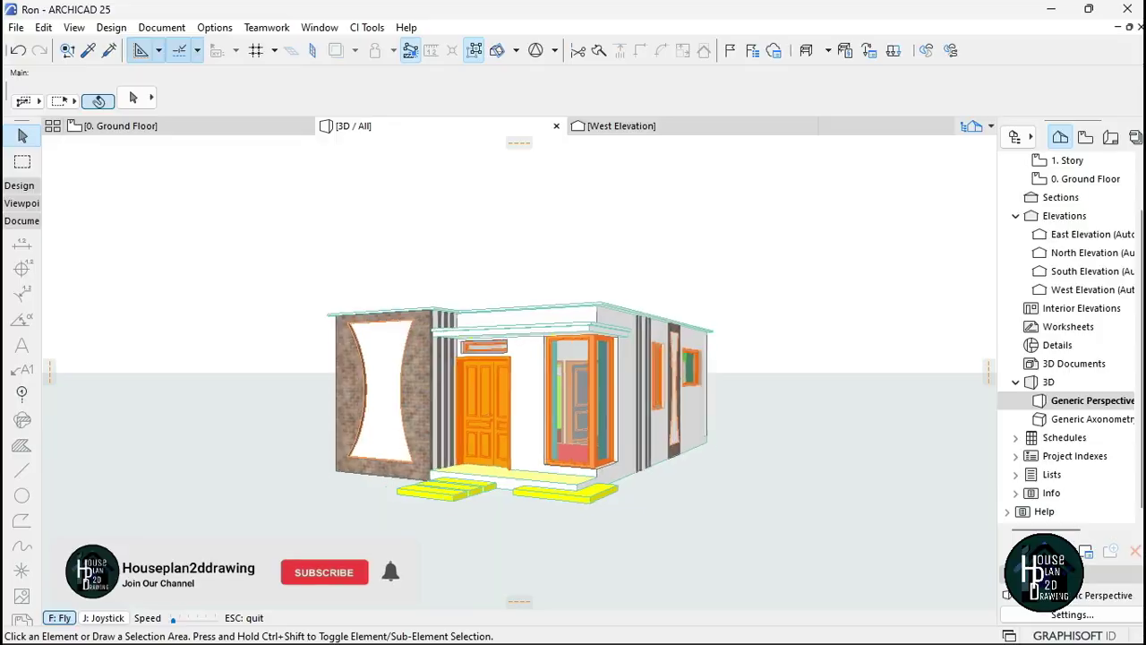
Fly through the house in the 3D perspective and examine the double-pane window beside the interior brick wall
key("Up")
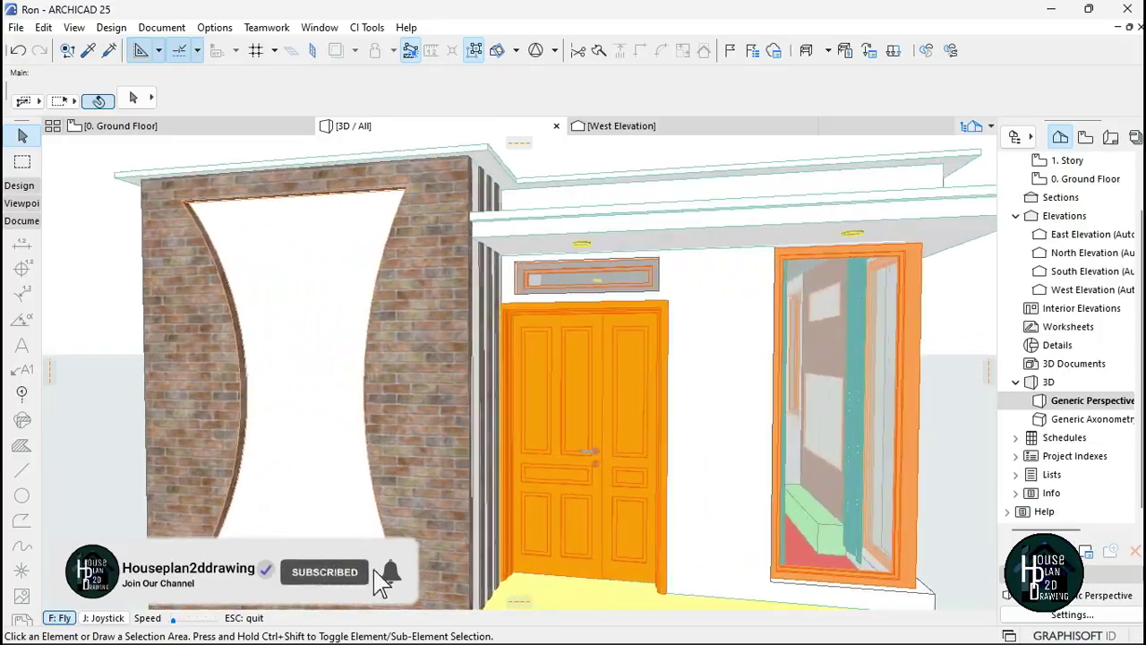
key("Up")
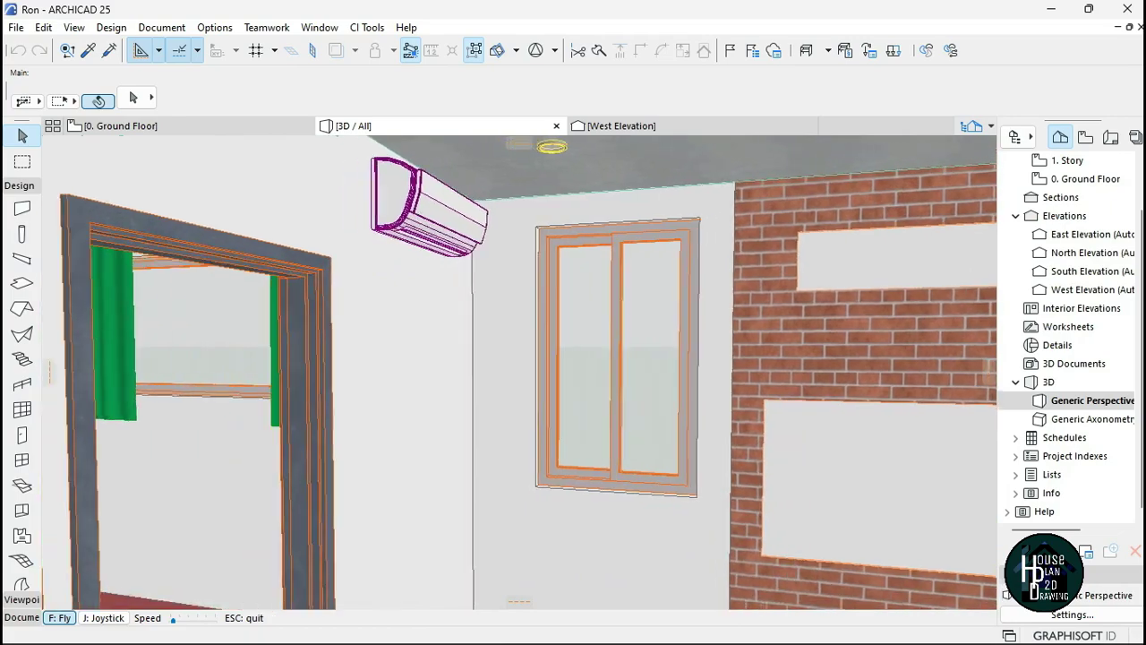
key("Up")
key("Down")
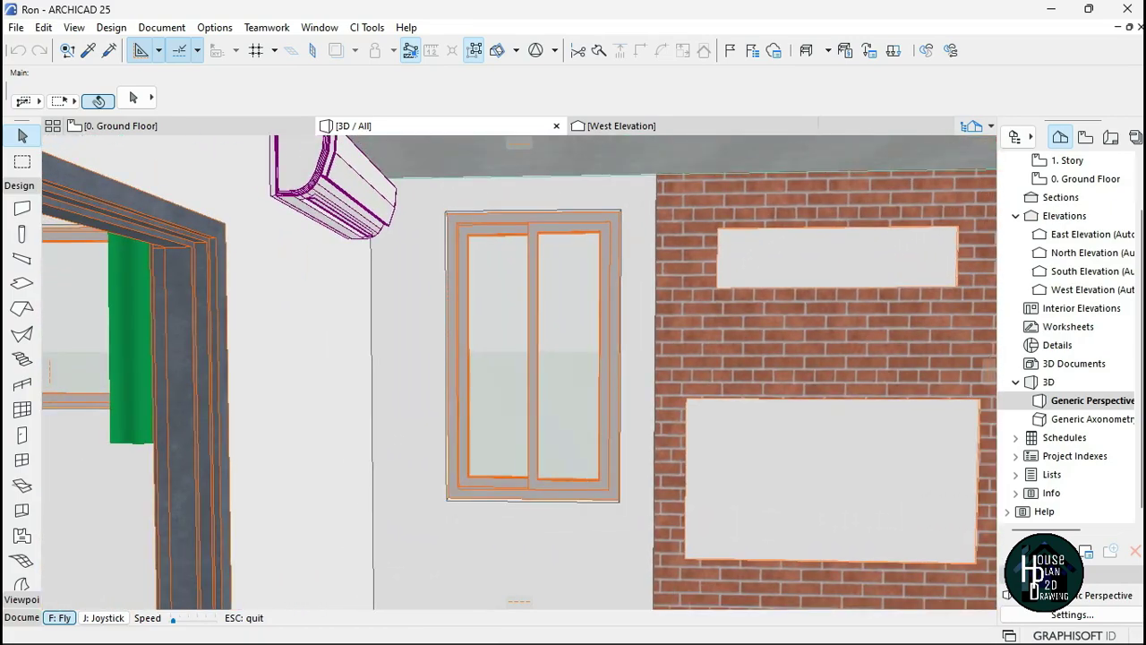
key("Up")
key("Down")
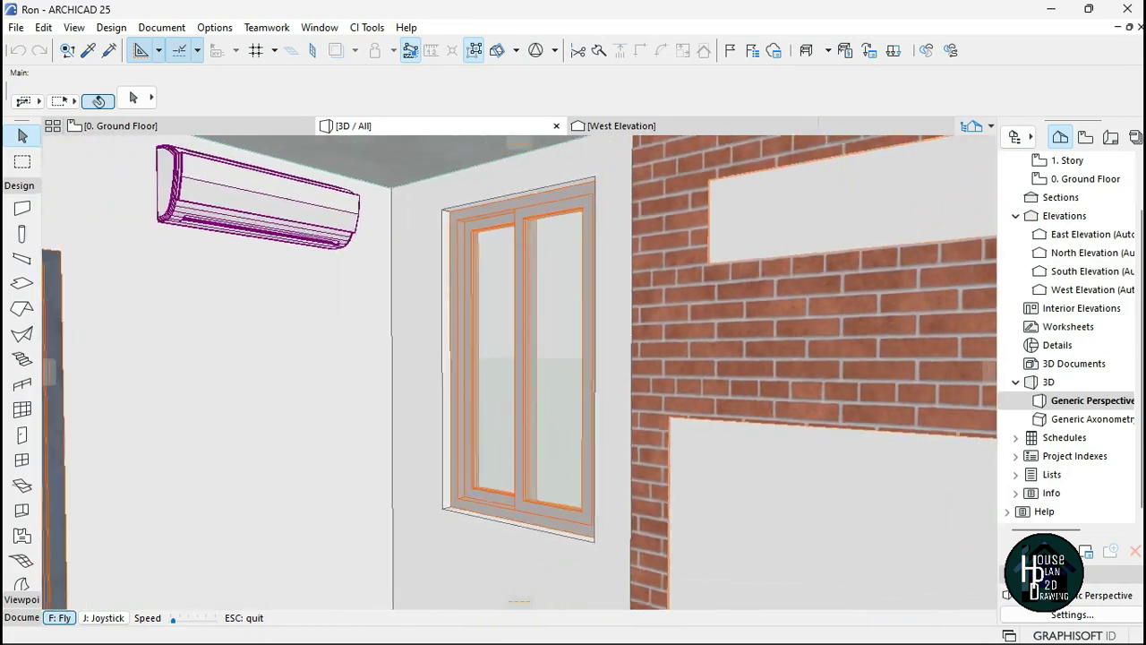
key("Right")
key("Left")
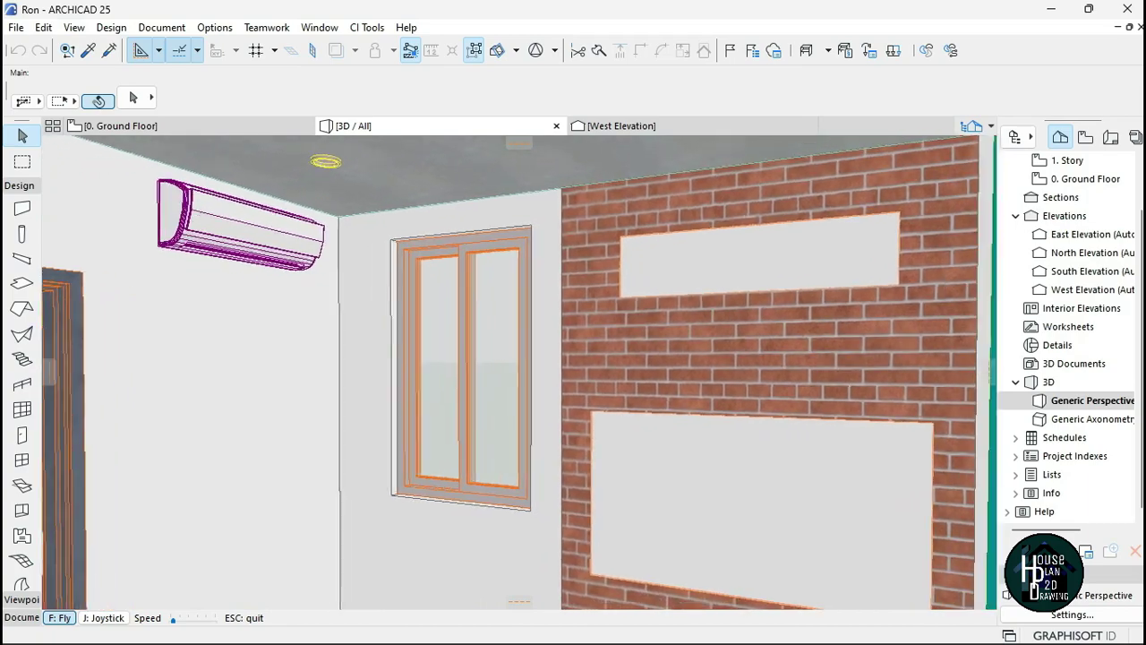
key("Down")
key("Up")
key("Right")
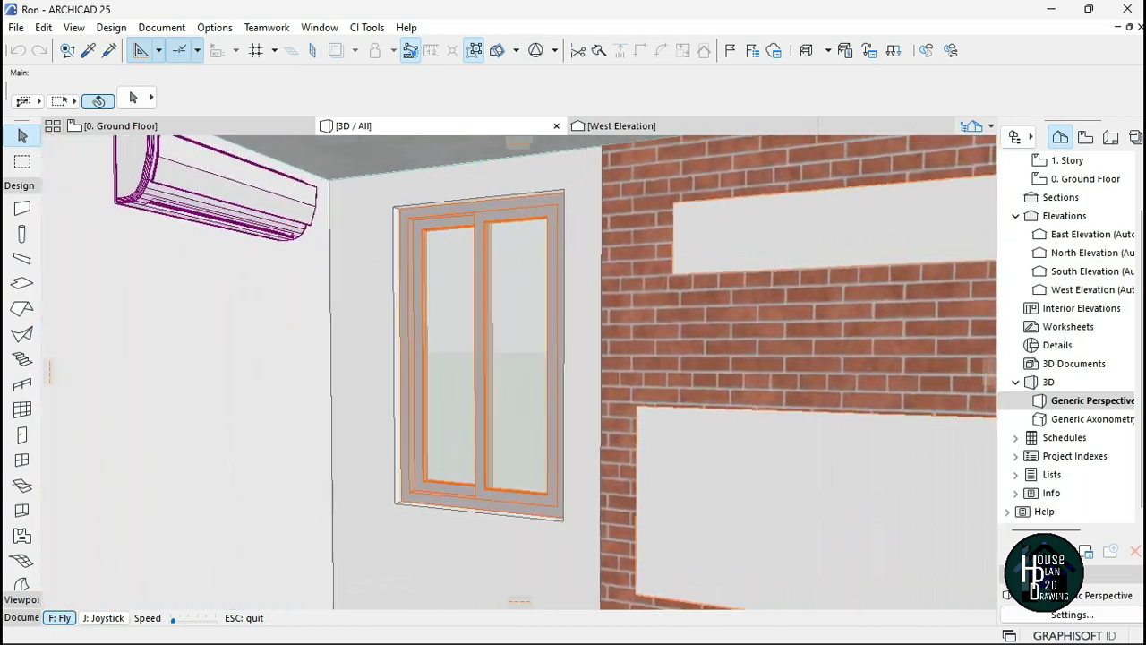
key("Down")
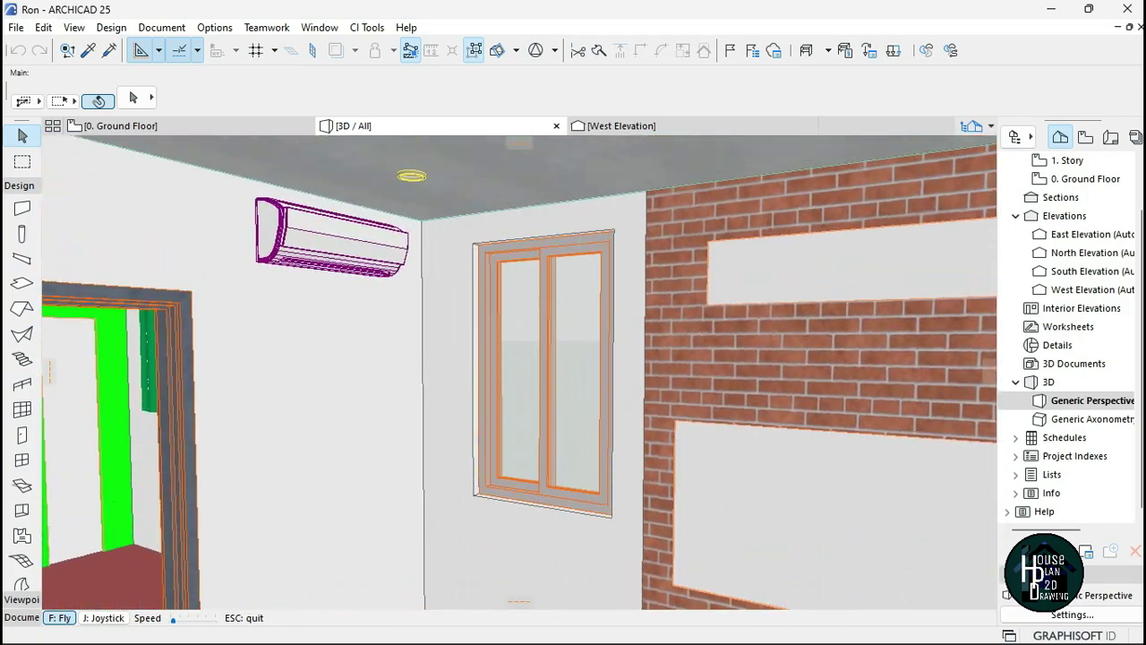
key("Down")
key("Up")
key("Down")
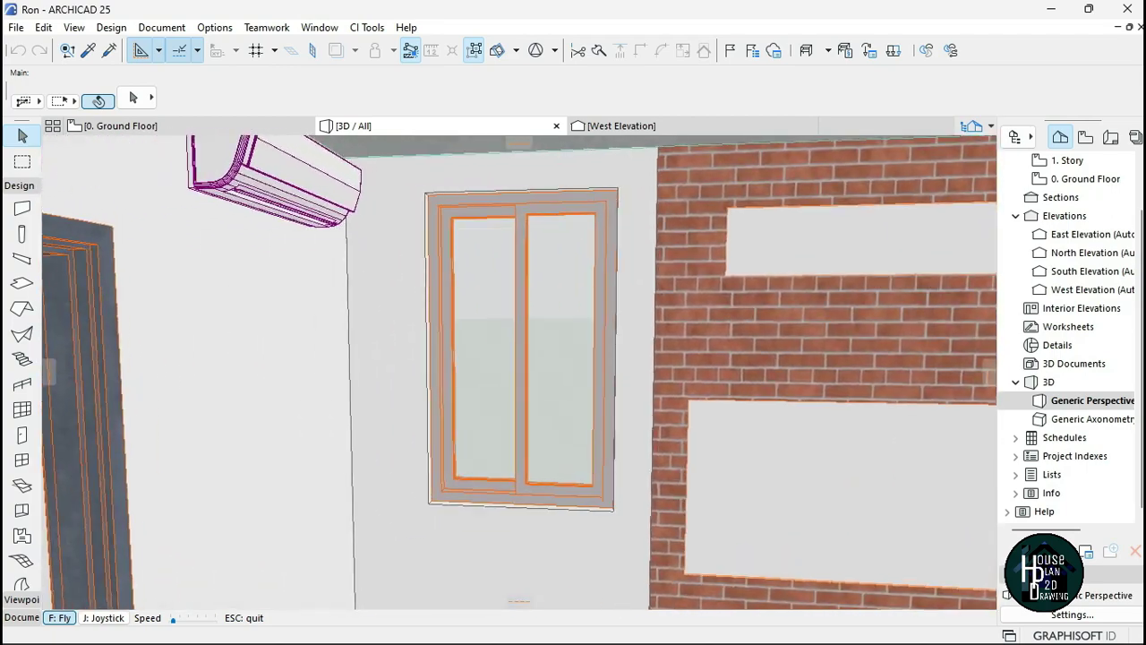
key("Up")
key("Down")
key("Left")
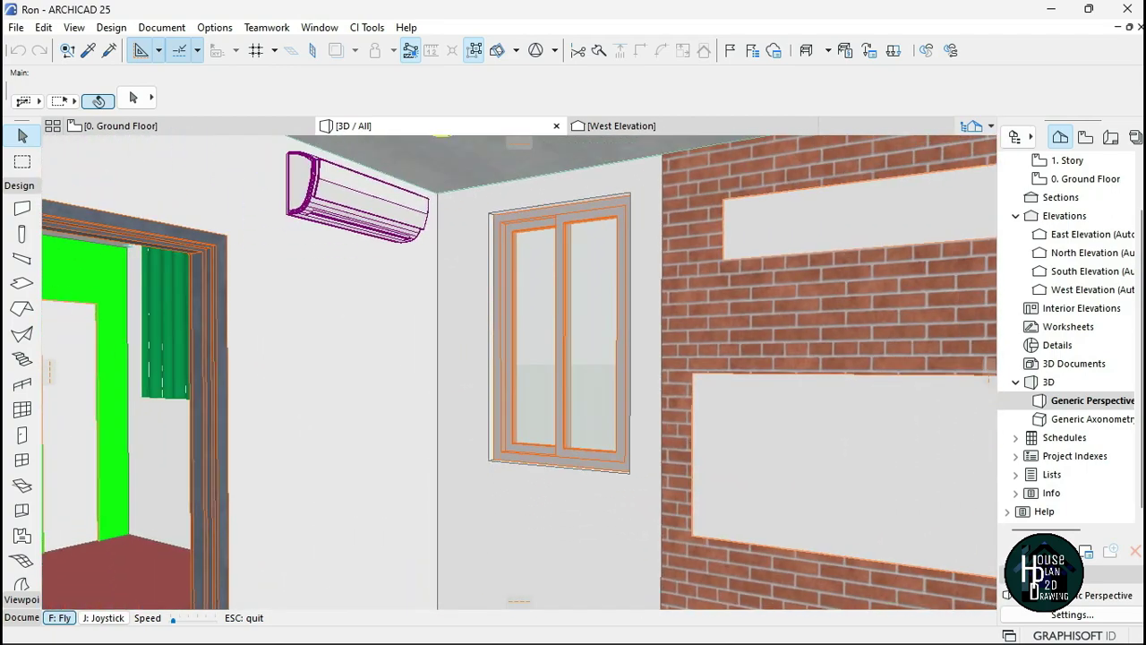
key("Escape")
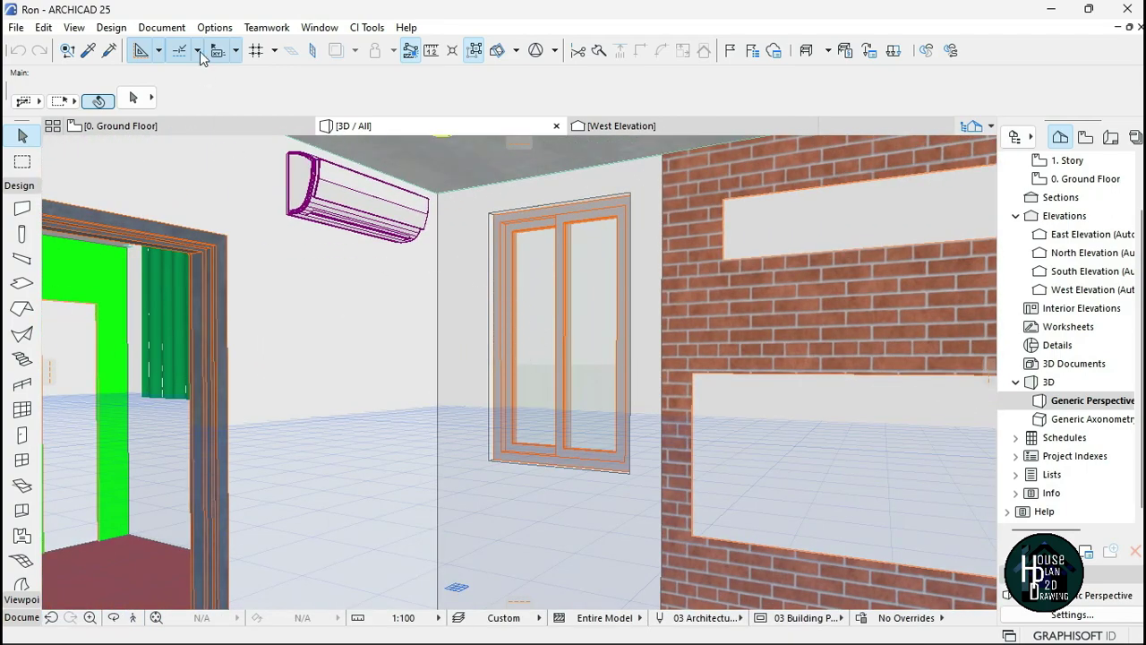
Create a complex profile named "A Window Burglary" and set it for use with beams instead of walls
left_click(212, 27)
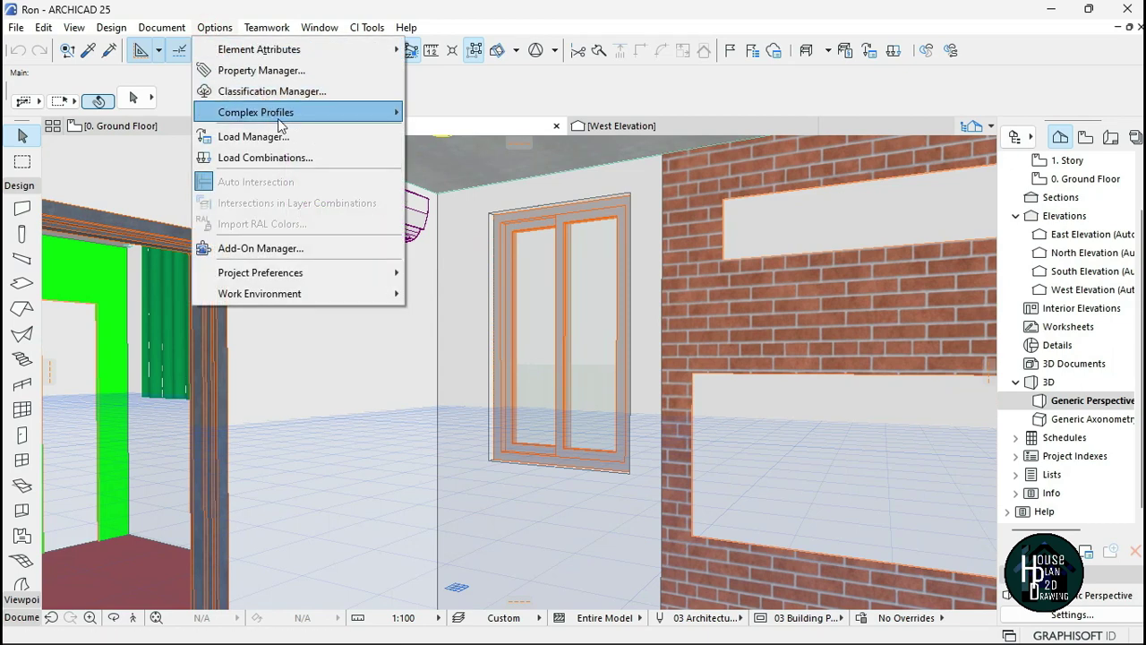
mouse_move(279, 116)
left_click(488, 116)
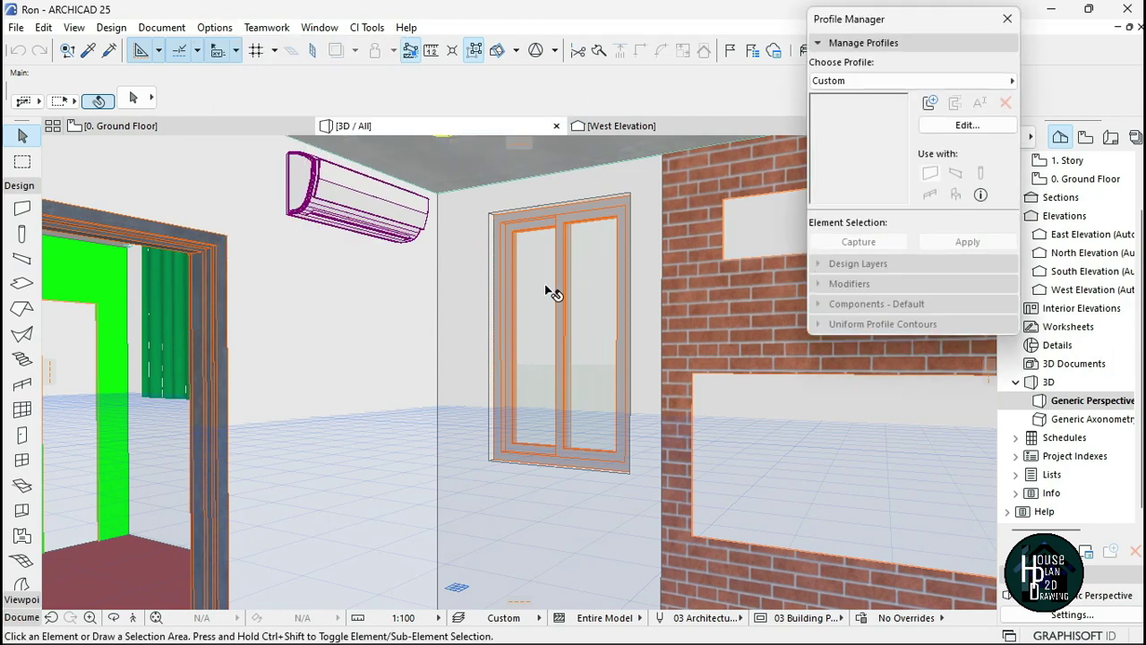
left_click(931, 105)
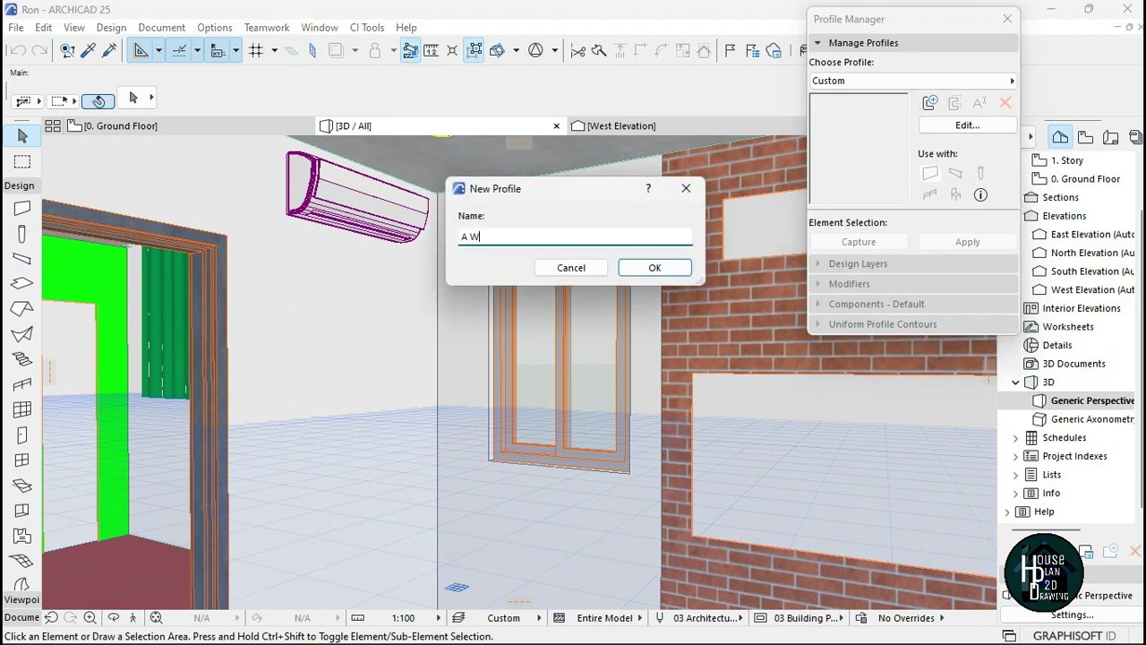
type("A Window B")
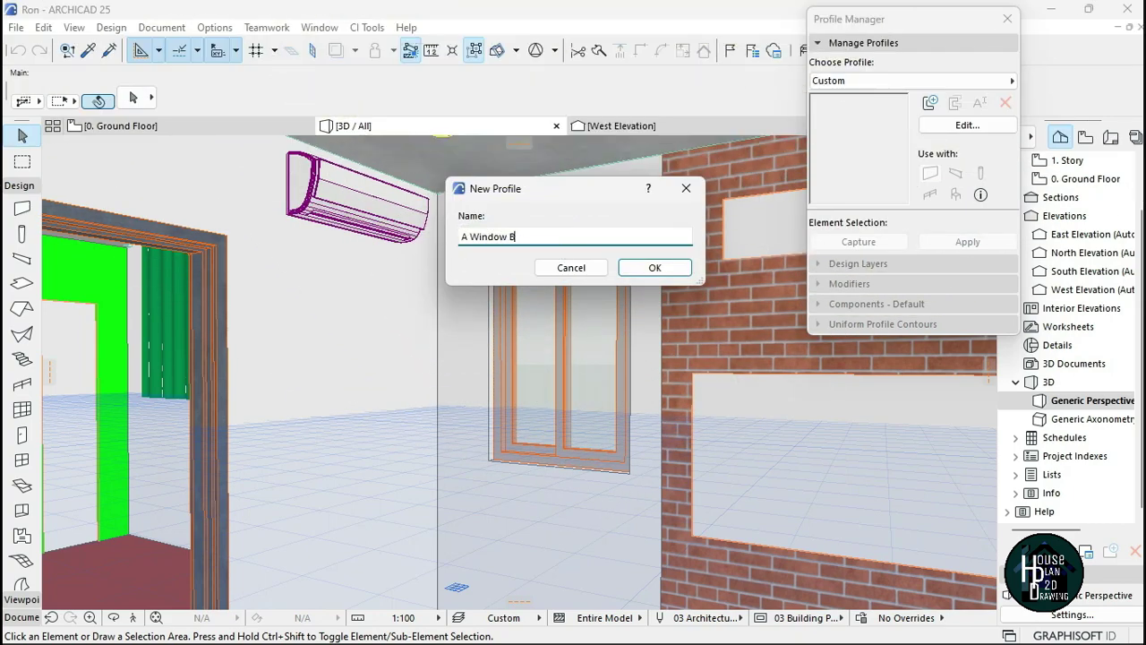
type("urglary")
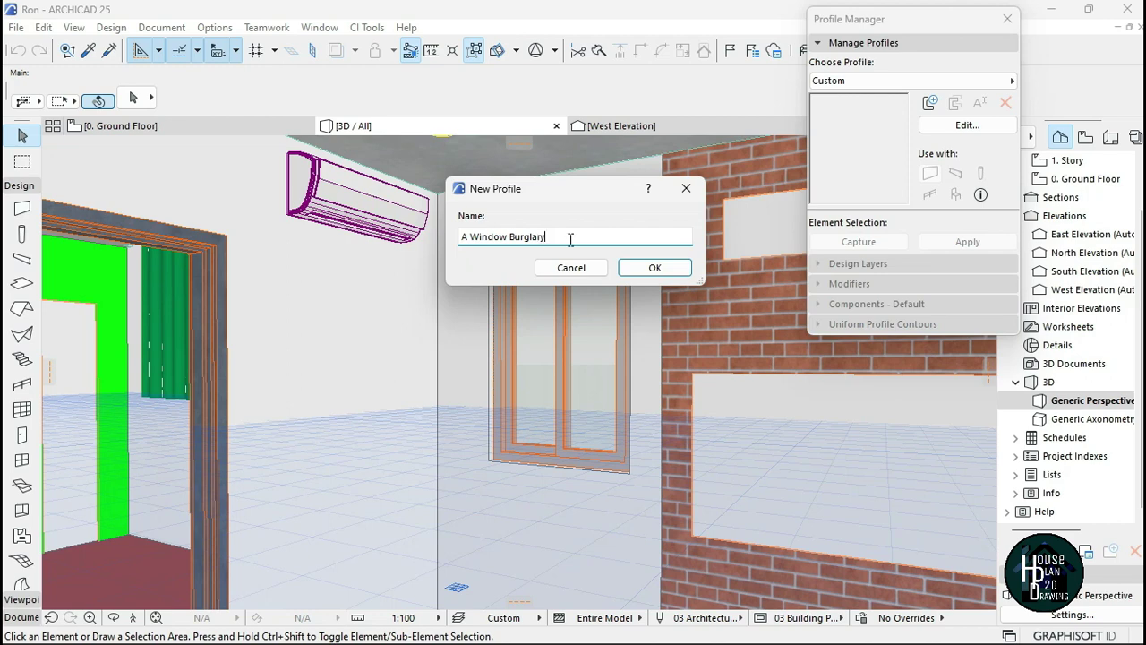
left_click(642, 271)
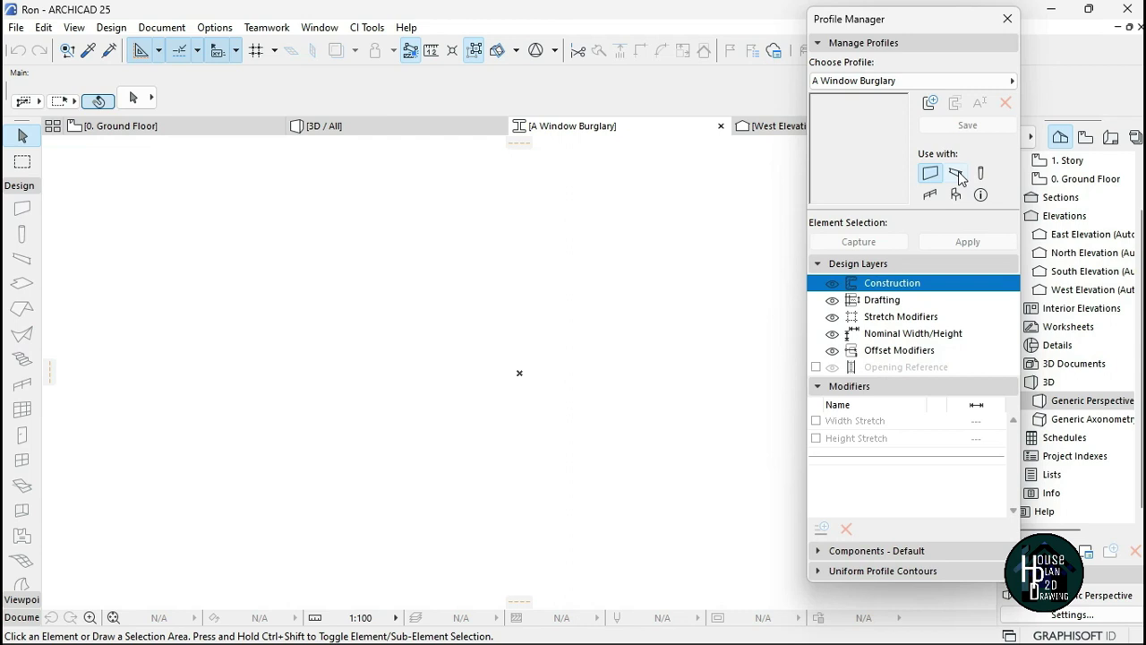
left_click(929, 174)
On the ground floor plan, move the South Elevation line about 16424 mm down to below the house
left_click(21, 617)
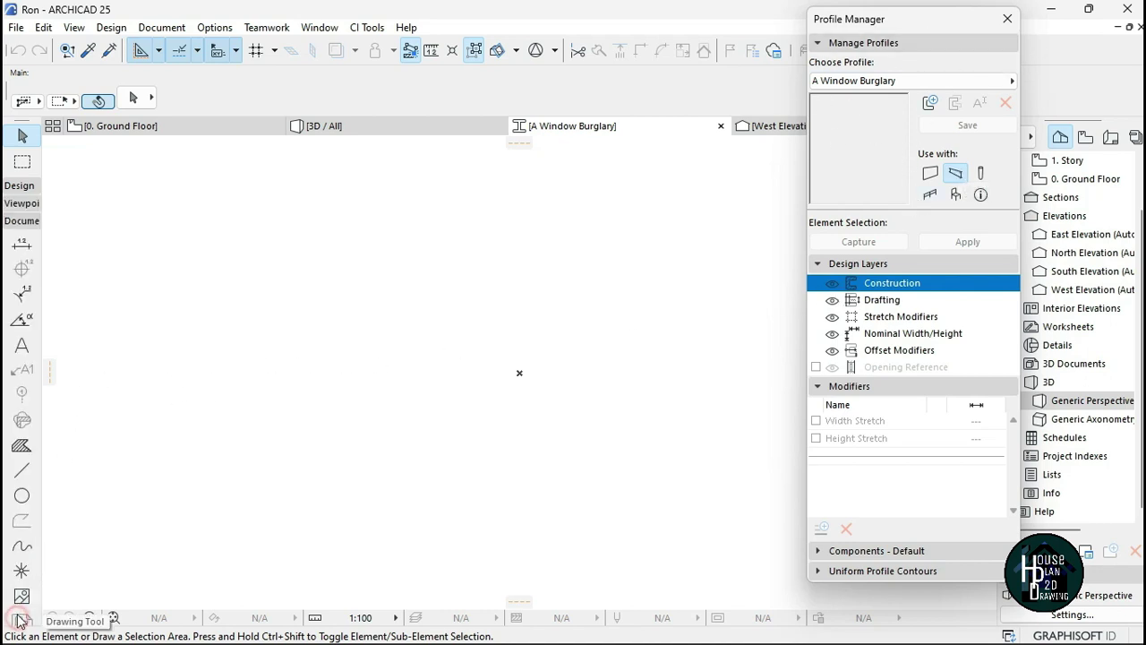
left_click(25, 475)
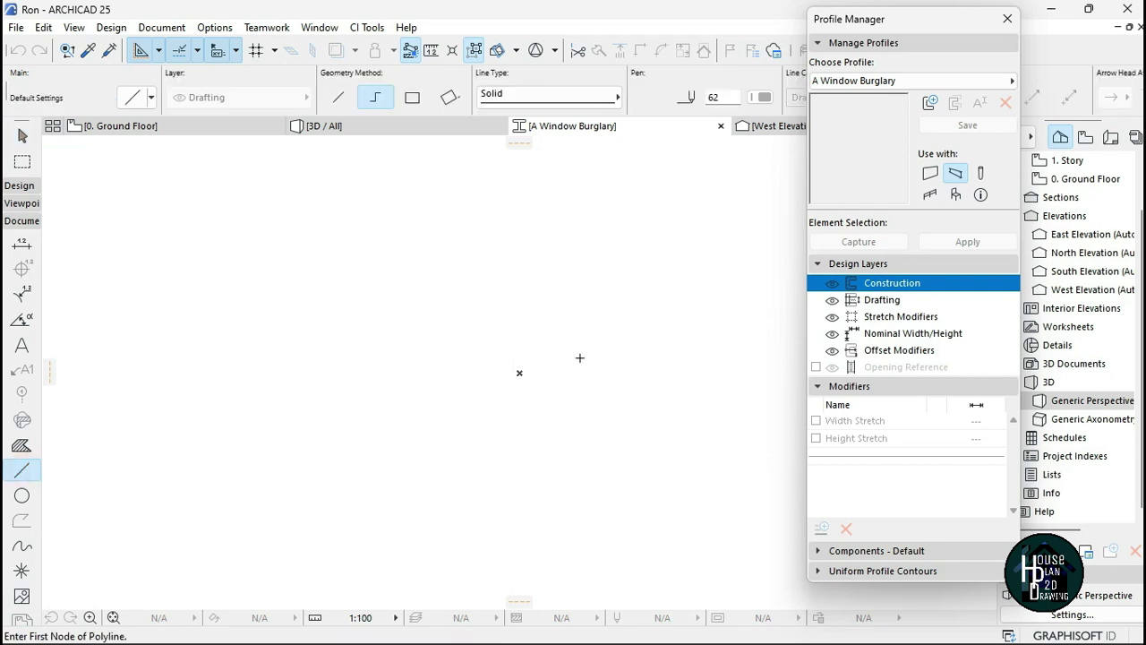
left_click(193, 126)
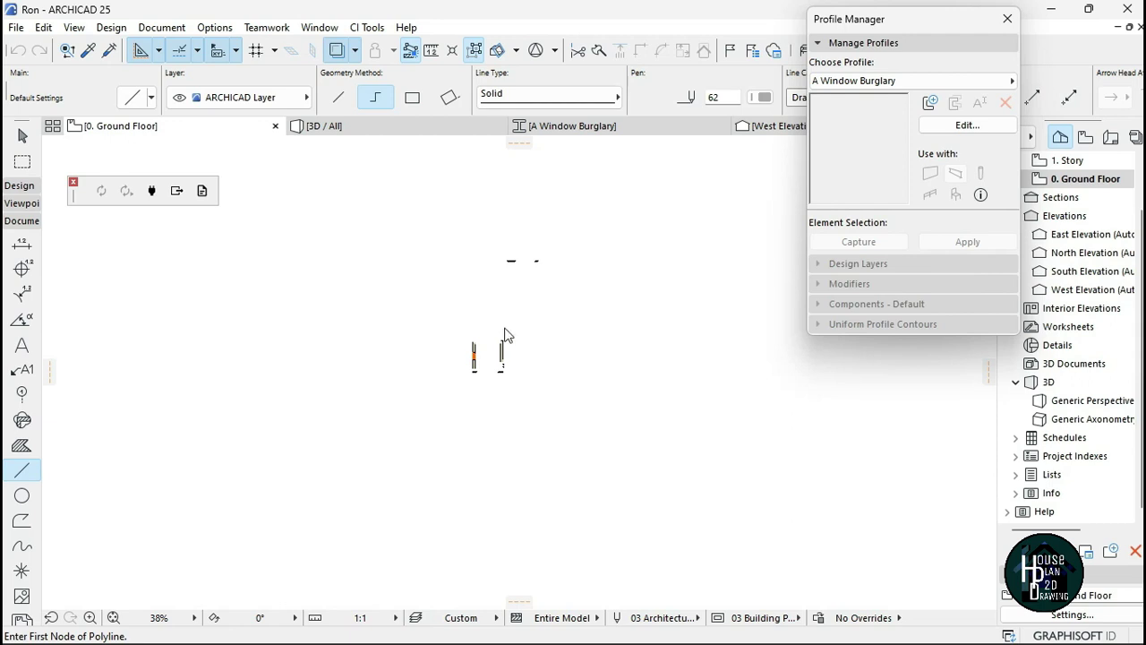
scroll(516, 312, "up", 3)
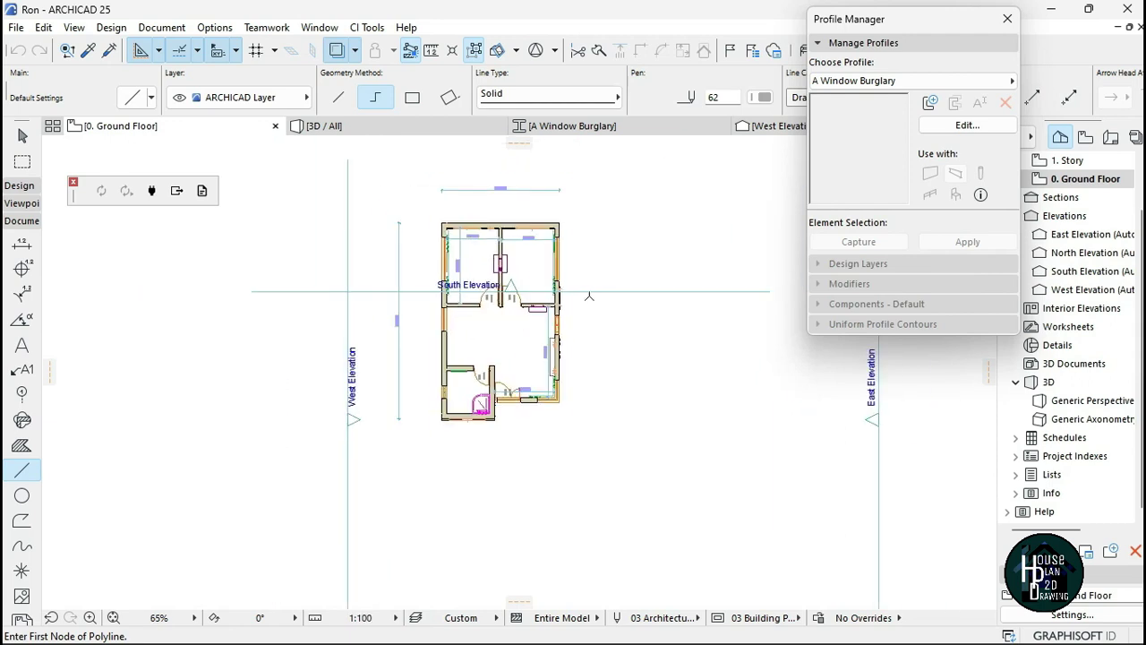
key("Escape")
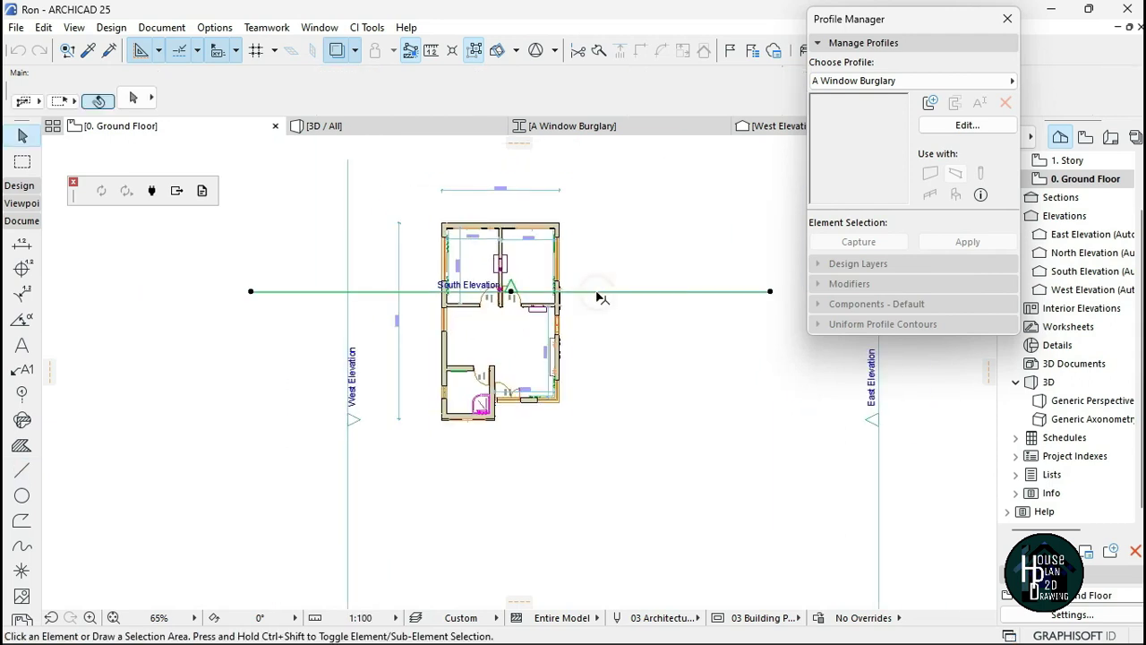
left_click(596, 291)
scroll(610, 317, "down", 6)
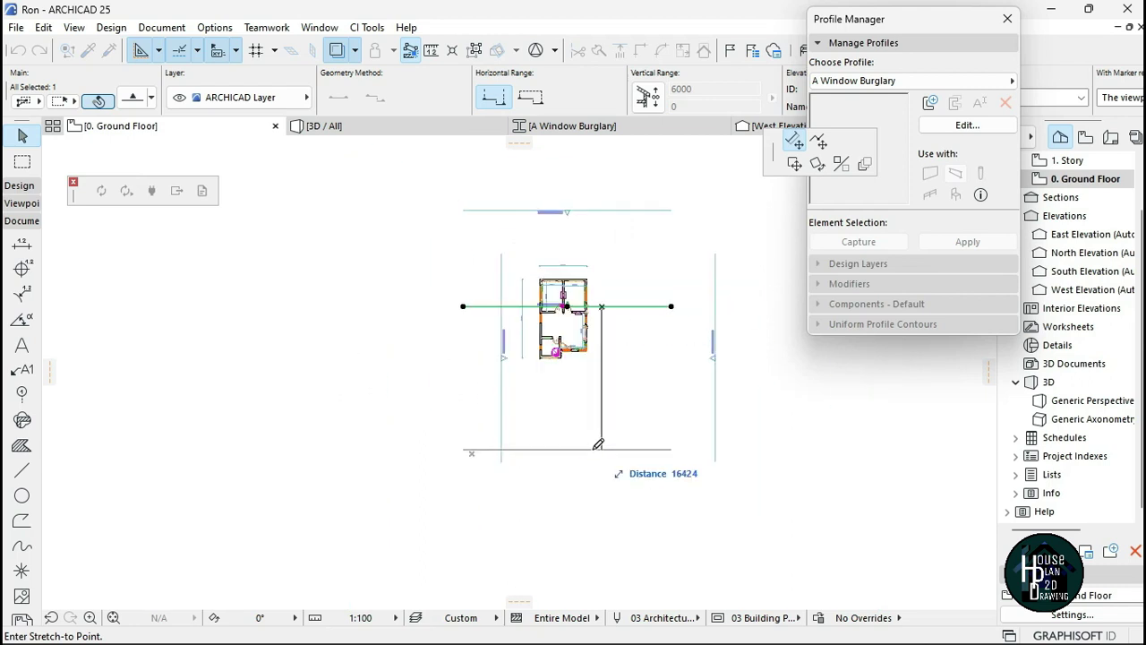
left_click(597, 448)
Move the West Elevation line inside the house so it cuts through the main room, facing the side window
scroll(564, 317, "up", 5)
scroll(570, 271, "up", 3)
left_click(211, 582)
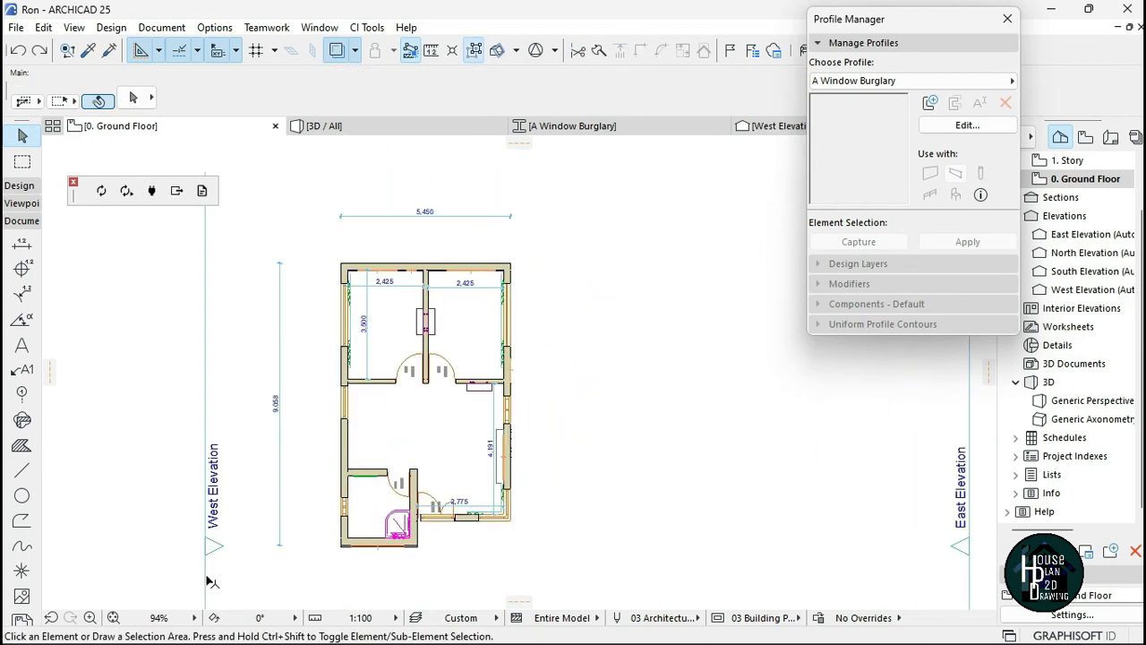
left_click(205, 399)
left_click(205, 394)
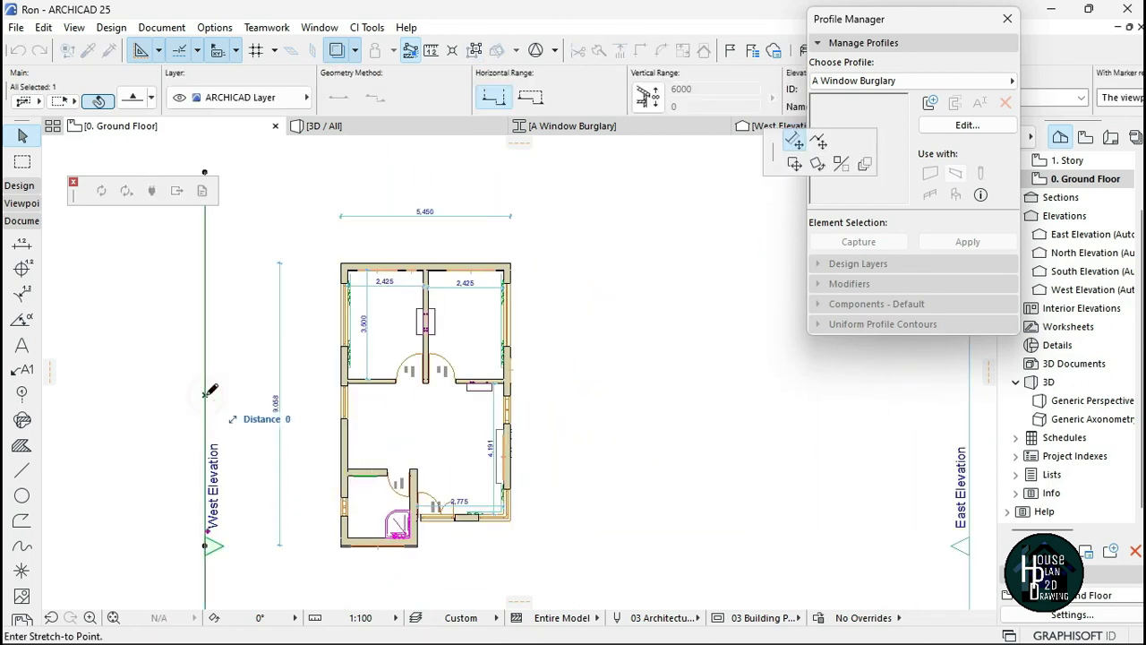
left_click(458, 408)
scroll(466, 410, "up", 5)
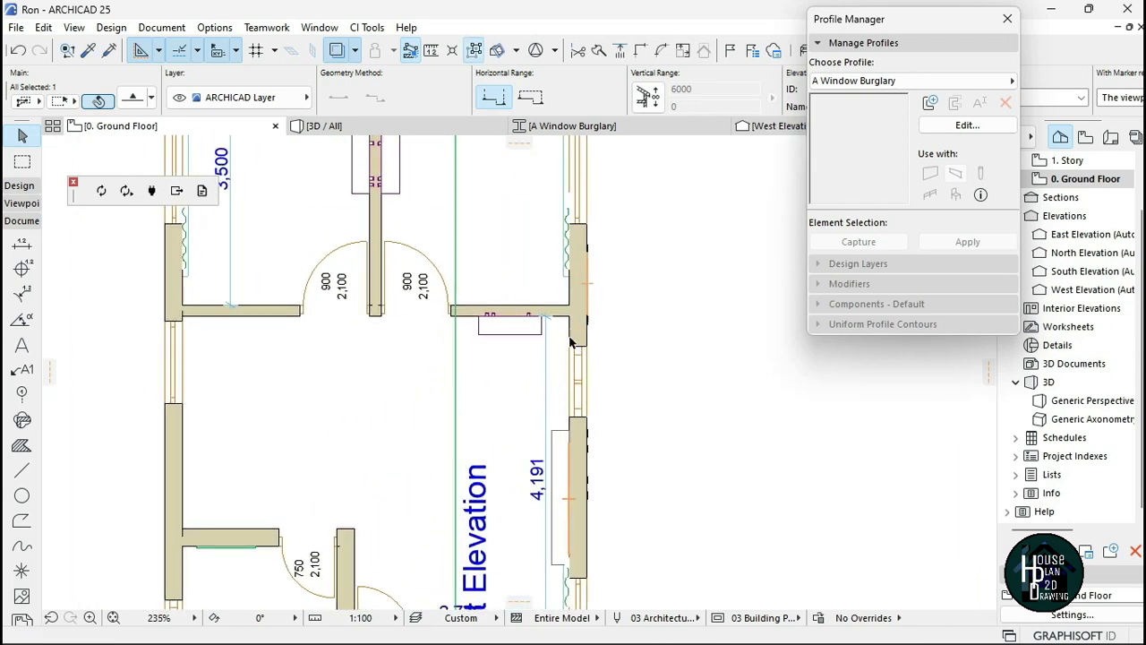
left_click(608, 356)
scroll(537, 394, "down", 4)
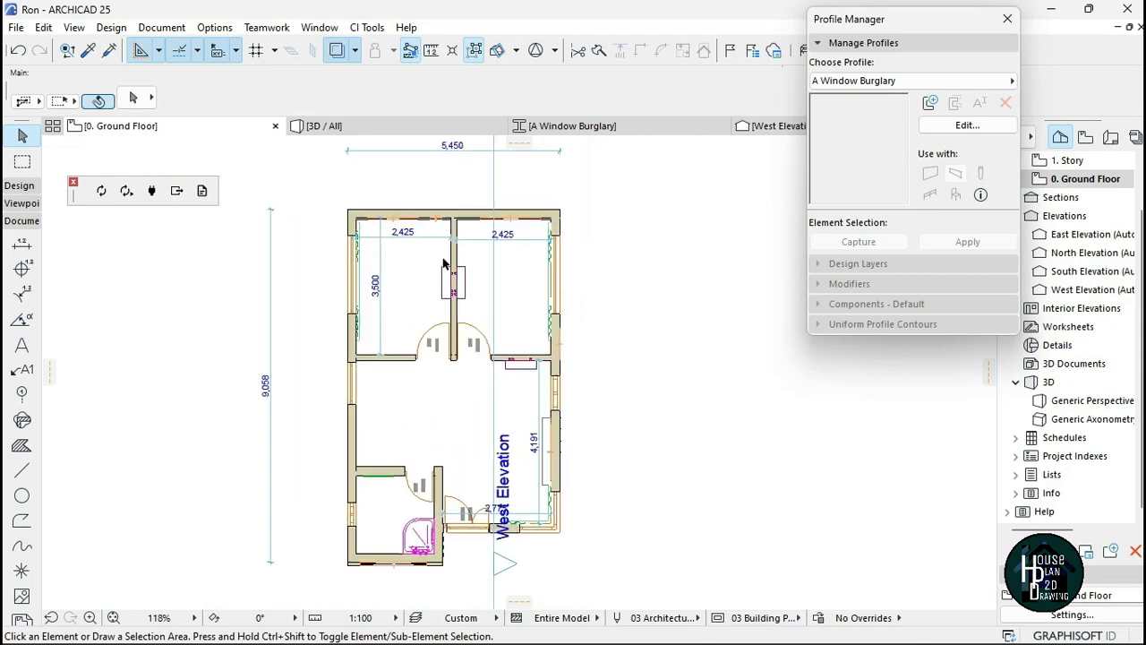
In the West Elevation view, trace the double-pane window's outer edge with a rectangular line in red pen 20
left_click(1084, 289)
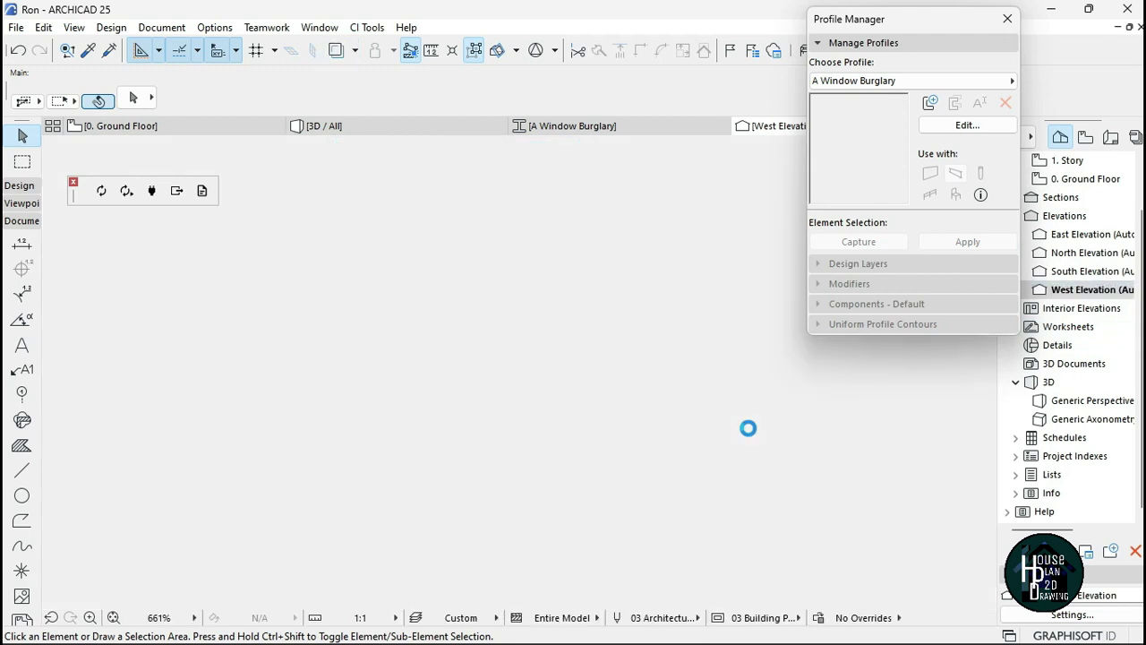
scroll(517, 305, "down", 5)
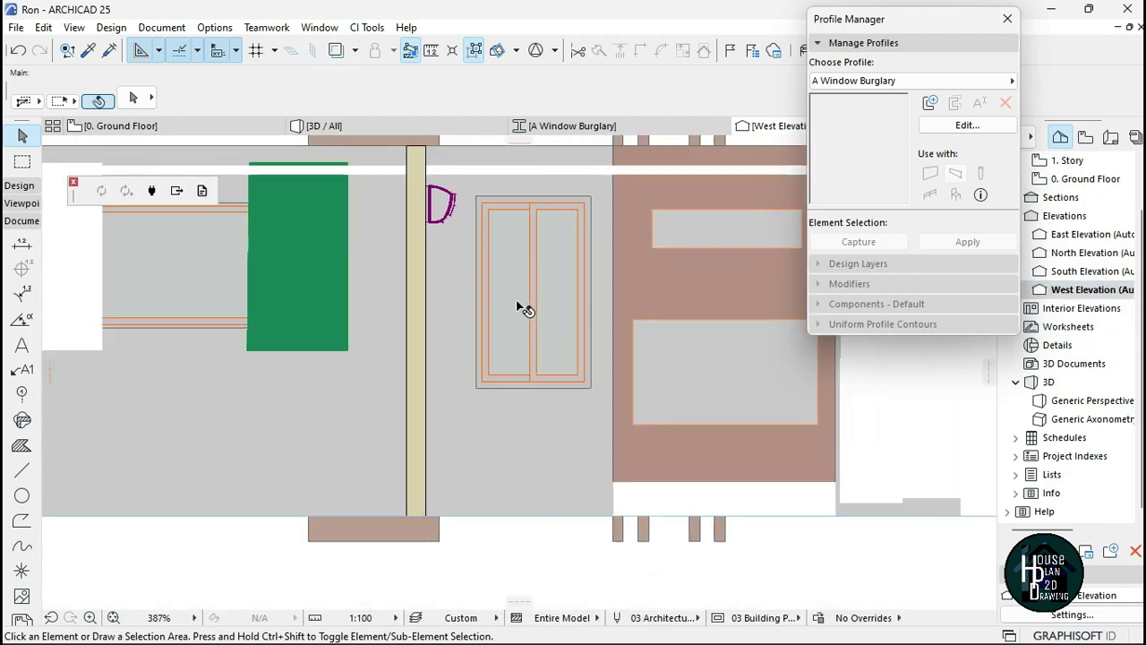
scroll(560, 259, "up", 5)
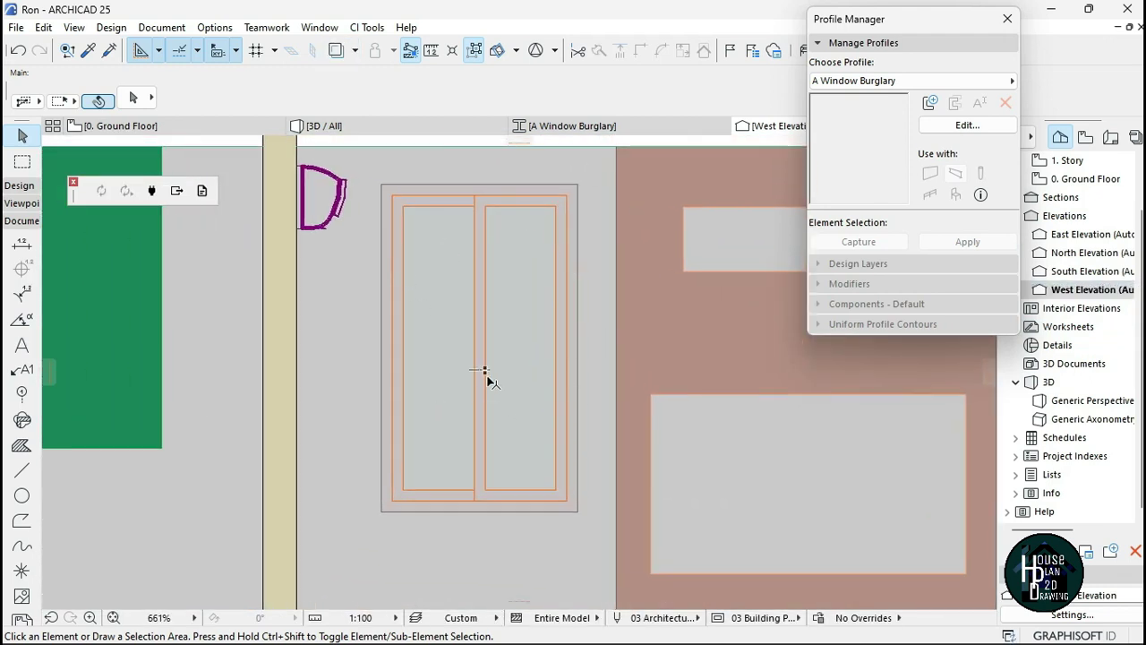
left_click(23, 473)
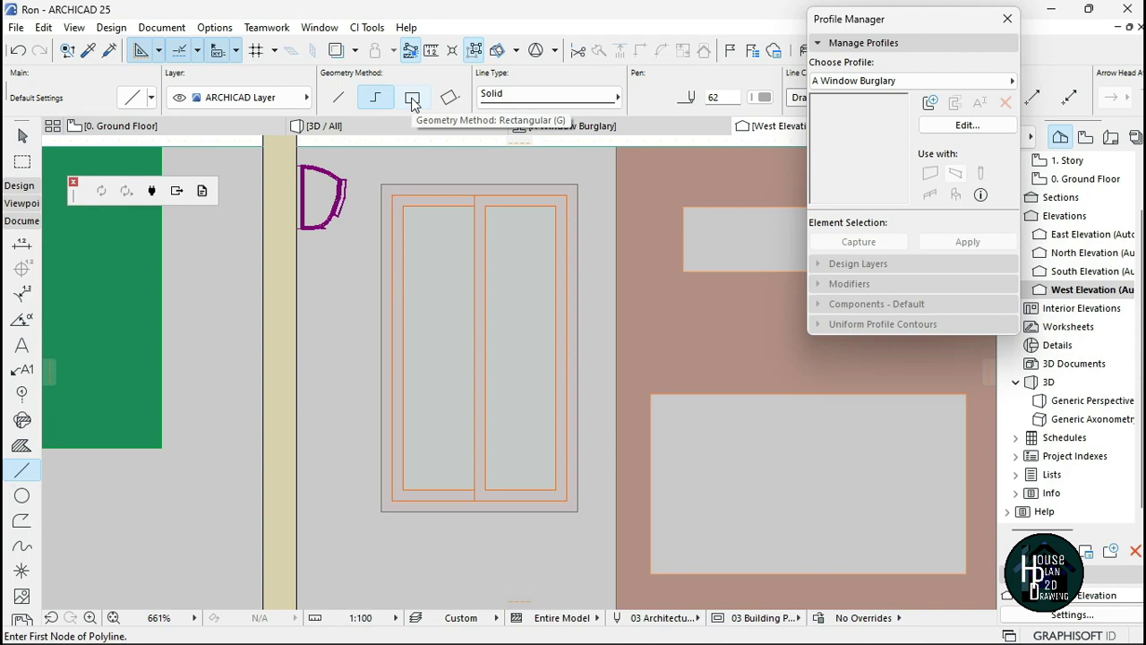
left_click(412, 99)
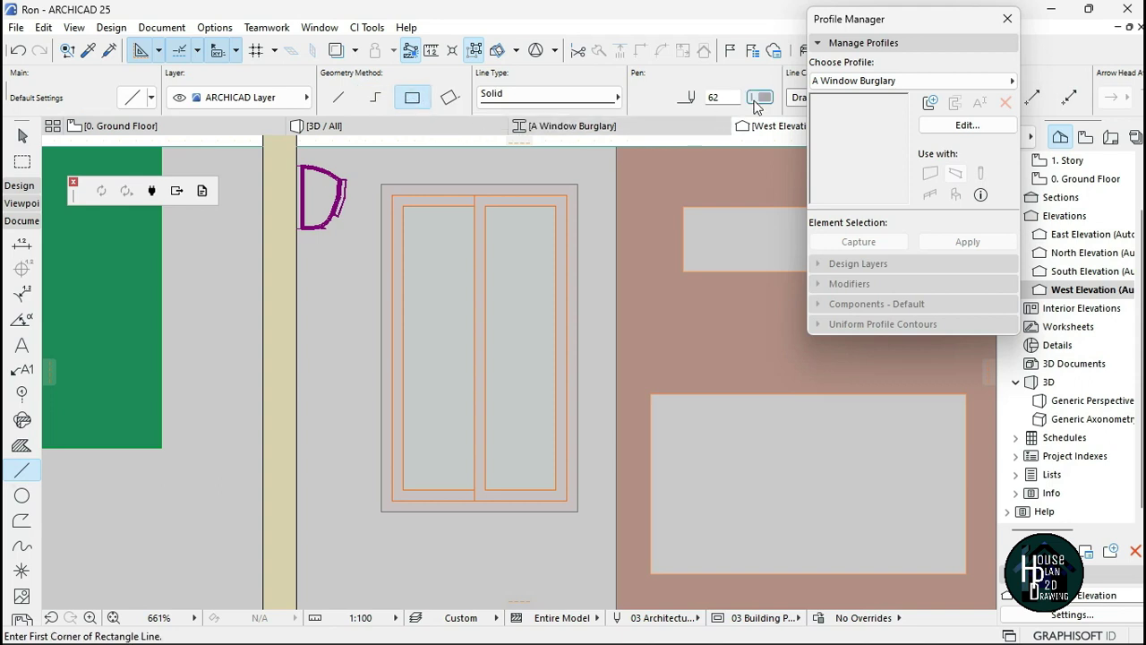
left_click(761, 98)
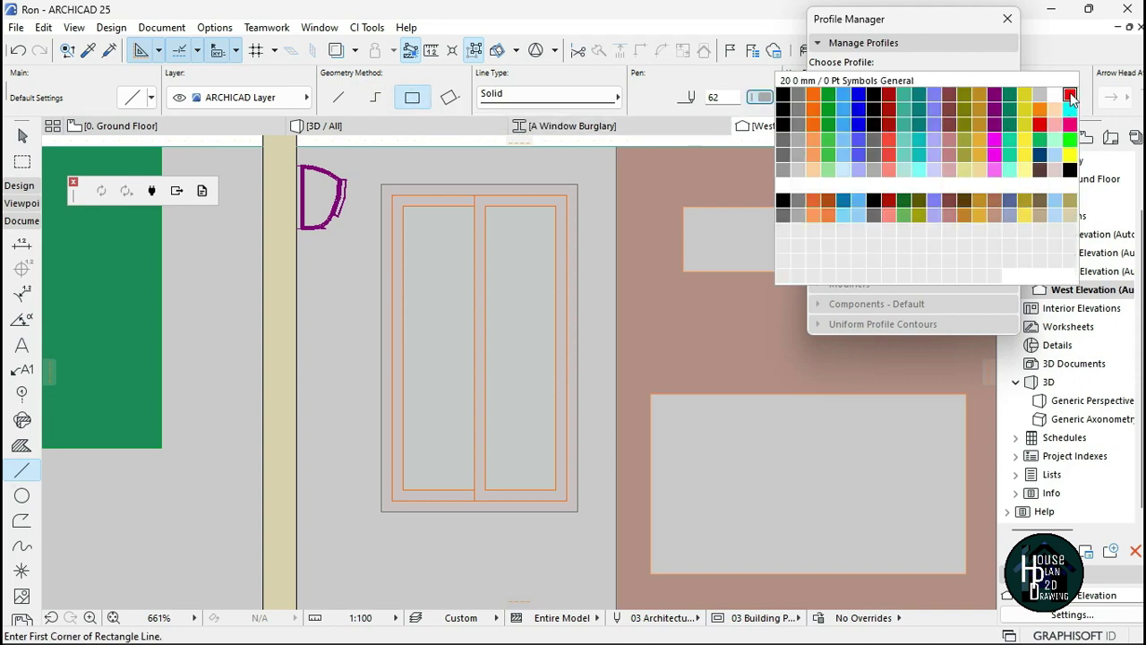
left_click(1069, 95)
left_click(382, 184)
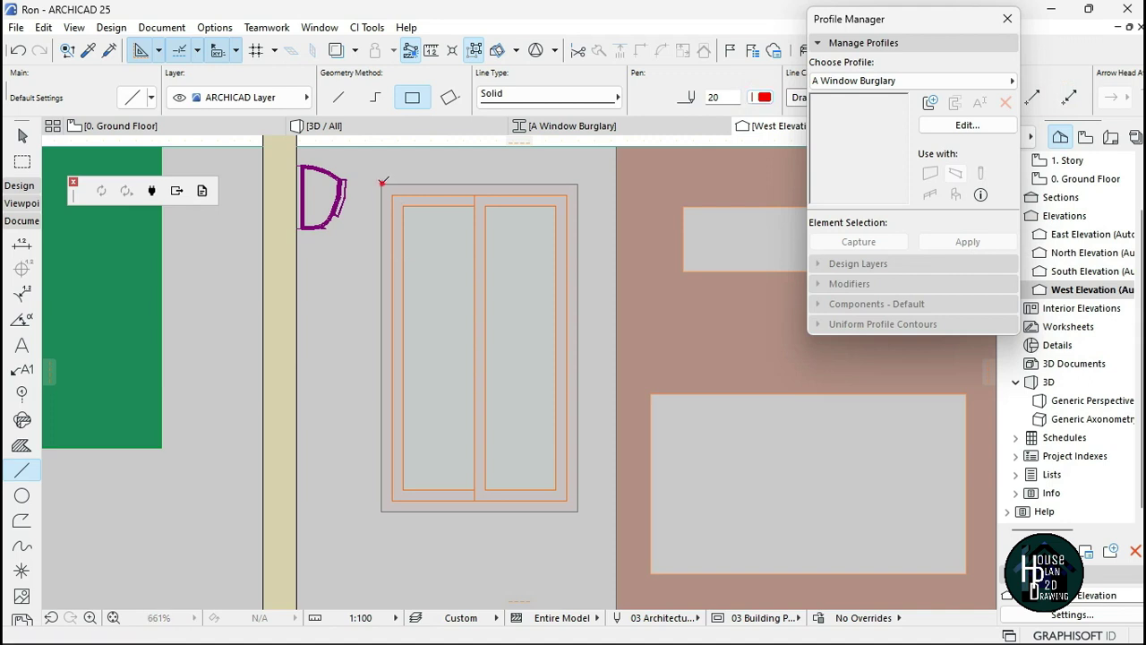
left_click(577, 511)
key("Escape")
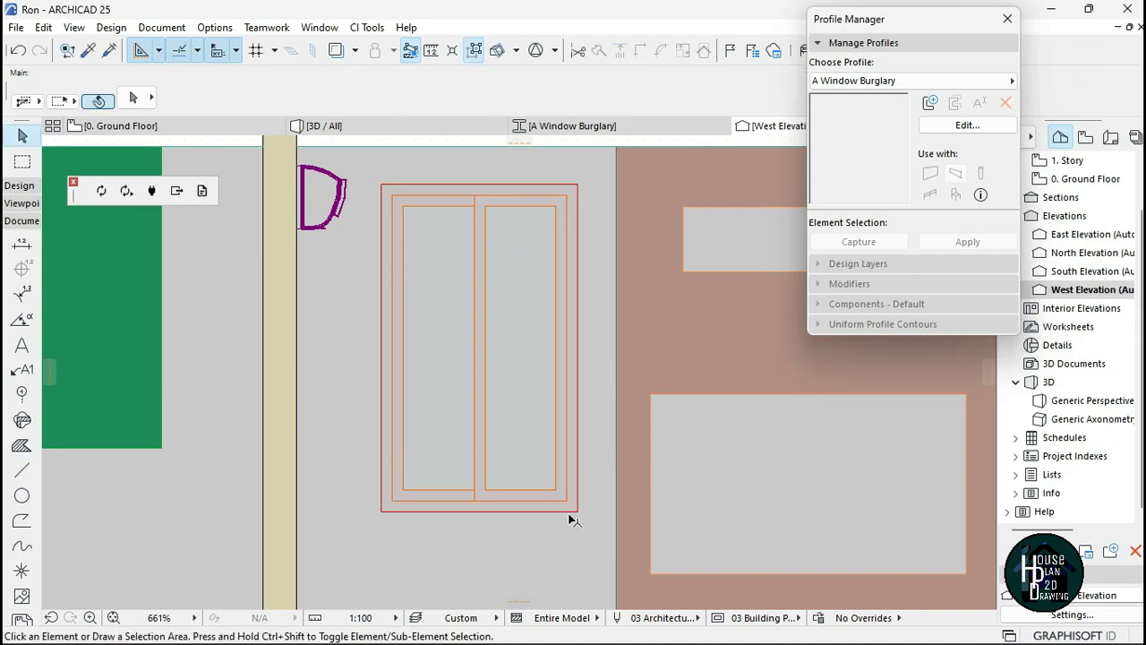
Turn group suspension off so the whole red window outline is selected, and copy it from the West Elevation
left_click(569, 513)
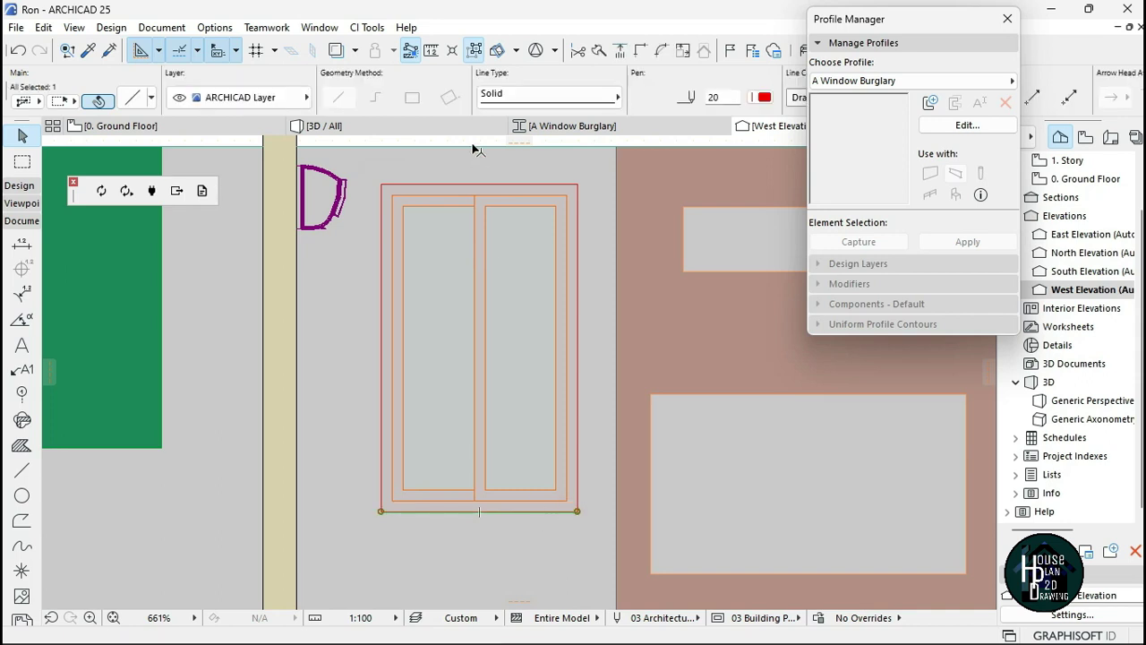
left_click(476, 51)
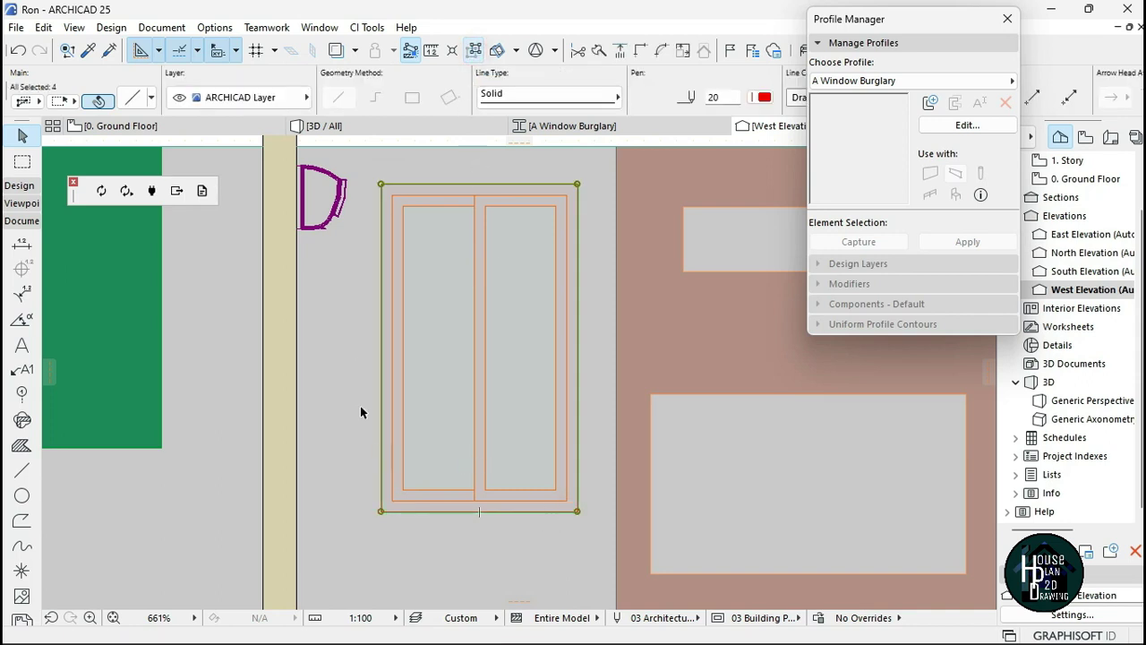
key("ctrl+c")
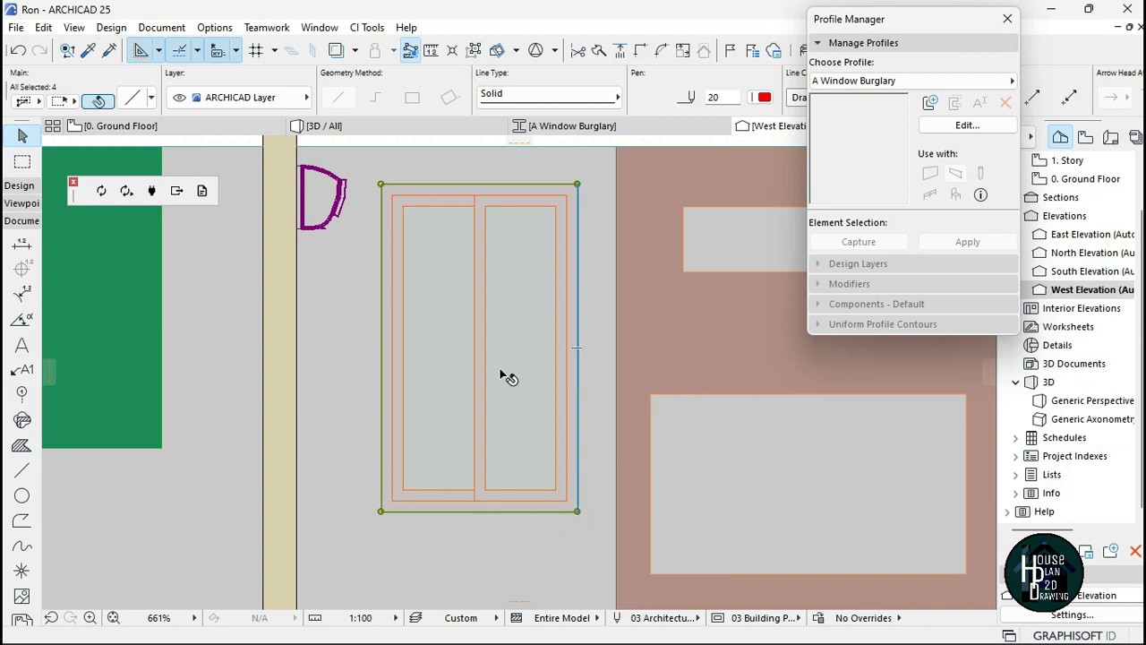
Paste the copied outline at the center of the current view in the "A Window Burglary" profile, keeping the current zoom
left_click(598, 128)
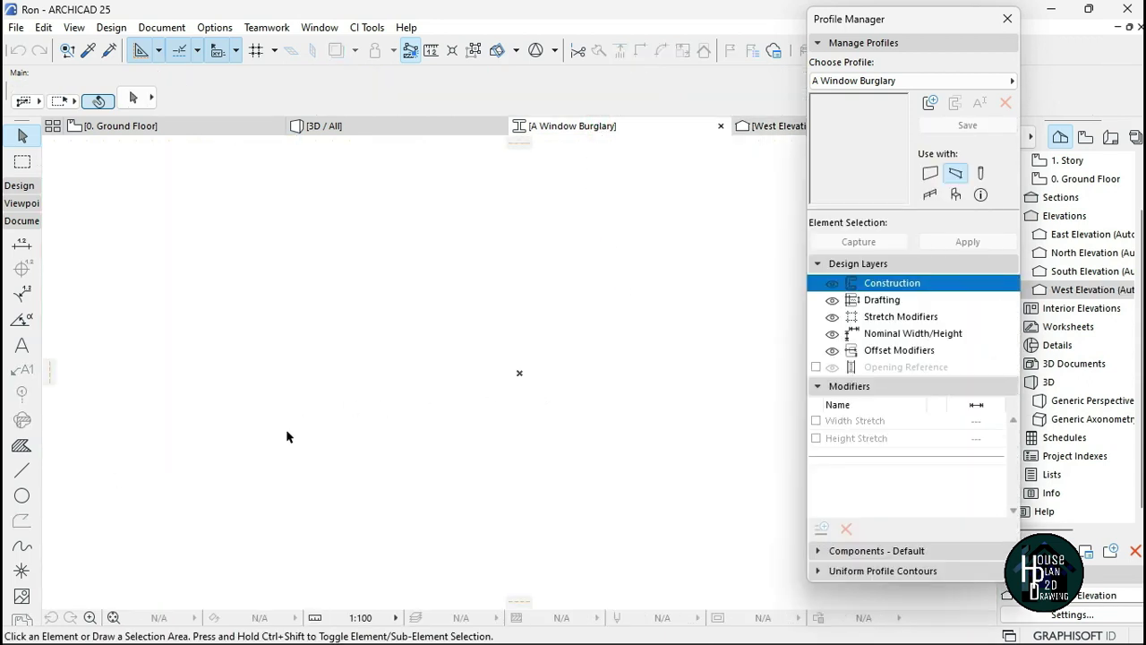
key("ctrl+v")
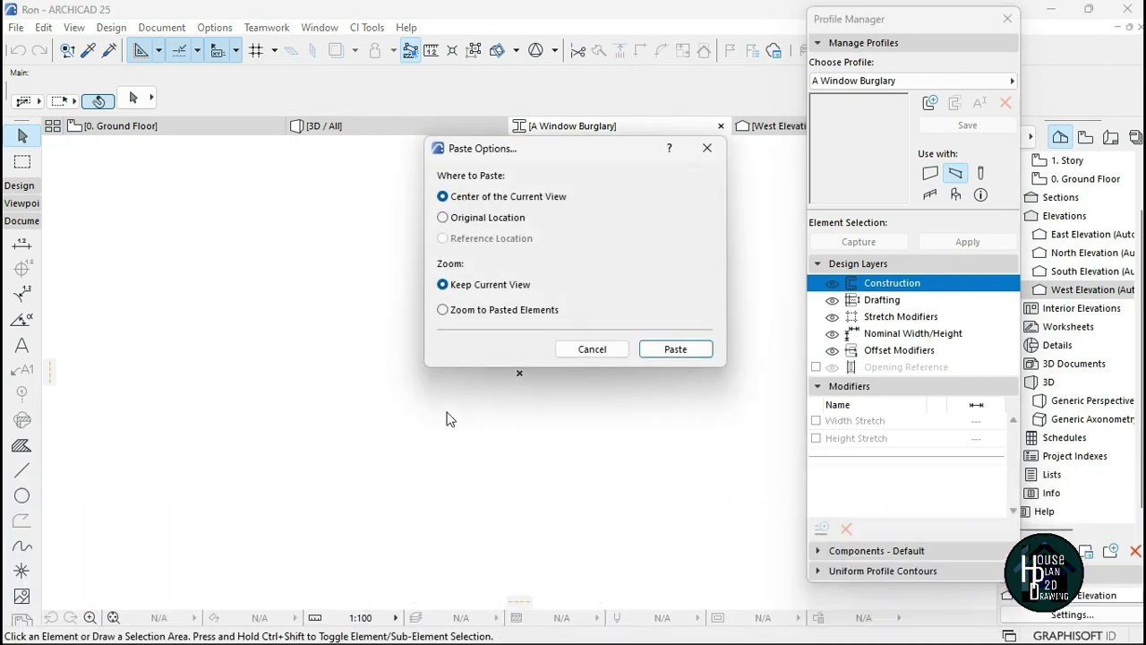
left_click(676, 349)
scroll(525, 402, "down", 2)
left_click(717, 280)
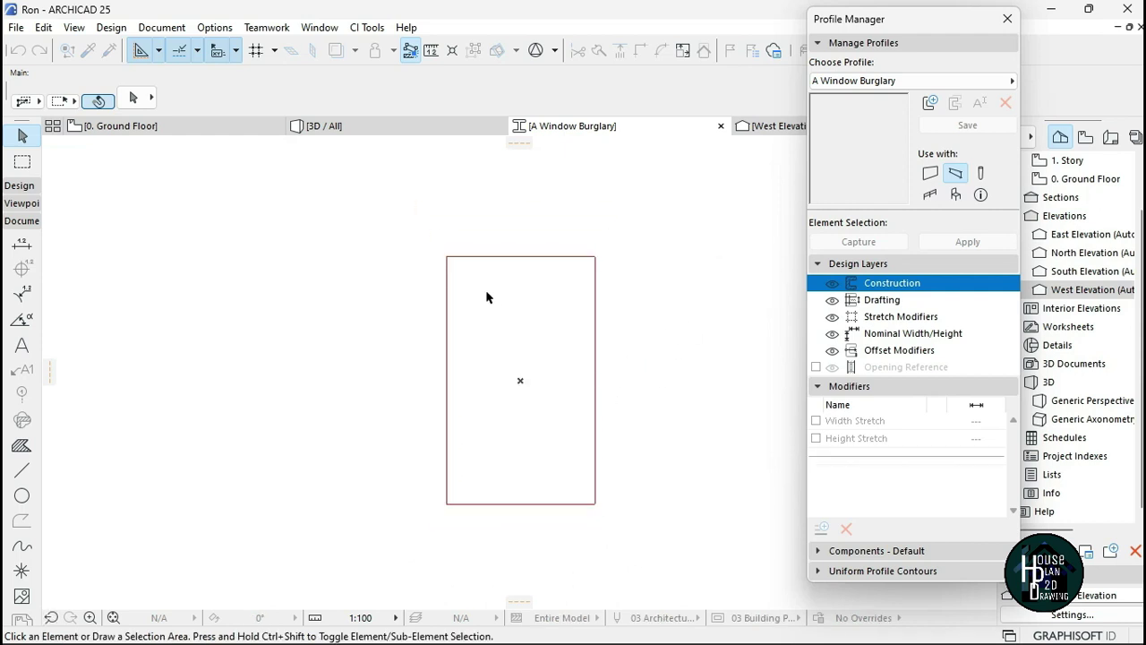
Move the pasted rectangle so that its lower-left corner sits on the profile origin
left_click_drag(418, 220, 645, 524)
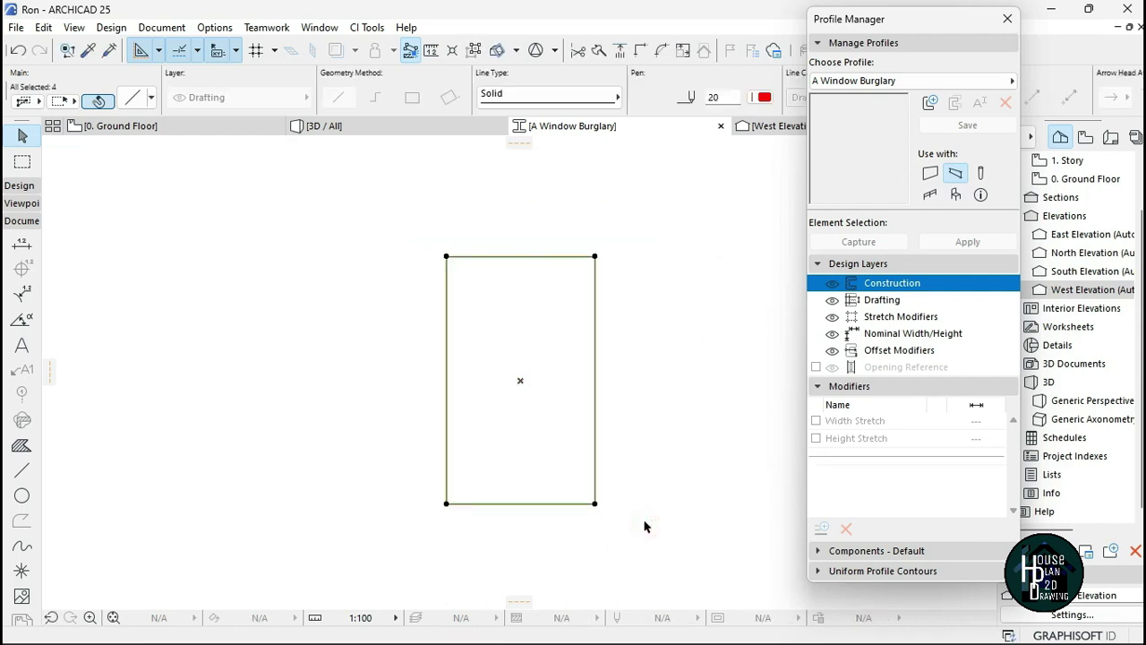
key("ctrl+d")
left_click(447, 504)
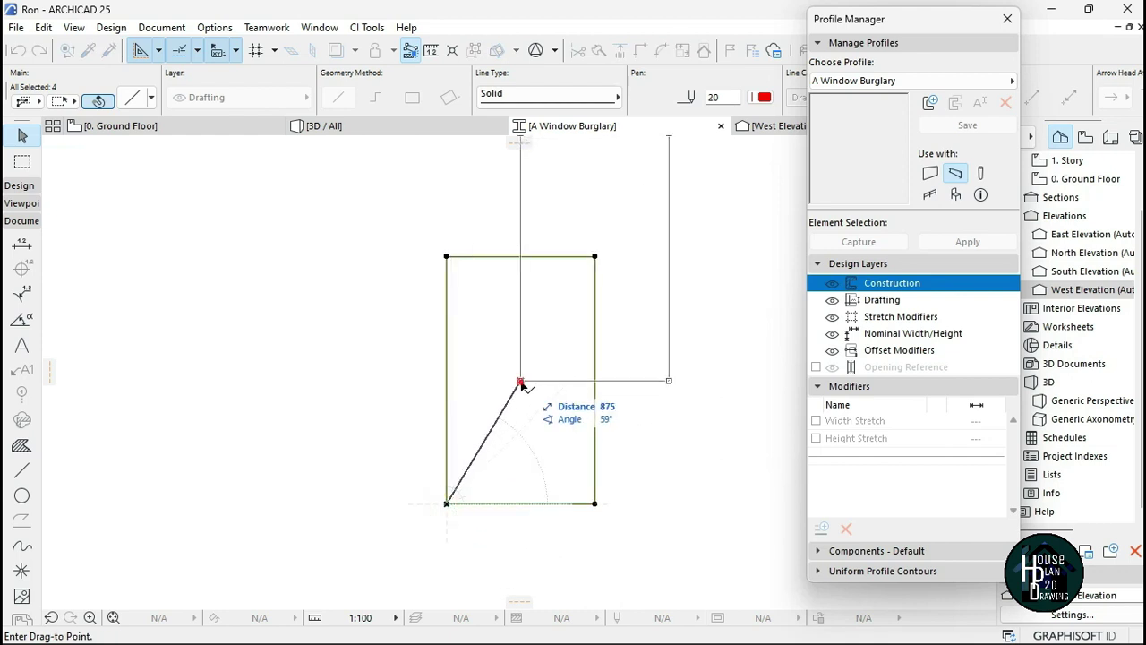
left_click(520, 382)
scroll(579, 356, "down", 3)
scroll(594, 305, "up", 5)
scroll(529, 273, "down", 3)
scroll(518, 335, "up", 1)
left_click(565, 298)
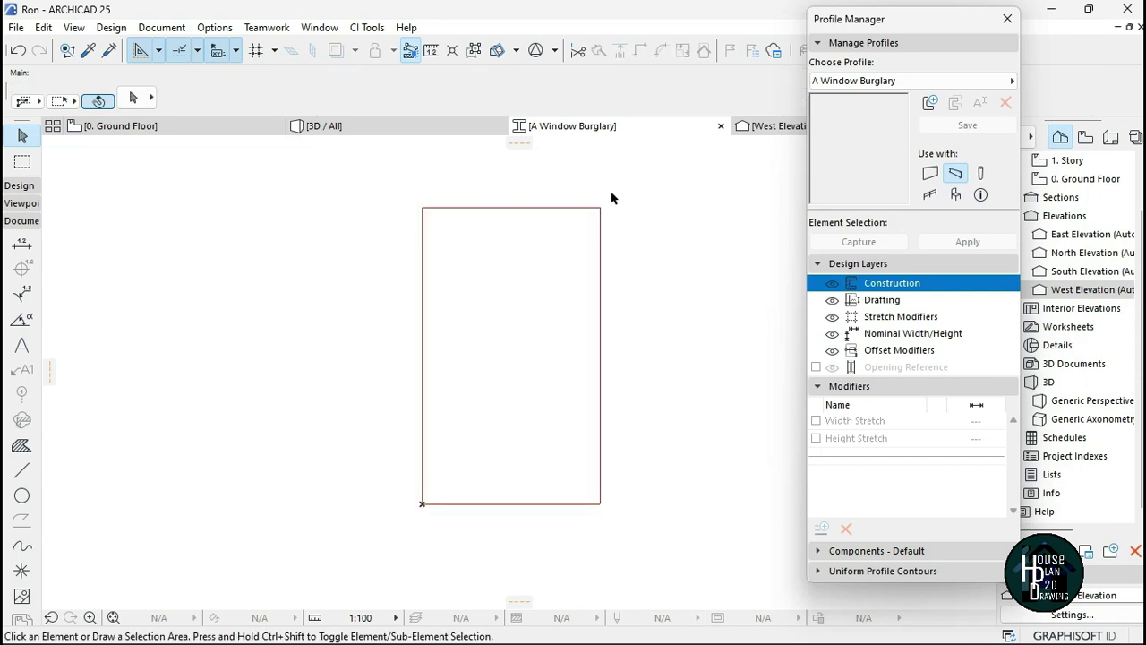
left_click(121, 126)
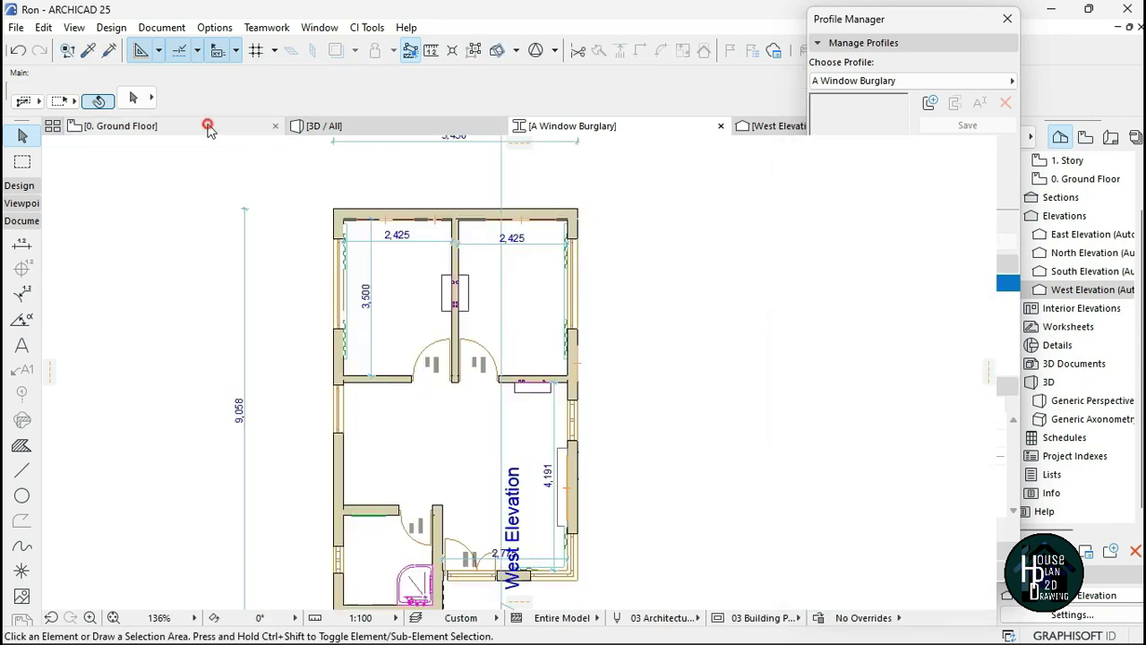
left_click(768, 125)
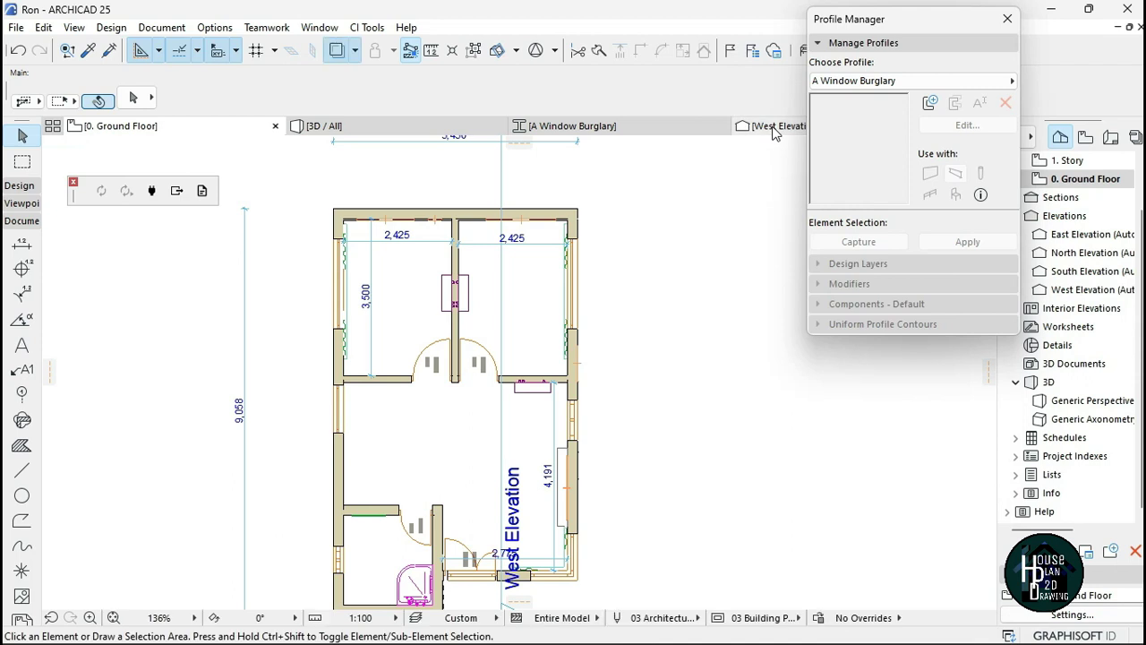
left_click(477, 293)
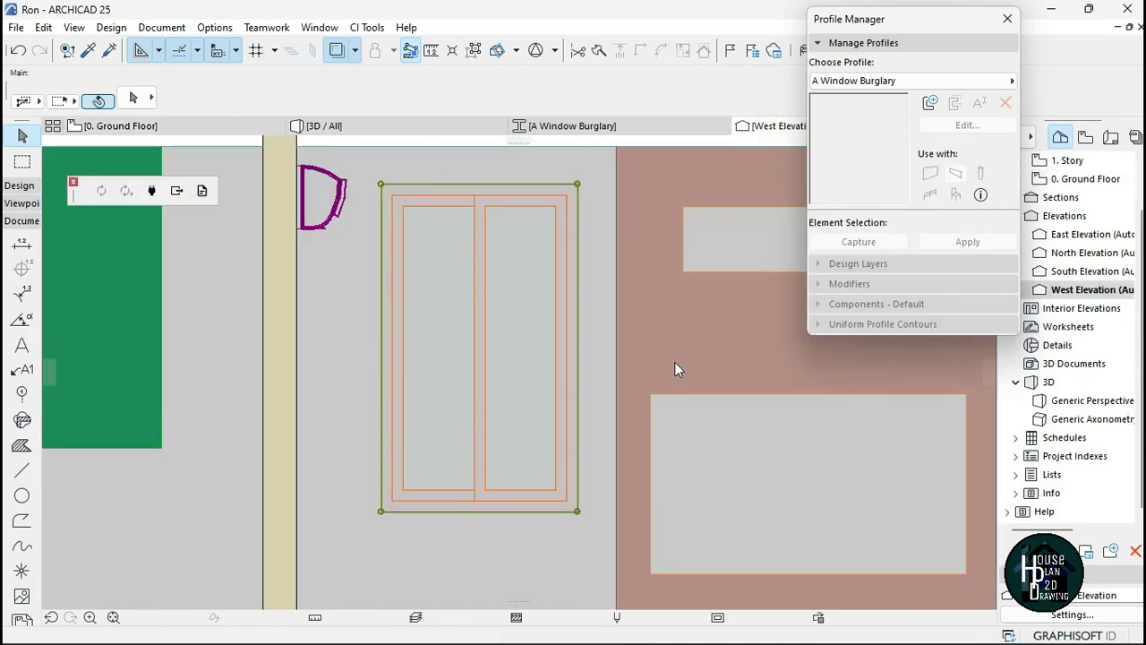
left_click(595, 126)
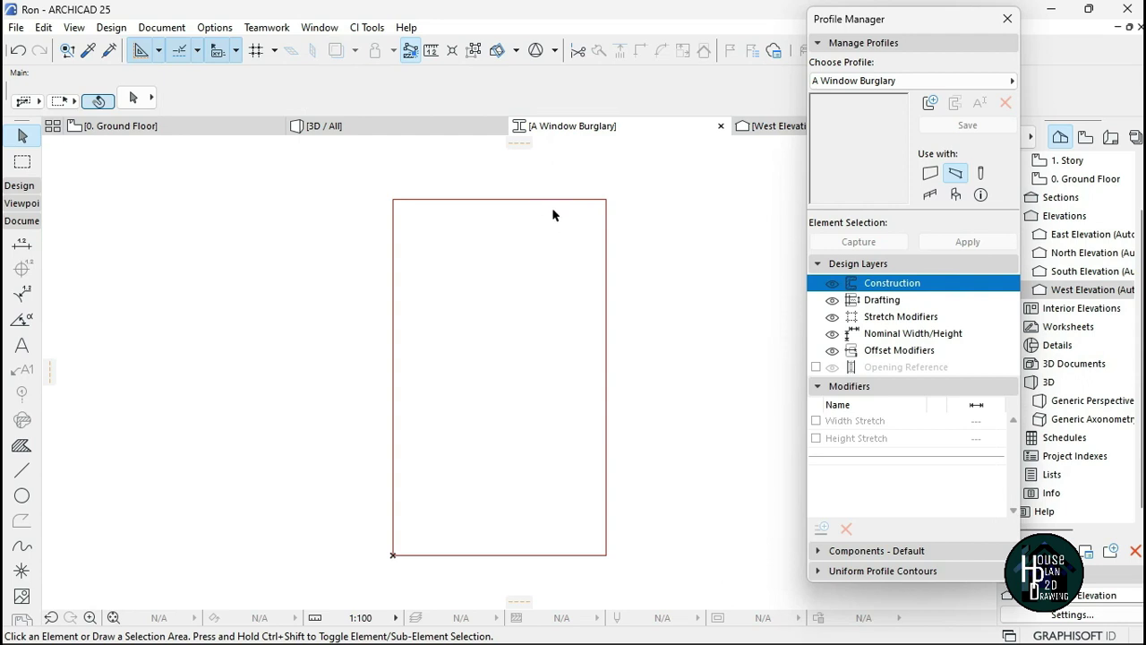
Suspend grouping and copy the rectangle's top edge 40 mm downward
left_click(473, 51)
left_click(526, 200)
key("ctrl+shift+d")
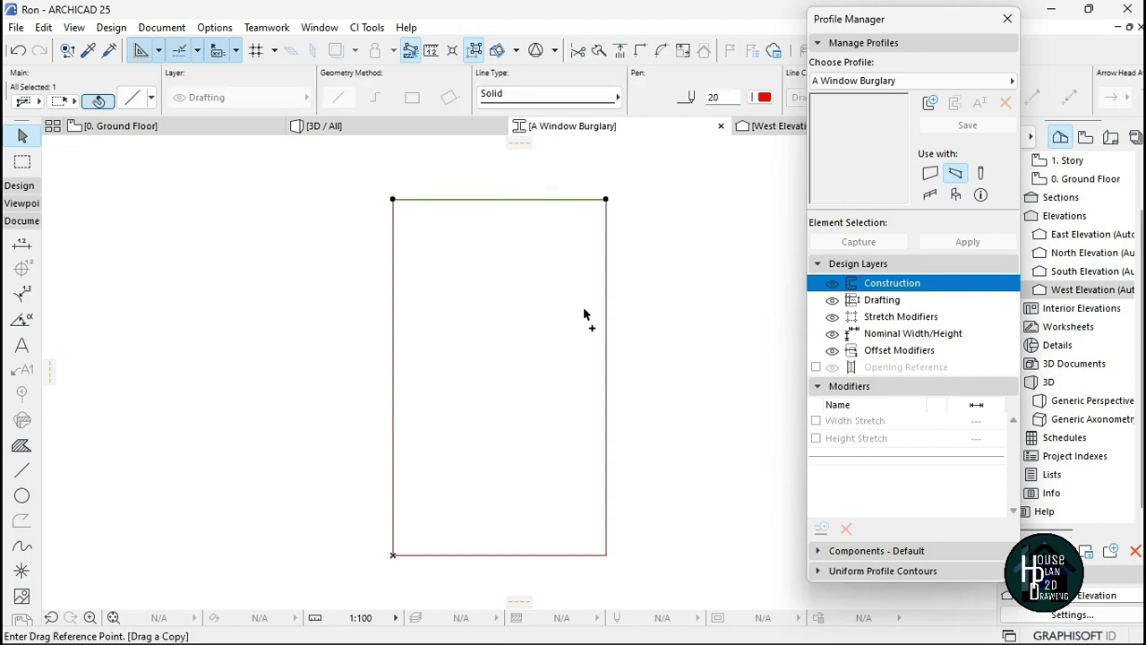
left_click(607, 199)
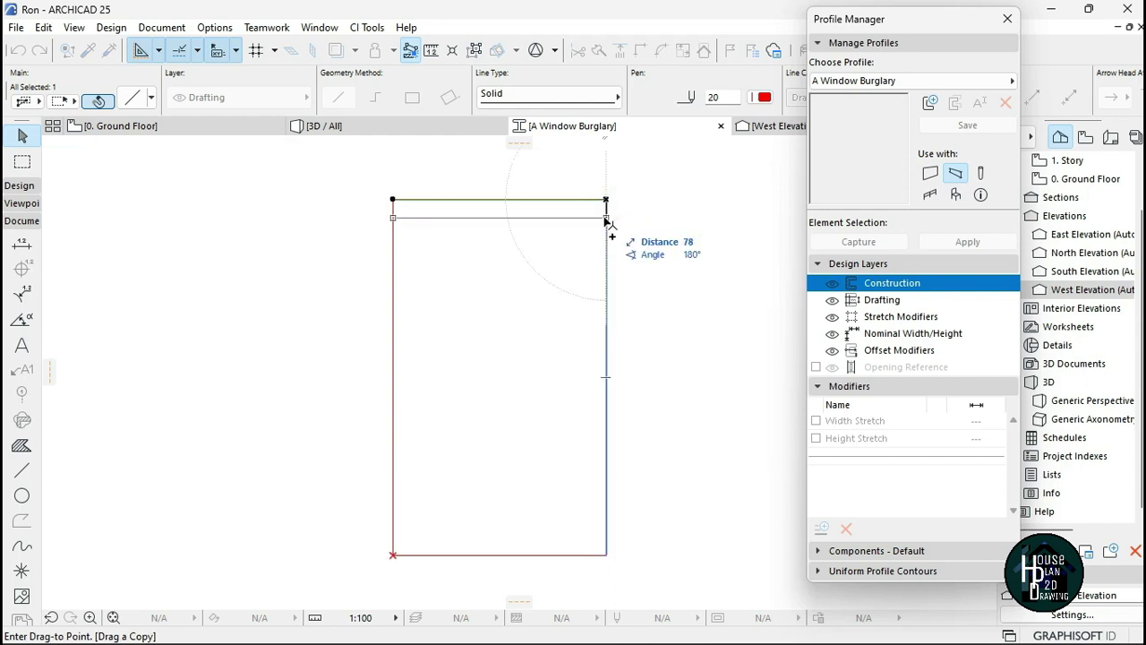
type("40")
key("Return")
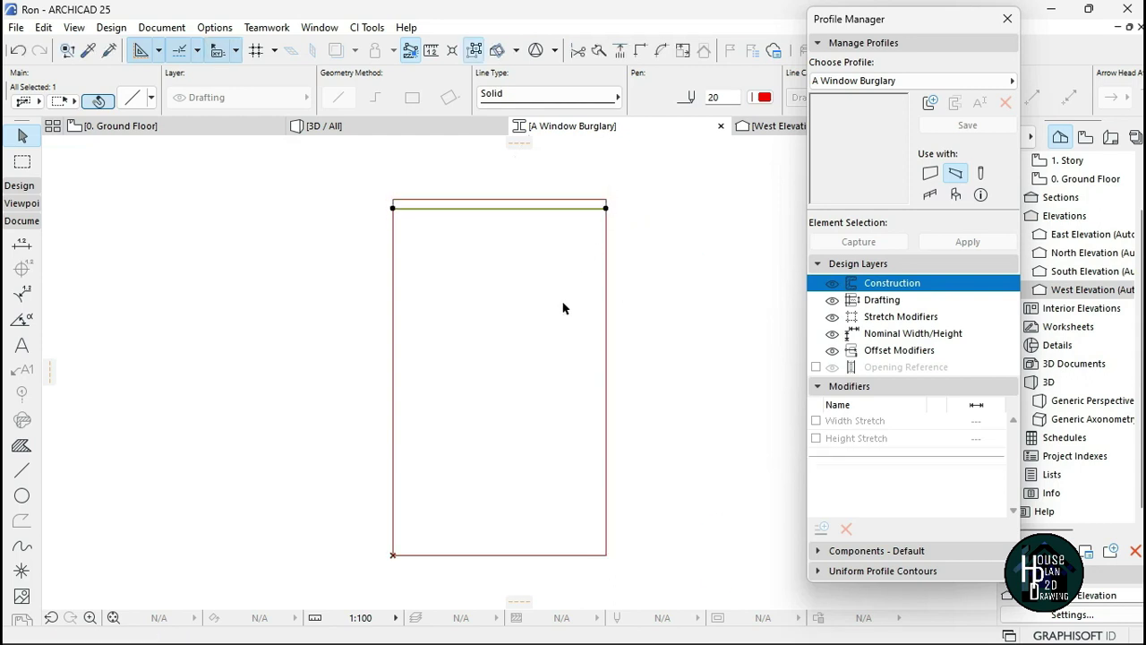
left_click(480, 325)
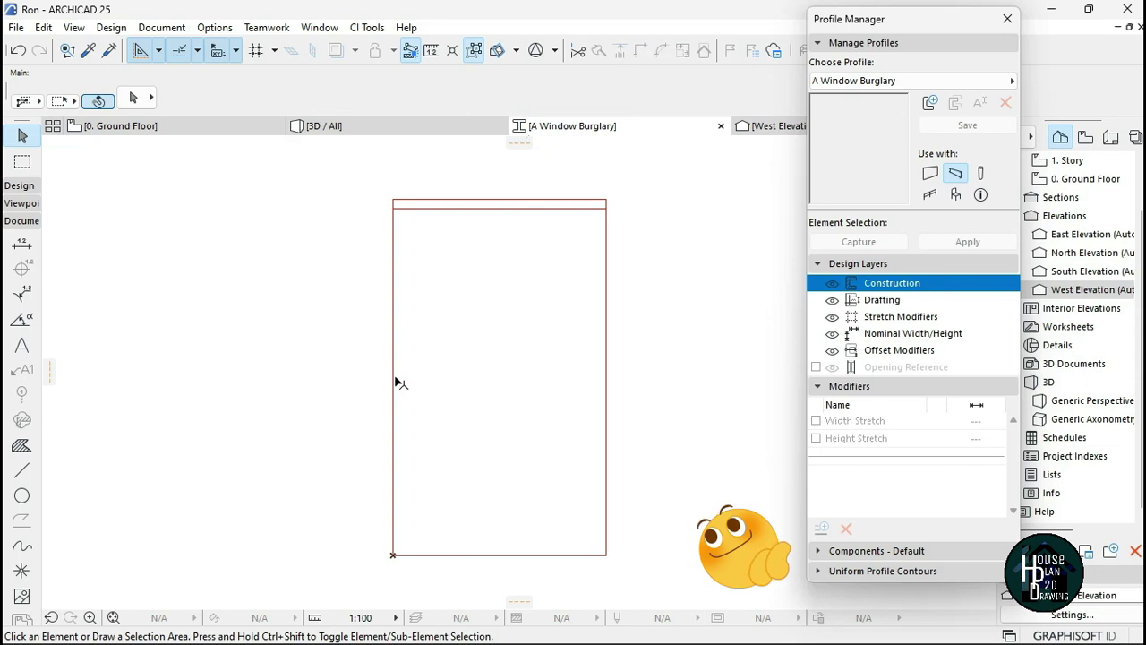
Copy the rectangle's left edge 40 mm inward
left_click(394, 384)
key("ctrl+shift+d")
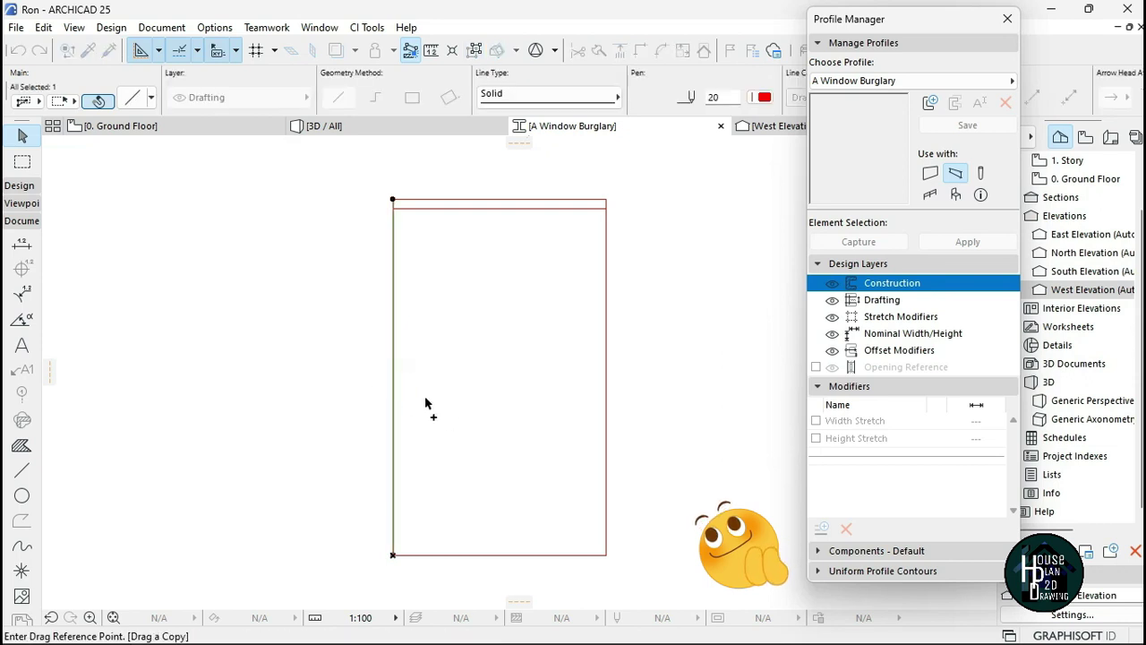
left_click(392, 554)
type("40")
key("Return")
Copy the rectangle's right edge 40 mm inward
left_click(607, 523)
key("ctrl+shift+d")
left_click(606, 556)
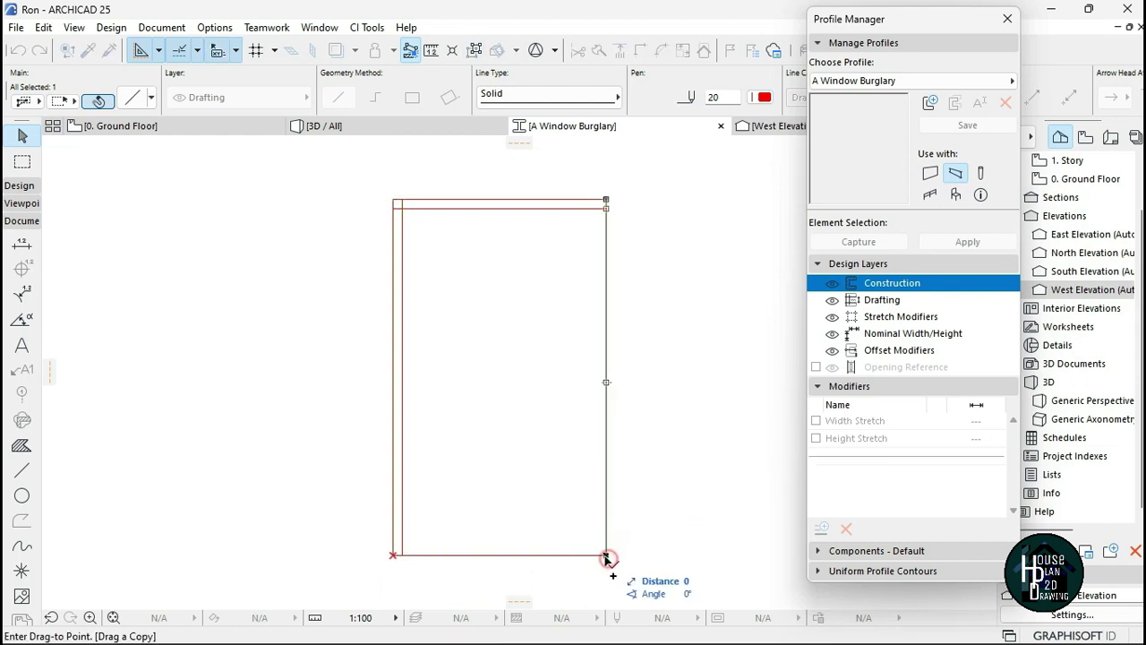
type("4")
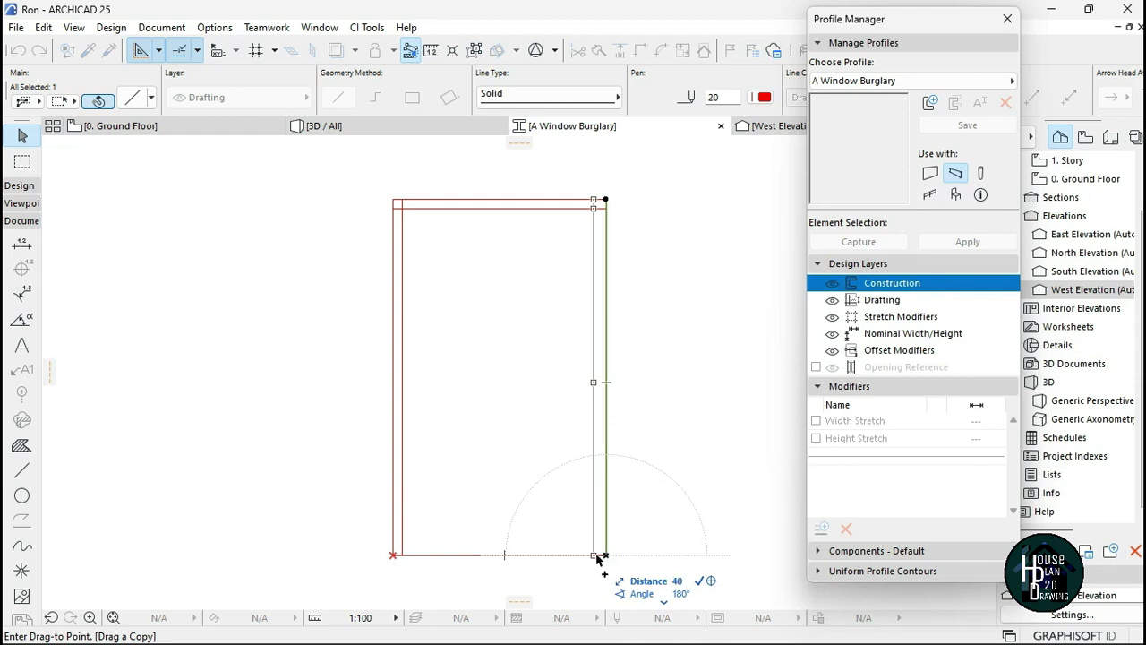
type("0")
key("Return")
Copy the rectangle's bottom edge 40 mm upward
left_click(583, 556)
key("ctrl+shift+d")
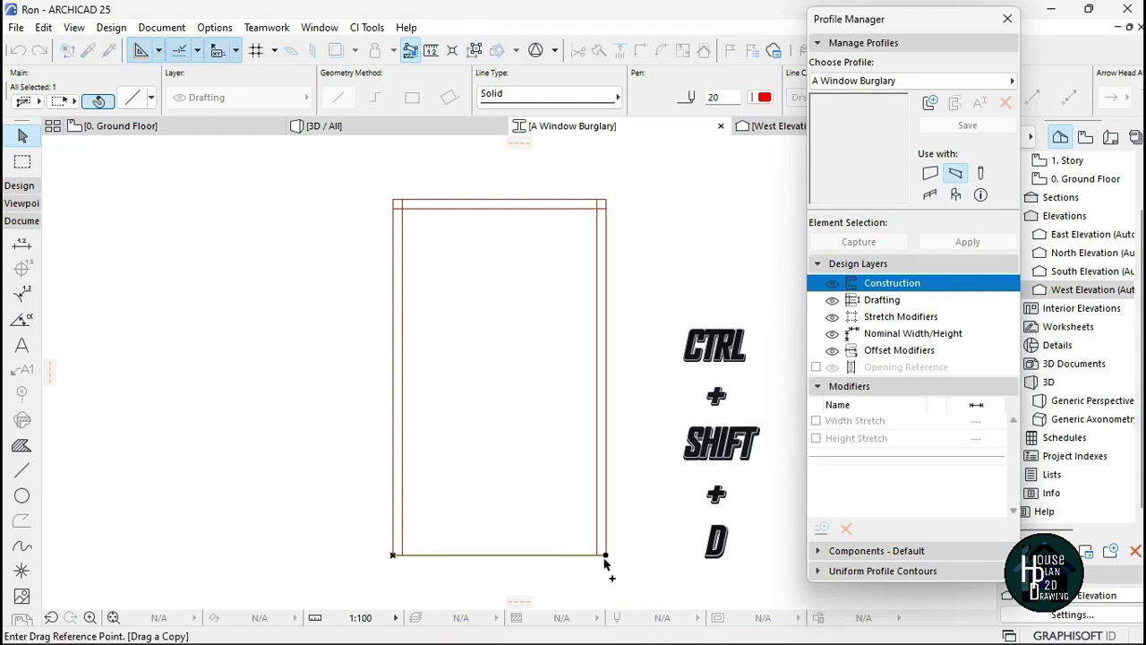
left_click(606, 555)
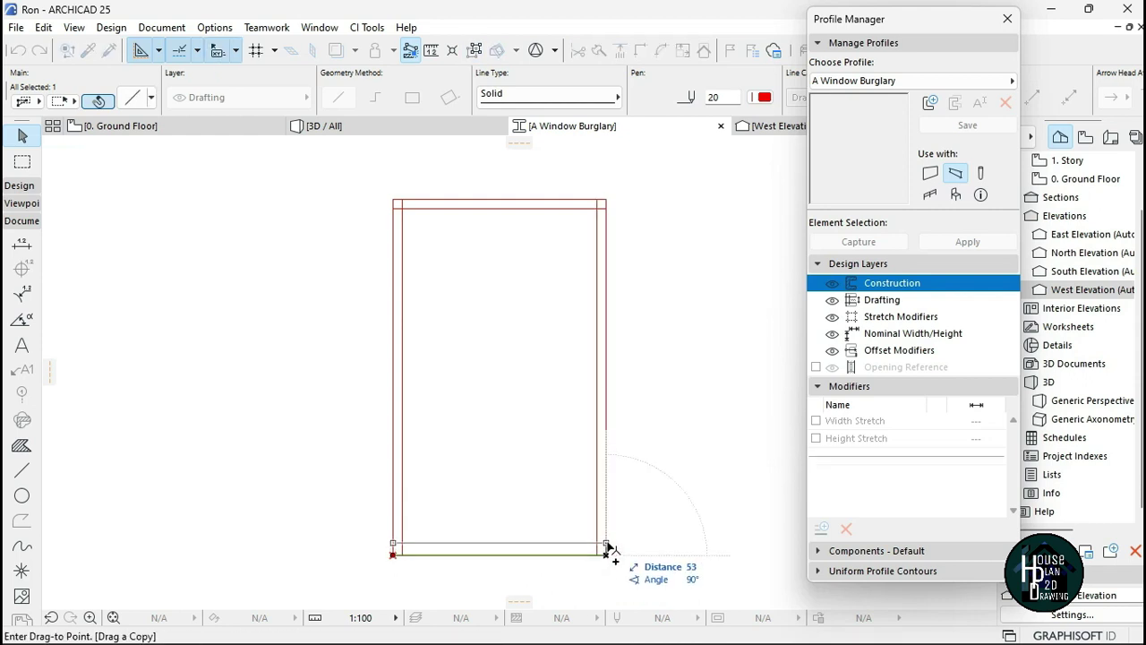
type("40")
key("Return")
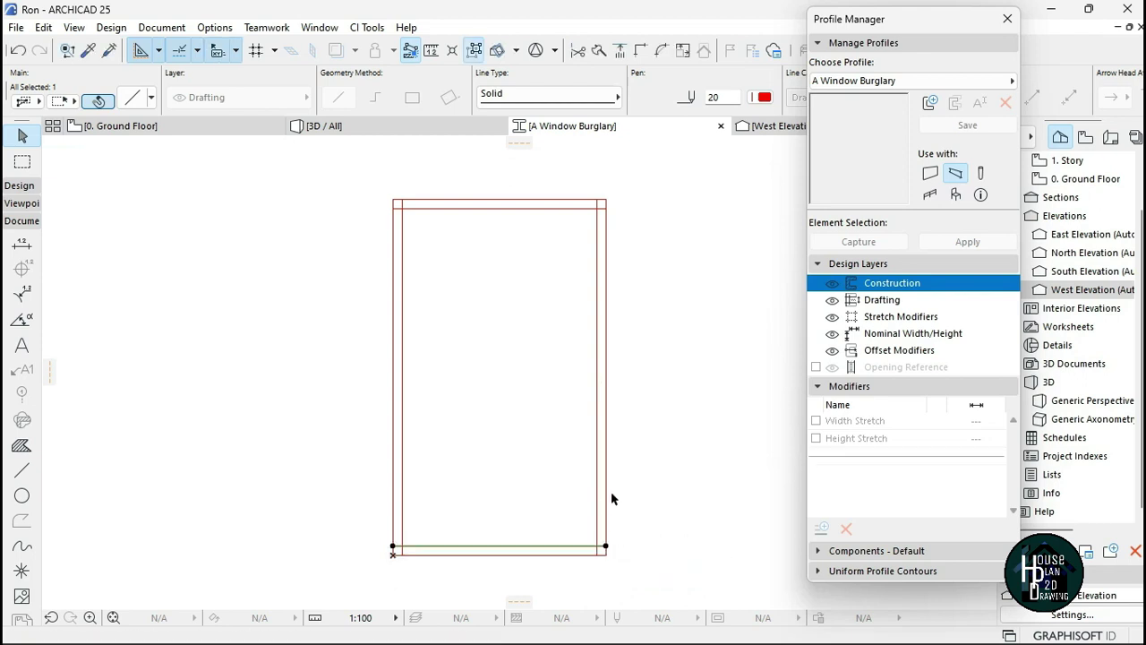
key("Escape")
Trim the overlapping inner line ends at the frame corners to leave a clean inner rectangle
scroll(397, 230, "up", 4)
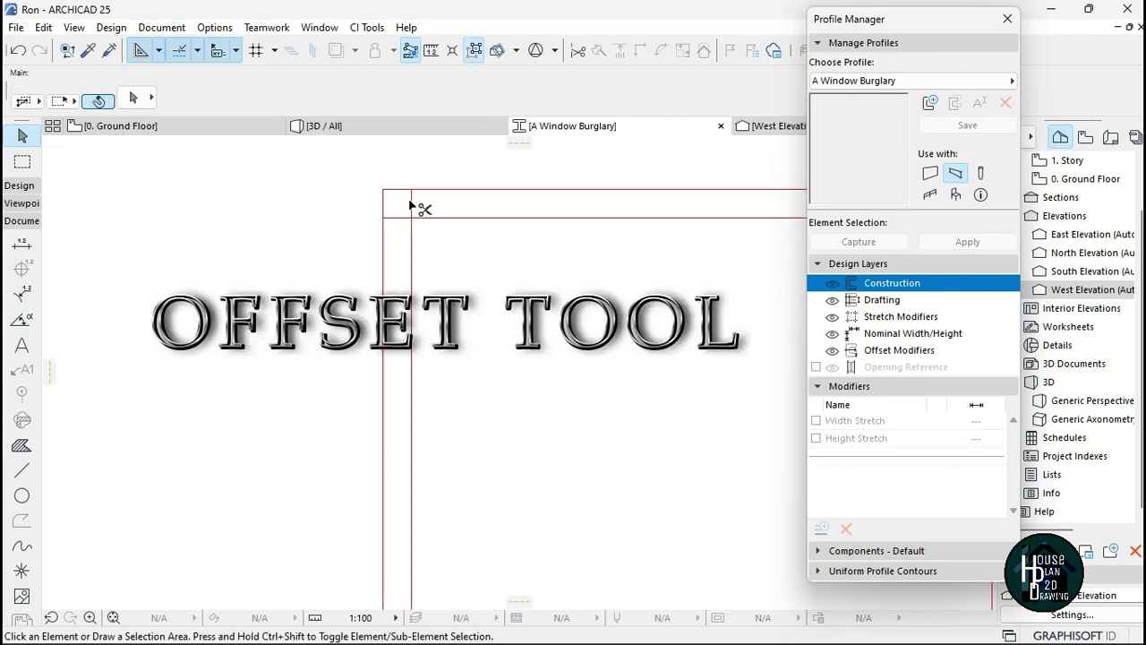
left_click(392, 219, "ctrl")
scroll(402, 206, "down", 4)
scroll(671, 208, "up", 4)
left_click(670, 212, "ctrl")
scroll(658, 136, "down", 5)
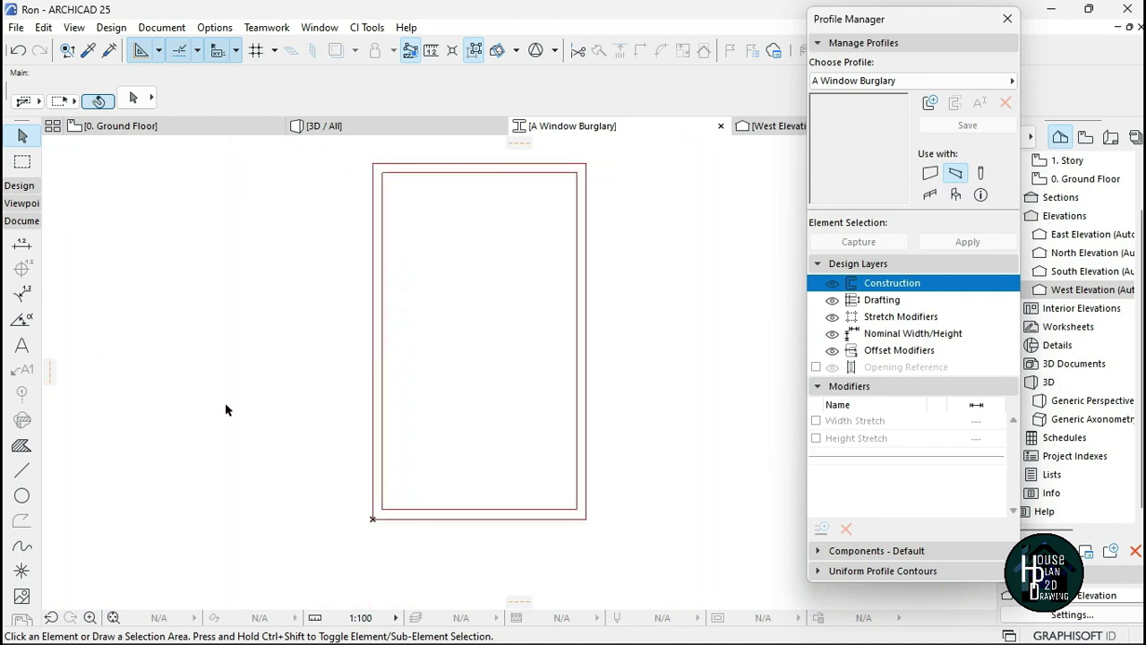
Draw a vertical polyline from the midpoint of the inner rectangle's top edge down to its bottom edge
left_click(21, 470)
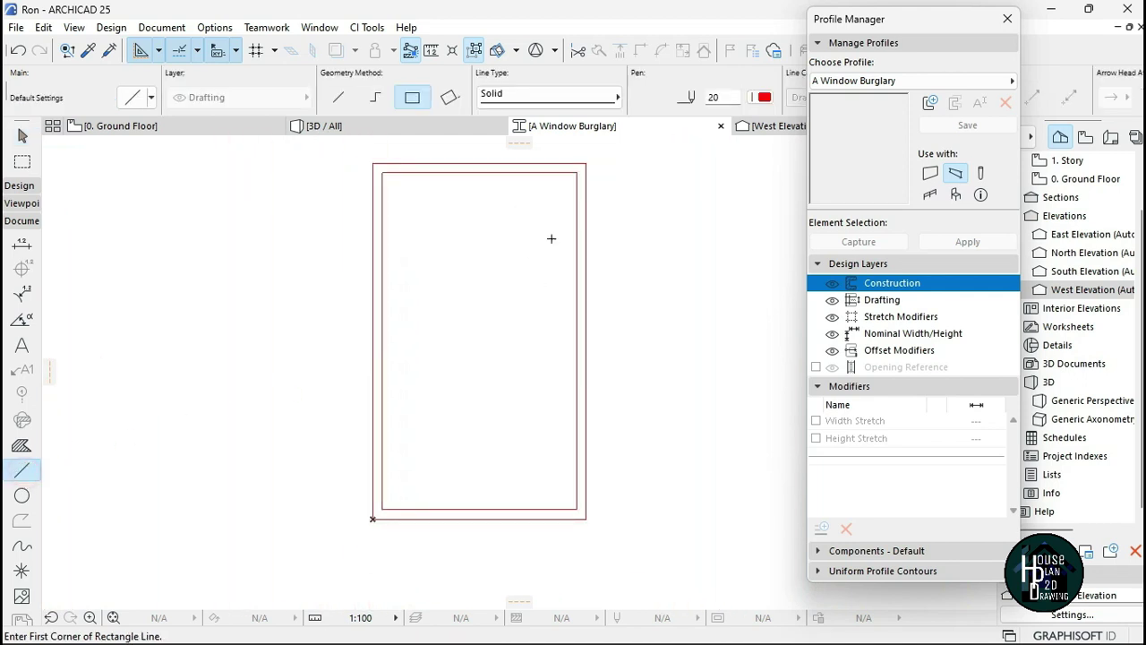
left_click(480, 172)
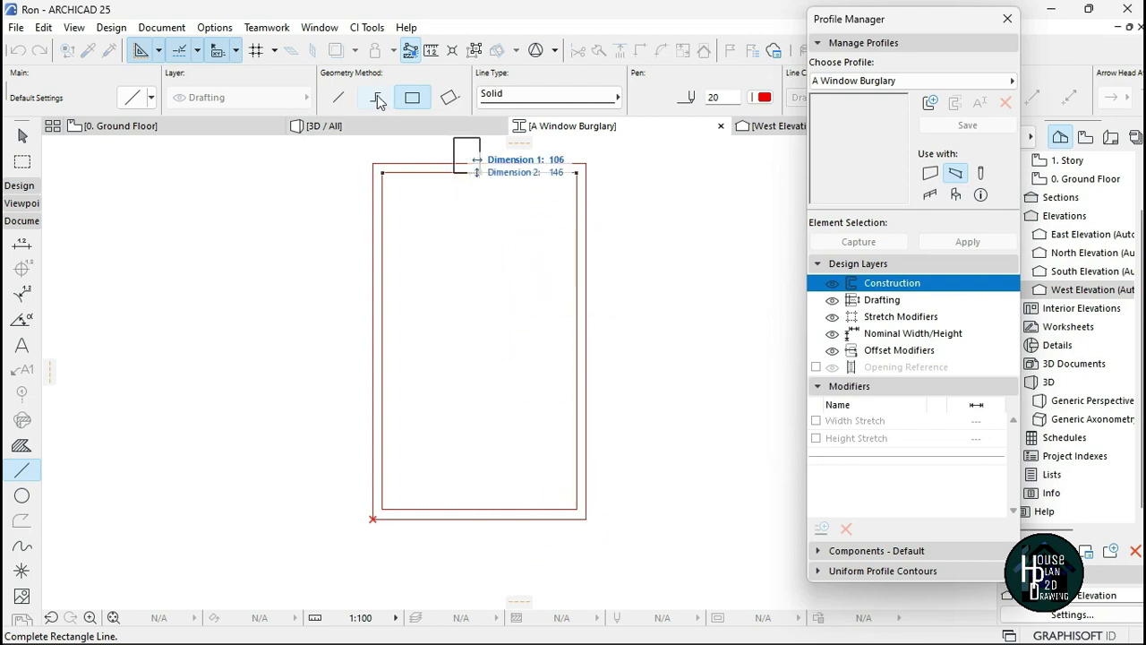
left_click(376, 98)
left_click(480, 172)
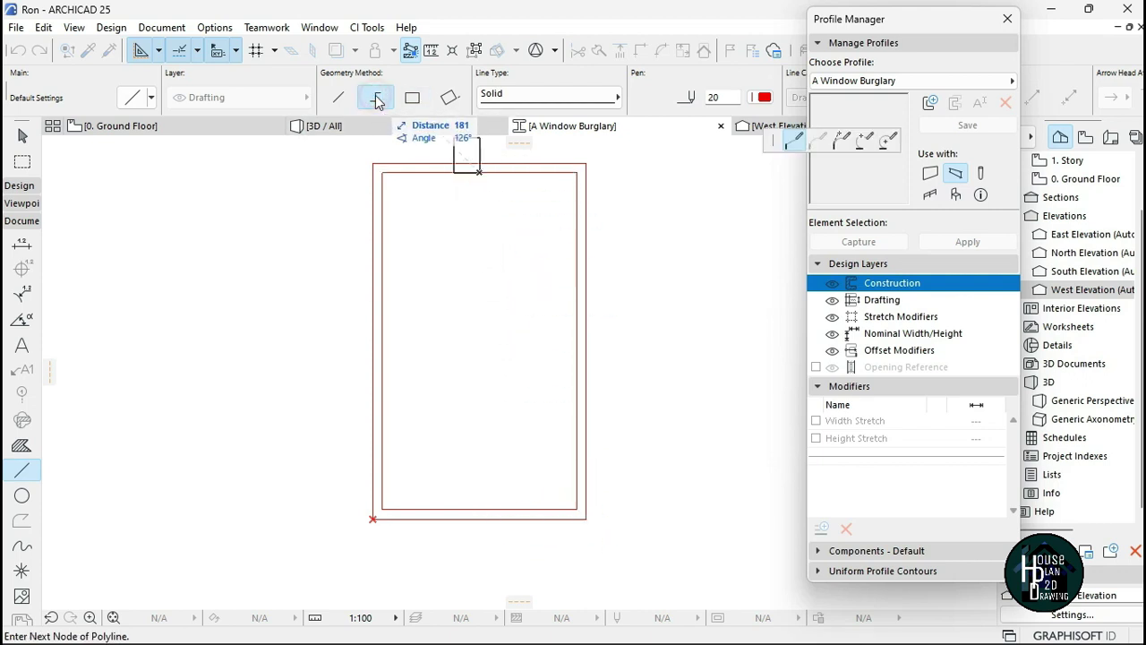
double_click(481, 504)
scroll(520, 347, "down", 2)
scroll(509, 365, "up", 4)
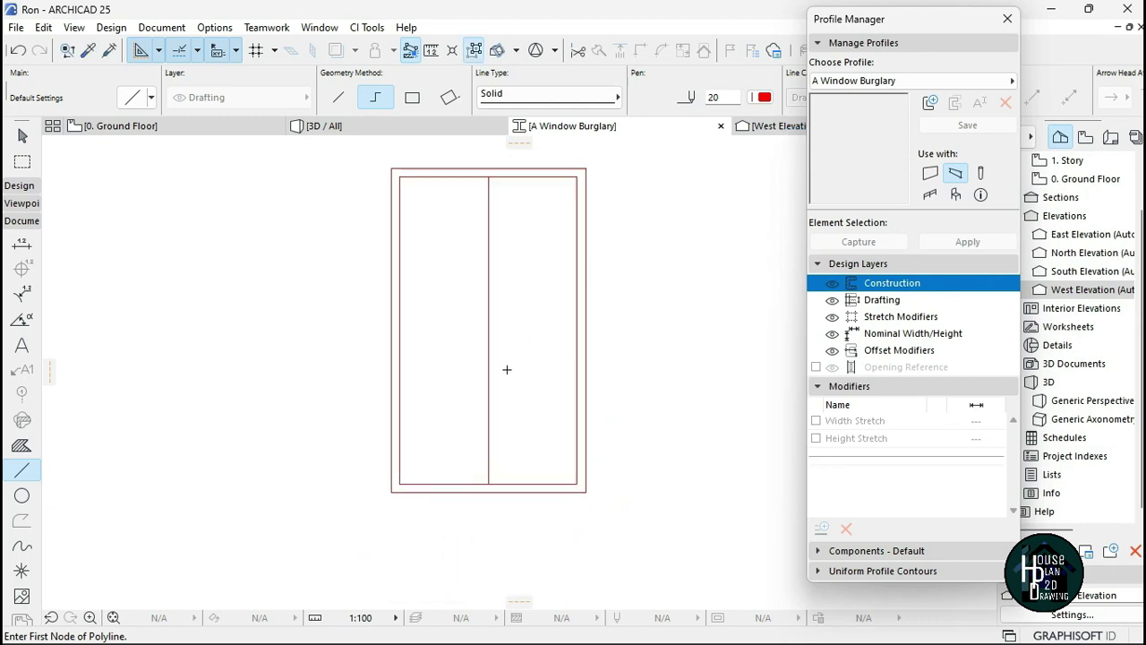
scroll(473, 279, "down", 4)
scroll(489, 324, "up", 2)
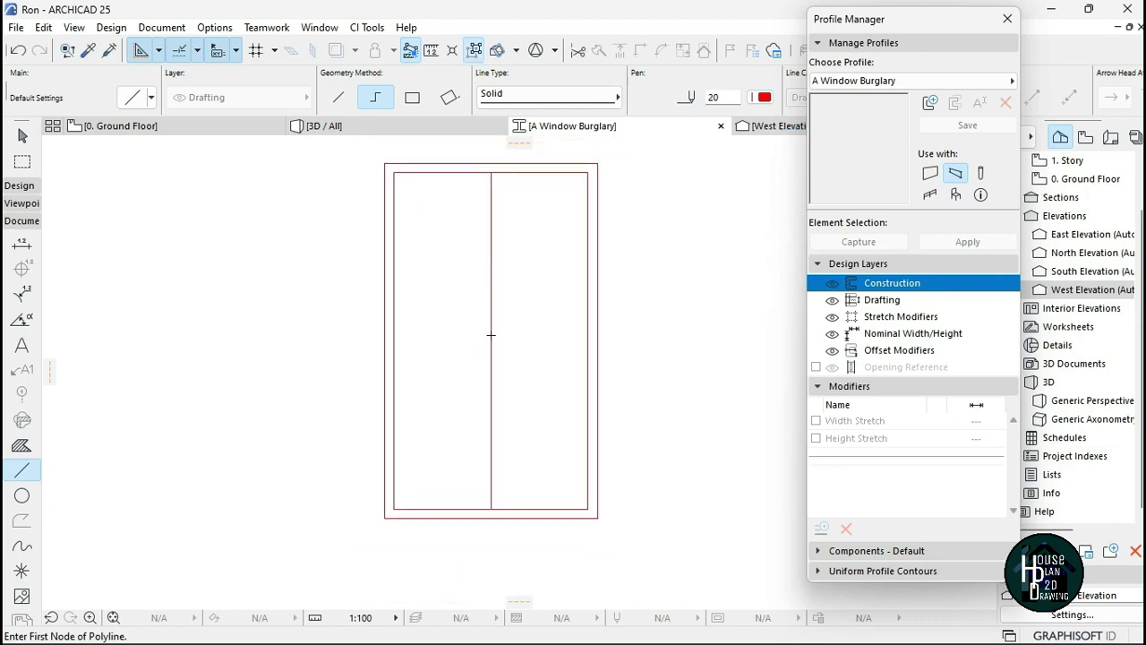
Copy the vertical center line slightly to the left, and copy that new line 40 mm to the right
left_click(491, 382, "shift")
key("ctrl+shift+d")
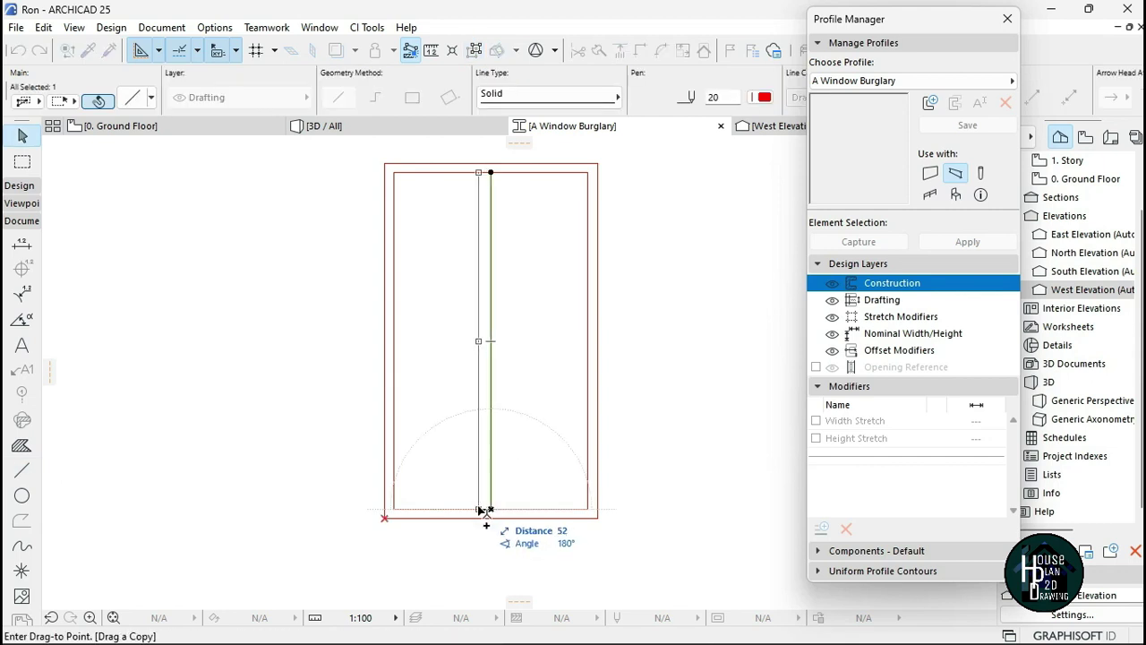
key("Return")
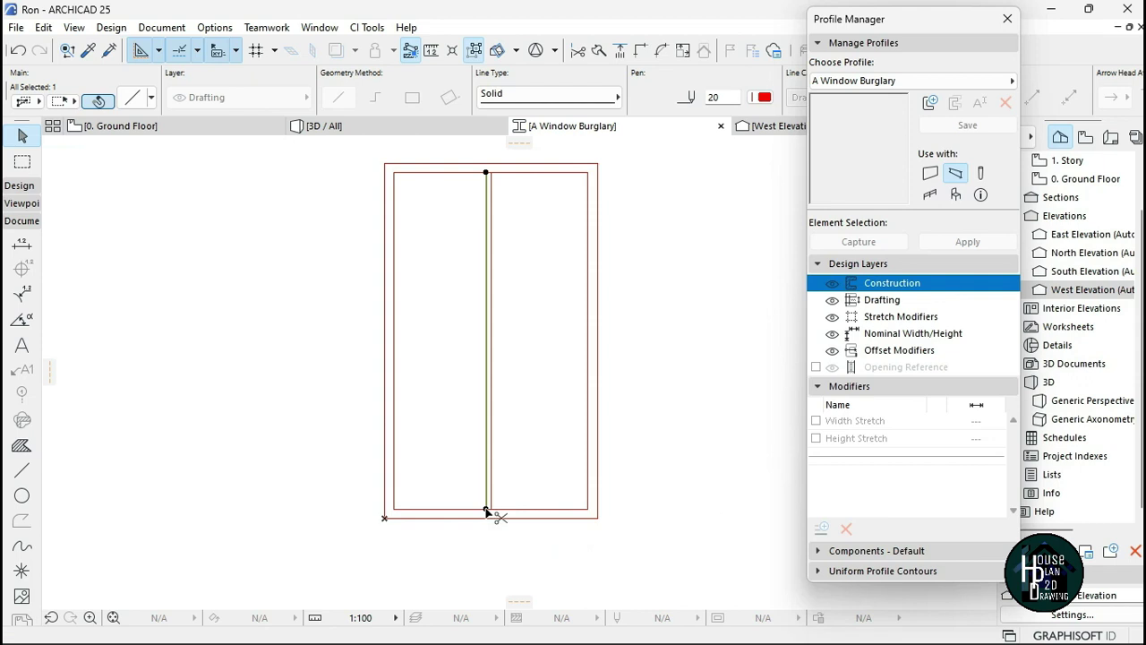
left_click(486, 512)
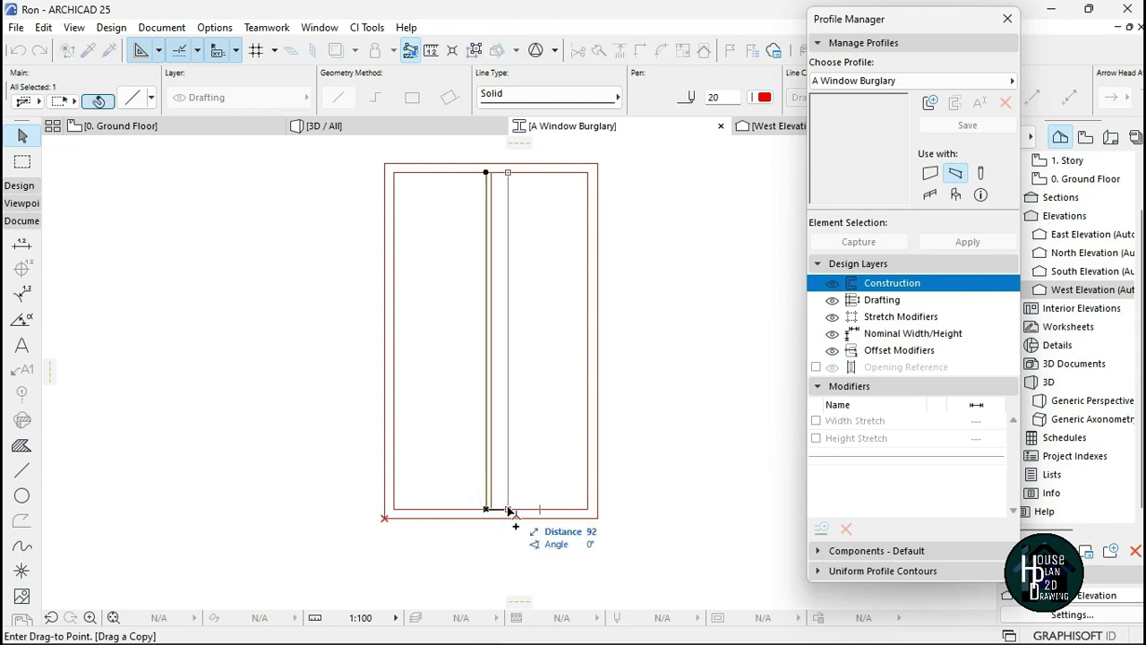
type("40")
key("Return")
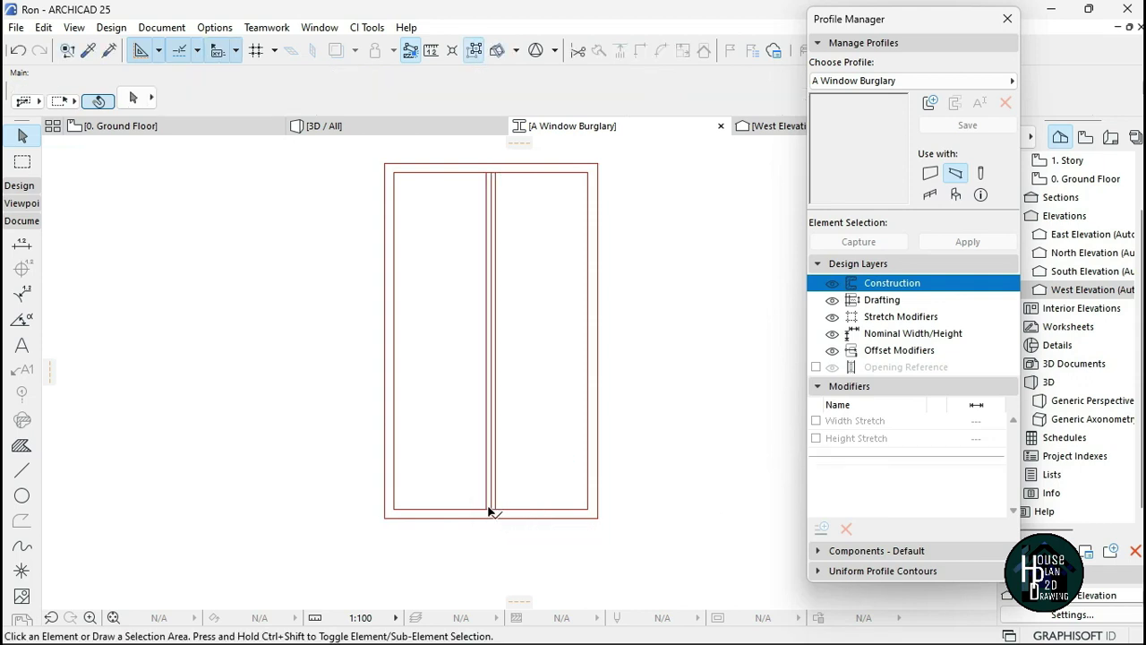
Delete the original center line between the two vertical lines of the middle bar
scroll(494, 488, "up", 3)
left_click(494, 483)
right_click(495, 482)
left_click(537, 295)
scroll(535, 436, "down", 3)
scroll(523, 193, "up", 1)
scroll(507, 211, "up", 5)
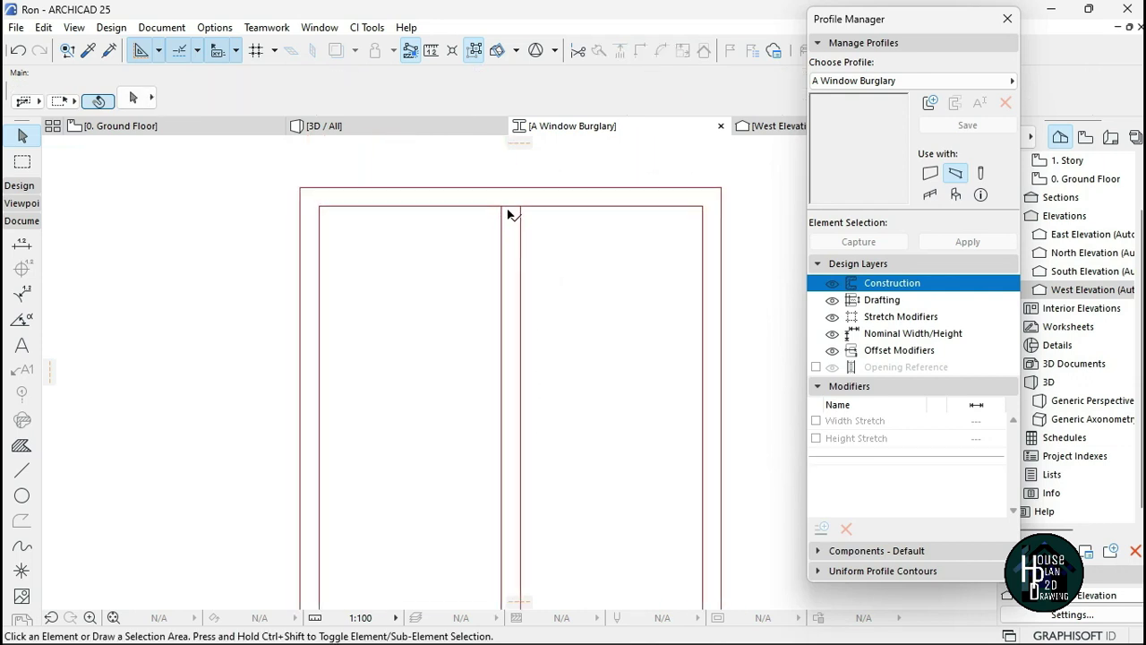
Trim the inner frame's top and bottom edges between the two vertical lines of the middle bar
scroll(513, 203, "down", 6)
scroll(521, 486, "up", 3)
scroll(520, 491, "down", 2)
scroll(525, 454, "up", 4)
scroll(511, 555, "down", 4)
scroll(455, 290, "up", 1)
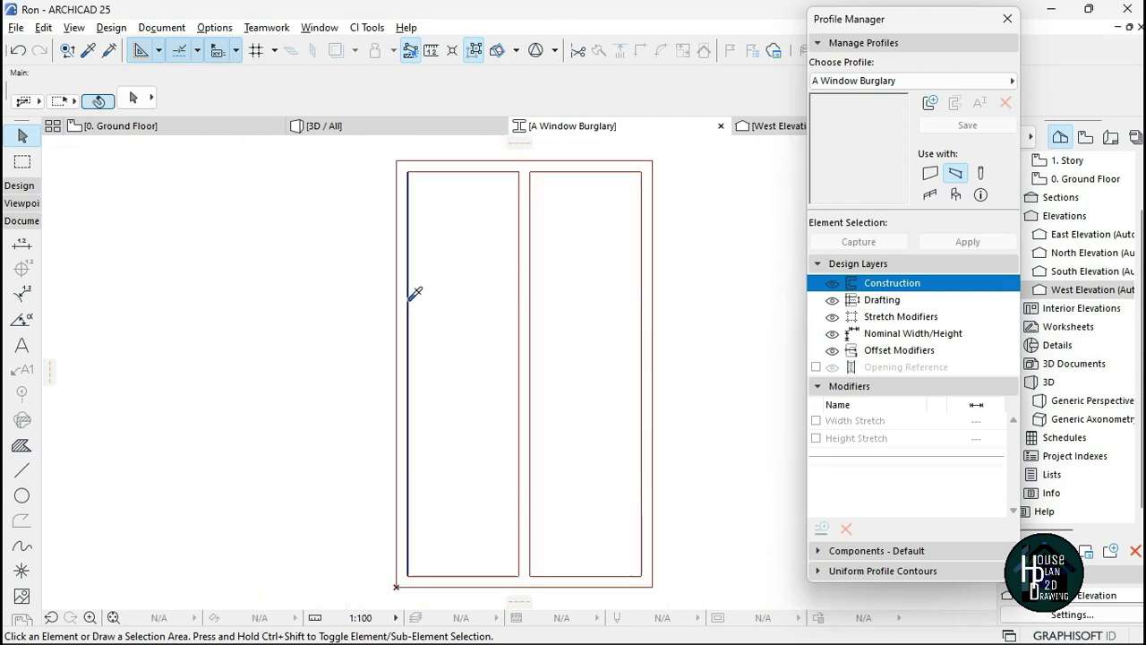
Draw a diagonal polyline from the top of the middle bar's left line down to the left inner frame edge
key("l")
scroll(453, 185, "down", 1)
scroll(420, 304, "up", 3)
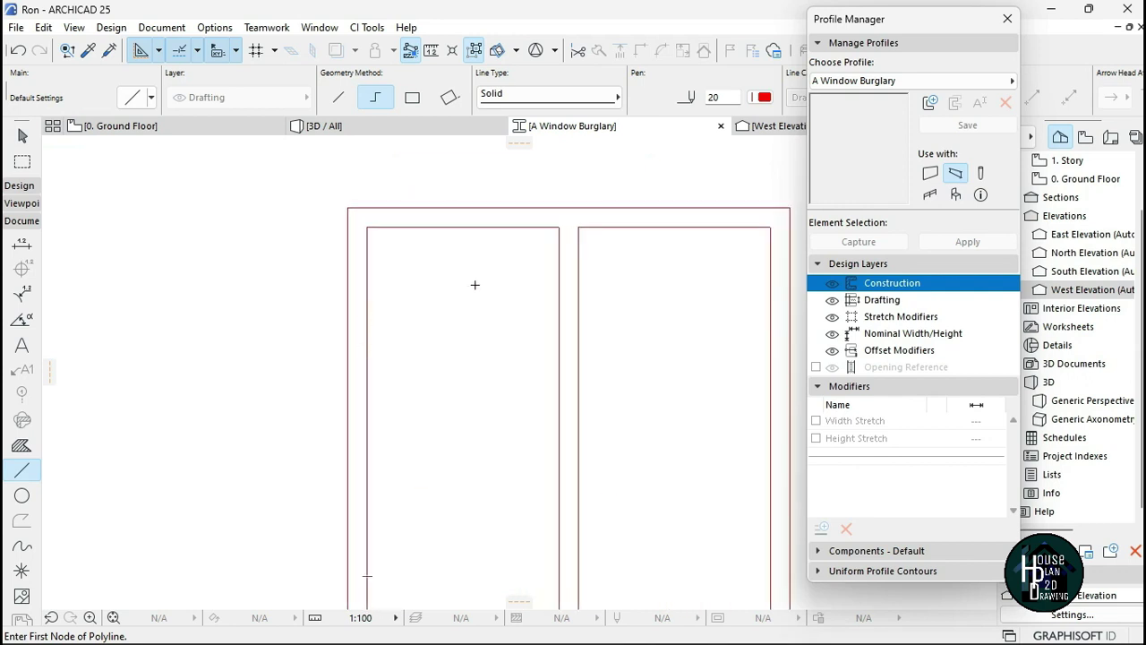
left_click(559, 228)
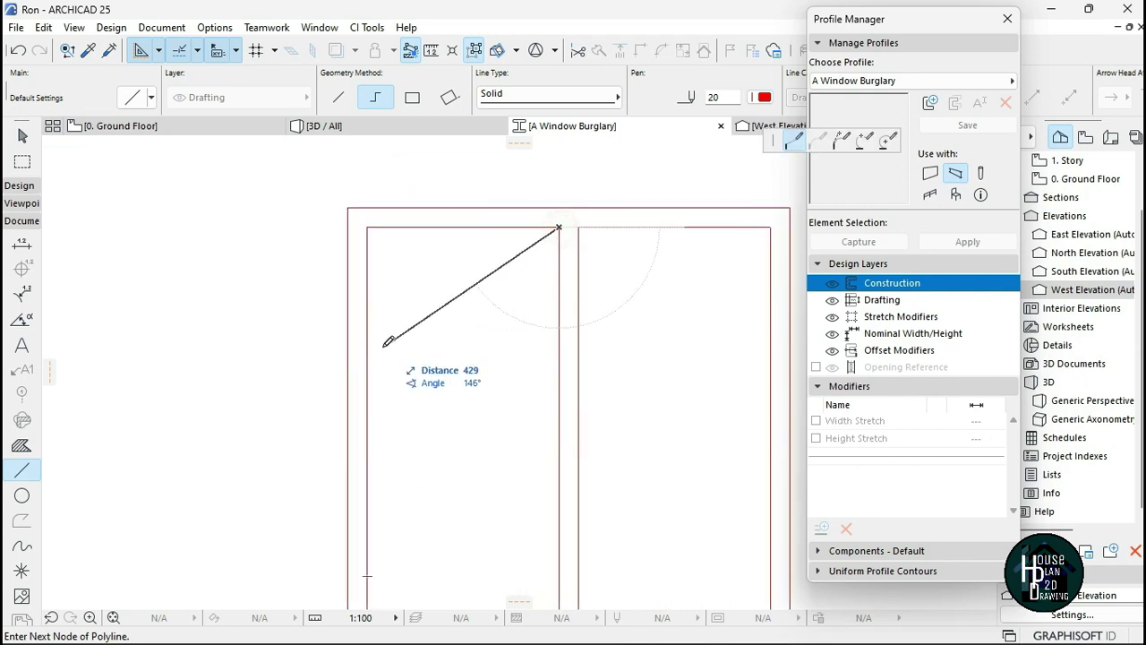
double_click(368, 390)
scroll(493, 305, "down", 3)
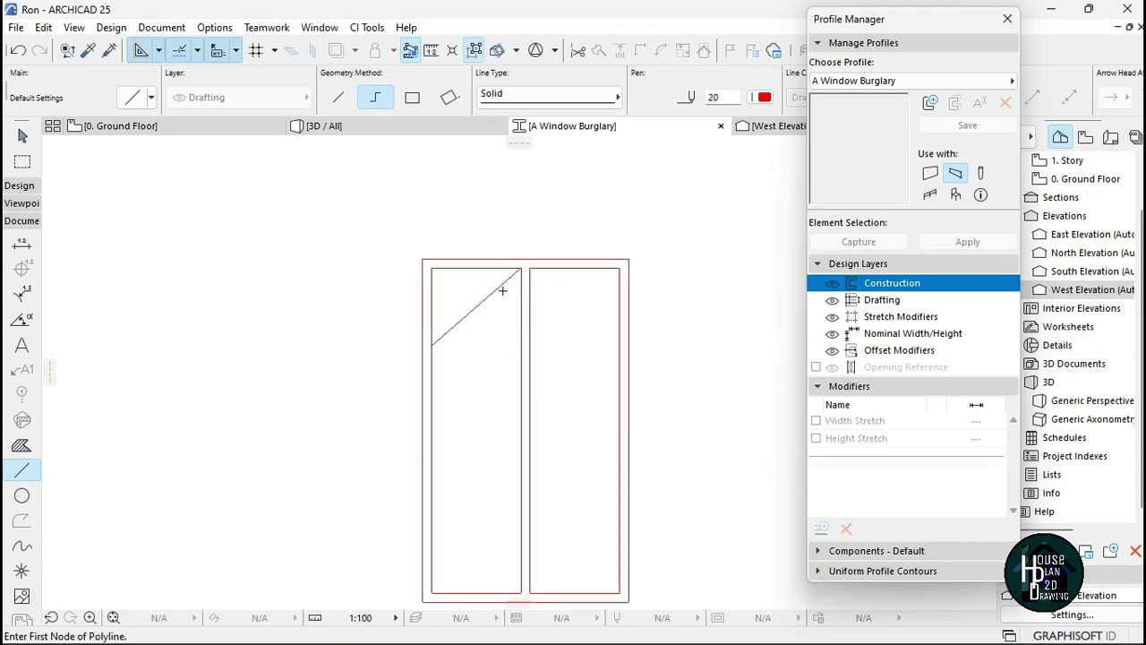
Copy the diagonal line a short distance to its upper-left side
scroll(501, 302, "up", 3)
key("Escape")
left_click(472, 291)
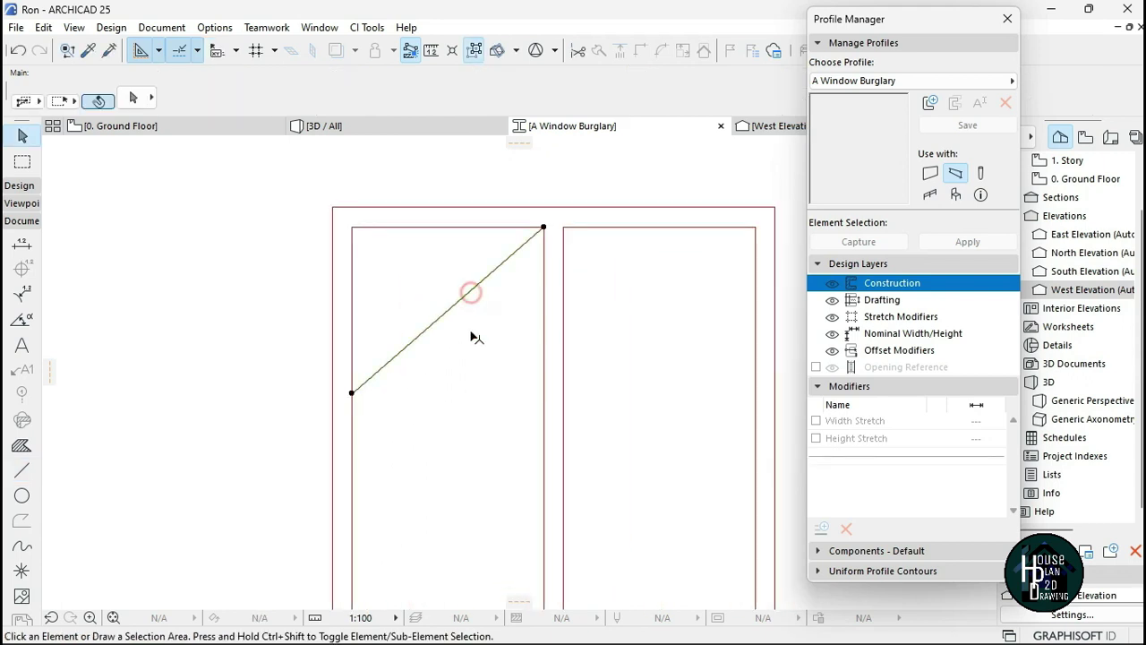
key("ctrl+shift+d")
left_click(426, 329)
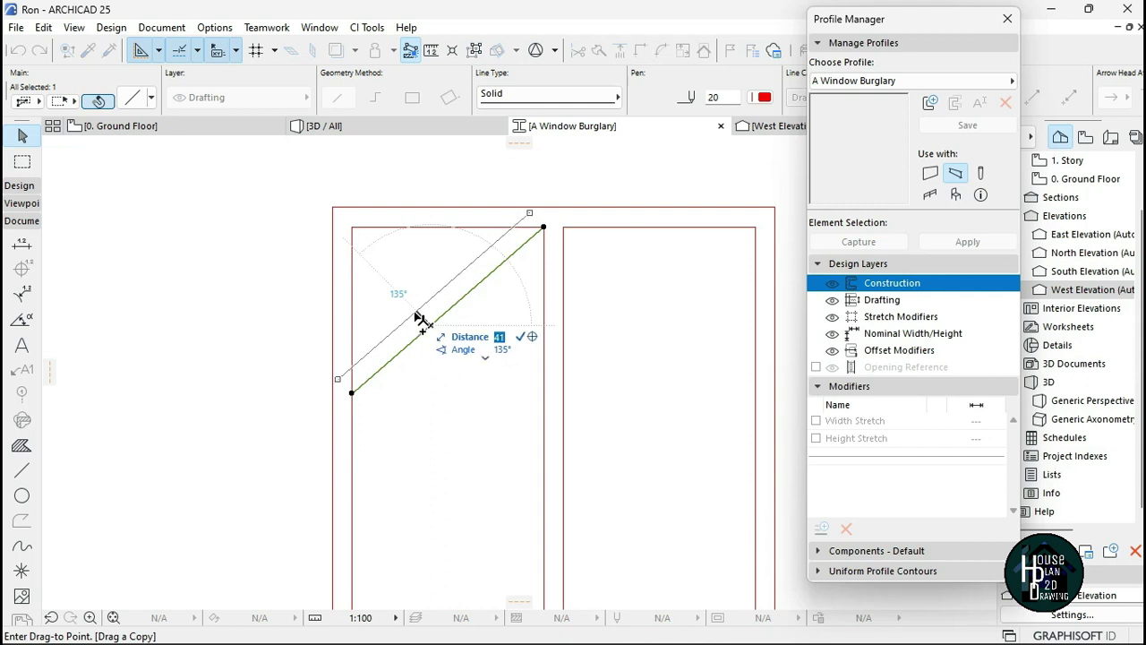
left_click(423, 324)
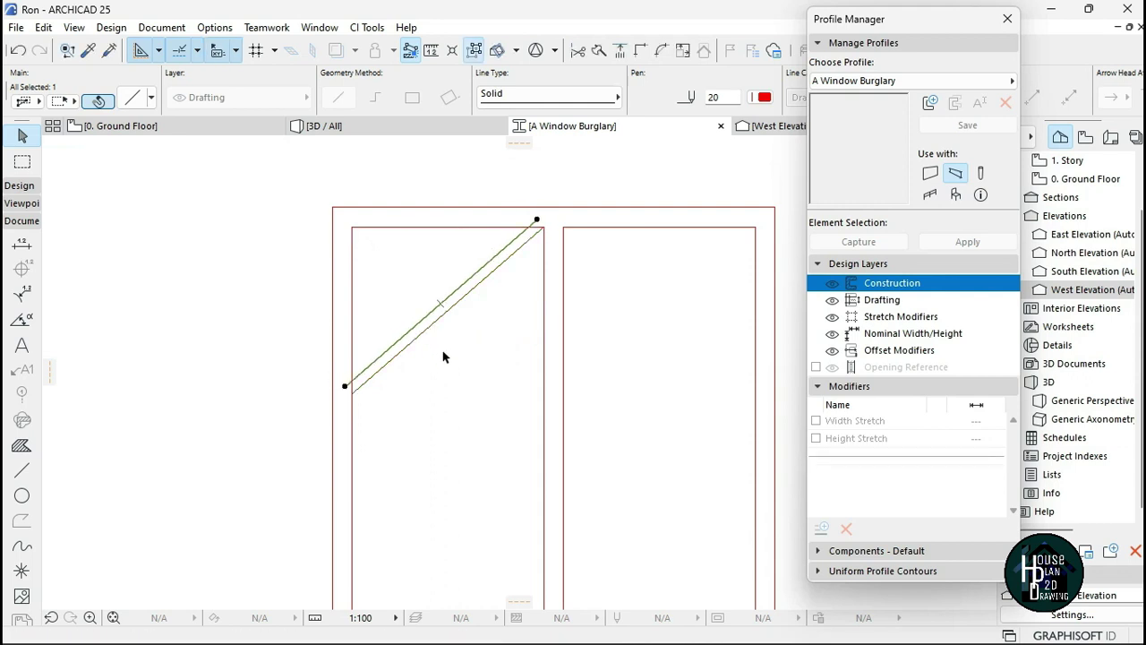
Copy the new diagonal to the lower-right side of the original, and delete the original center diagonal
key("ctrl+shift+d")
left_click(423, 320)
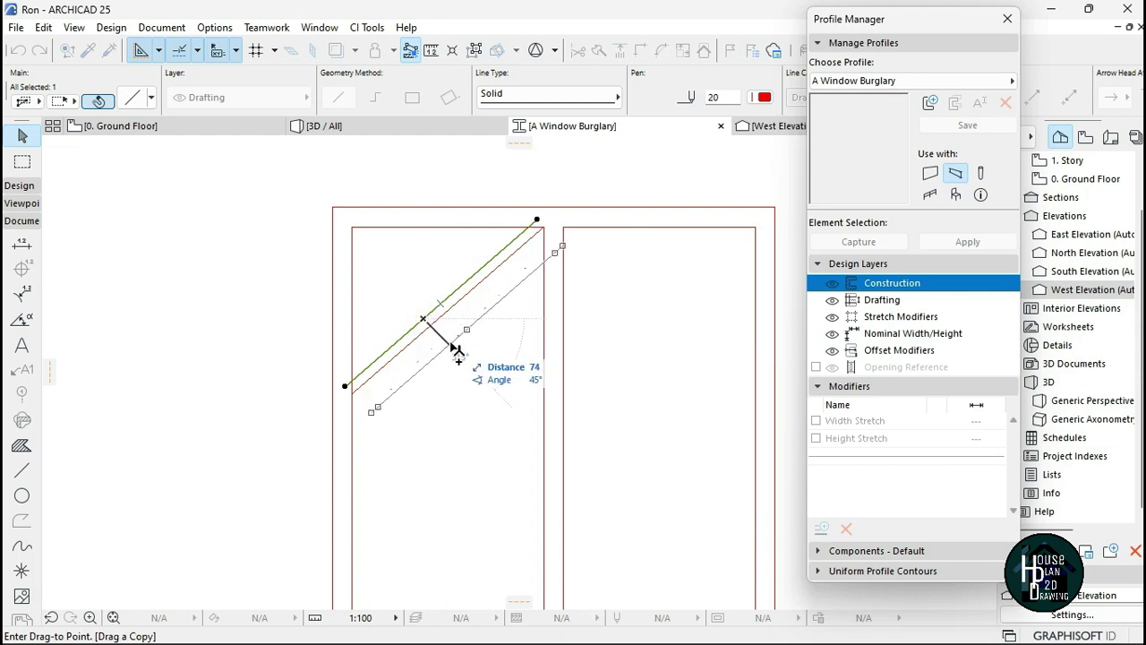
left_click(438, 336)
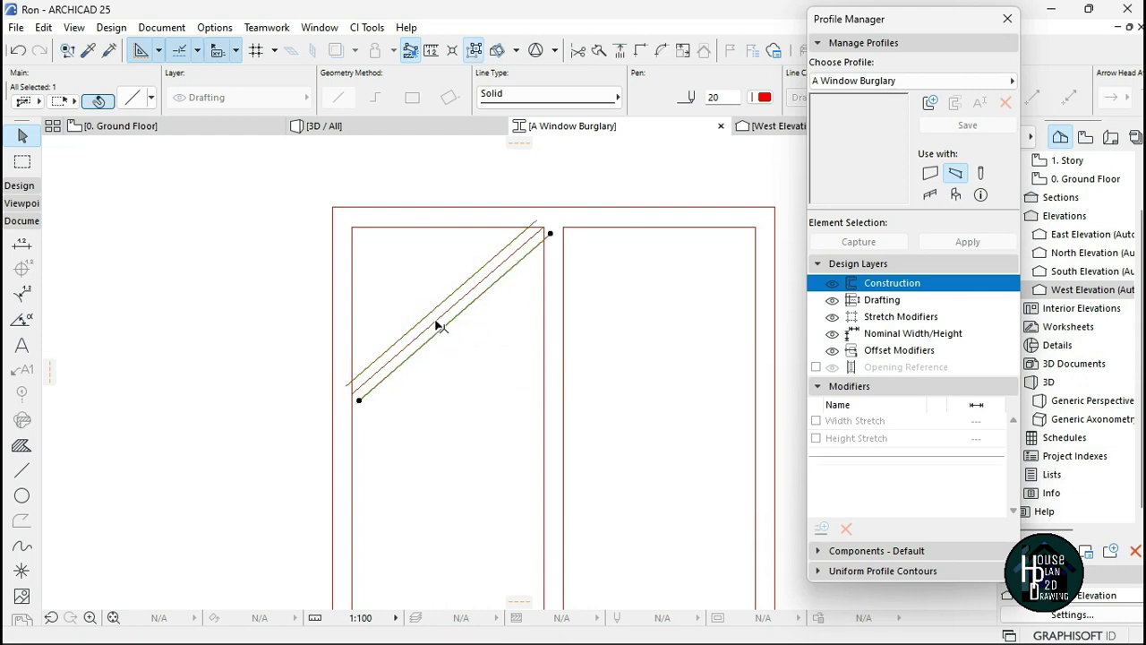
right_click(486, 379)
left_click(573, 196)
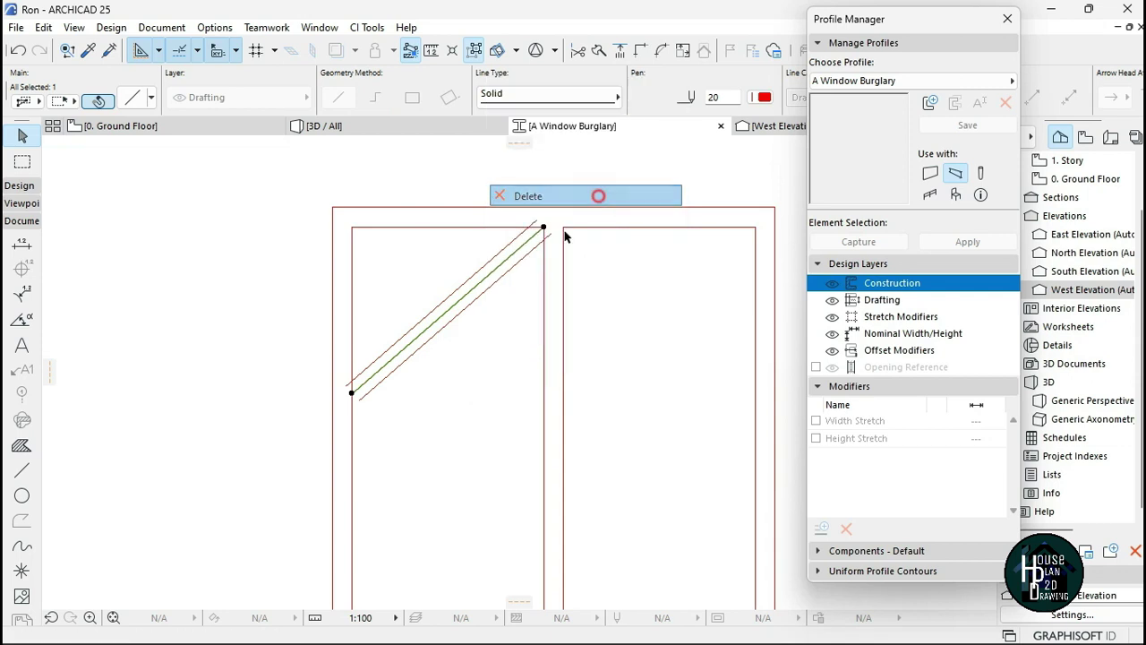
Copy the lower diagonal line slightly inward, toward the upper diagonal
scroll(485, 330, "up", 2)
left_click(454, 330)
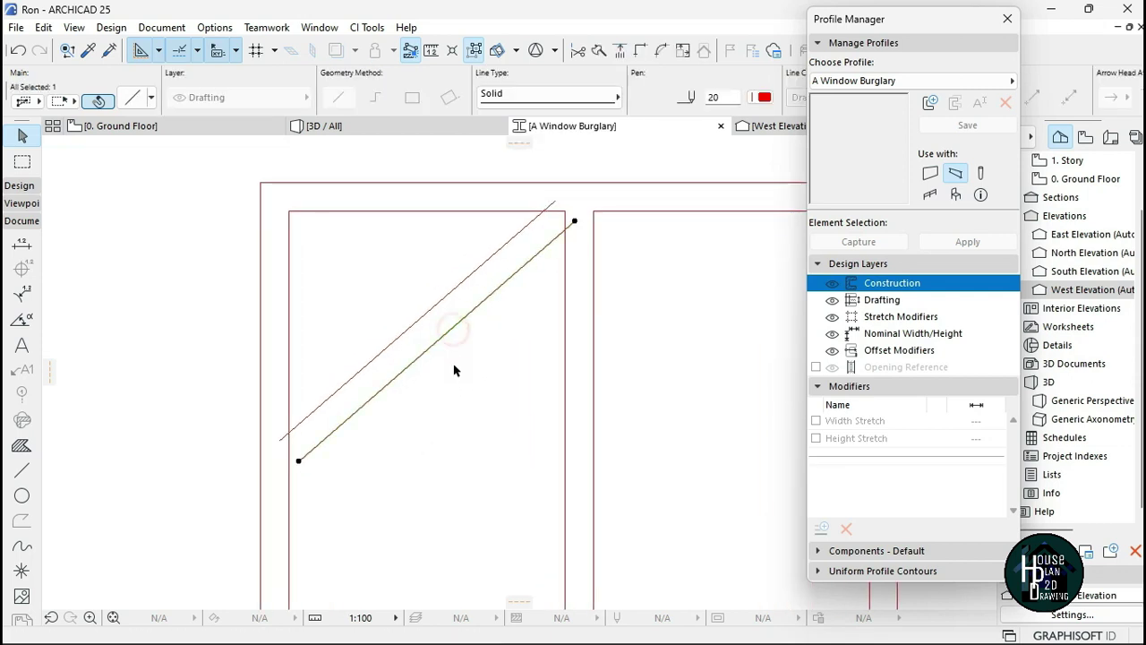
key("ctrl+shift+d")
left_click(435, 341)
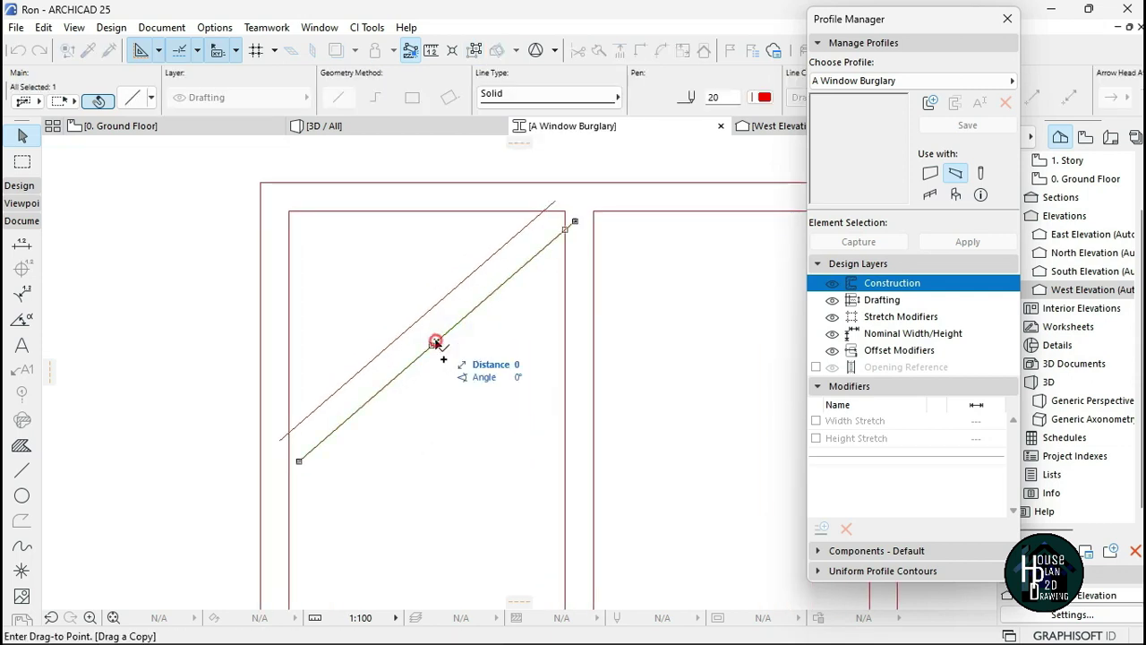
left_click(433, 340)
scroll(430, 340, "up", 2)
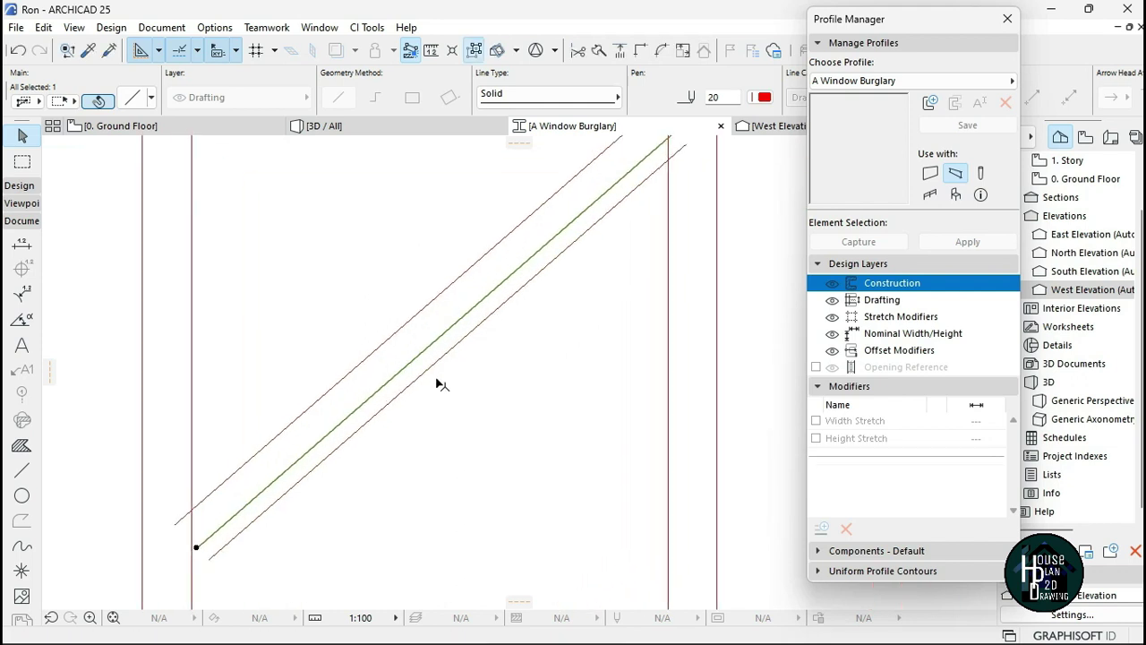
Move the upper diagonal line slightly inward and delete the outermost lower diagonal to narrow the bar
key("ctrl+shift+d")
left_click(411, 319)
left_click(412, 319)
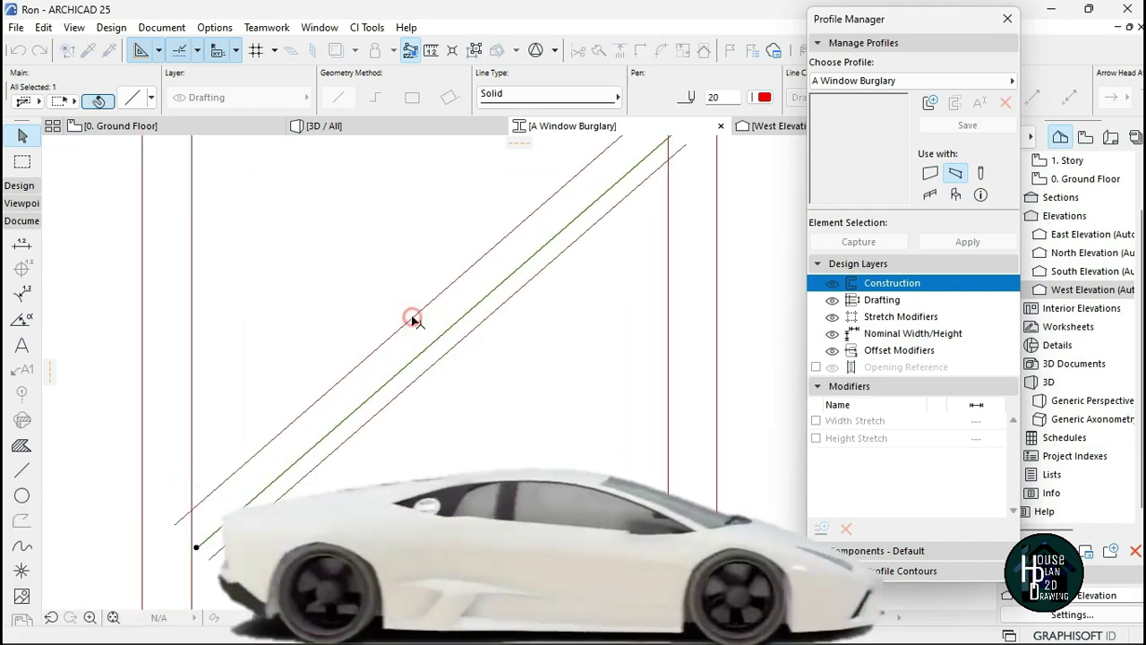
left_click(411, 320)
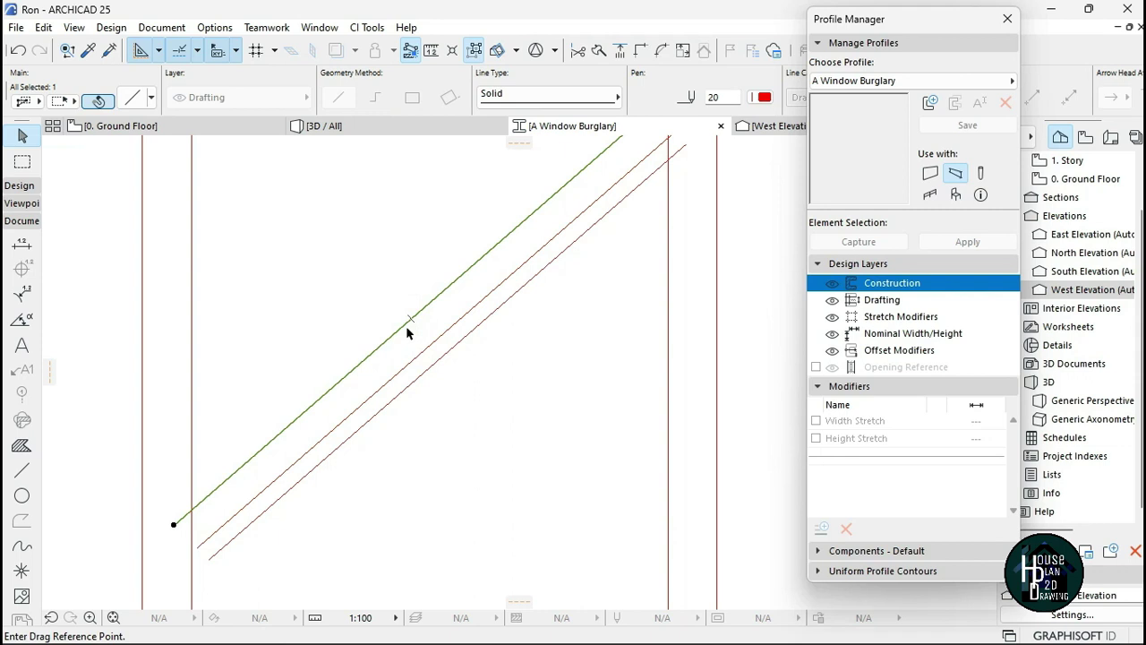
left_click(405, 325)
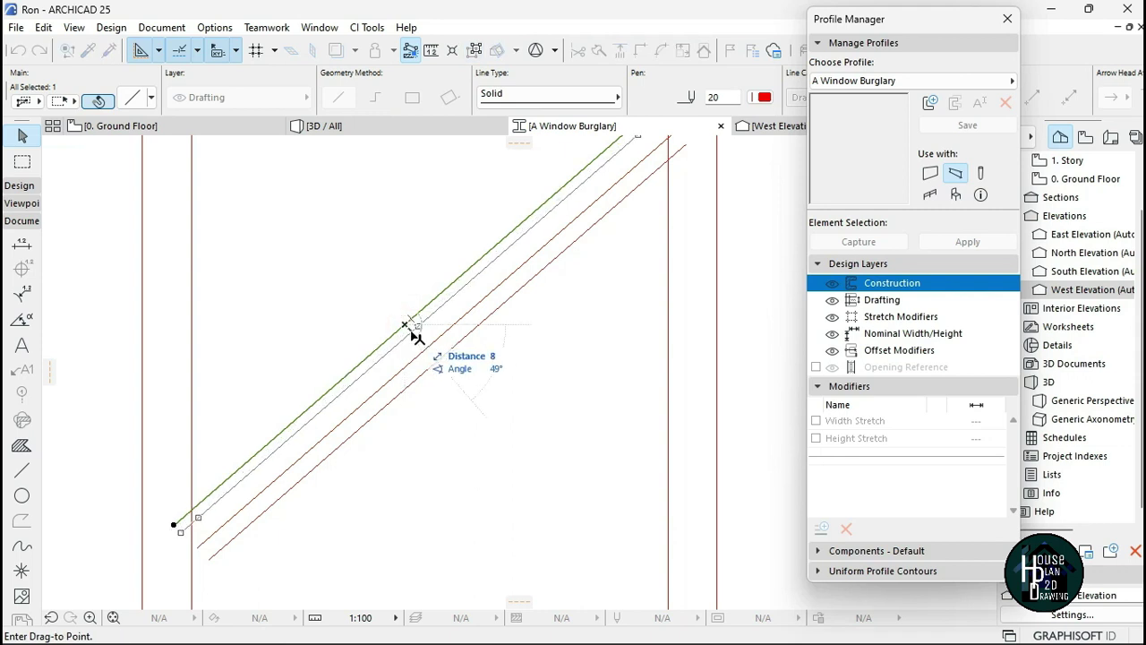
left_click(438, 360)
right_click(447, 358)
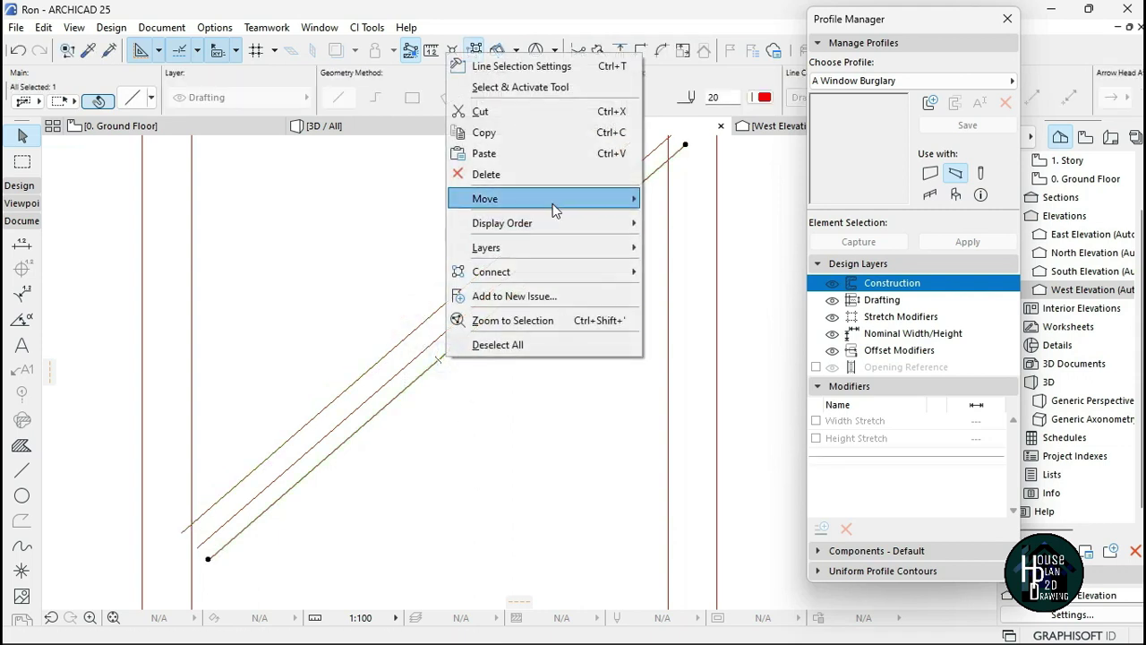
left_click(550, 176)
Stretch the lower diagonal line's bottom end just past the left inner frame edge
scroll(210, 541, "up", 1)
middle_click_drag(211, 540, 417, 437)
left_click(416, 435)
left_click(418, 436)
left_click(403, 449)
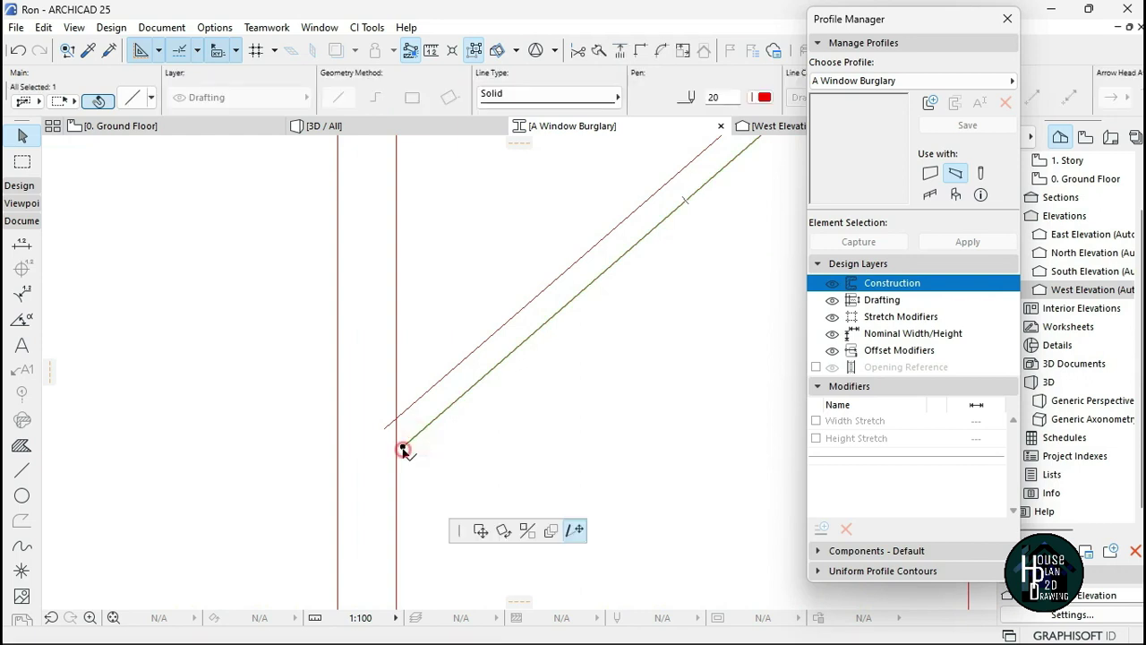
left_click(386, 461)
scroll(441, 412, "down", 3)
scroll(628, 230, "up", 2)
key("Escape")
scroll(609, 231, "down", 5)
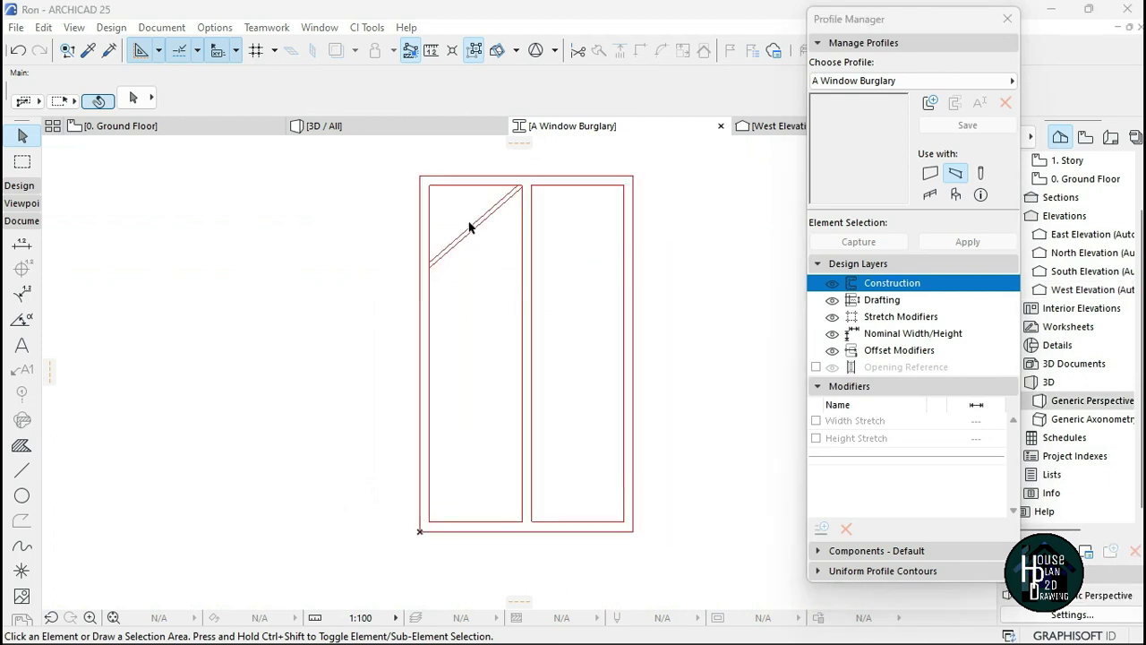
Select both lines of the diagonal bar in the left bay
left_click(456, 210)
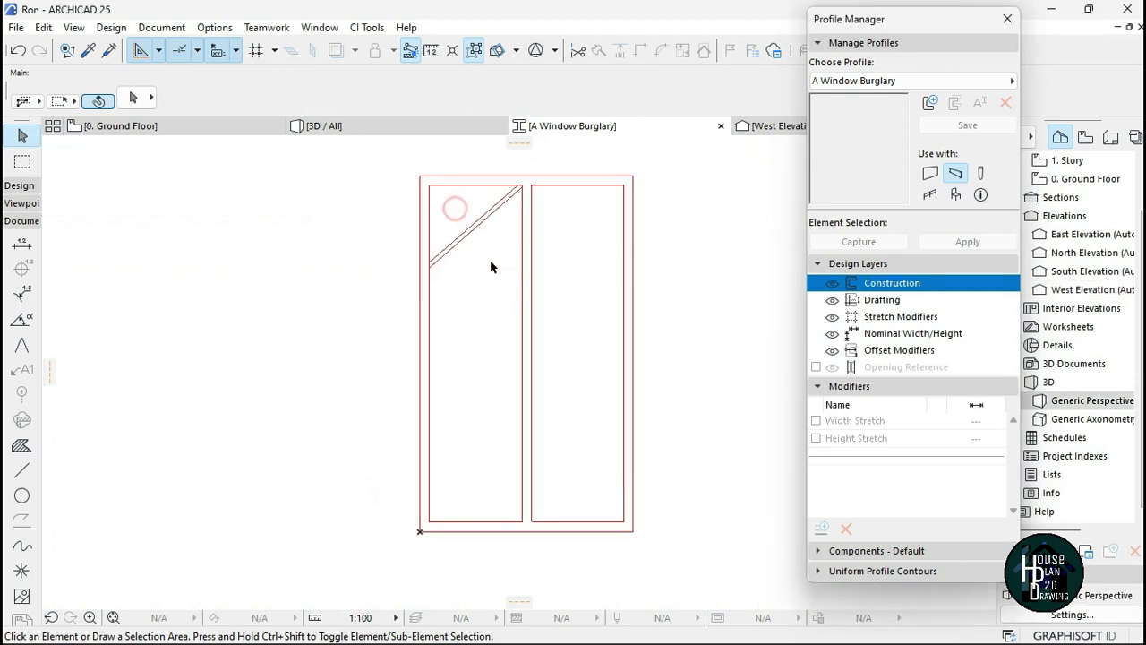
left_click(465, 220)
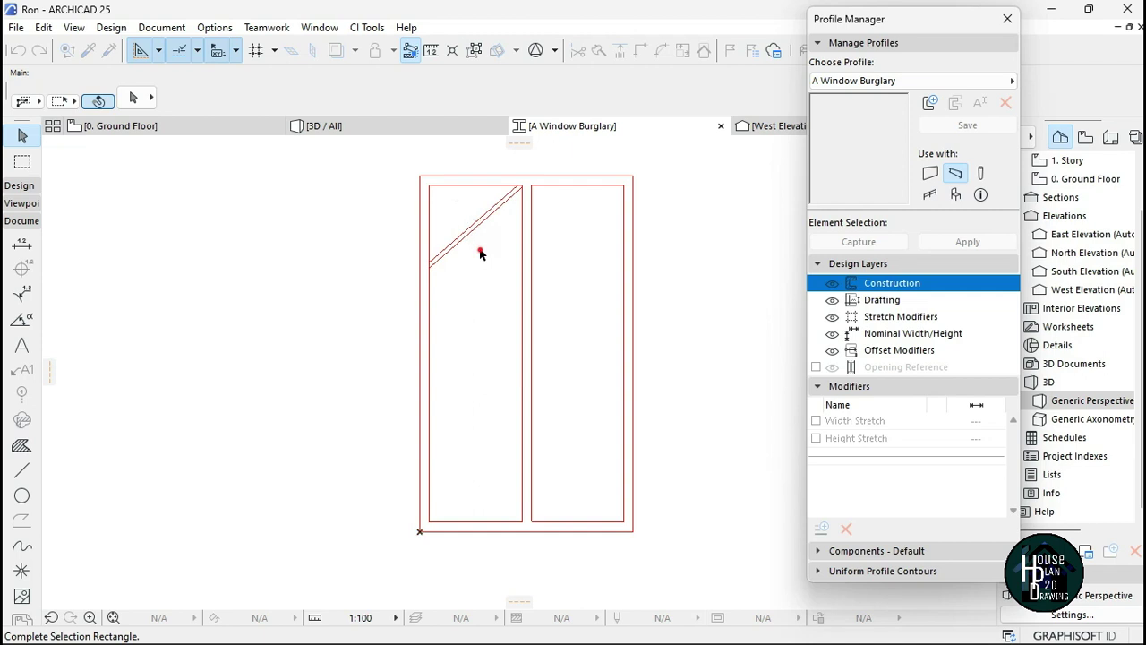
left_click(479, 252)
key("ctrl+u")
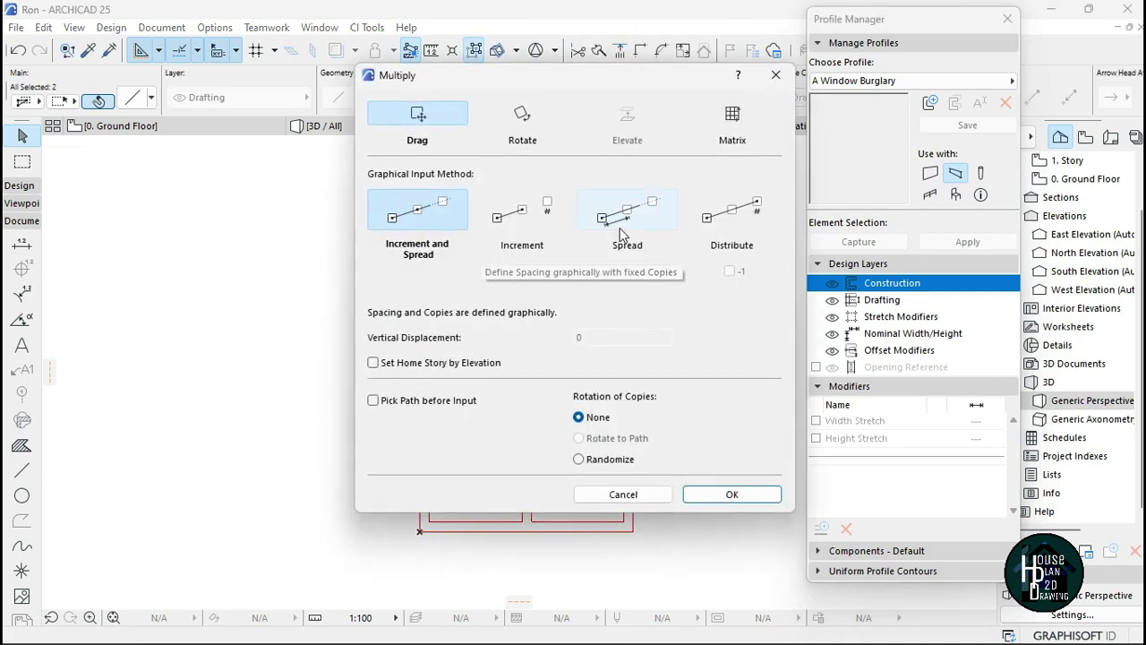
left_click(622, 232)
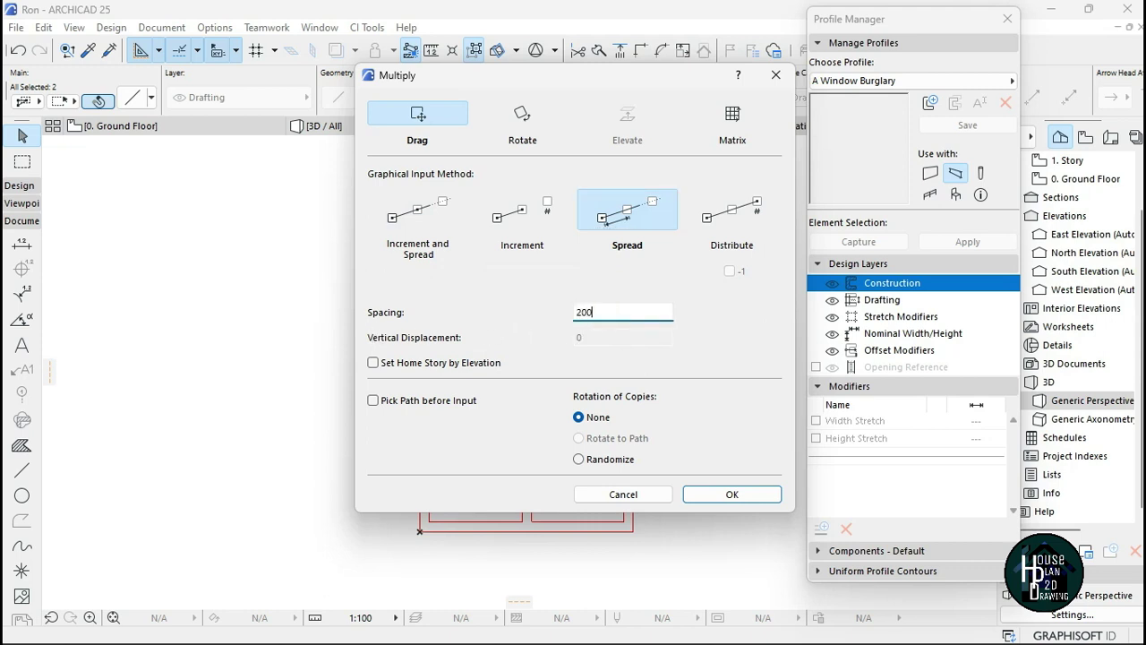
left_click(749, 494)
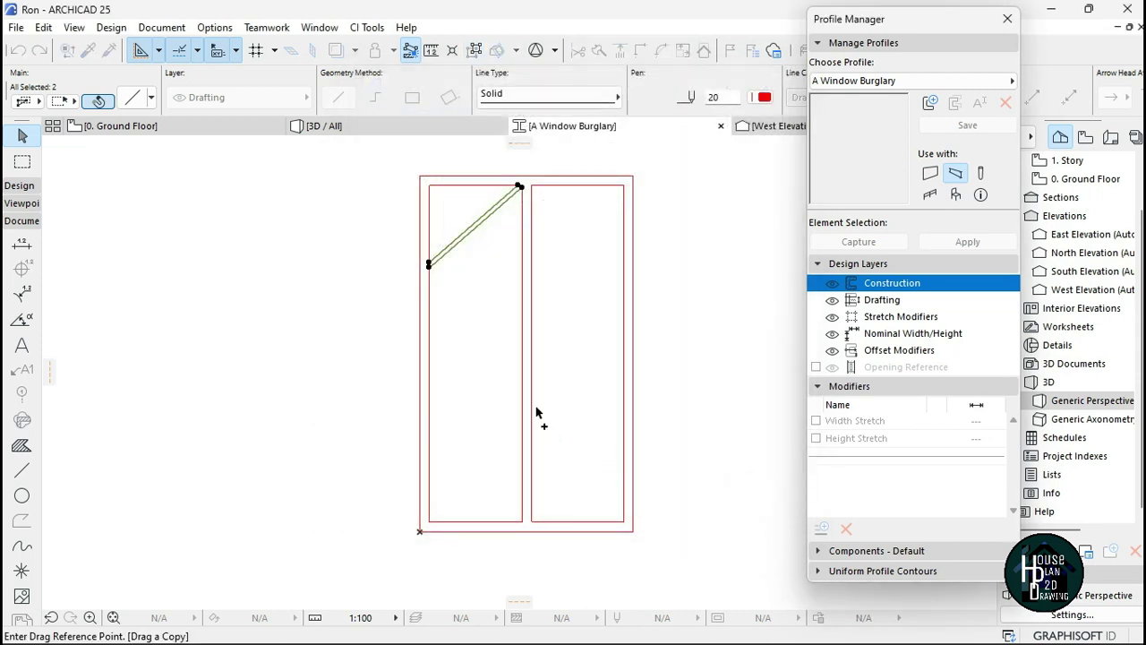
left_click(697, 197)
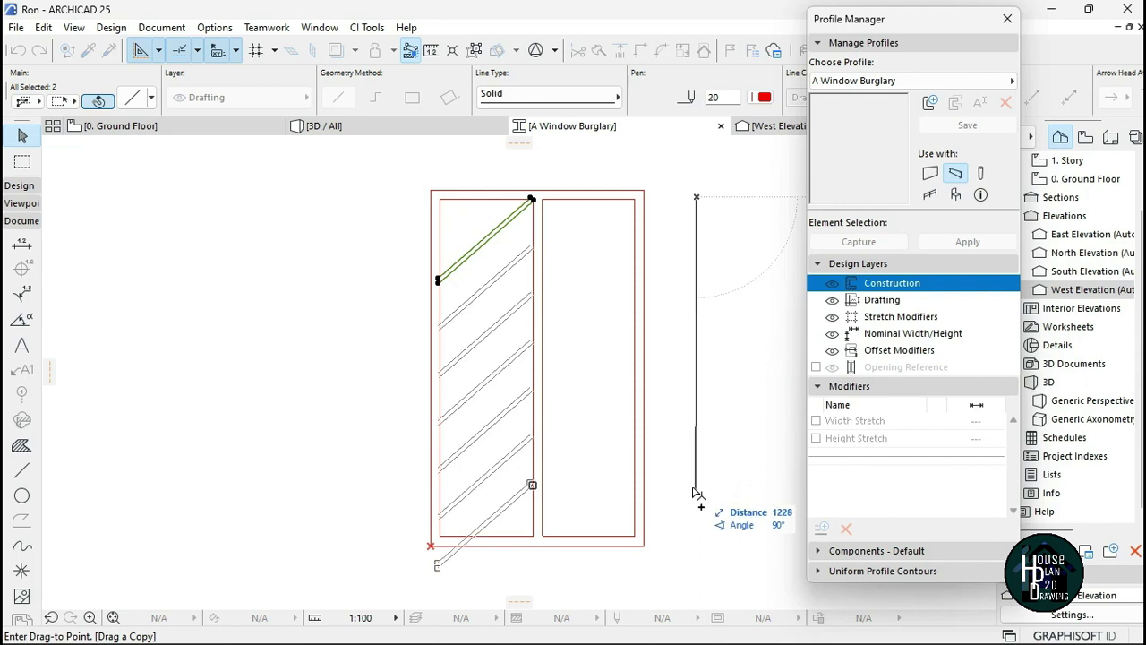
key("Escape")
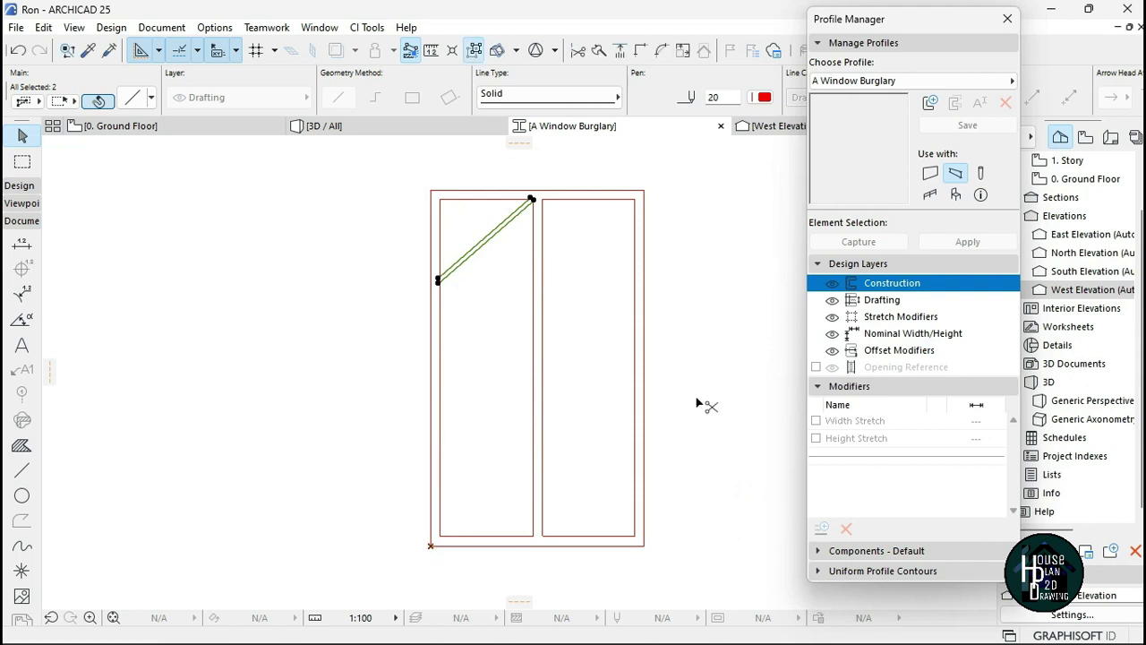
Multiply the diagonal bar straight down the left bay using the Spread method, with a wider spacing that gives four copies
key("ctrl+u")
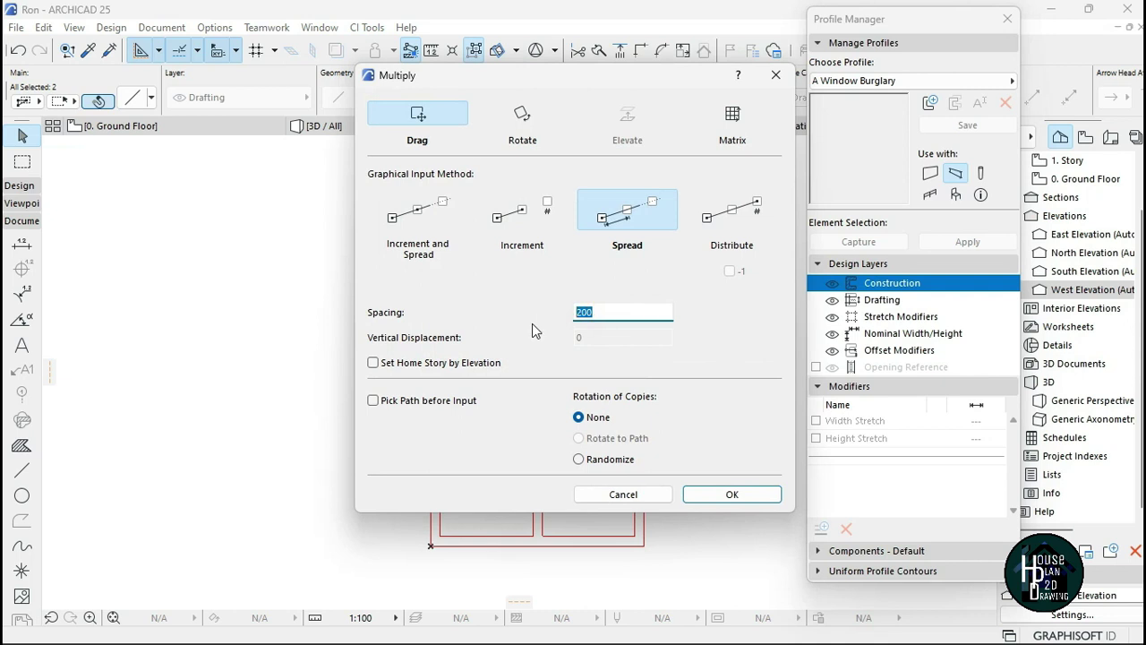
left_click(729, 507)
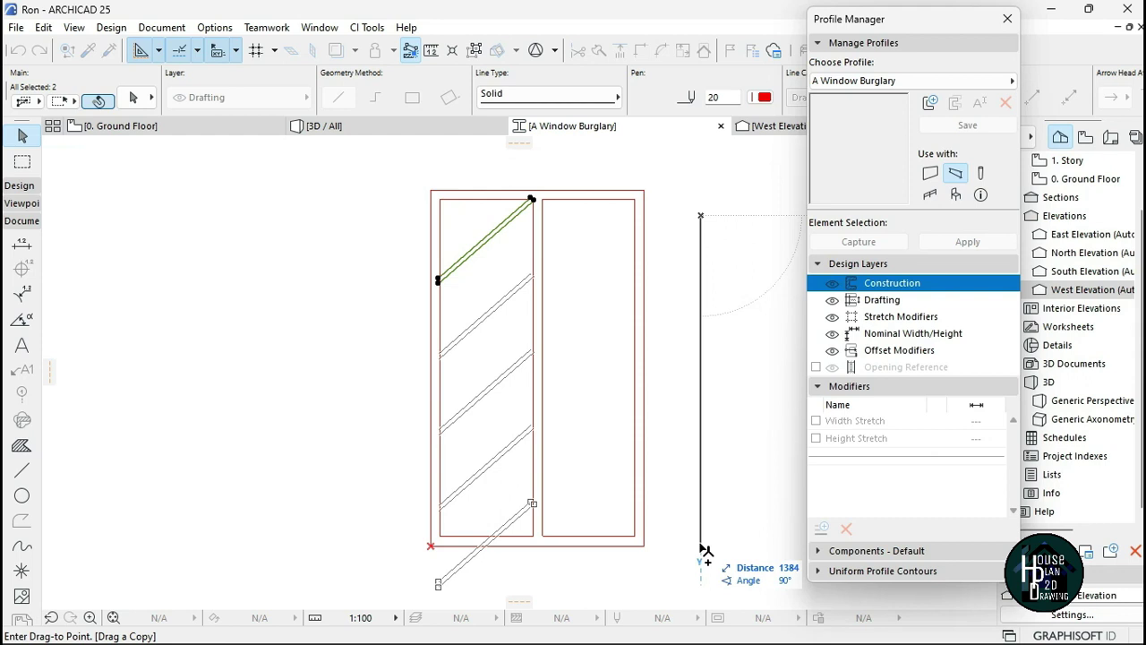
left_click(705, 550)
scroll(488, 236, "down", 2)
scroll(485, 222, "up", 4)
scroll(479, 228, "up", 1)
left_click(477, 217, "shift")
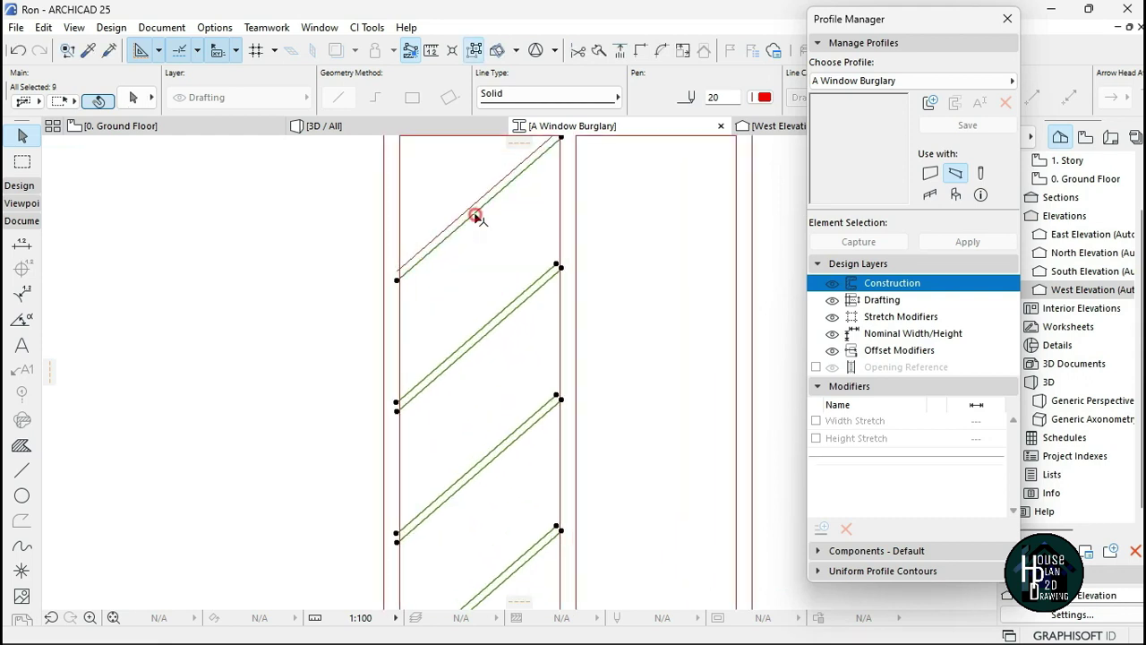
scroll(477, 235, "down", 3)
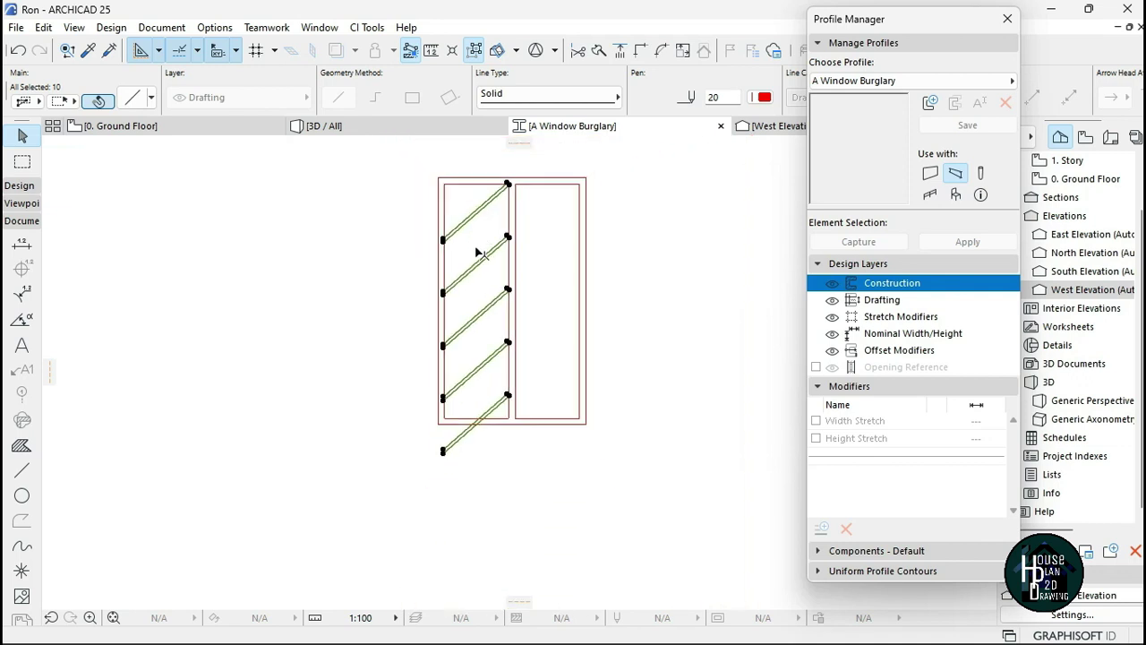
scroll(468, 247, "up", 2)
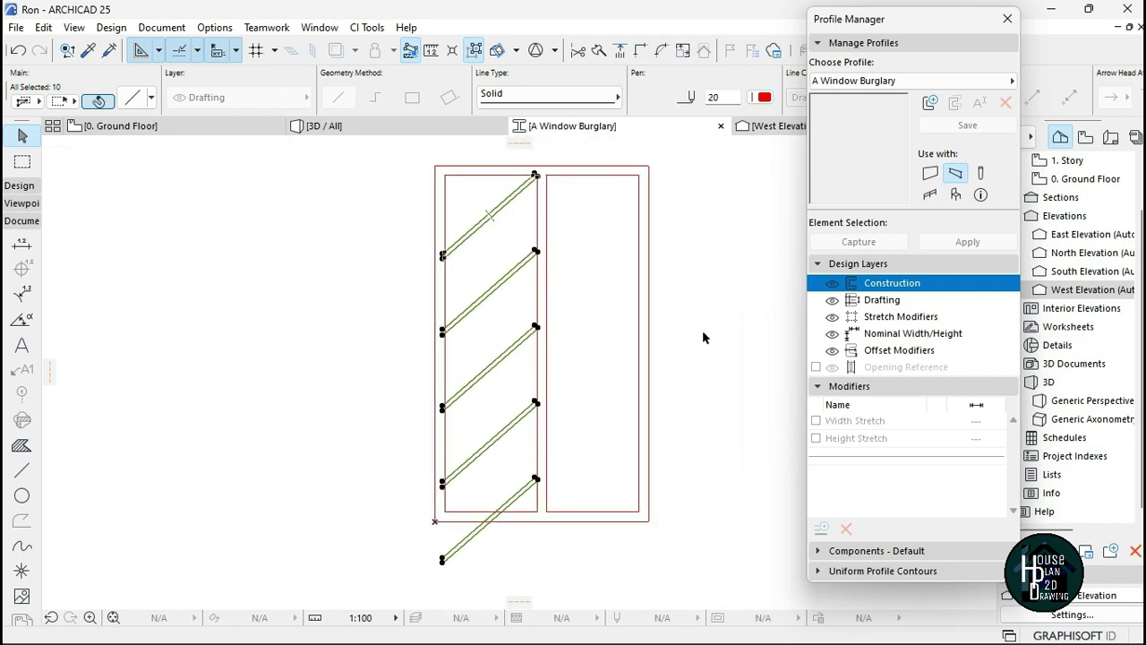
key("ctrl+shift+m")
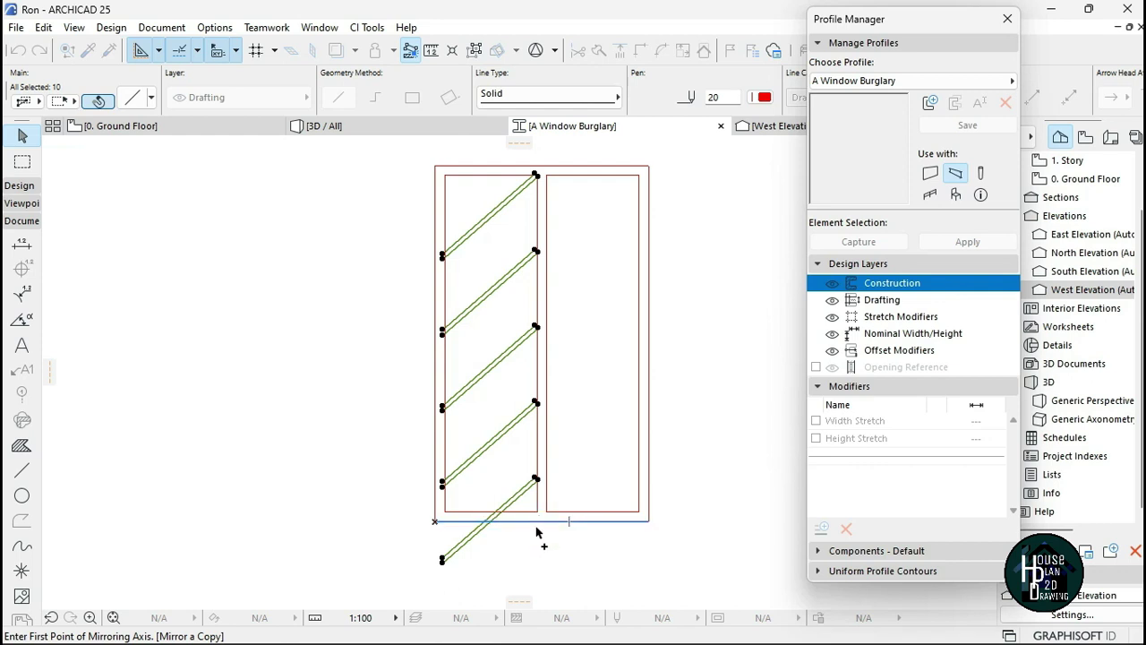
scroll(537, 528, "up", 6)
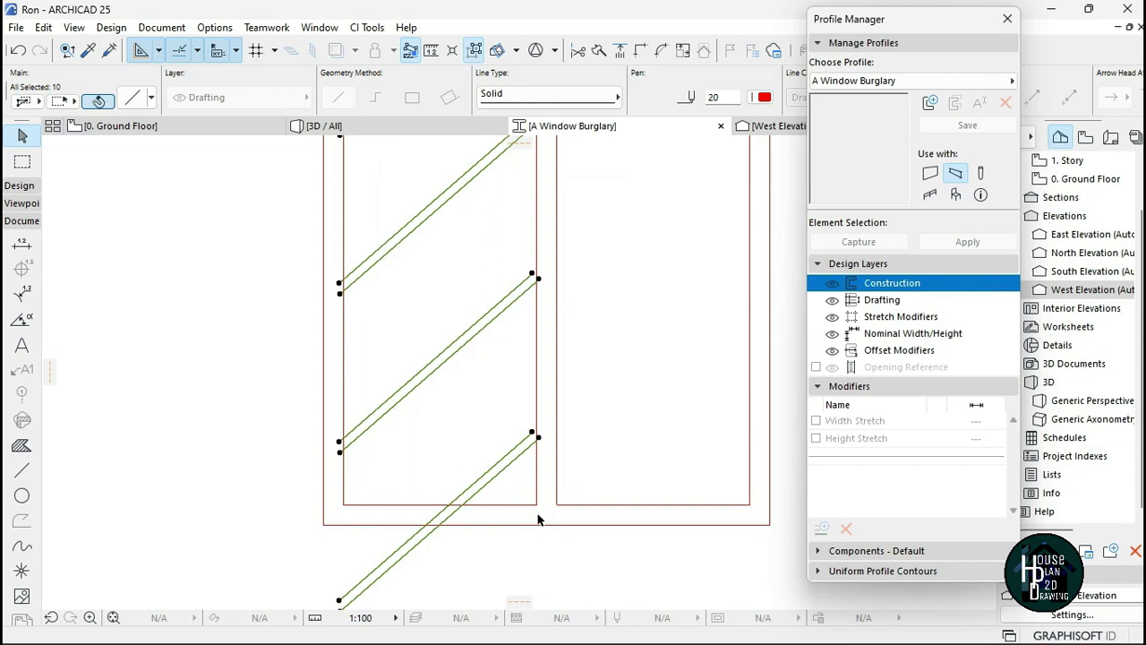
Stretch the left bay's bottom inner edge across the middle bar to meet the right bay's bottom edge
left_click(533, 489)
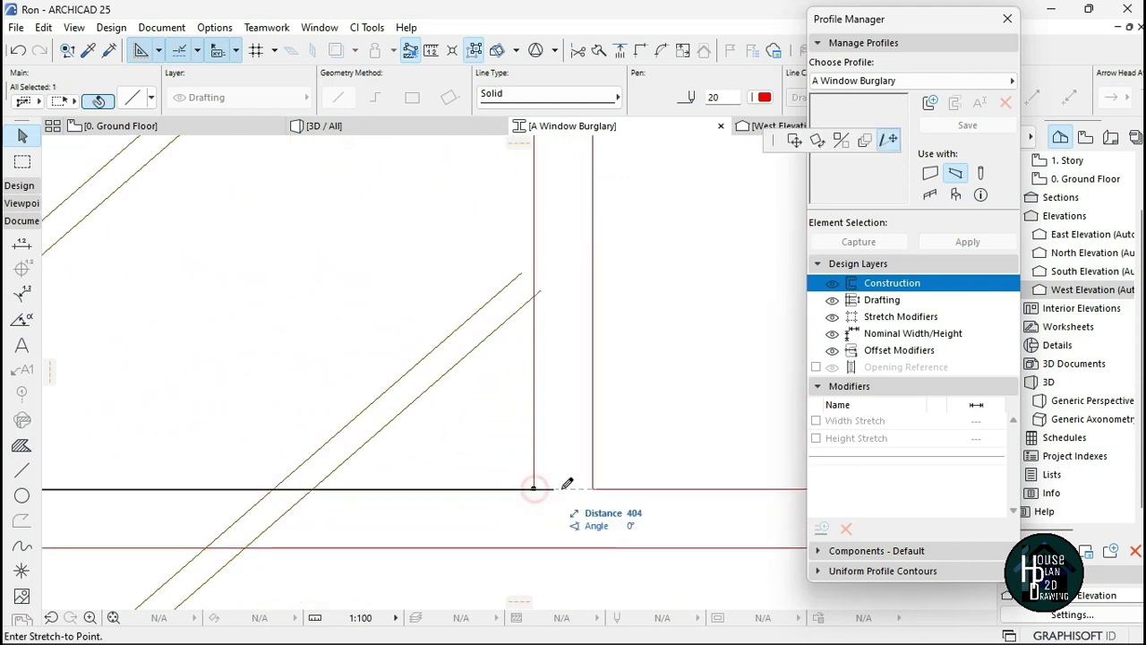
left_click(592, 489)
key("Escape")
scroll(562, 491, "down", 3)
scroll(564, 494, "down", 5)
scroll(565, 492, "up", 5)
scroll(566, 487, "down", 4)
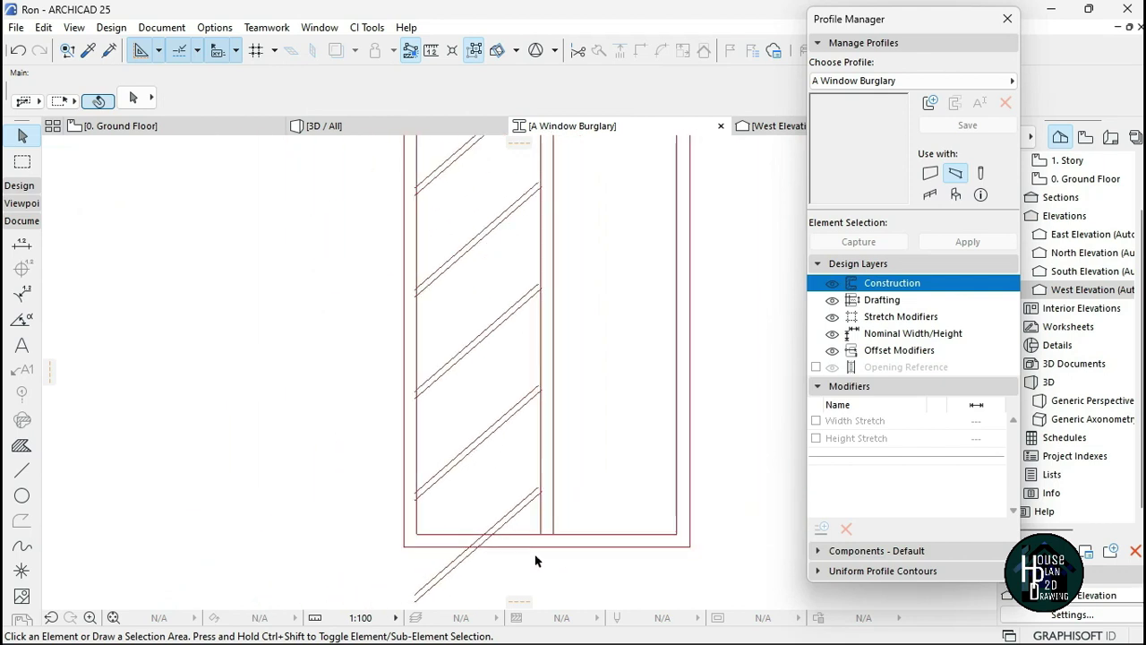
Mirror a copy of the left bay's five diagonal bars into the right bay about the middle bar's vertical centreline
left_click(487, 288)
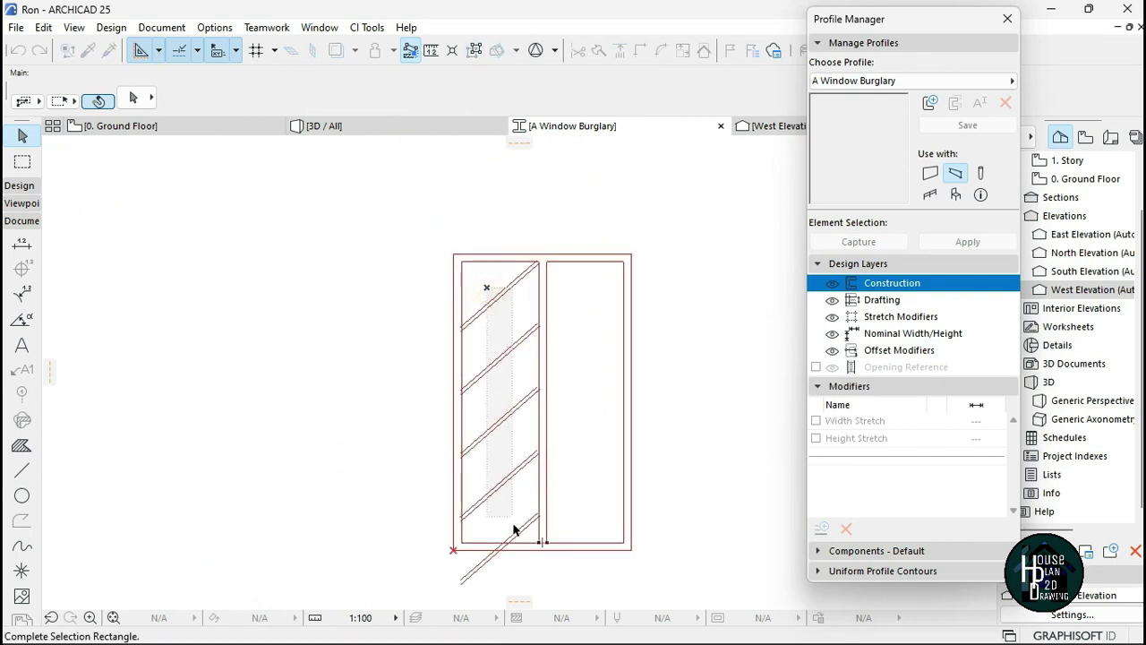
scroll(521, 535, "up", 3)
scroll(525, 541, "down", 1)
left_click(527, 543)
scroll(493, 494, "down", 4)
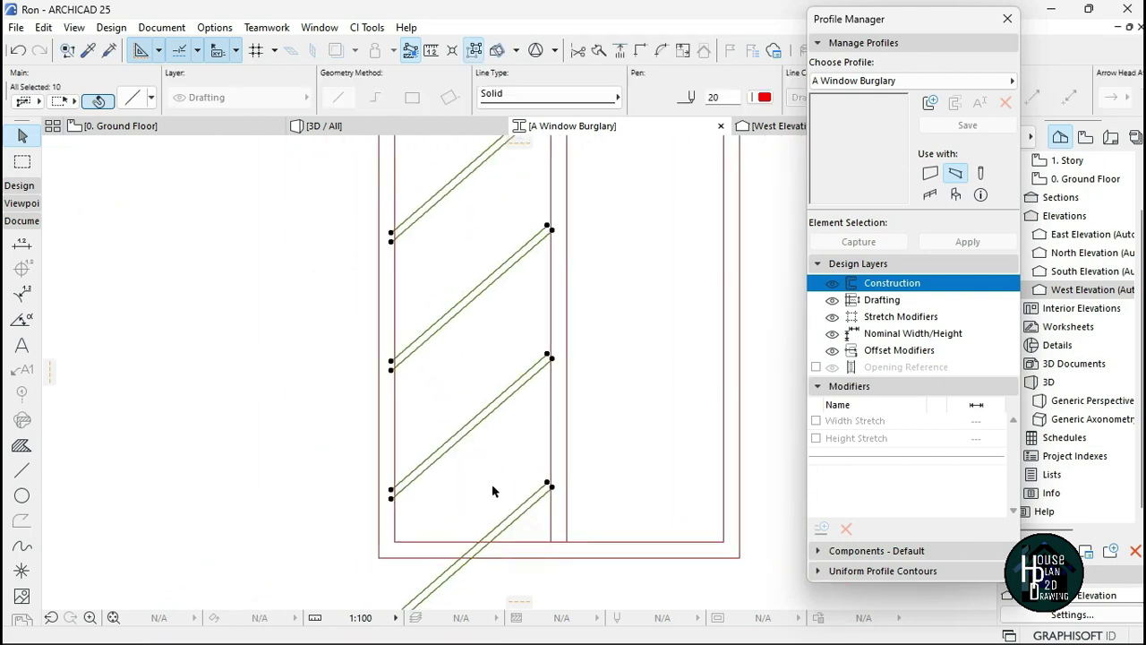
scroll(512, 435, "up", 1)
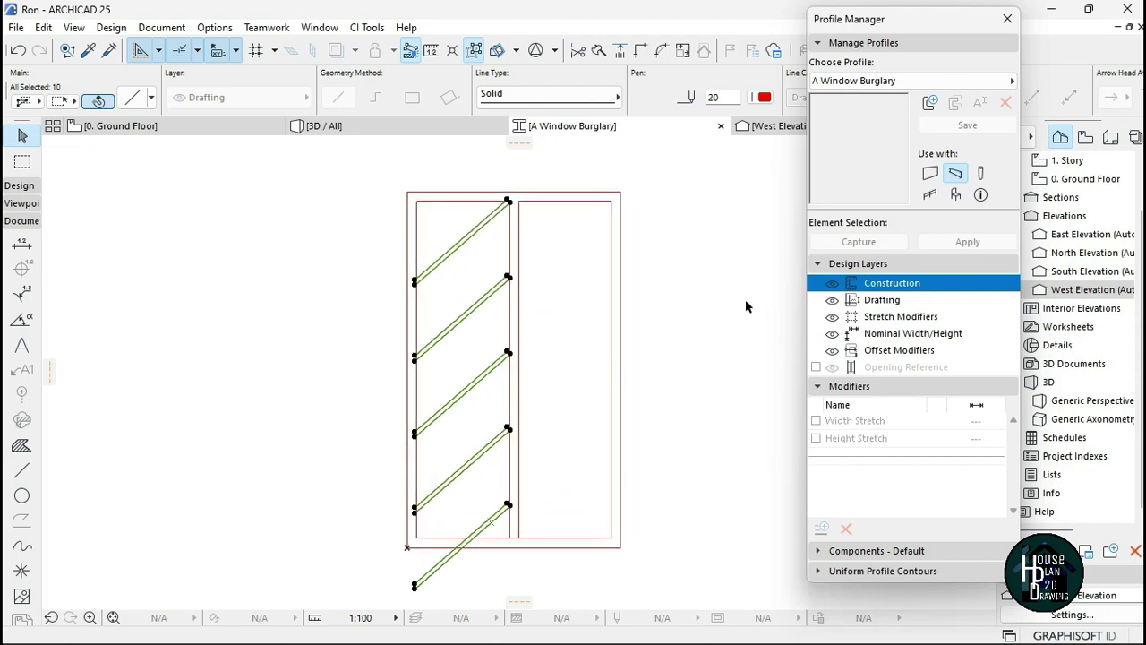
key("ctrl+shift+m")
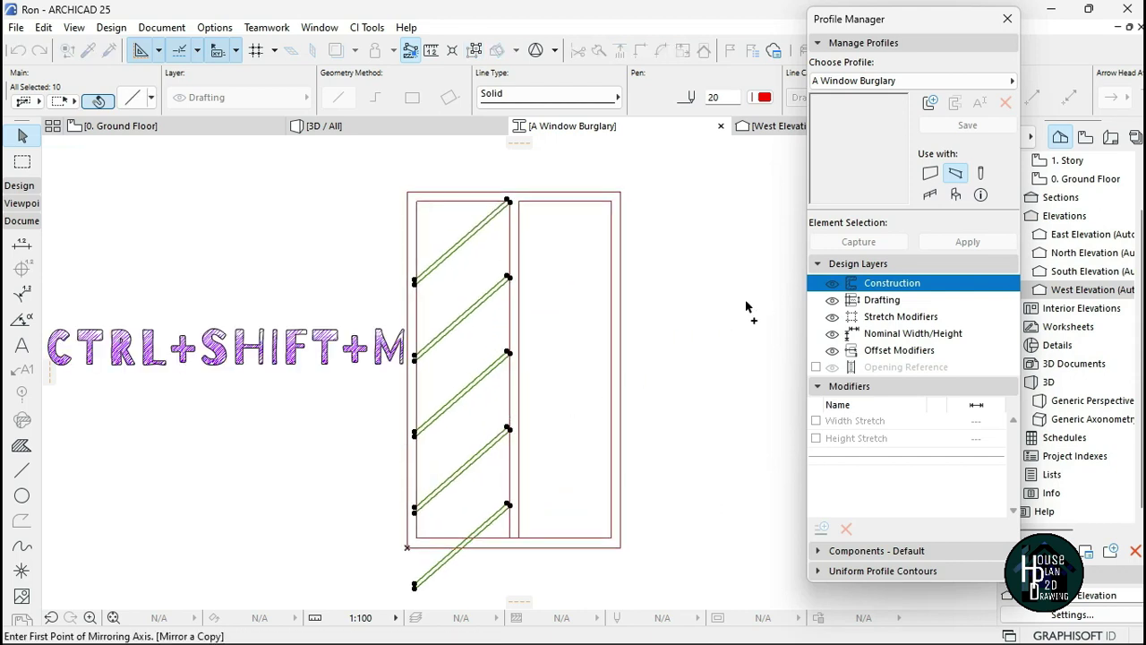
scroll(570, 417, "up", 5)
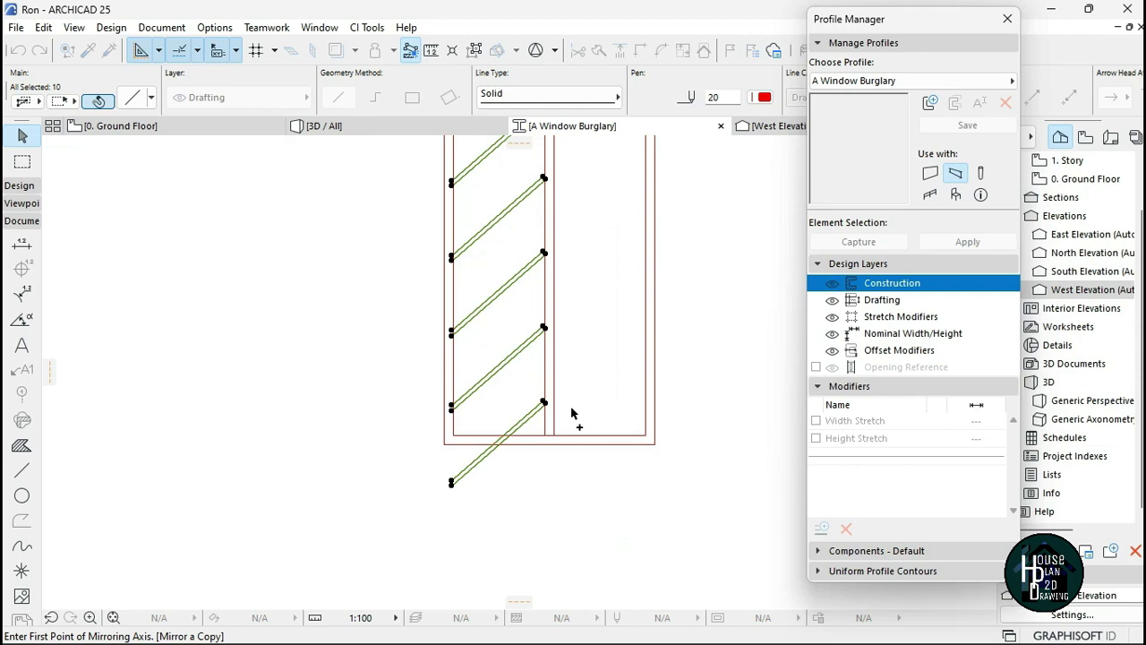
scroll(530, 481, "up", 1)
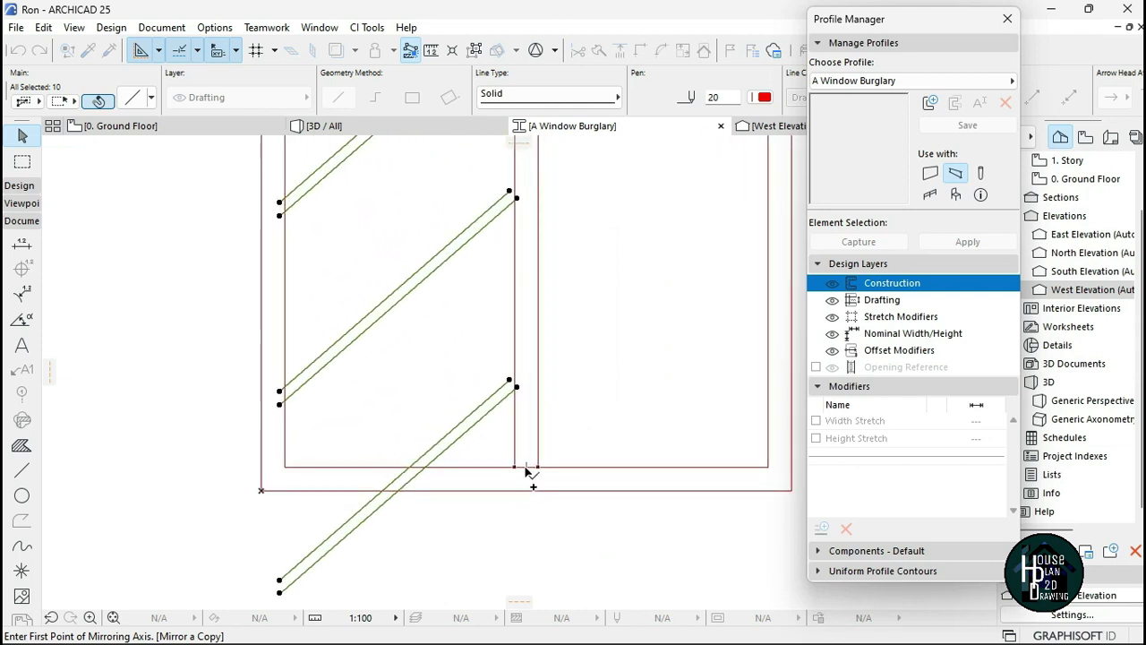
left_click(527, 469)
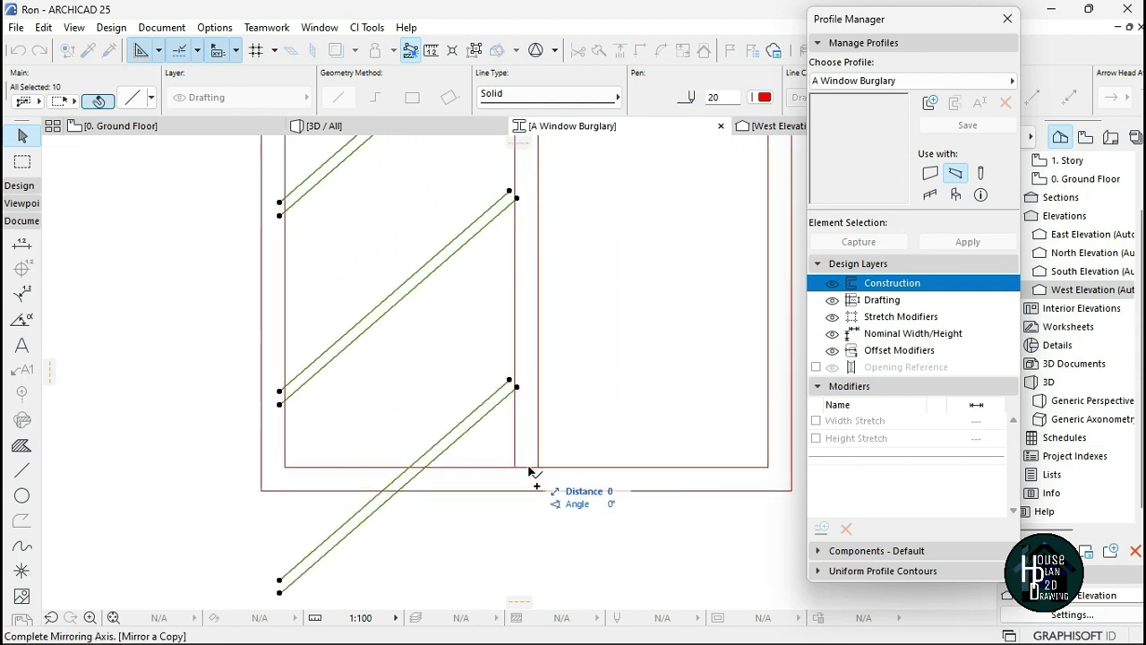
scroll(528, 469, "down", 5)
left_click(528, 553)
scroll(554, 334, "down", 1)
scroll(567, 280, "up", 1)
key("Escape")
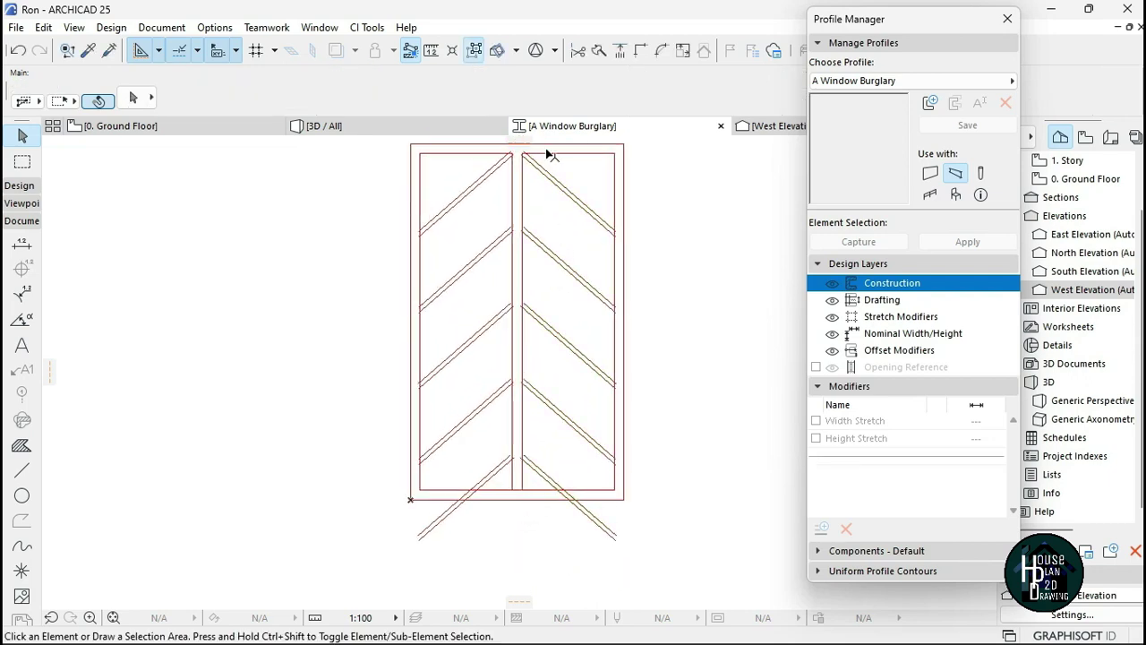
Select the left bay's diagonal lines with the left inner frame edge and trim their overhanging left ends at that edge
scroll(542, 434, "down", 1)
scroll(528, 484, "up", 3)
scroll(540, 506, "down", 4)
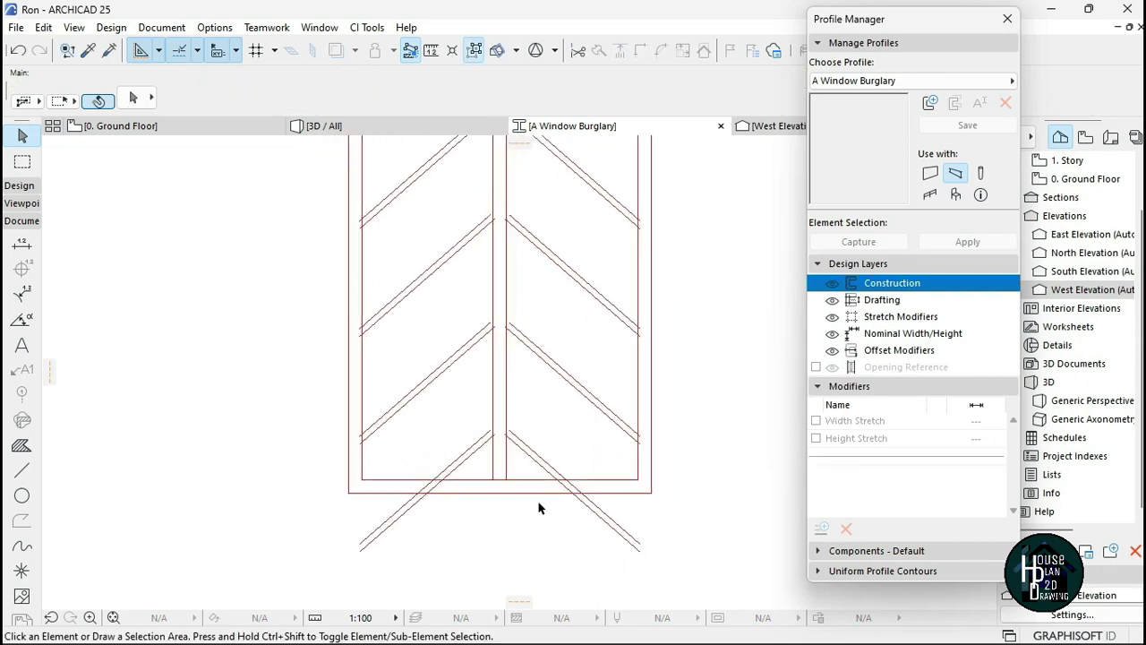
scroll(420, 257, "up", 4)
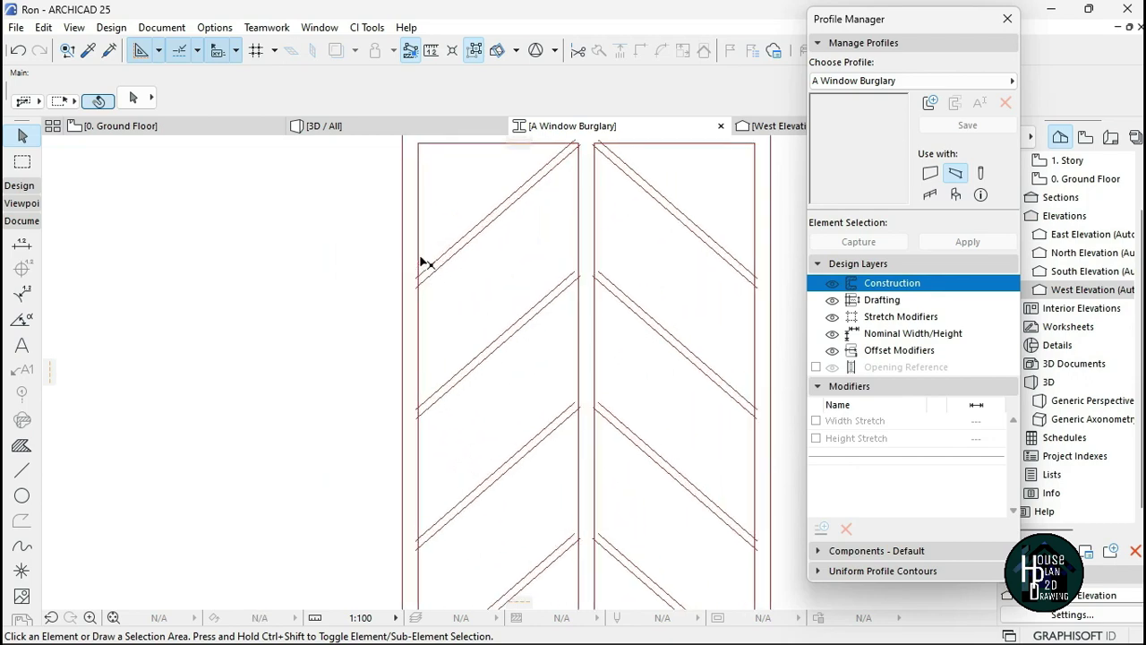
scroll(400, 478, "down", 3)
scroll(548, 295, "down", 2)
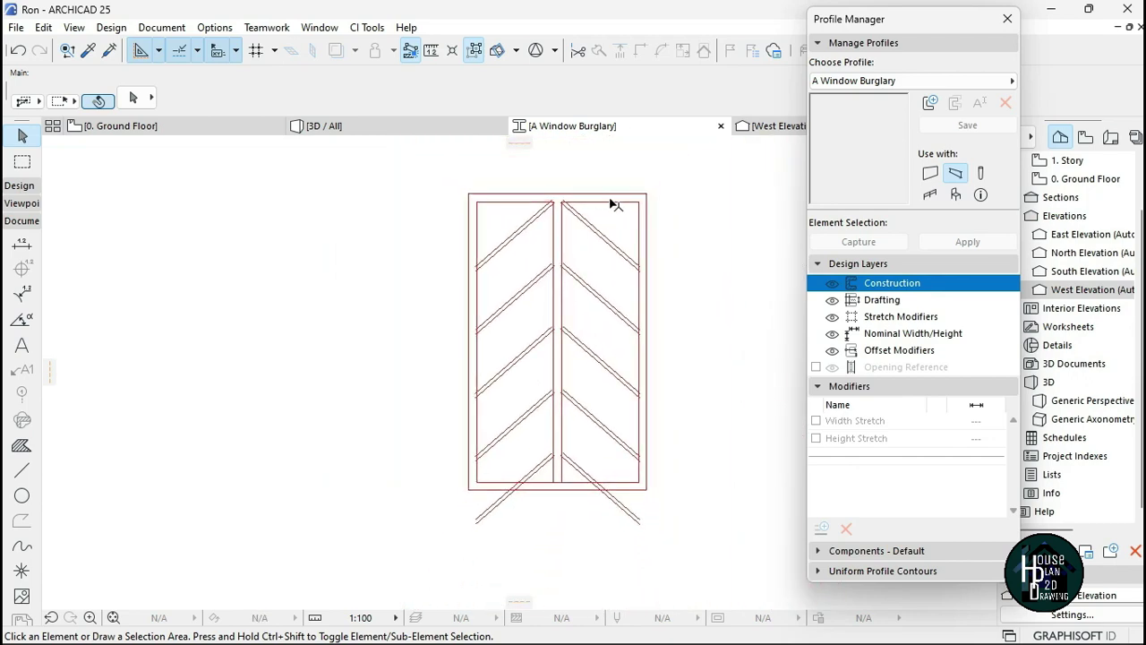
scroll(528, 456, "up", 4)
left_click(573, 516)
scroll(564, 358, "down", 3)
left_click(515, 278)
scroll(504, 395, "up", 2)
left_click(488, 367, "shift")
scroll(515, 306, "down", 4)
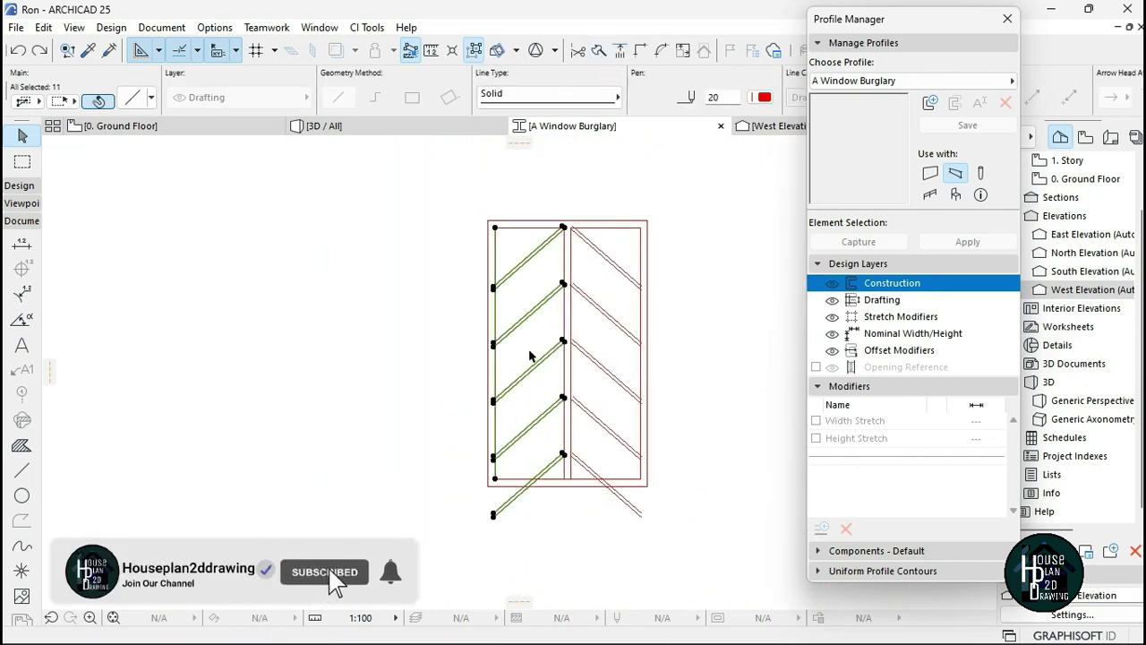
scroll(528, 356, "up", 2)
scroll(520, 385, "up", 4)
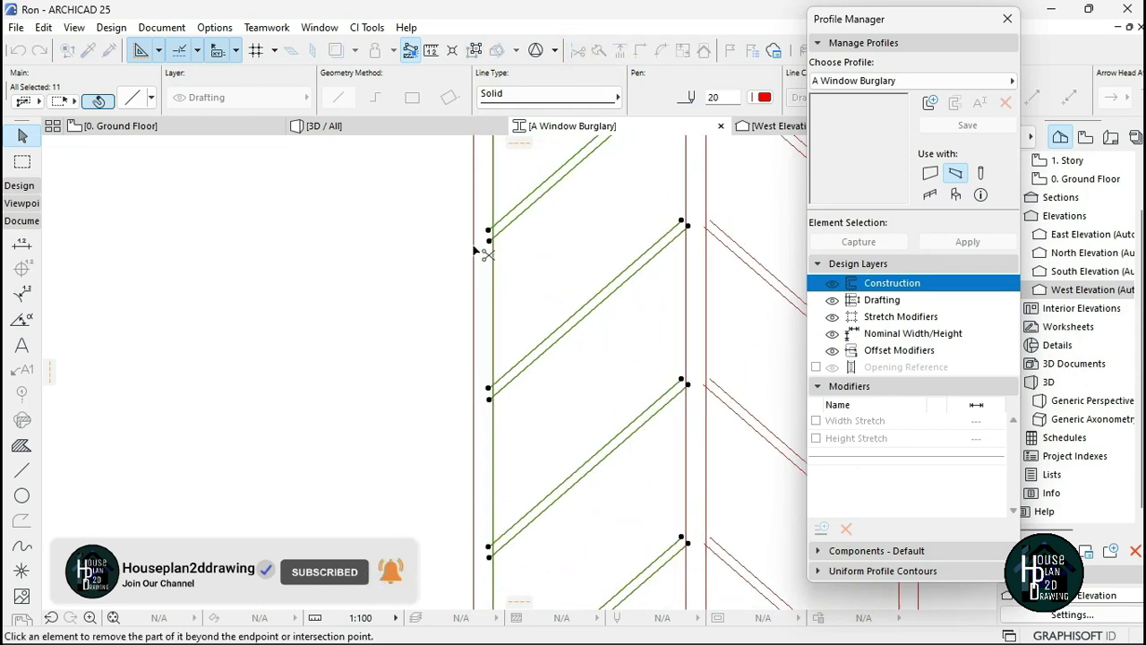
scroll(517, 376, "down", 3)
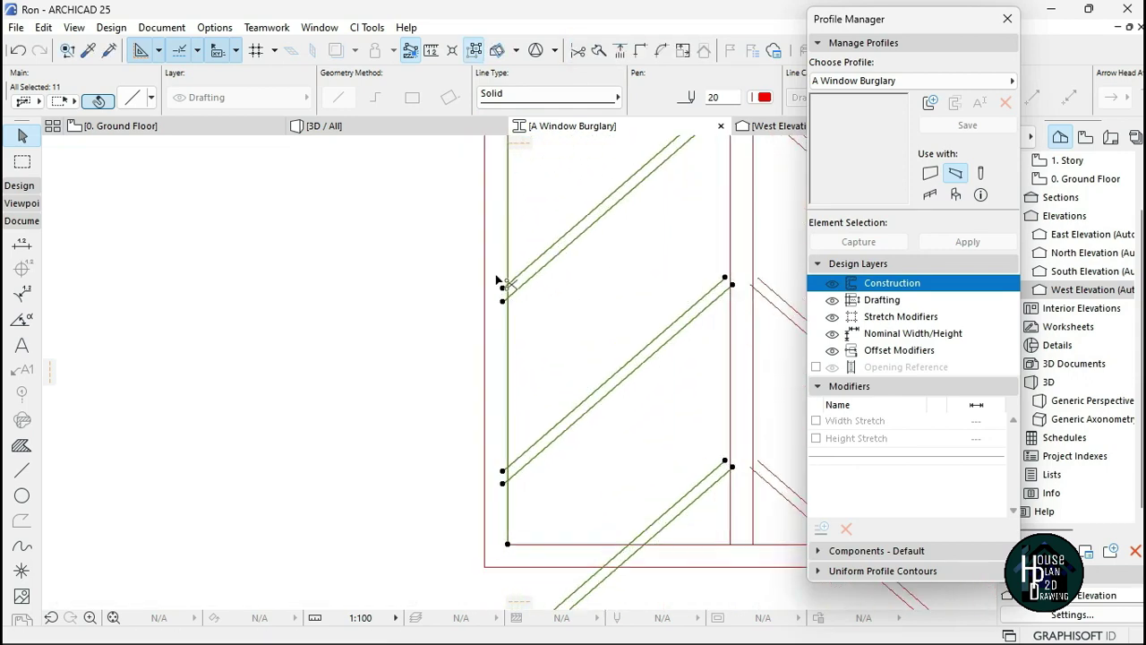
left_click(503, 473, "ctrl")
scroll(514, 482, "down", 3)
scroll(514, 482, "up", 3)
key("Escape")
Trim the left bay's lowest diagonal bar at the bottom inner edge and middle bar, stretching its short upper line first
left_click(487, 455, "ctrl")
scroll(519, 438, "up", 2)
left_click(579, 403, "ctrl")
left_click(629, 311)
left_click(643, 298)
left_click(660, 284)
scroll(661, 286, "up", 3)
left_click(654, 339, "ctrl")
scroll(654, 338, "down", 2)
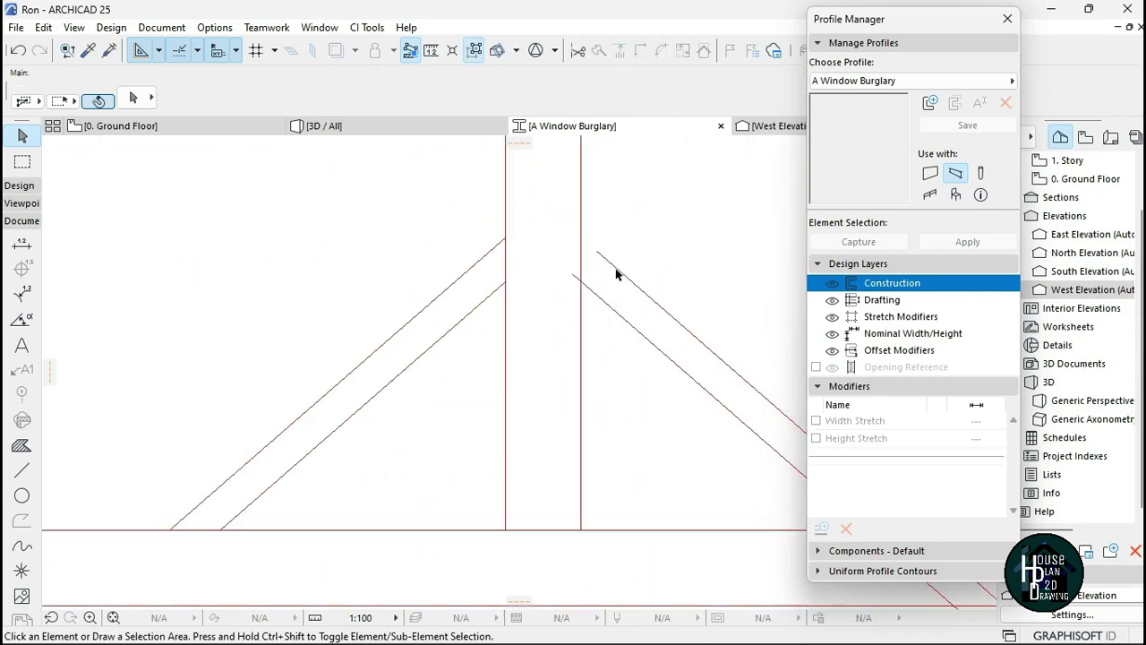
Stretch the upper line of the right bay's lowest diagonal past the middle bar's edge and trim the overhang there
left_click(598, 253)
left_click(573, 229)
left_click(571, 281, "ctrl")
Extend the upper lines of the second-lowest diagonal pair into the middle bar and trim the overhangs, undoing the last wrong trim
scroll(571, 281, "down", 4)
scroll(573, 530, "up", 3)
left_click(501, 497)
left_click(505, 493)
left_click(538, 465)
left_click(591, 495)
left_click(589, 491)
left_click(564, 468)
left_click(569, 474, "ctrl")
left_click(530, 473, "ctrl")
left_click(524, 511, "ctrl")
key("ctrl+z")
Extend the upper lines of the central diagonal pair into the middle bar and trim the overhanging ends at its edges
scroll(530, 512, "down", 3)
scroll(525, 462, "up", 3)
left_click(455, 433)
left_click(461, 428)
left_click(495, 397)
left_click(602, 432)
left_click(599, 428)
left_click(562, 396)
left_click(571, 462, "ctrl")
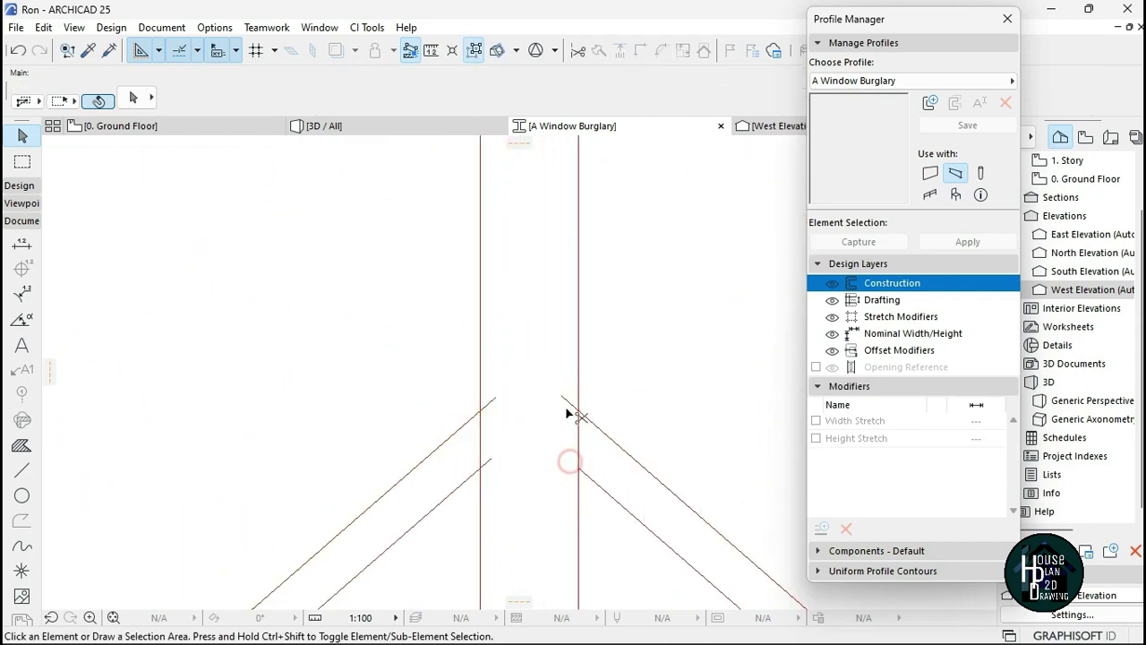
left_click(493, 403, "ctrl")
Stretch the upper lines of the second-highest diagonal pair past both edges of the middle bar
scroll(516, 376, "down", 3)
scroll(510, 424, "up", 3)
left_click(453, 386)
left_click(463, 377)
left_click(501, 341)
left_click(607, 380)
left_click(601, 374)
left_click(552, 320)
Trim the overhanging ends of the topmost diagonal pair at the top inner edge and the middle bar
scroll(573, 412, "down", 1)
scroll(491, 310, "up", 1)
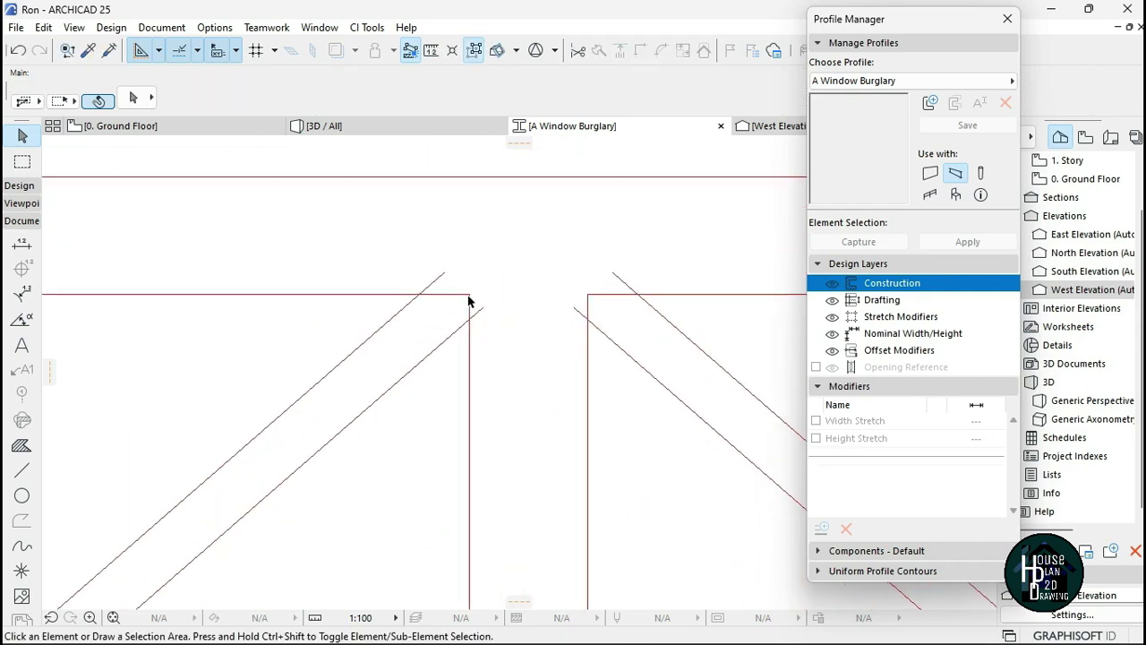
left_click(616, 283, "ctrl")
scroll(627, 304, "down", 10)
scroll(670, 371, "down", 2)
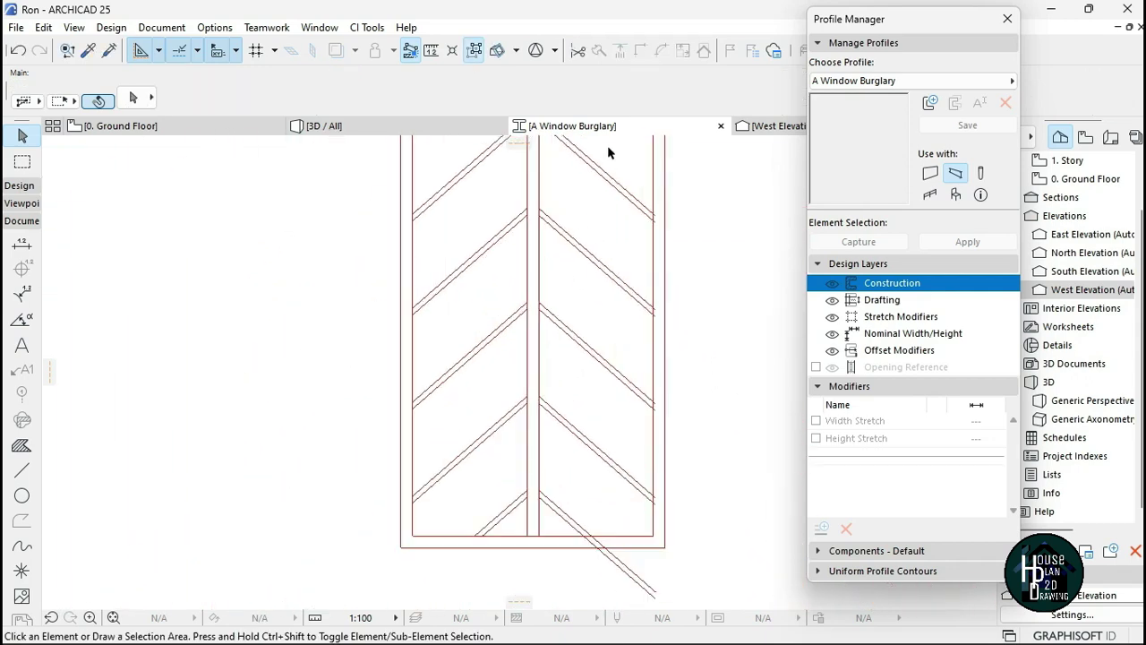
Select the right bay's diagonal lines with the adjoining inner frame edges and trim their overhangs at the right and bottom inner edges
left_click(611, 152)
scroll(591, 179, "up", 1)
left_click(558, 519)
scroll(659, 435, "up", 2)
left_click(651, 436, "shift")
scroll(650, 479, "up", 1)
left_click(627, 474, "shift")
scroll(587, 423, "down", 3)
left_click(578, 51)
scroll(618, 224, "up", 4)
left_click(626, 231)
scroll(625, 358, "down", 2)
scroll(624, 395, "up", 2)
scroll(606, 295, "down", 1)
scroll(616, 488, "down", 1)
scroll(430, 344, "up", 2)
left_click(585, 433)
left_click(561, 433)
scroll(573, 424, "down", 5)
key("Escape")
scroll(543, 192, "up", 1)
scroll(542, 250, "down", 1)
scroll(533, 179, "up", 1)
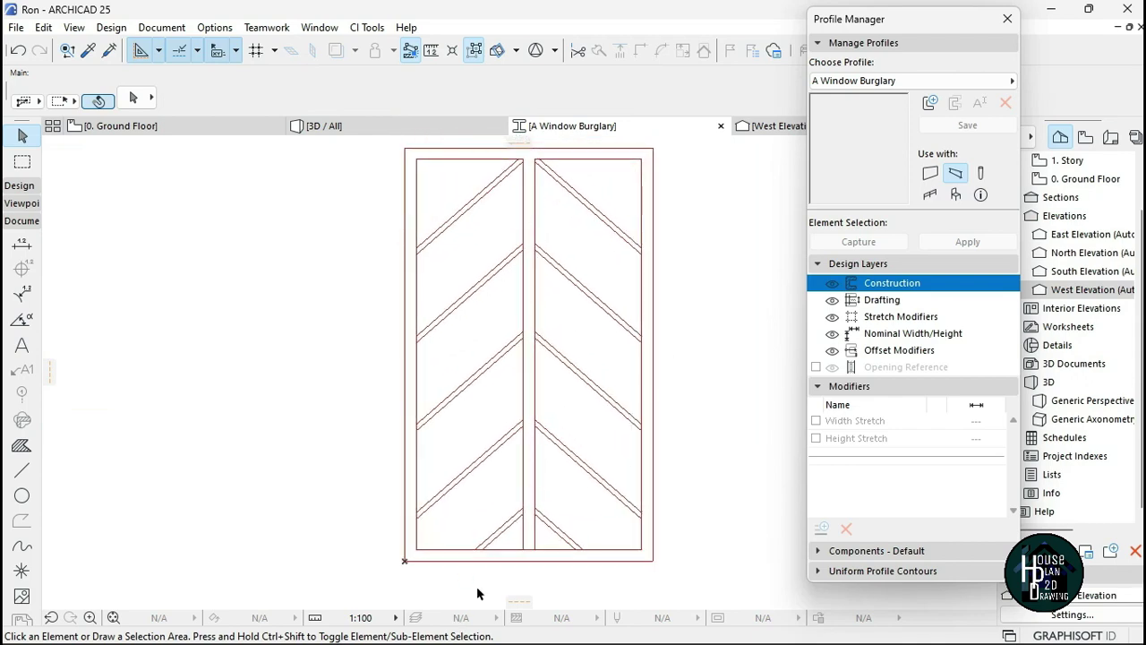
Stretch the end of the left bay's bottom inner edge back to the middle bar's left side
scroll(517, 555, "up", 3)
left_click(591, 523)
left_click(593, 522)
left_click(545, 522)
scroll(563, 544, "down", 4)
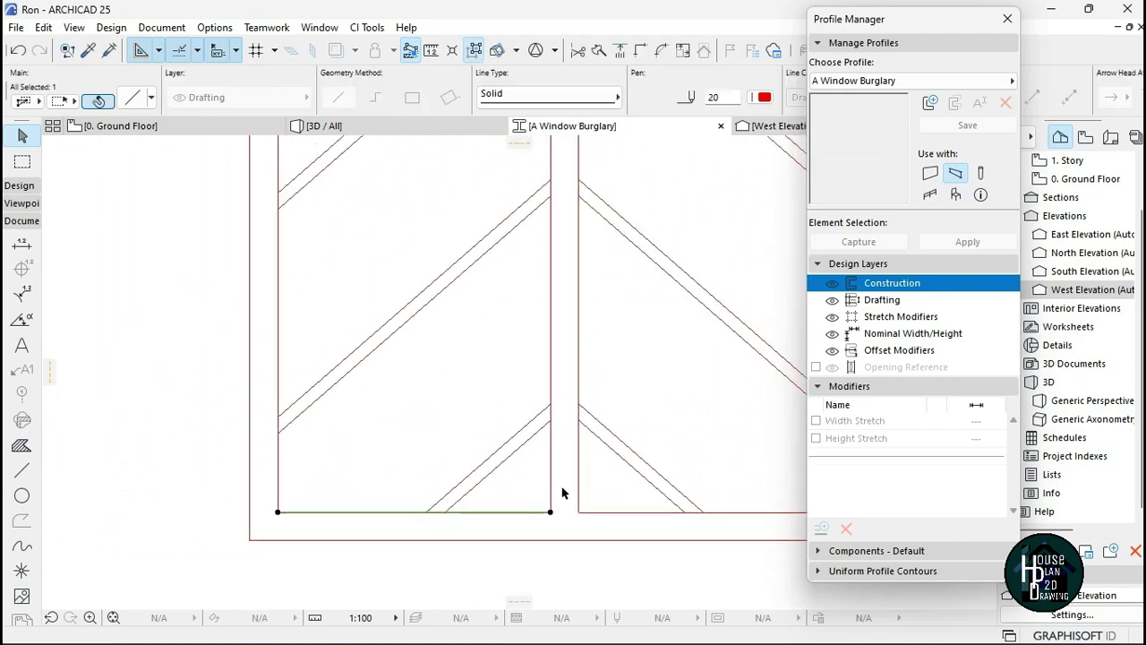
key("Escape")
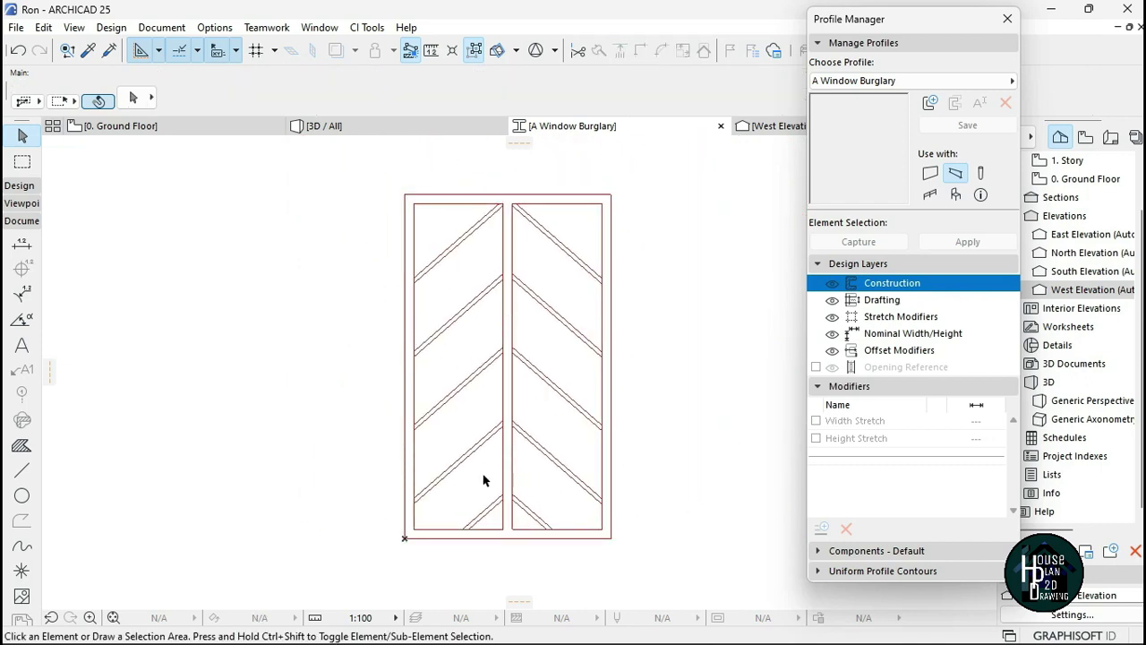
Fill the entire outer frame outline using the Fill tool and Magic Wand
left_click(21, 452)
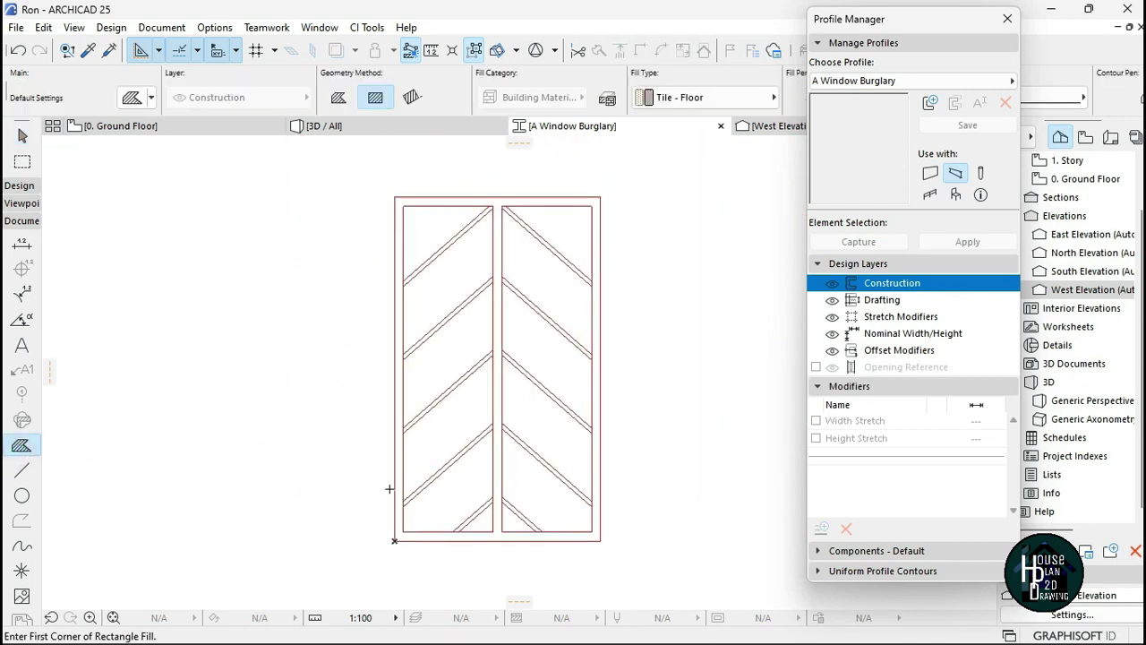
scroll(494, 484, "up", 4)
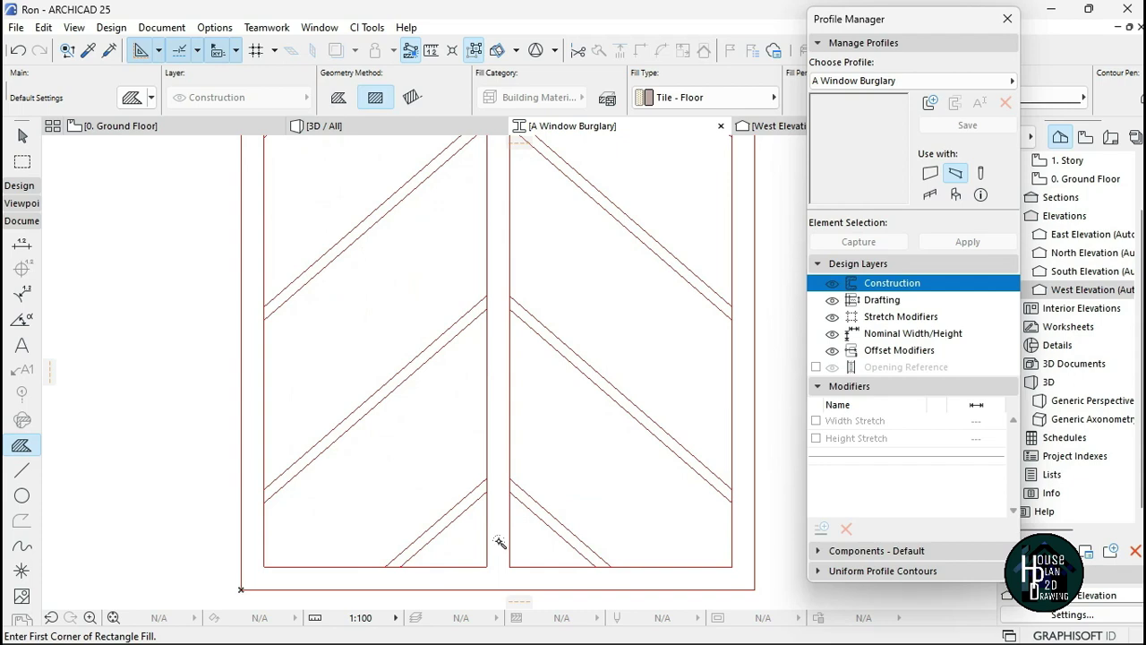
left_click(499, 540)
scroll(500, 536, "down", 4)
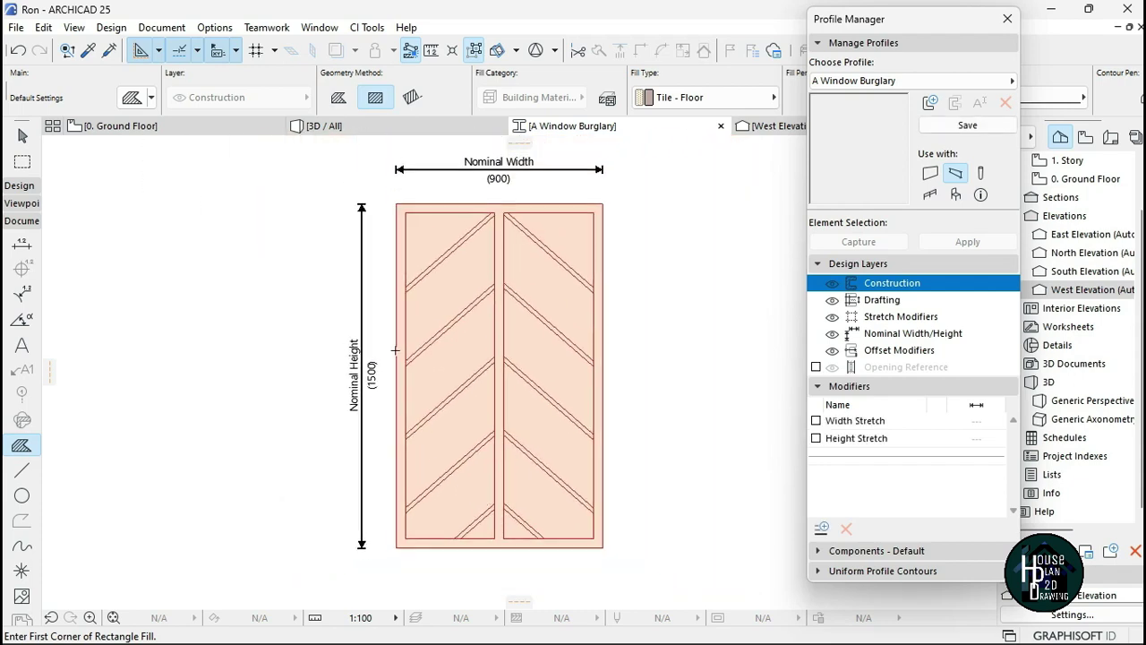
scroll(467, 547, "up", 1)
scroll(515, 491, "down", 2)
scroll(538, 479, "up", 1)
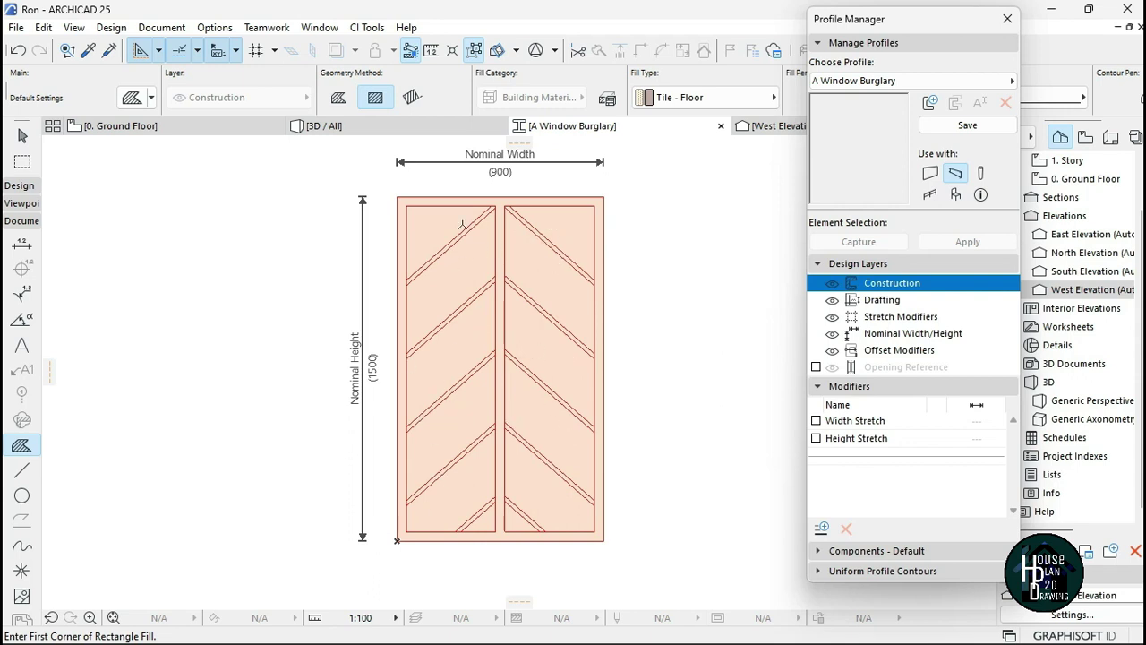
Subtract the right bay's top triangular opening from the fill using Subtract from Polygon and the Magic Wand
key("Escape")
left_click(545, 264)
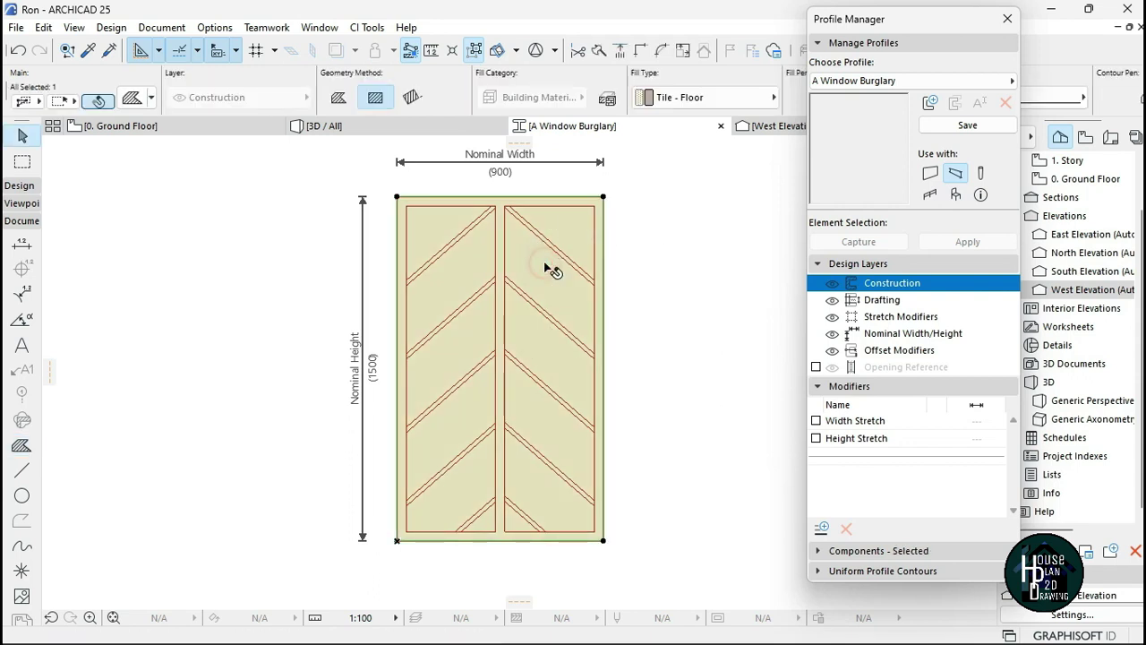
left_click(603, 196)
left_click(888, 141)
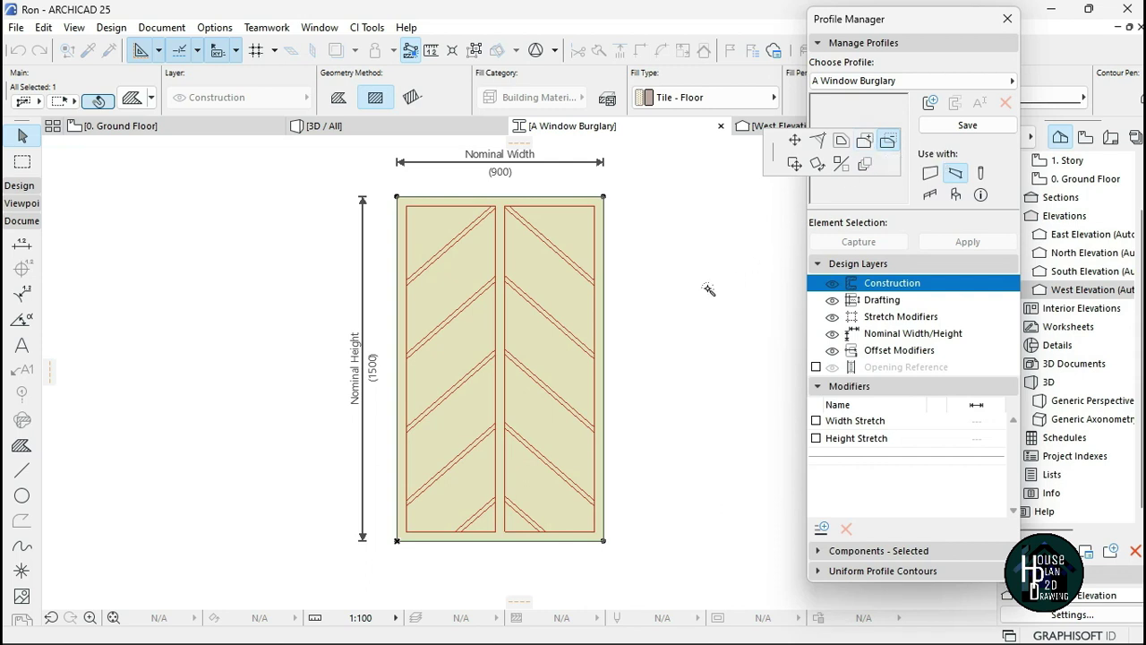
key("space")
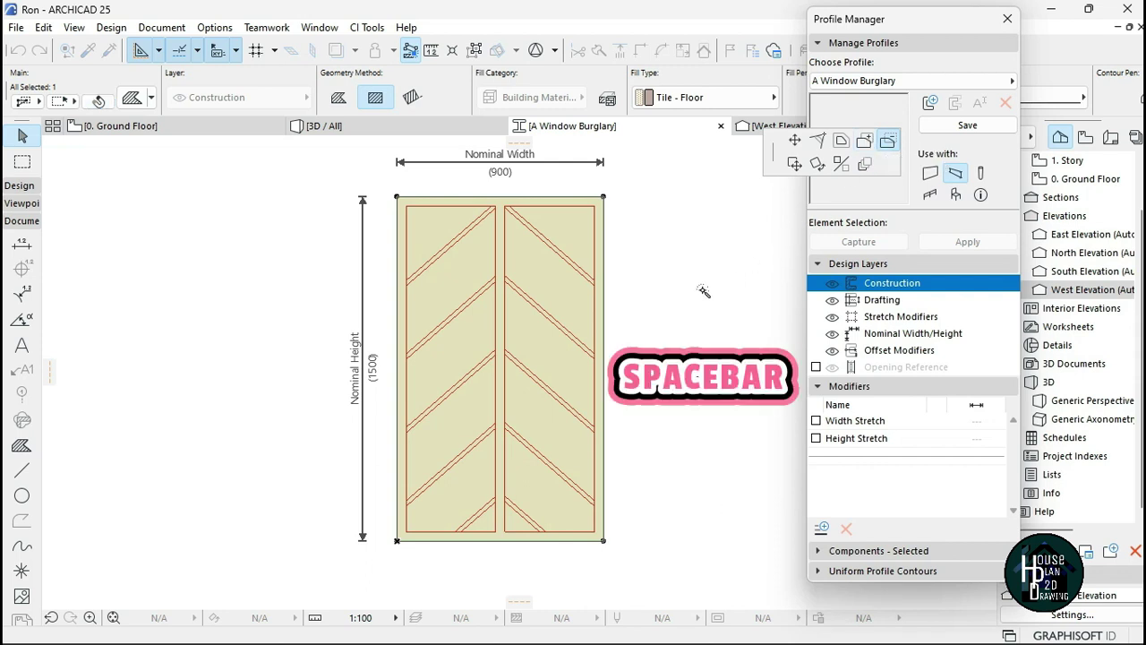
left_click(571, 227)
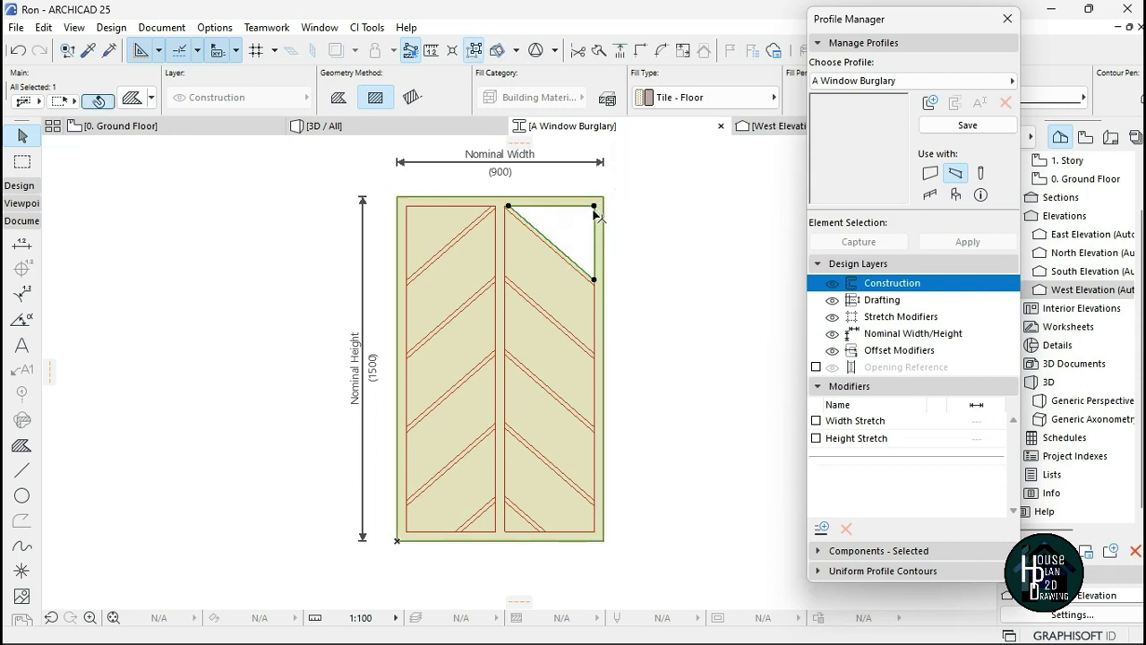
Subtract the remaining five openings between the right bay's diagonal bars from the fill
left_click(594, 207)
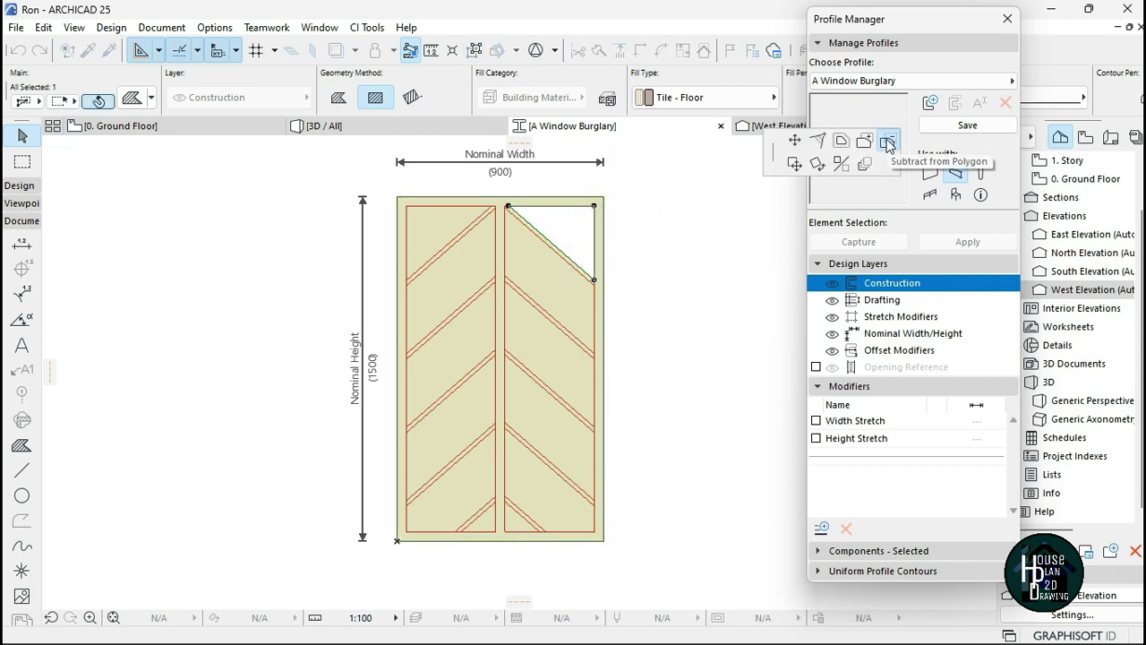
left_click(551, 283)
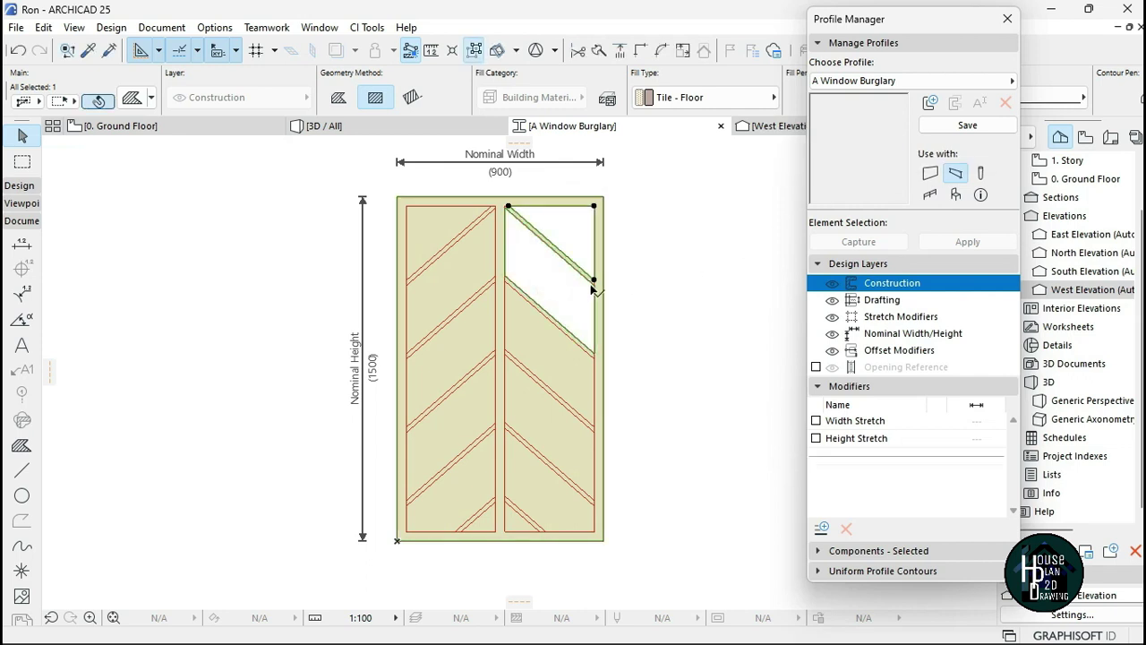
left_click(594, 282)
left_click(551, 355)
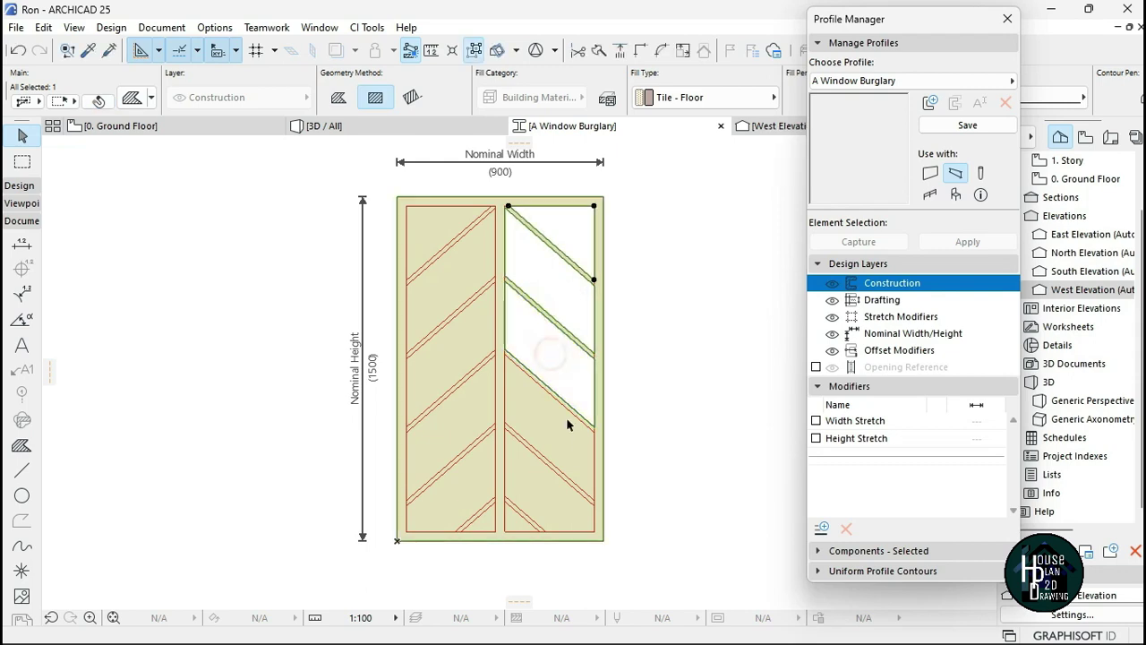
left_click(594, 280)
left_click(559, 450)
left_click(594, 280)
left_click(554, 497)
left_click(595, 280)
left_click(517, 523)
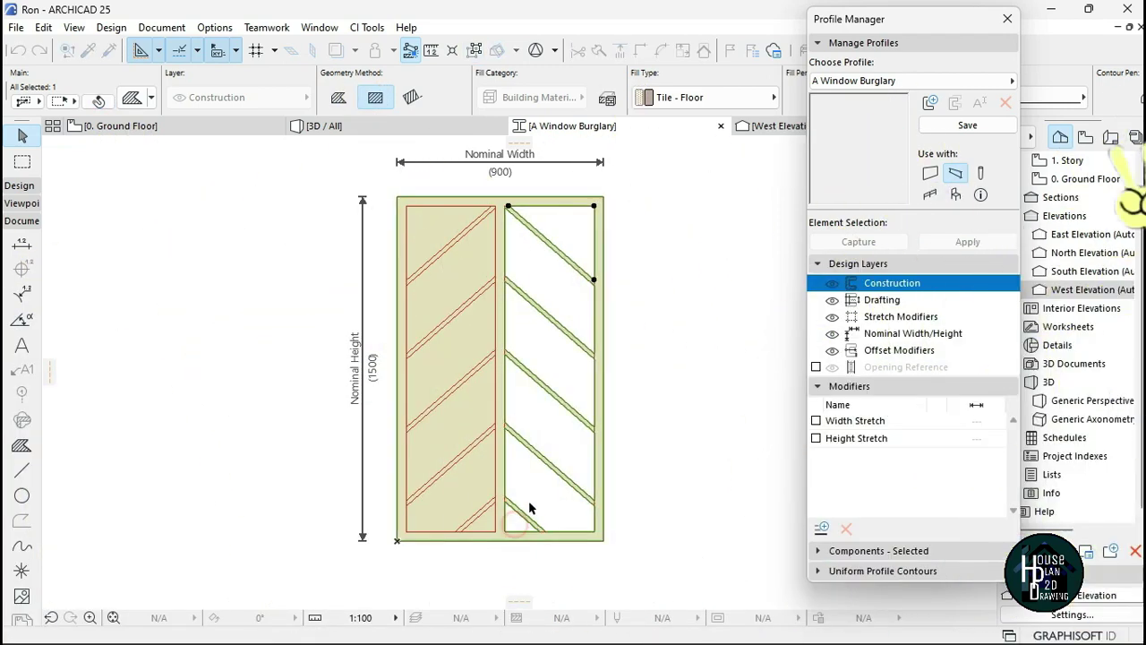
Subtract all six openings between the left bay's diagonal bars from the fill using the Magic Wand
left_click(594, 206)
left_click(440, 225)
left_click(594, 206)
left_click(437, 287)
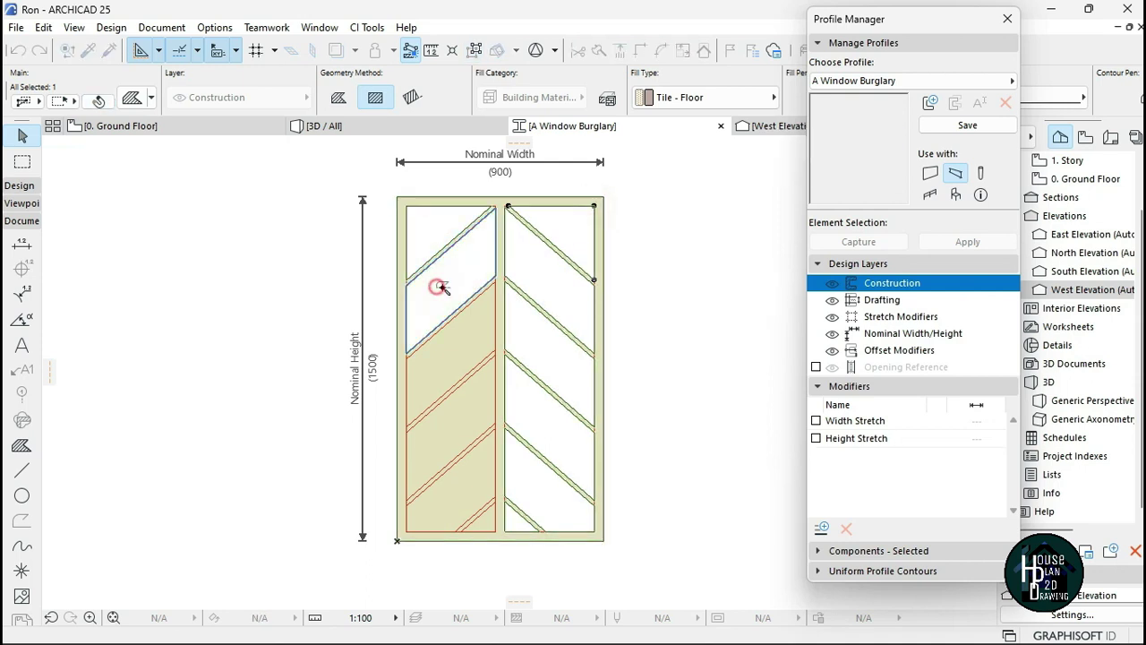
left_click(508, 206)
left_click(462, 353)
left_click(594, 280)
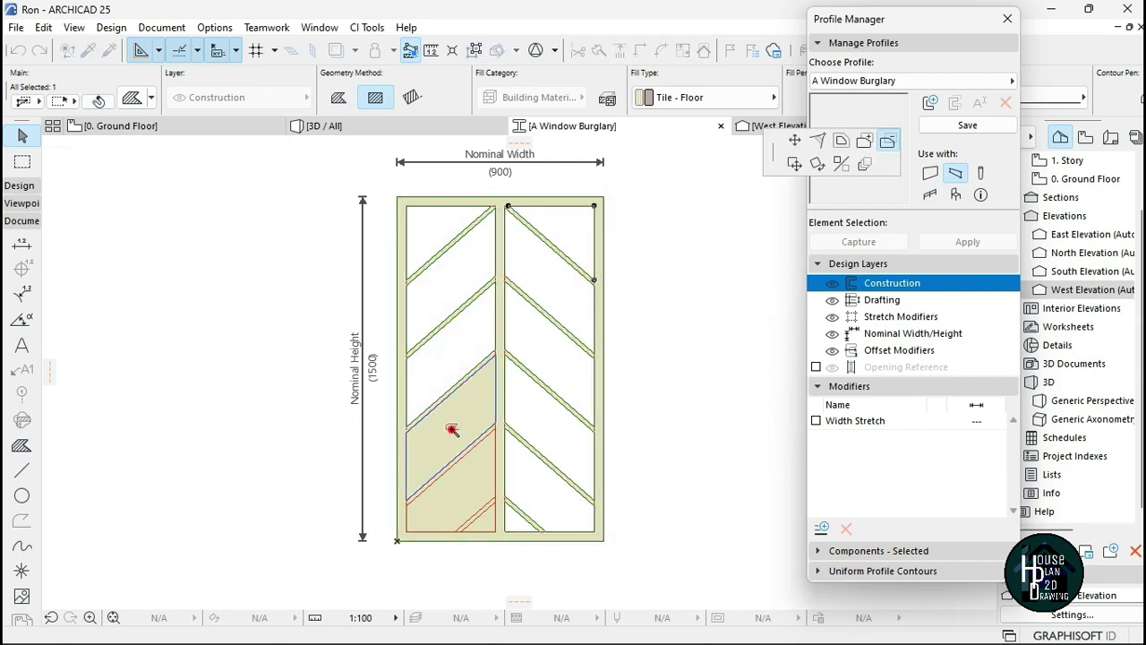
left_click(451, 428)
left_click(595, 205)
left_click(489, 488)
left_click(595, 206)
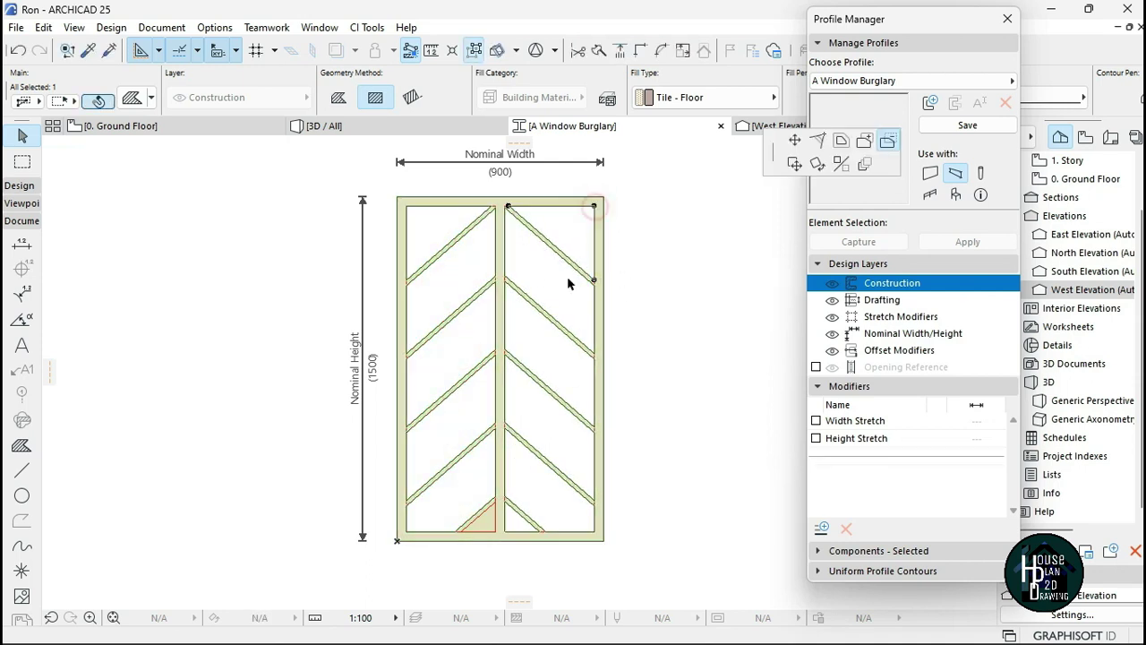
left_click(488, 522)
scroll(529, 403, "down", 2)
scroll(534, 431, "up", 2)
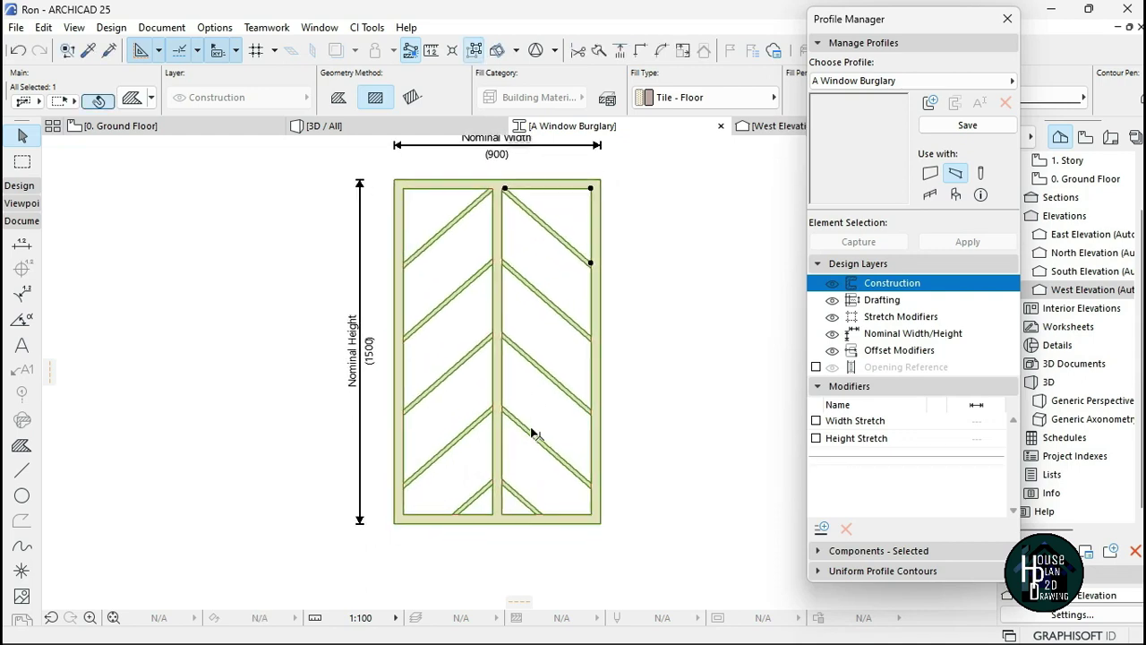
key("Escape")
Select the whole burglary-bar fill and enable the Opening Reference along with the Width Stretch and Height Stretch modifiers
scroll(506, 201, "up", 3)
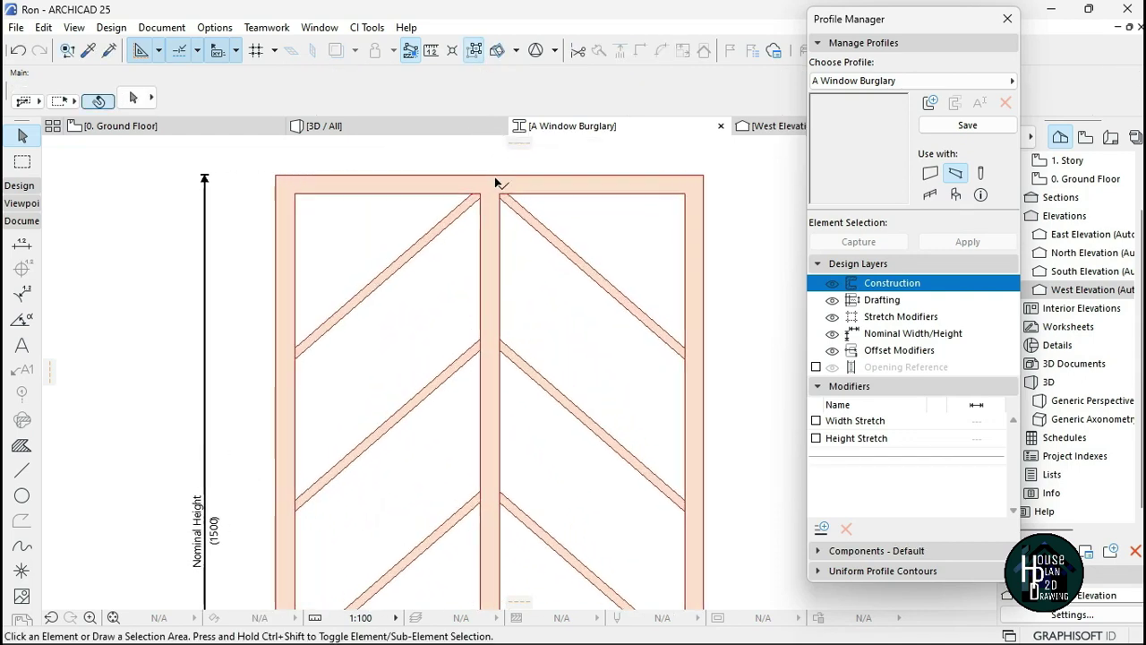
key("ctrl+a")
scroll(501, 268, "down", 4)
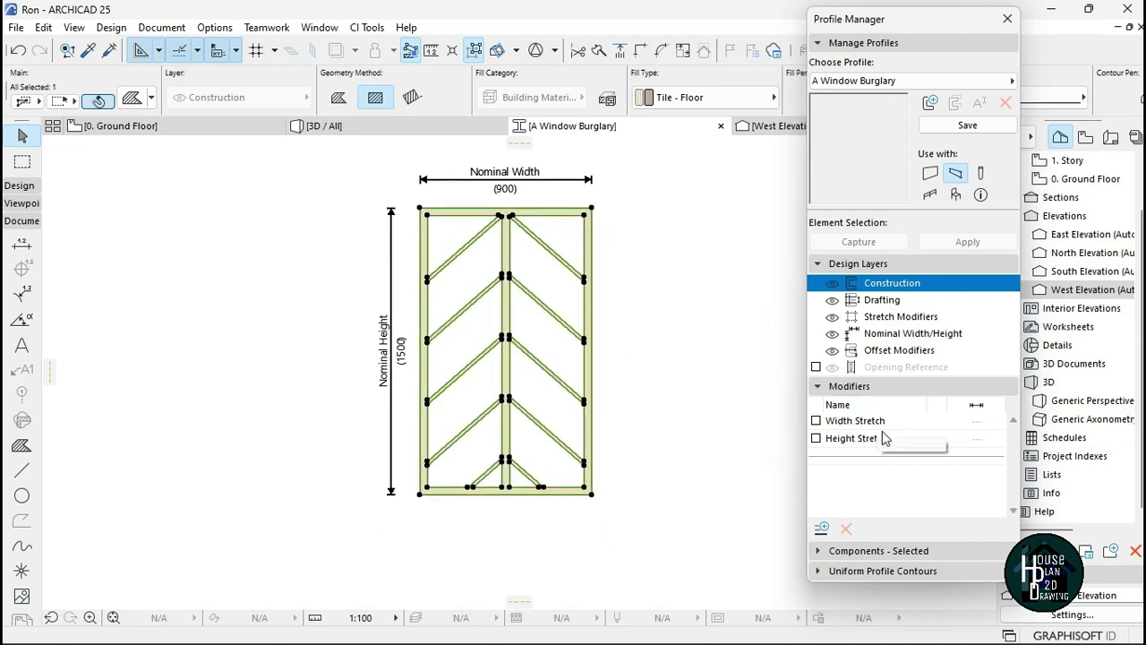
left_click(816, 367)
left_click(815, 421)
left_click(816, 438)
Classify the selected profile component as Finish and override its surfaces uniformly with Metal - Steel
left_click(818, 386)
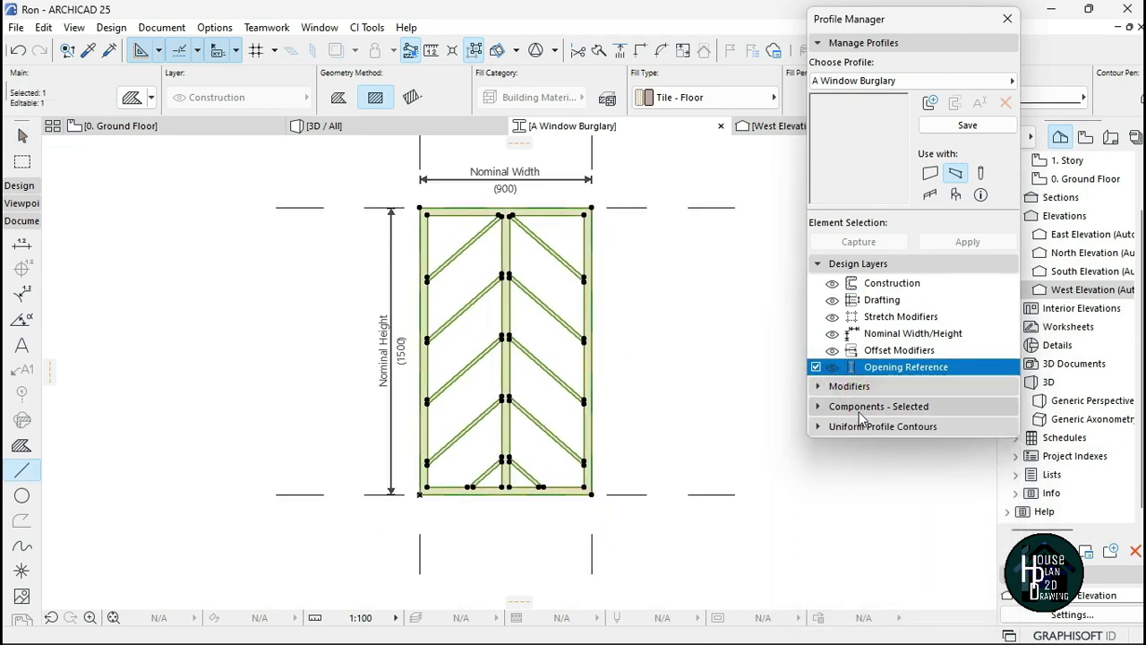
left_click(861, 408)
left_click(922, 426)
left_click(873, 461)
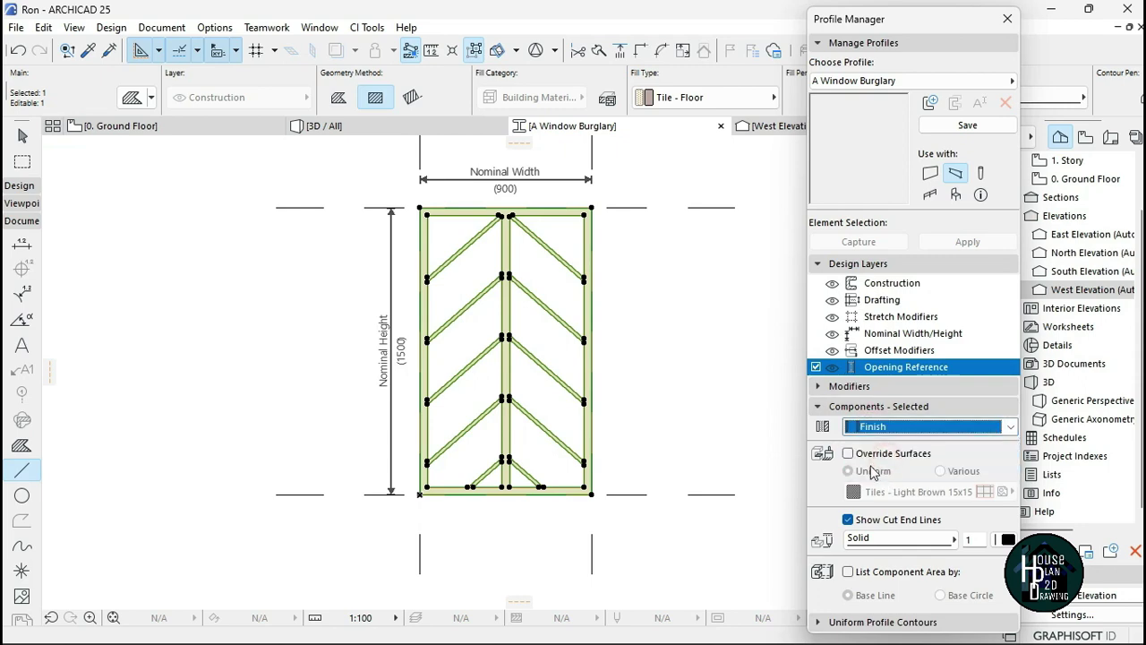
left_click(848, 453)
left_click(908, 492)
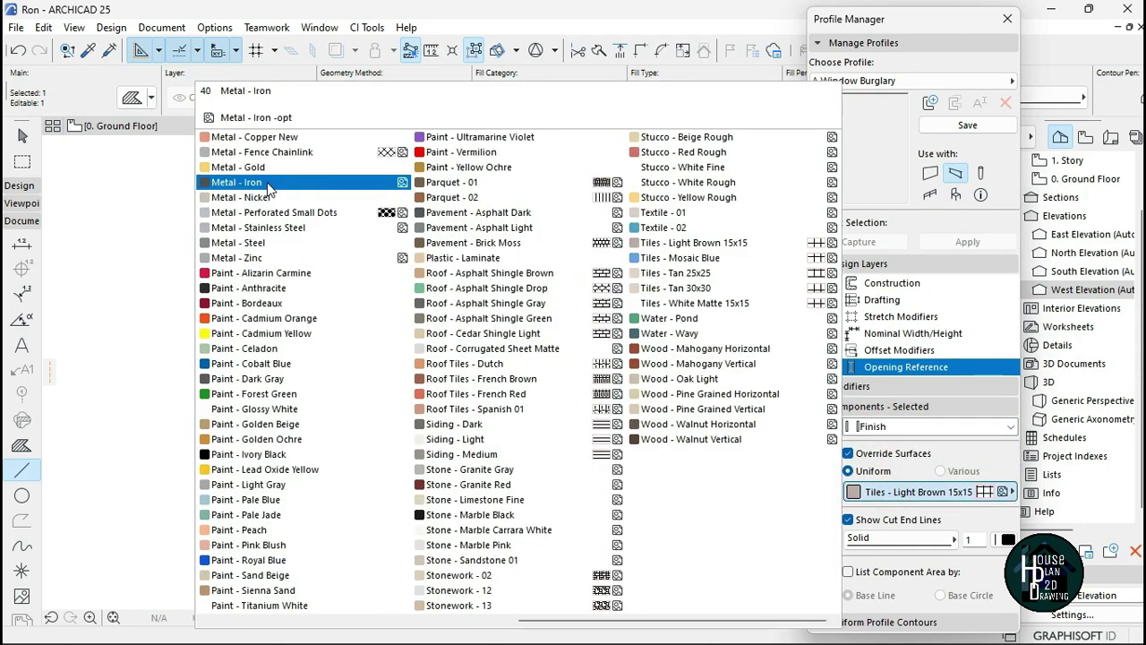
left_click(290, 245)
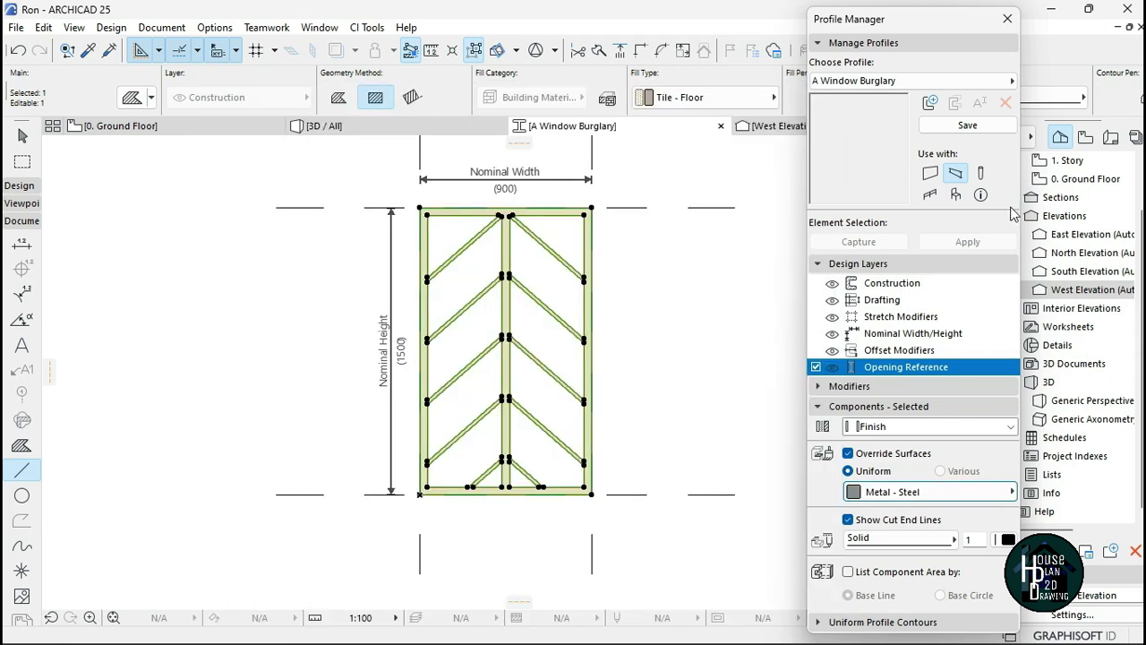
Save the A Window Burglary profile, close the Profile Manager and return to the Ground Floor plan
left_click(969, 127)
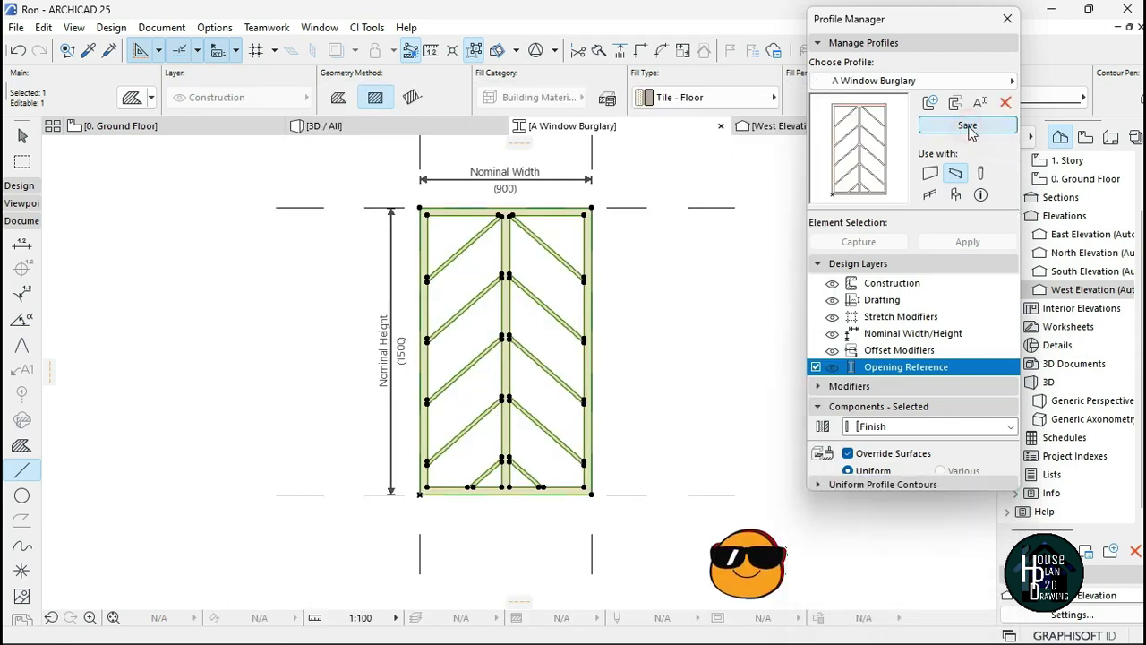
left_click(1008, 19)
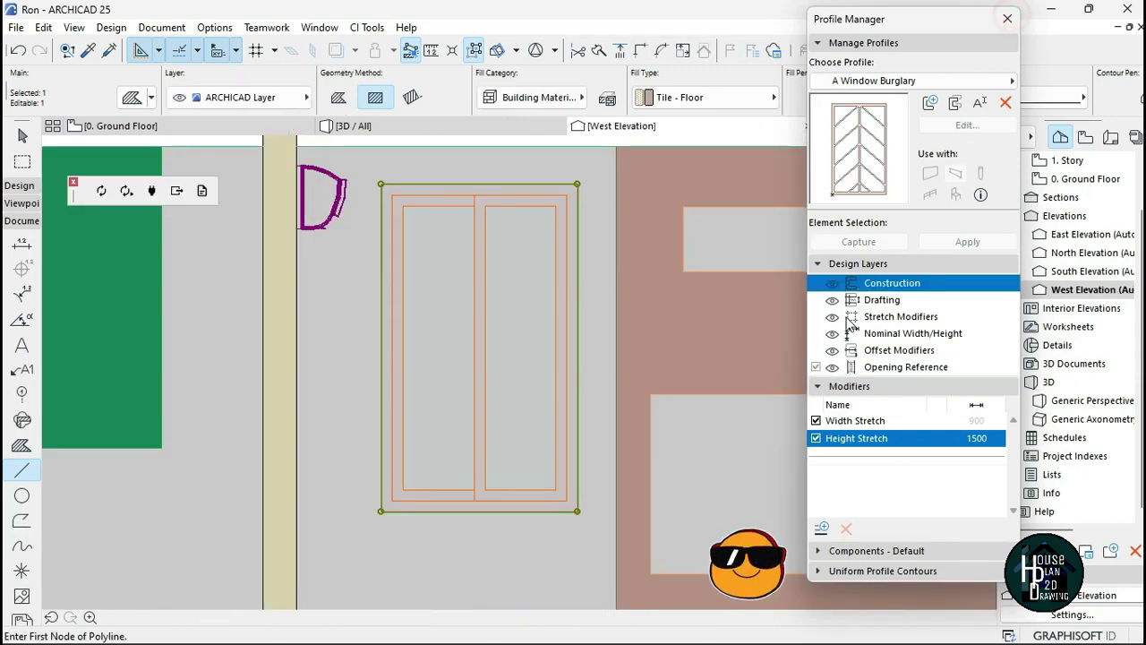
left_click(204, 128)
key("Escape")
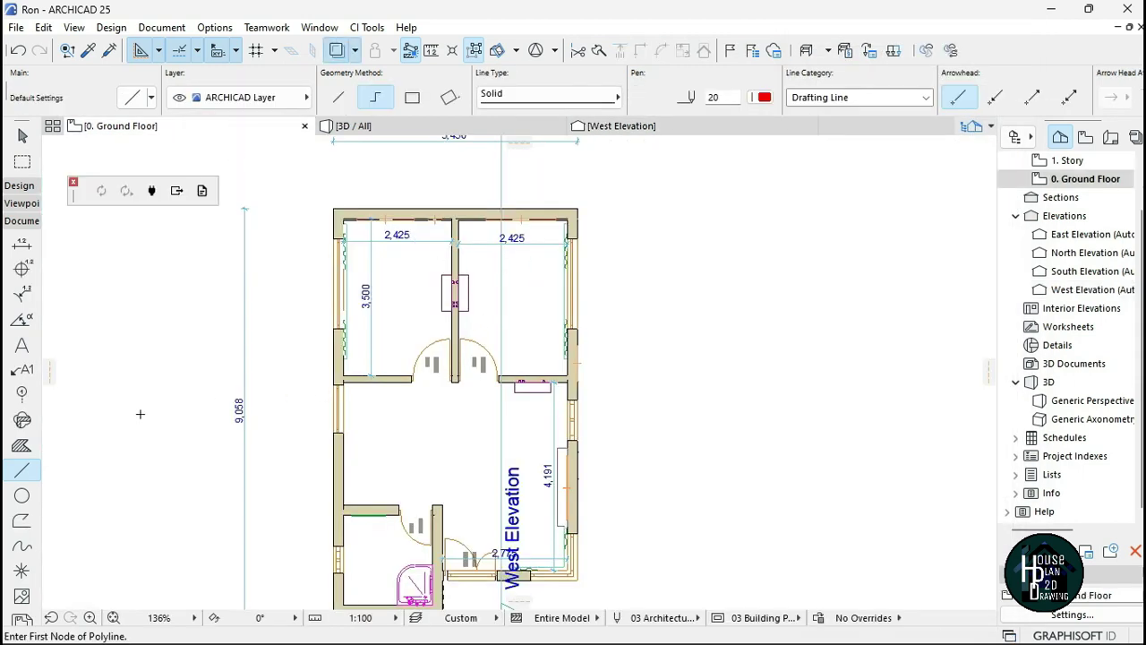
Activate the Beam tool and set its structure to the complex profile A Window Burglary
left_click(19, 186)
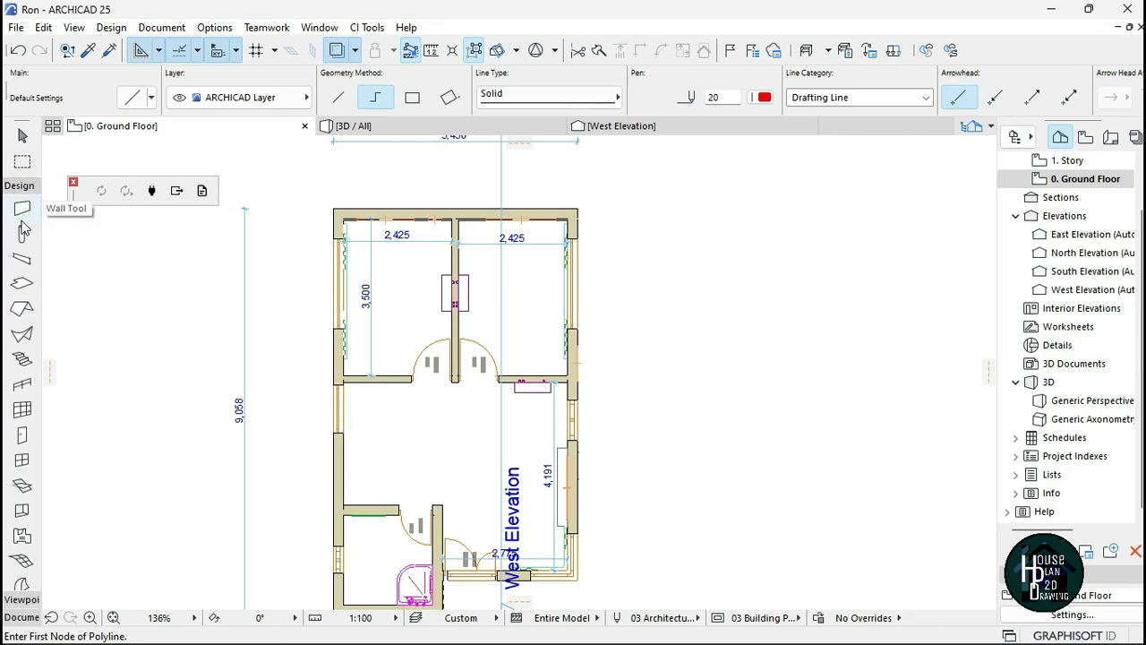
left_click(22, 259)
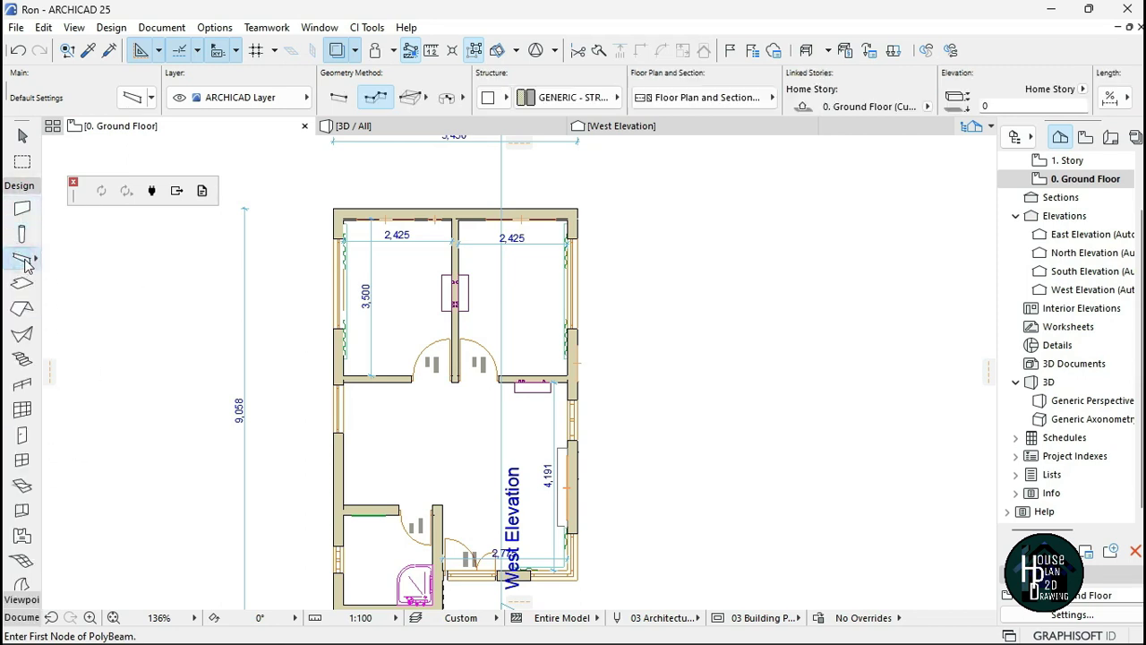
left_click(488, 98)
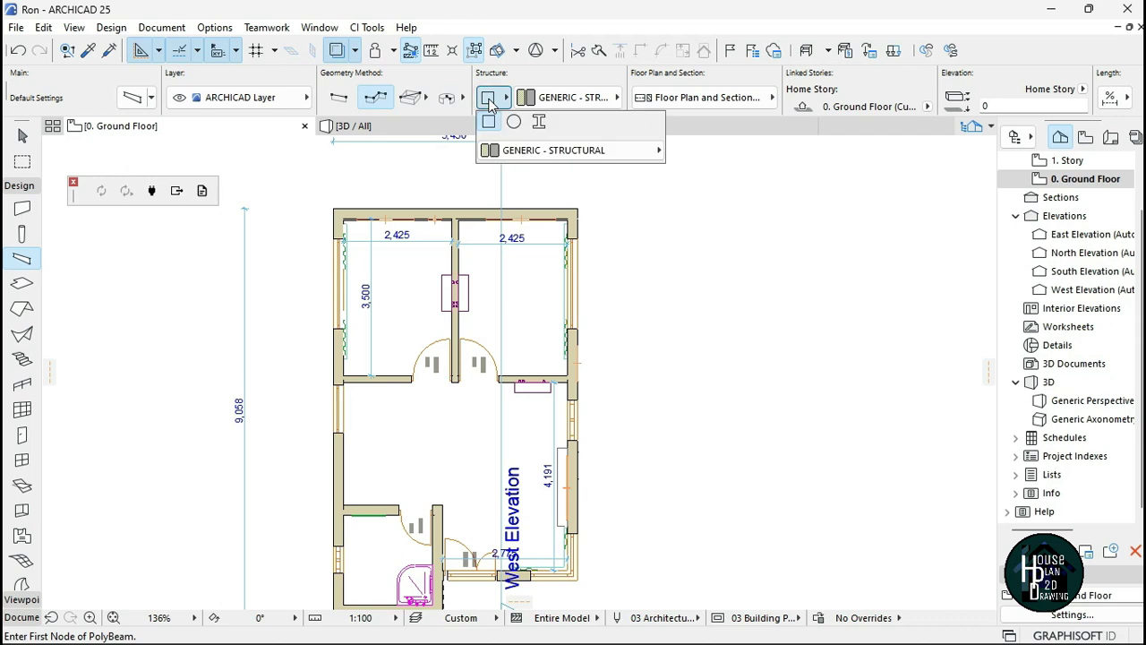
left_click(539, 124)
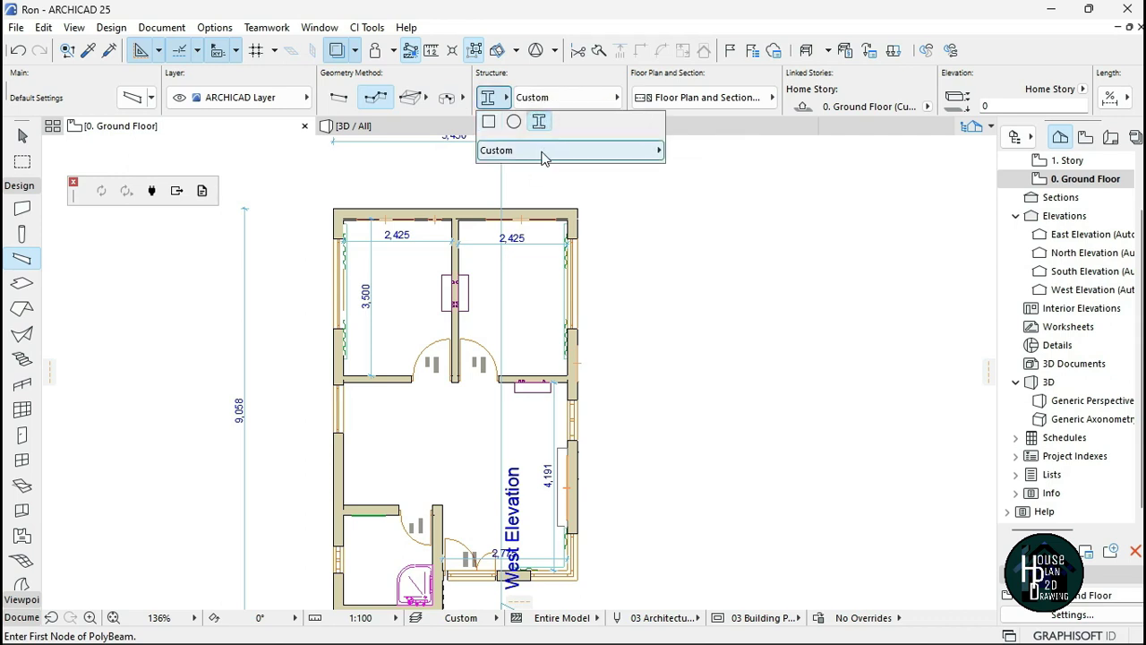
left_click(542, 152)
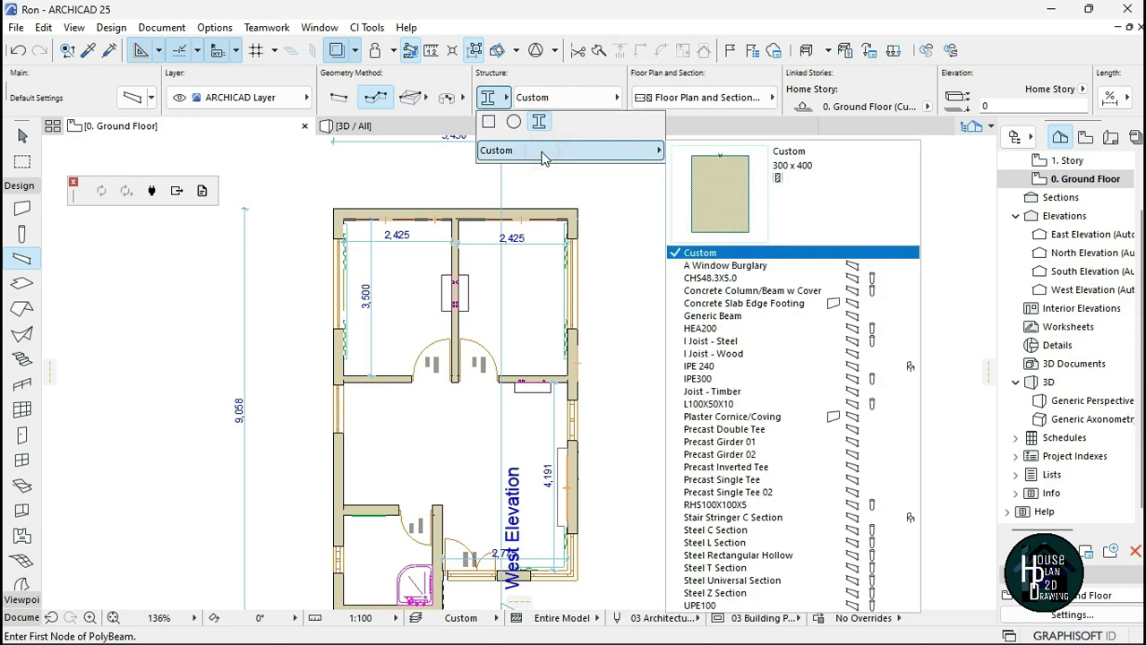
left_click(749, 267)
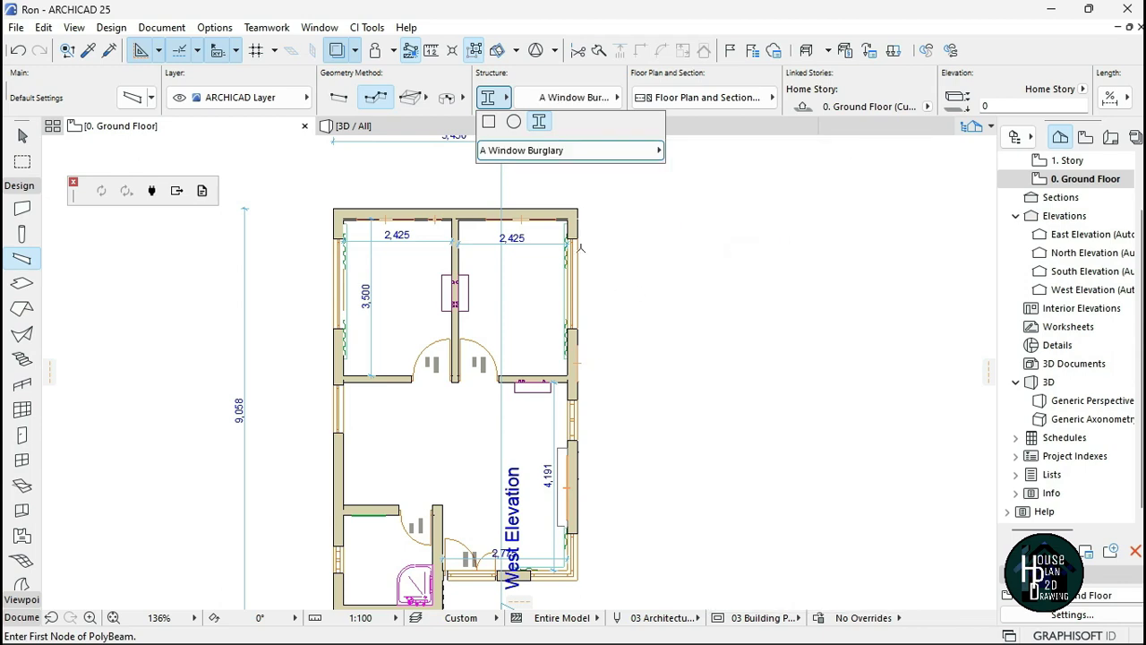
Draw a 10 mm long horizontal trial beam outside the building, beside the window in the plan's right-hand exterior wall
scroll(591, 331, "up", 6)
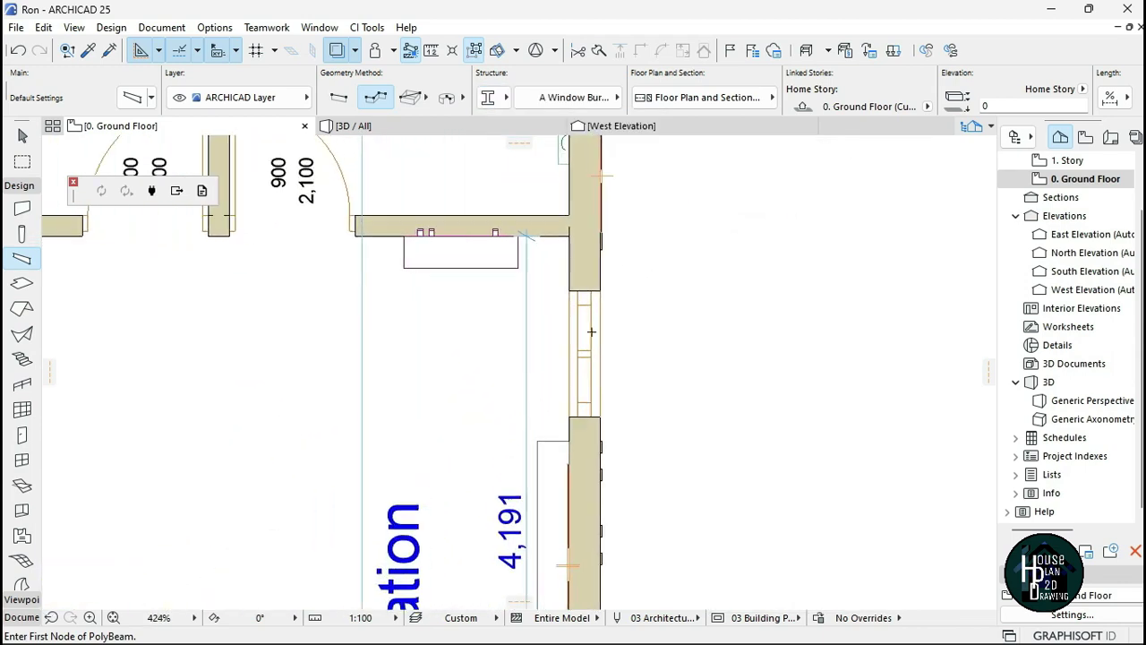
scroll(587, 336, "up", 3)
scroll(537, 286, "down", 3)
scroll(591, 306, "up", 2)
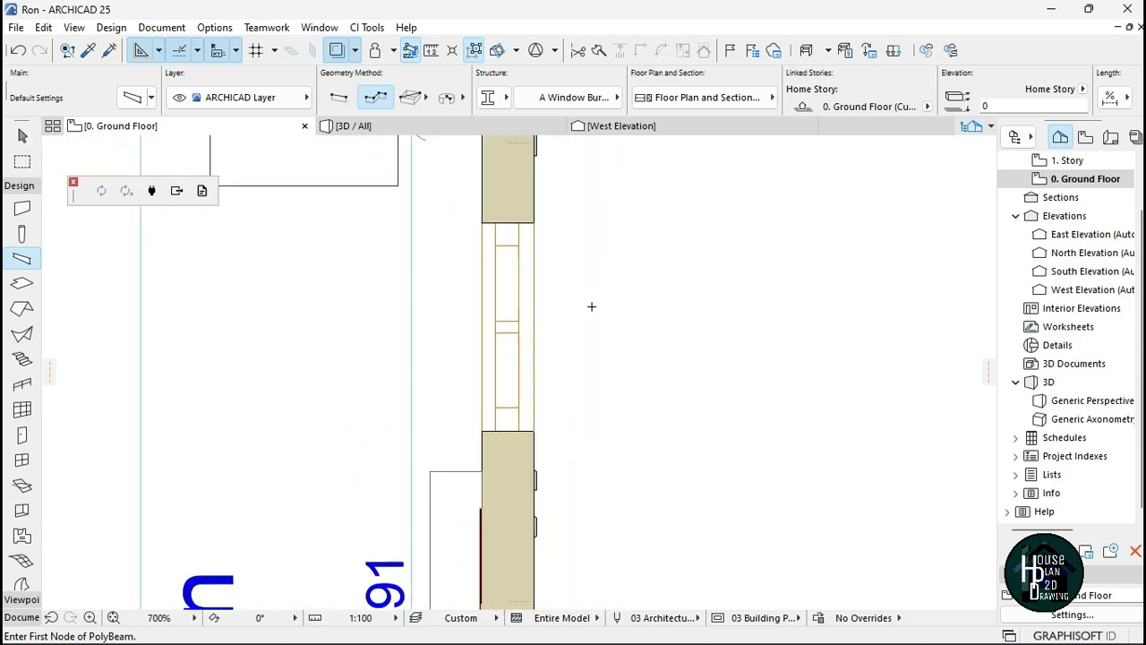
scroll(579, 282, "down", 1)
left_click(649, 291)
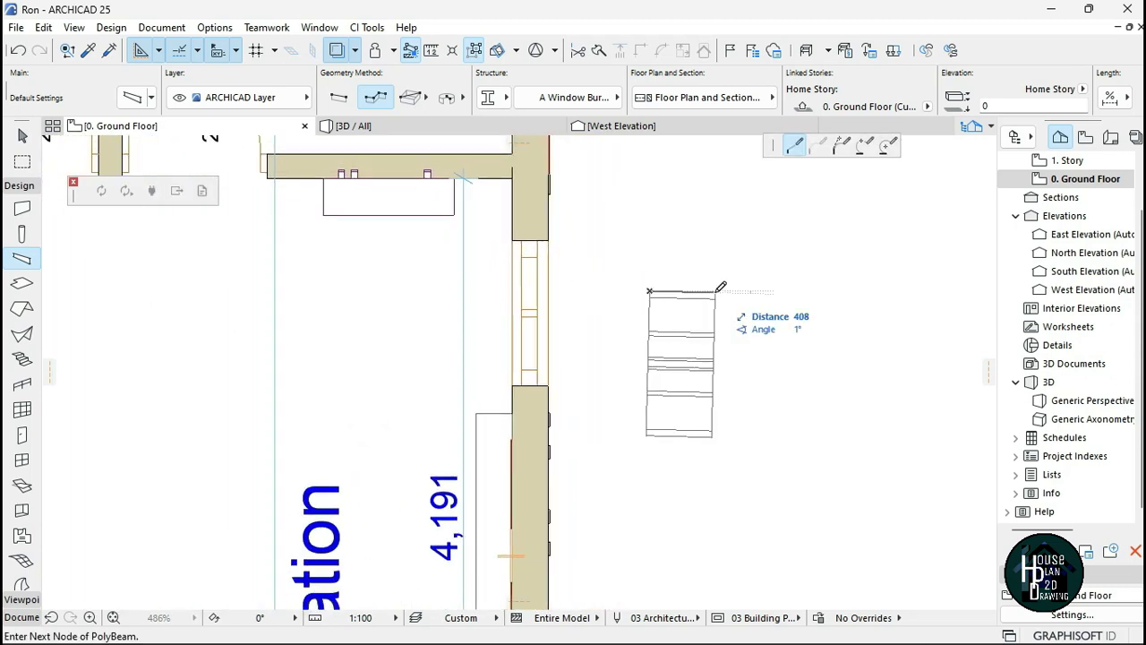
scroll(529, 307, "down", 6)
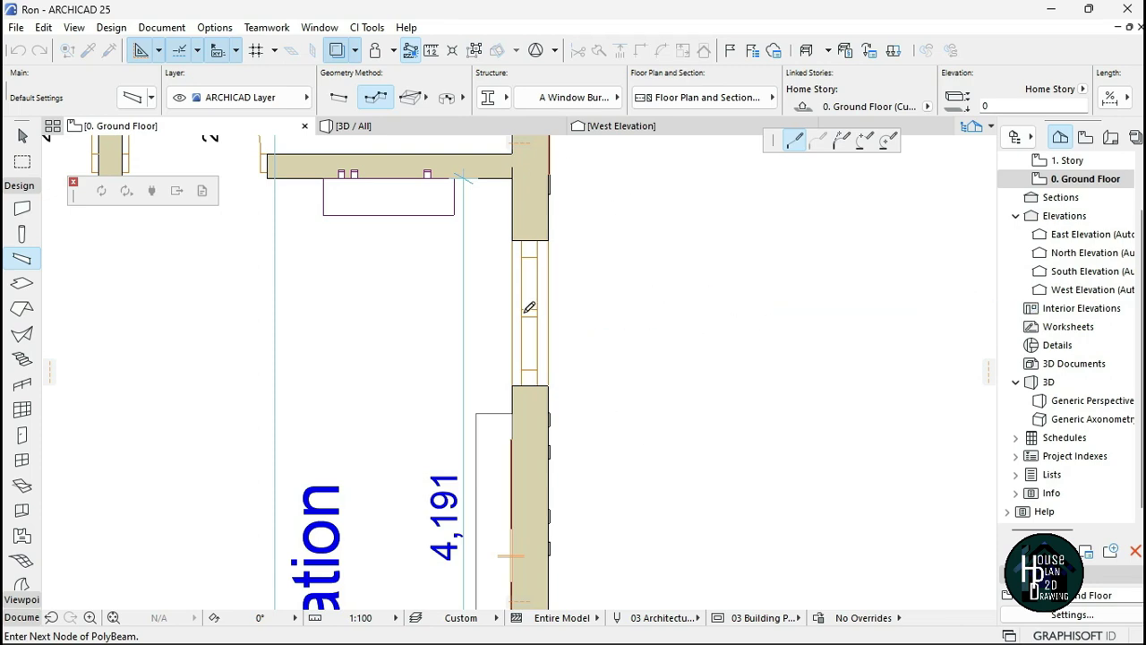
scroll(528, 313, "down", 3)
scroll(850, 327, "down", 2)
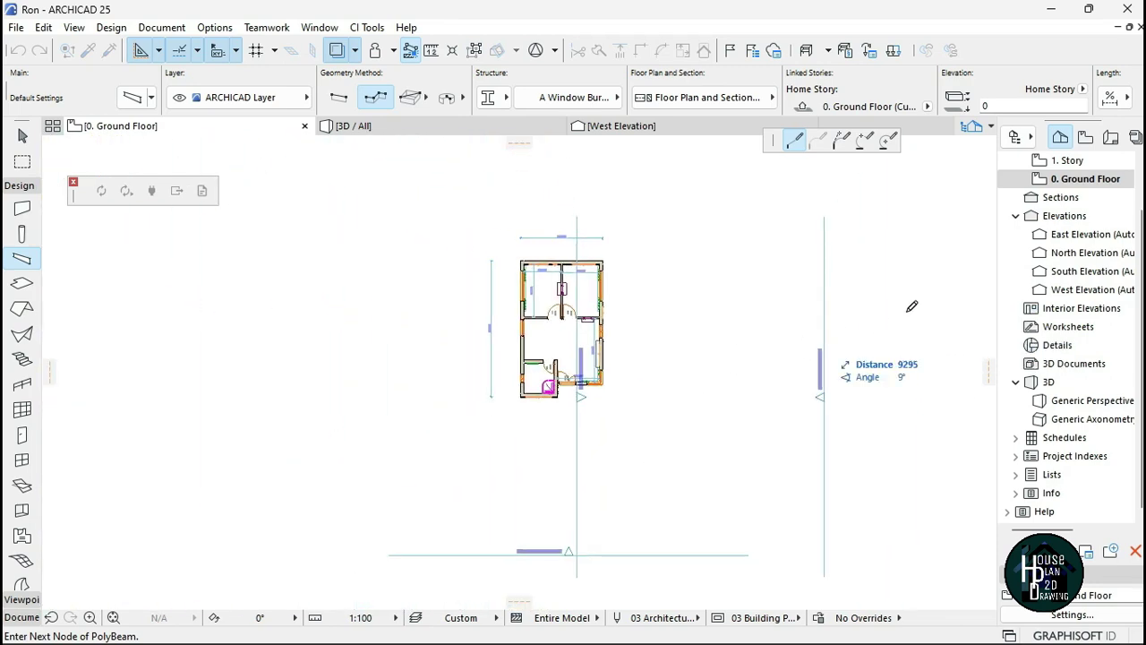
scroll(632, 312, "up", 9)
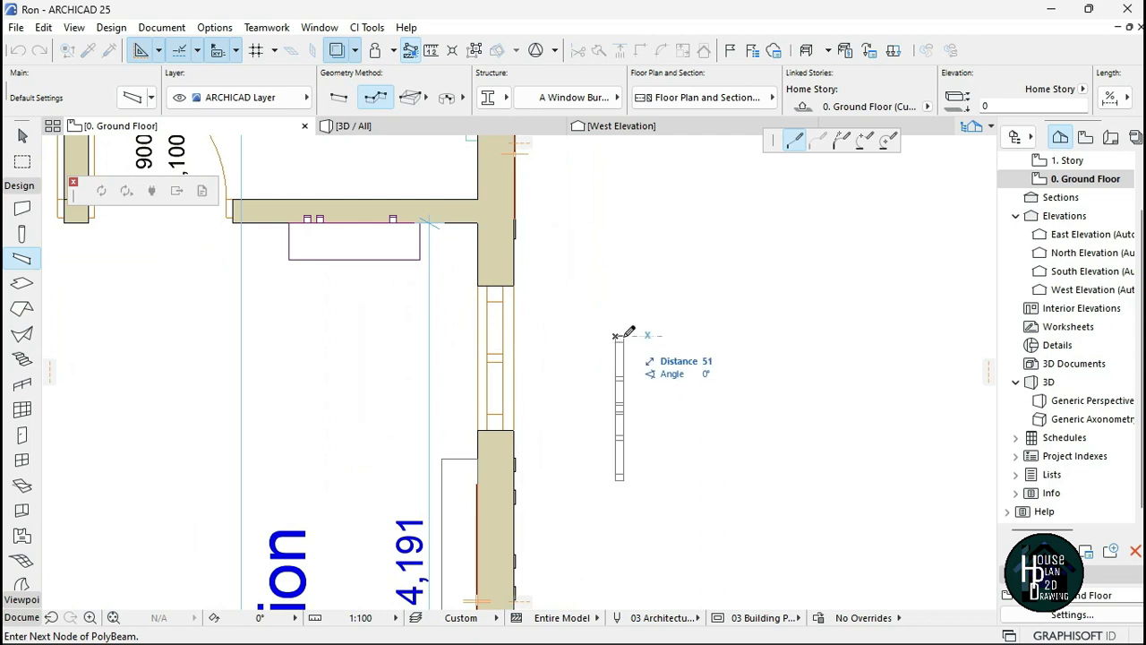
scroll(629, 332, "up", 2)
scroll(629, 333, "up", 4)
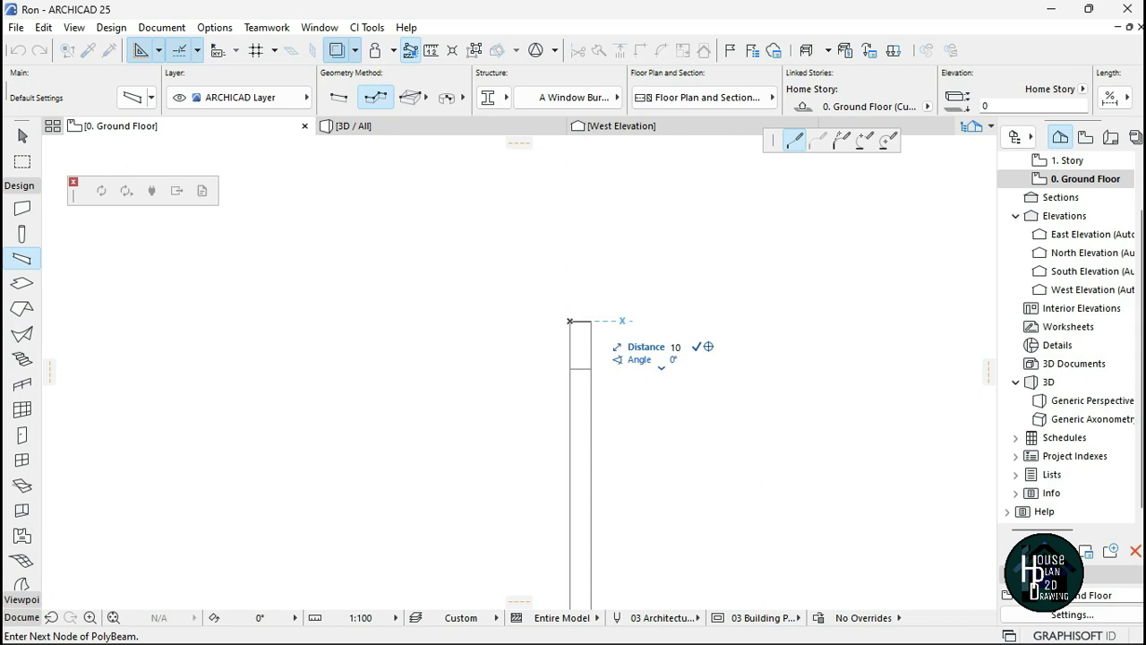
key("Return")
scroll(606, 332, "down", 8)
scroll(598, 334, "up", 5)
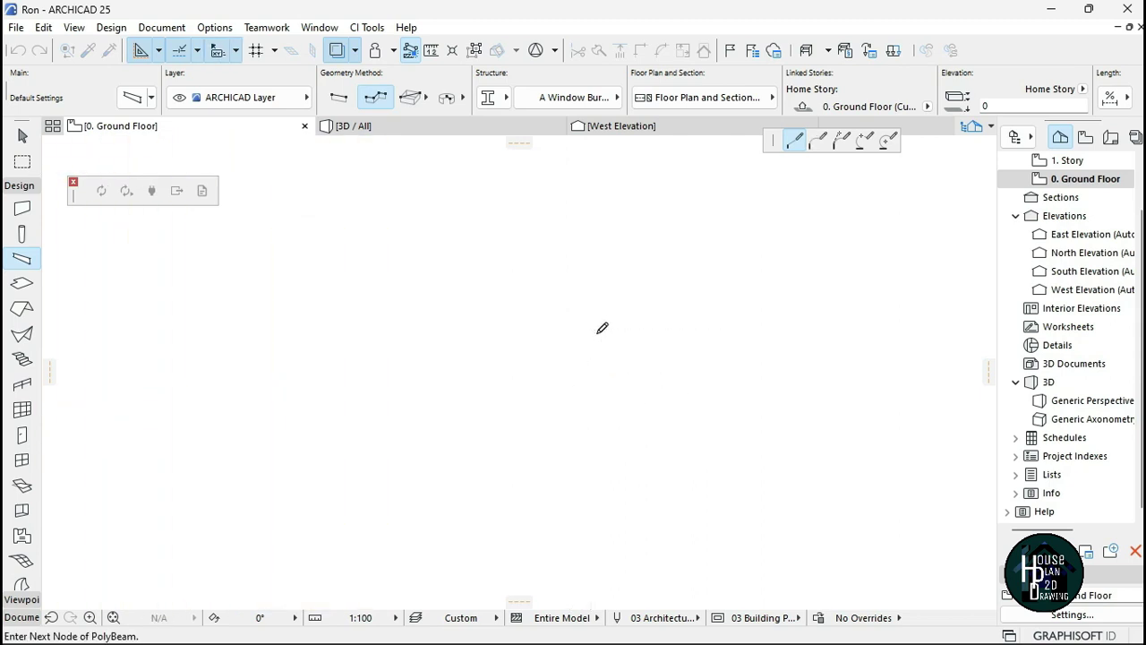
left_click(604, 315)
left_click(604, 316)
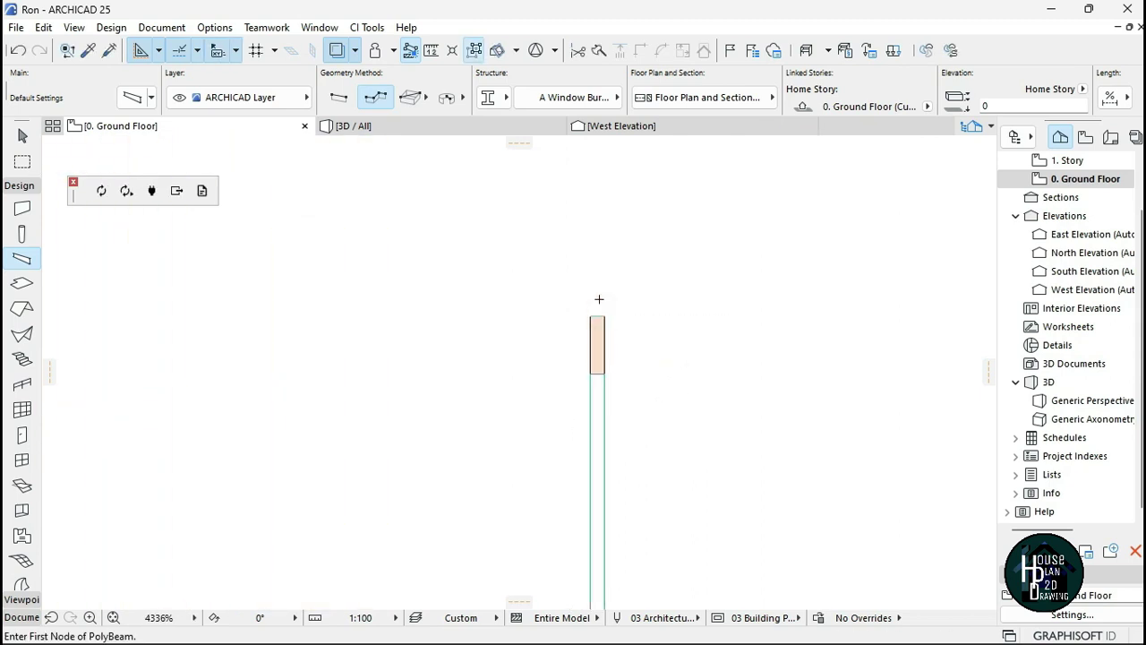
Delete the trial beam drawn outside the building beside the window
scroll(607, 331, "up", 4)
key("Escape")
left_click(598, 352)
right_click(621, 371)
left_click(705, 371)
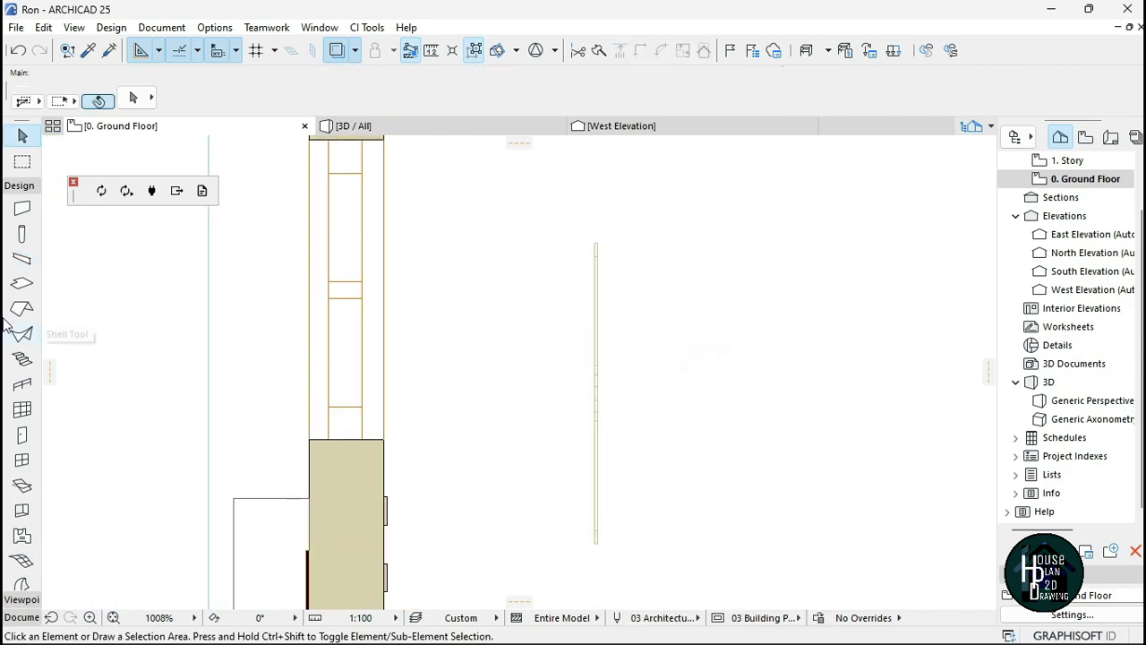
Place a 10 mm long burglary-bar beam at angle 0° from the upper inner corner of the window opening
left_click(22, 259)
scroll(368, 202, "up", 5)
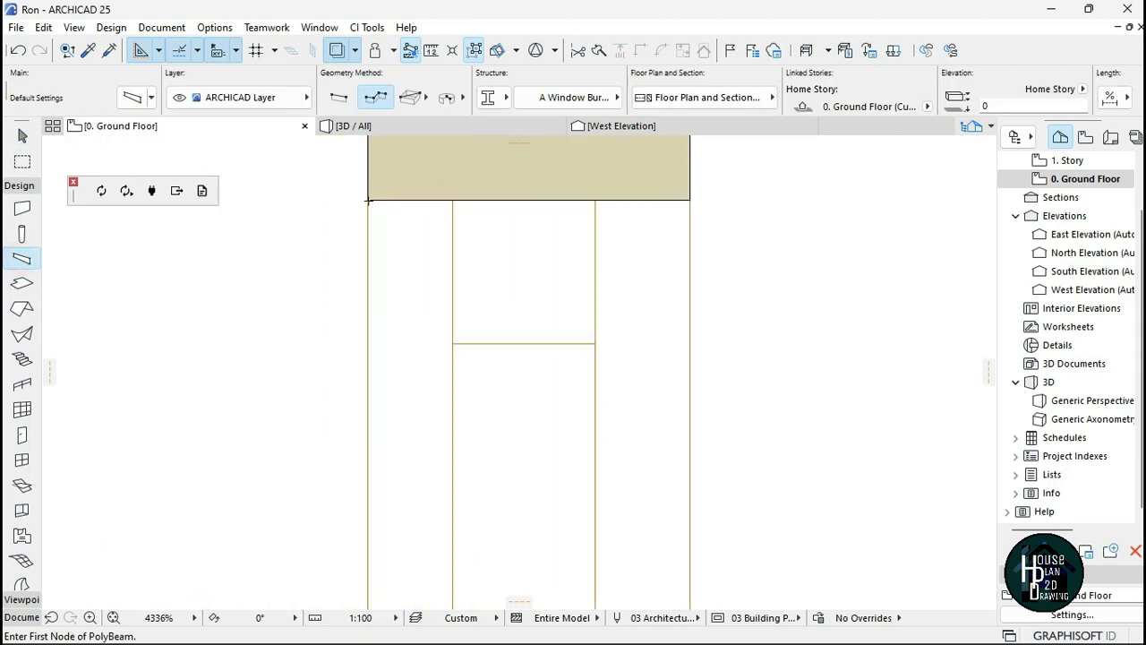
left_click(366, 199)
scroll(369, 197, "down", 5)
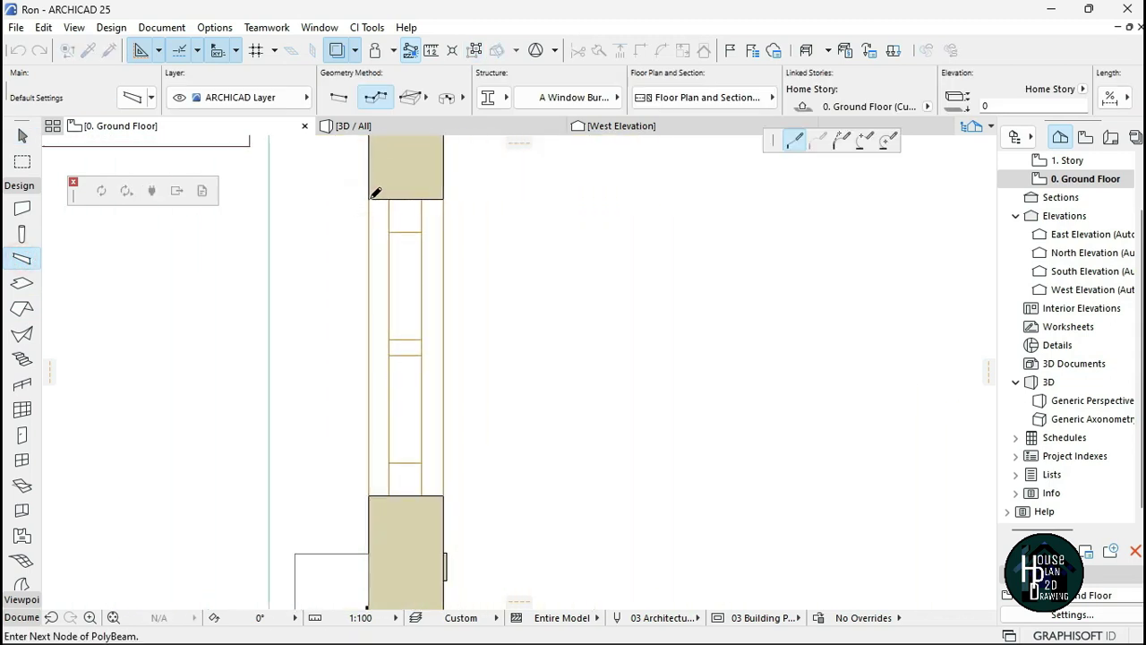
scroll(376, 193, "up", 1)
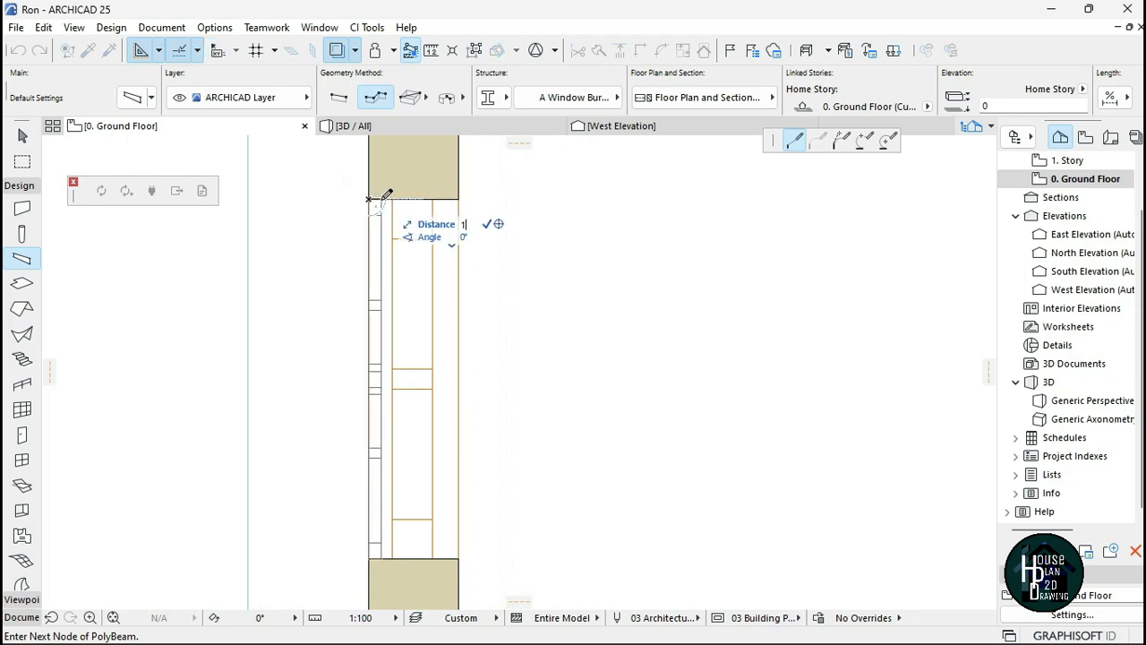
type("10")
key("Return")
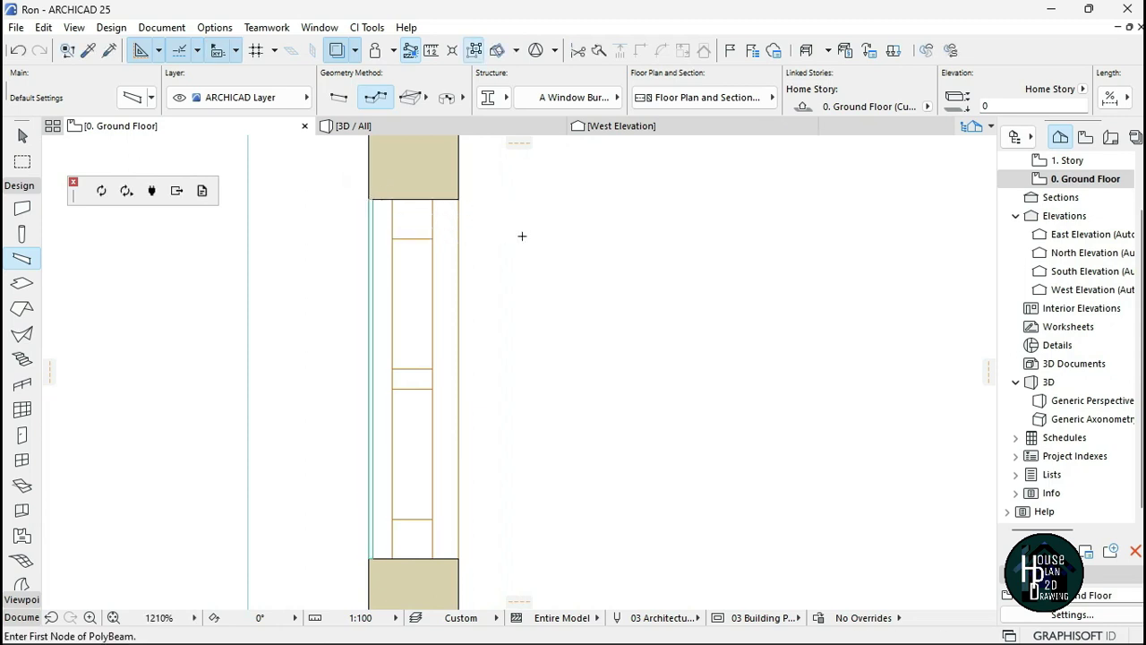
scroll(504, 236, "down", 2)
scroll(439, 430, "up", 5)
key("Escape")
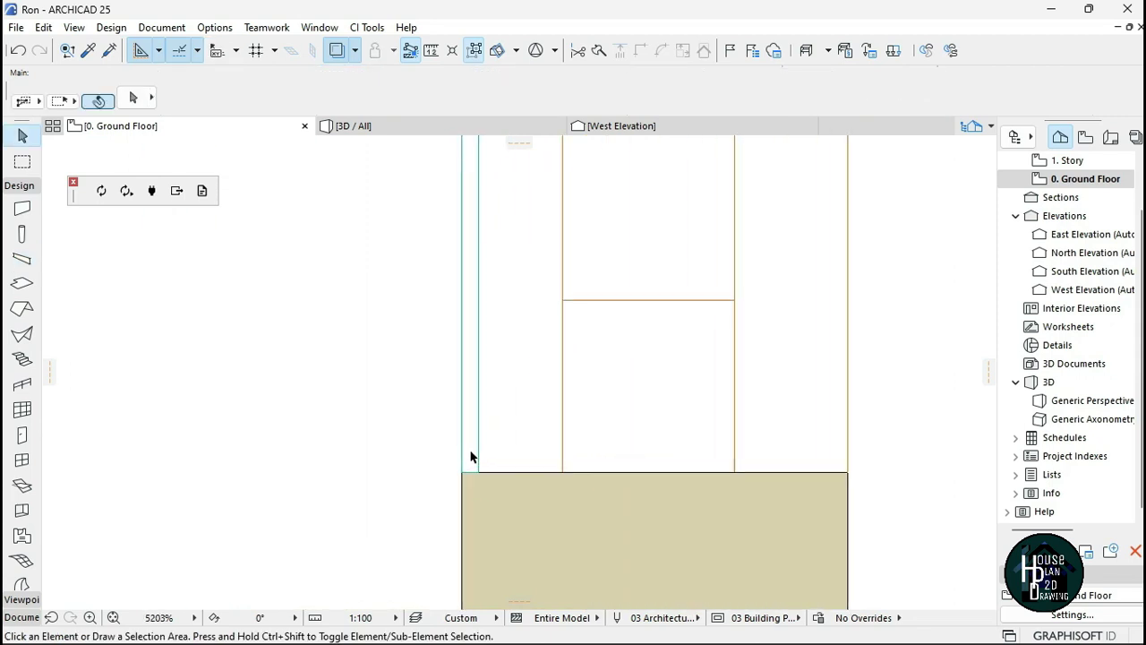
Walk through the 3D perspective around the room's window to examine where the new burglary-bar beam sits
left_click(494, 489)
scroll(560, 431, "down", 1)
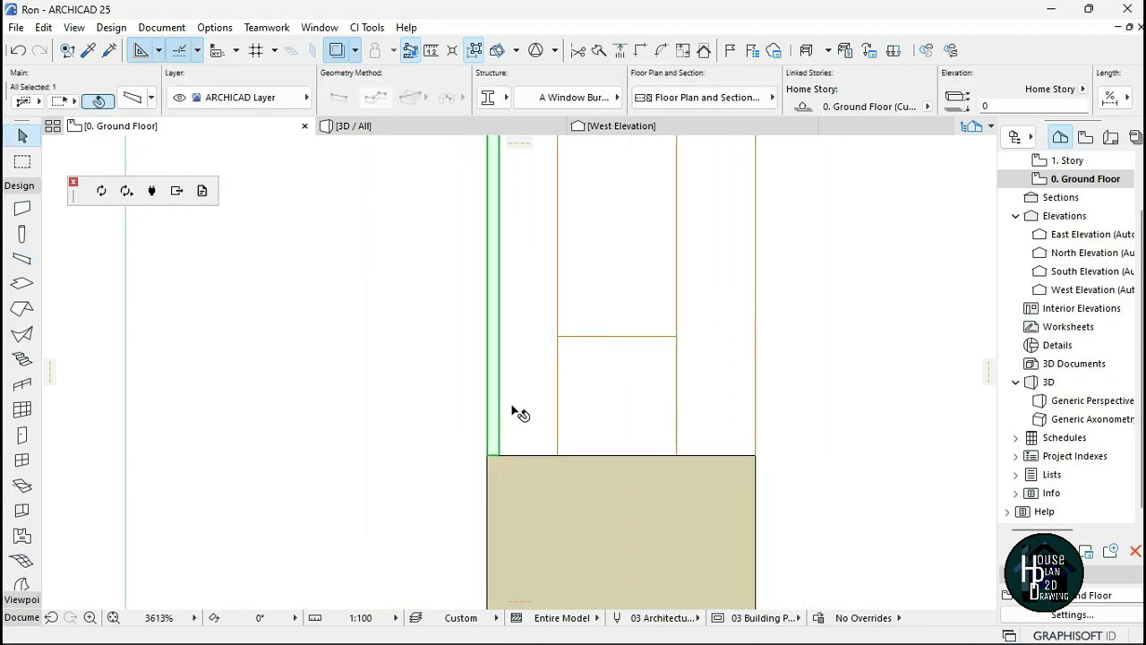
left_click(392, 127)
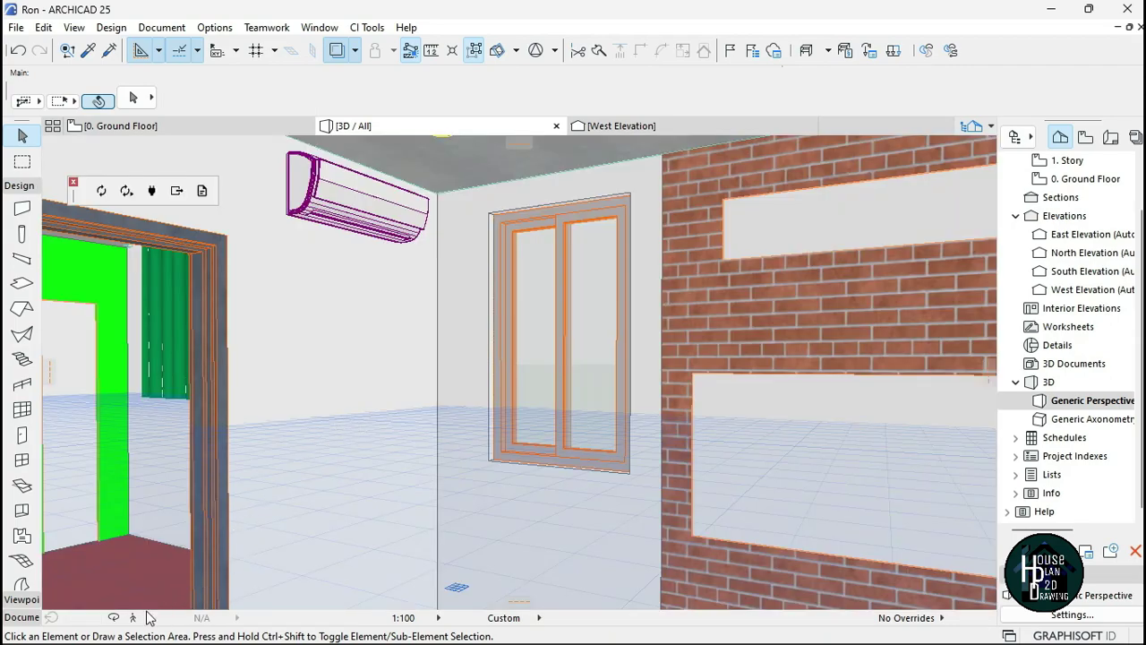
left_click(134, 617)
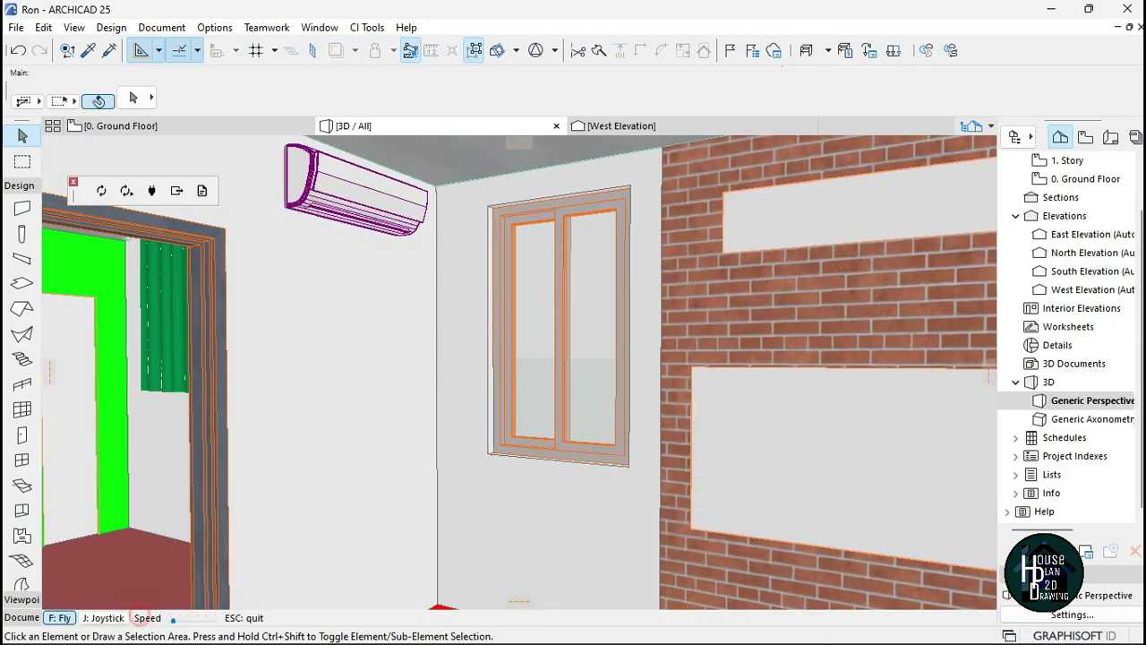
key("Up")
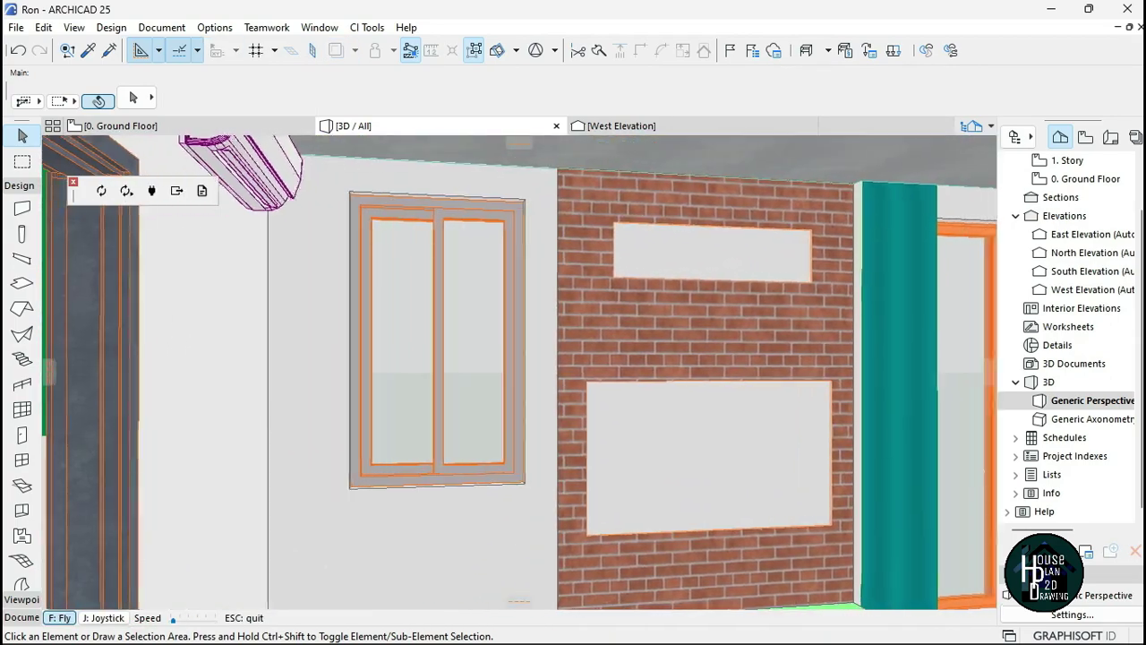
key("Left")
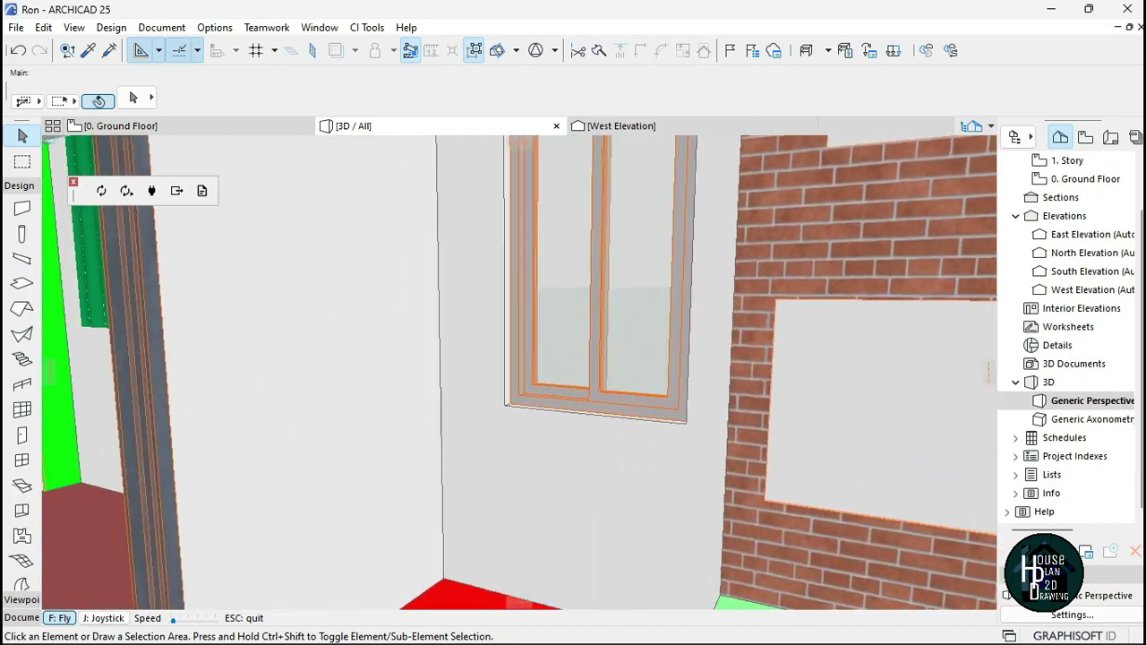
key("Escape")
In the ground-floor plan, move the burglary-bar beam about 26 mm at 180°, out of the window opening and clear of the wall face
left_click(238, 132)
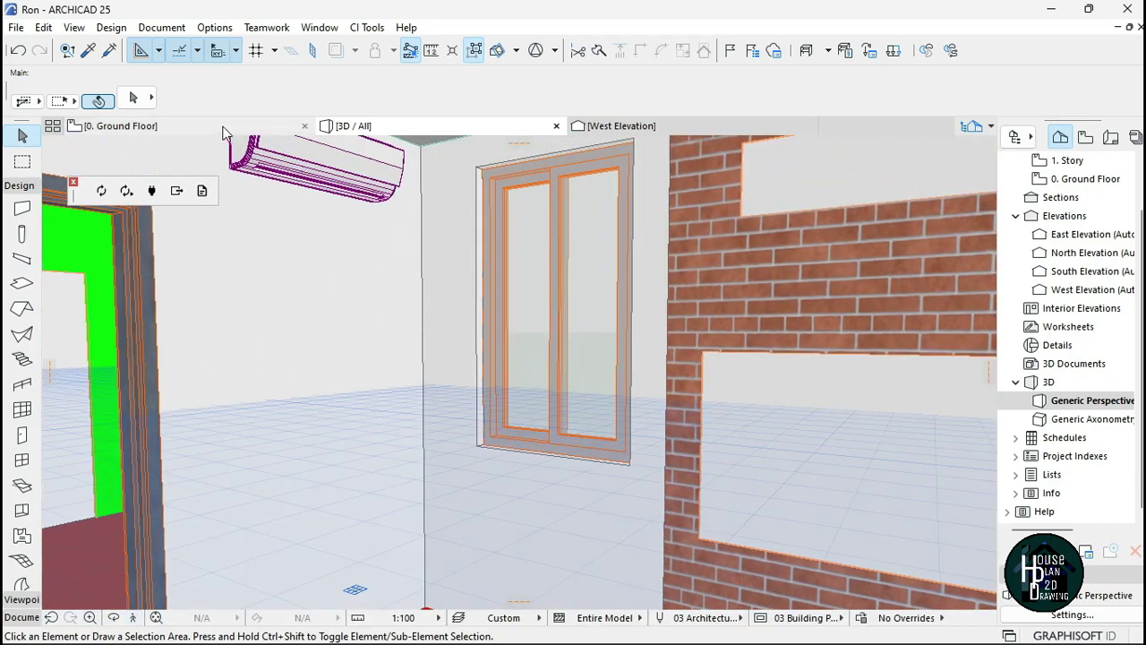
scroll(525, 386, "up", 6)
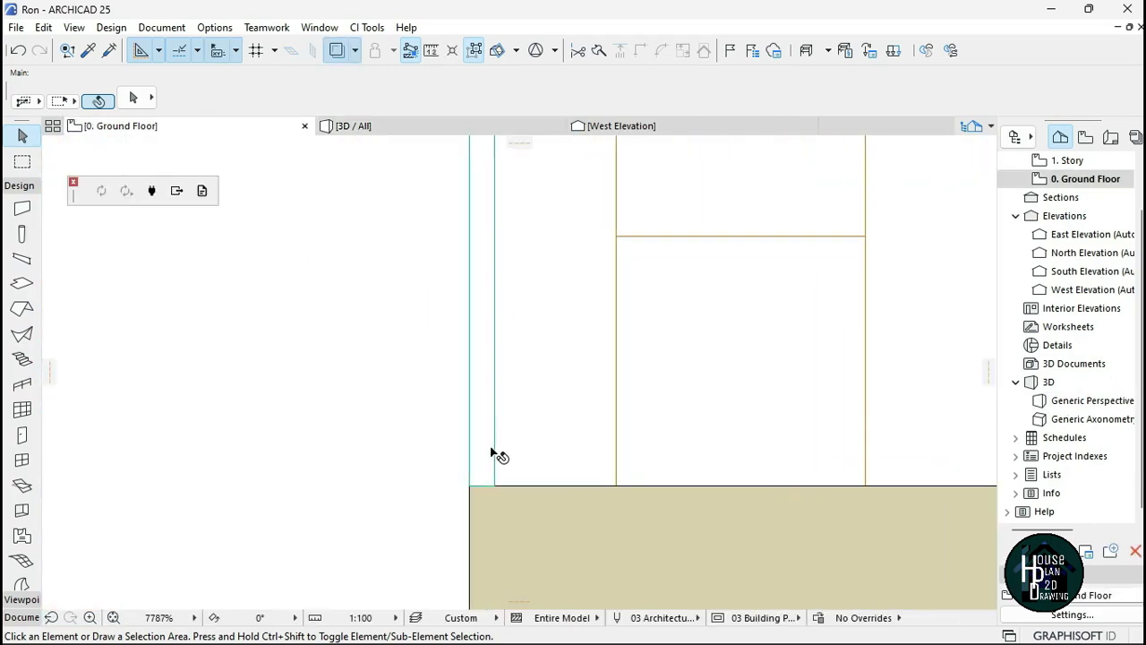
left_click(481, 454)
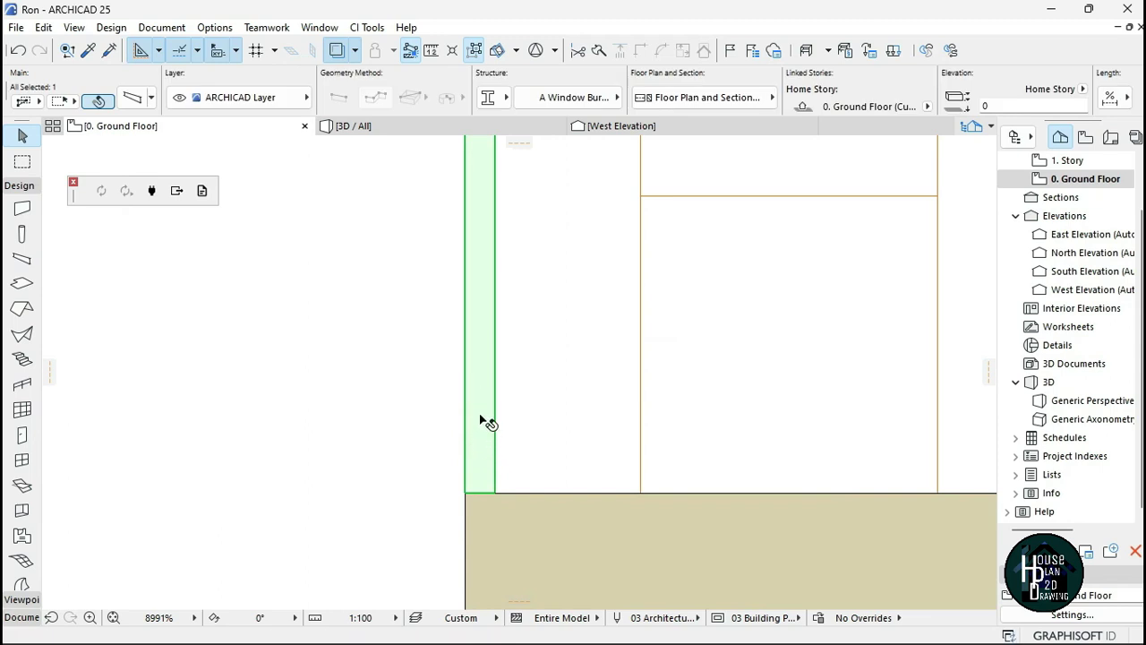
mouse_move(483, 437)
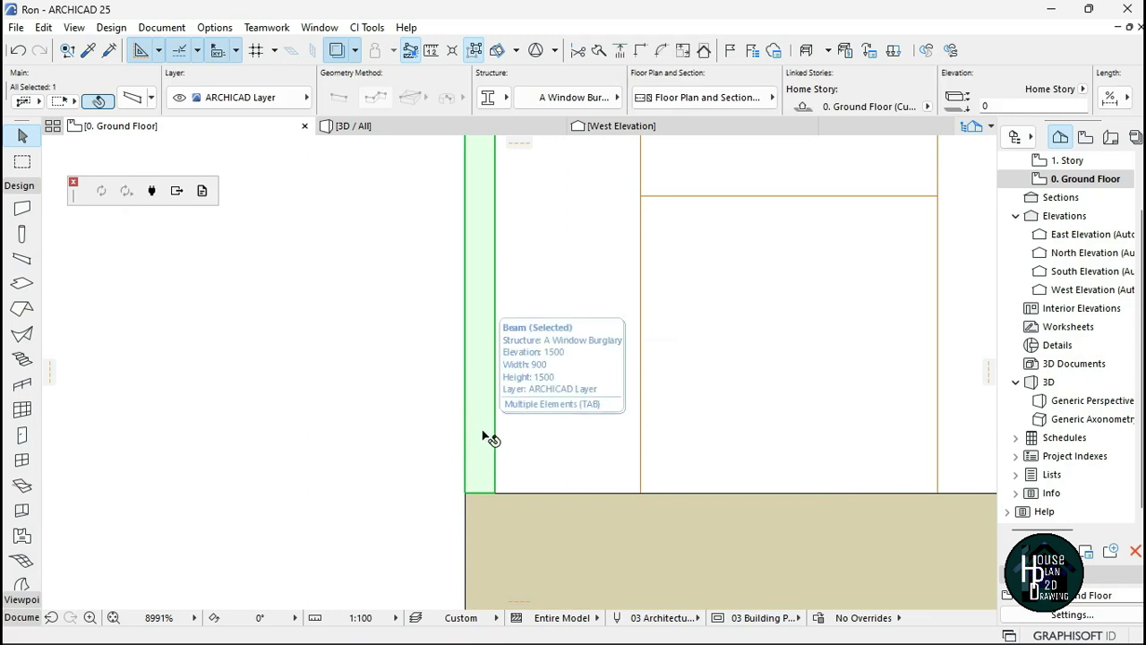
left_click(532, 458)
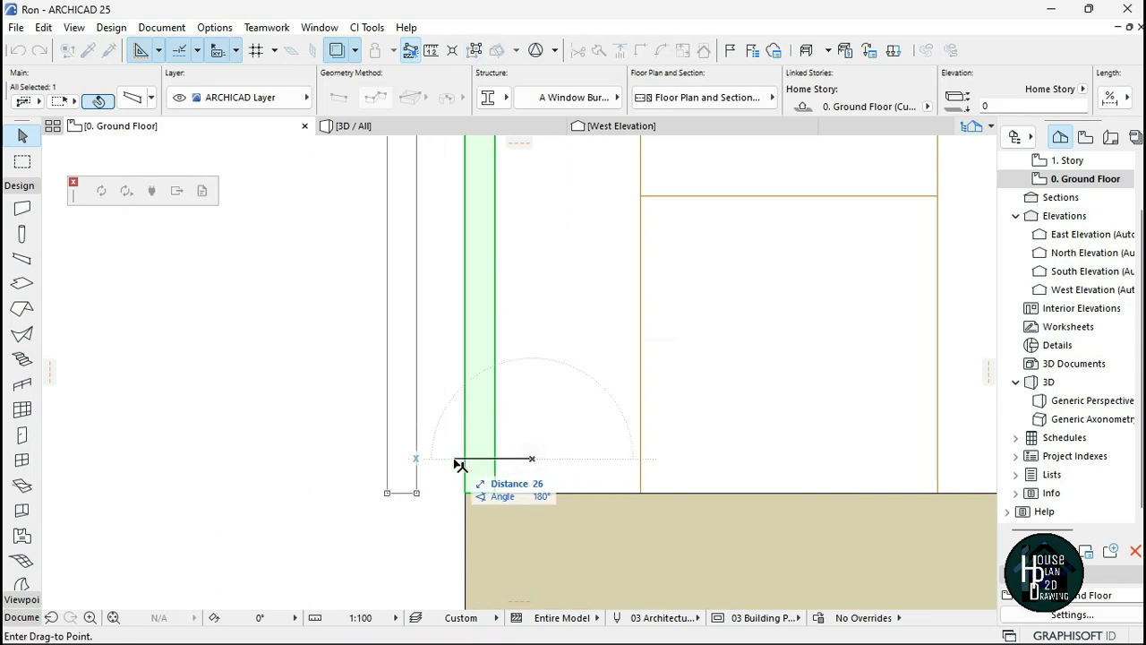
left_click(457, 464)
scroll(499, 470, "down", 5)
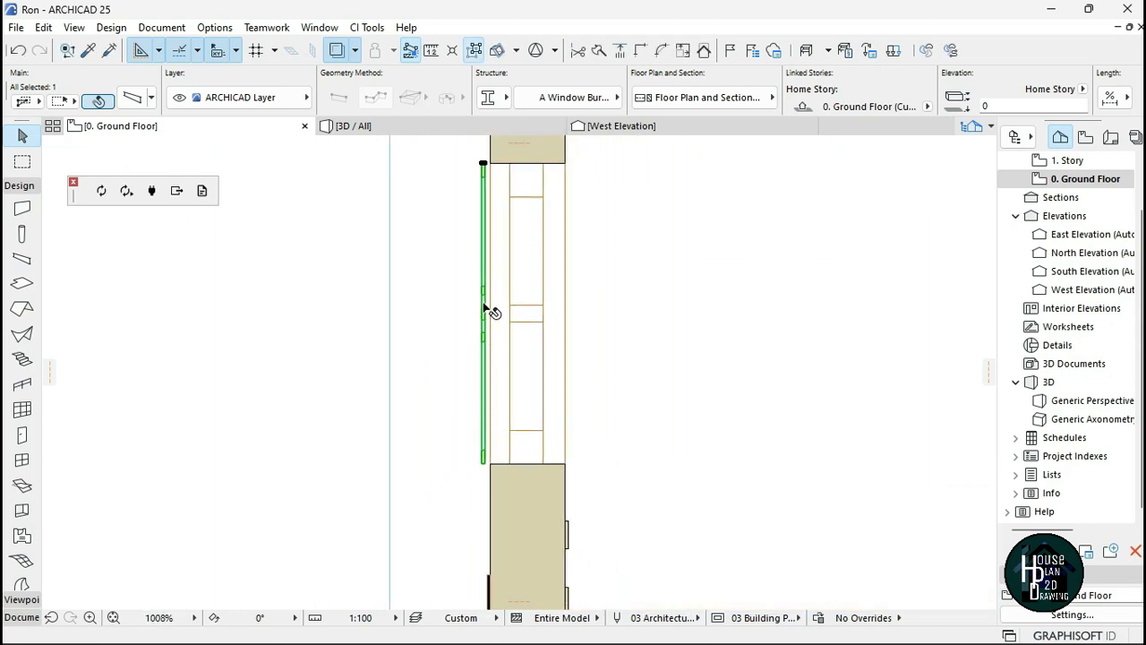
Examine the moved burglary-bar beam's height and surface against the window in the 3D perspective
left_click(411, 128)
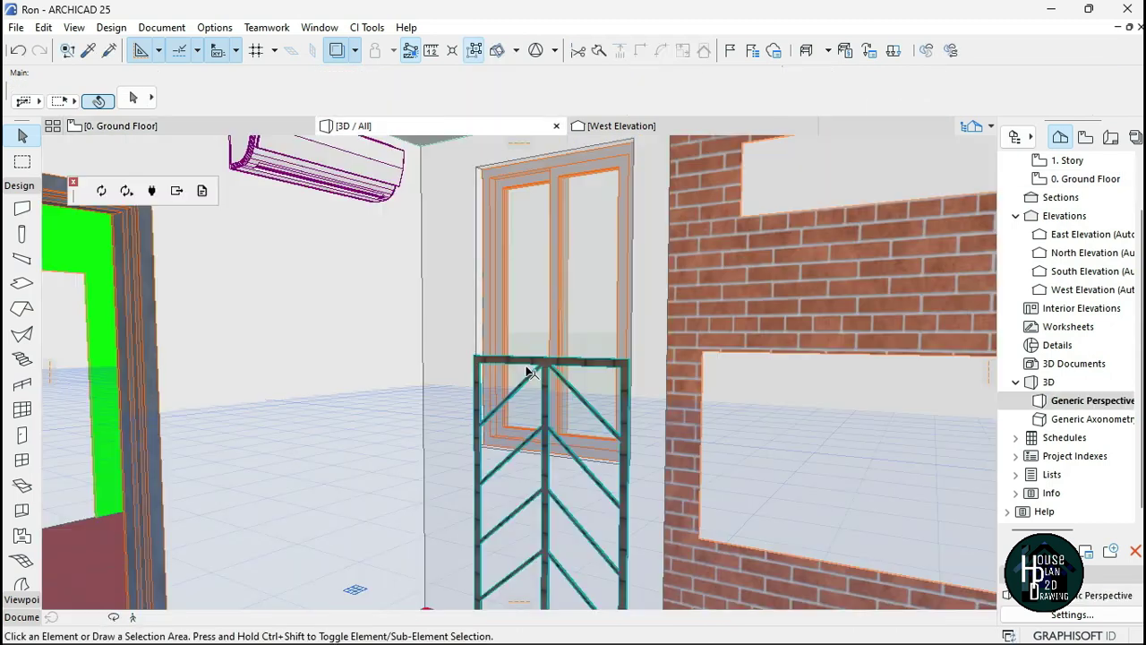
left_click(137, 622)
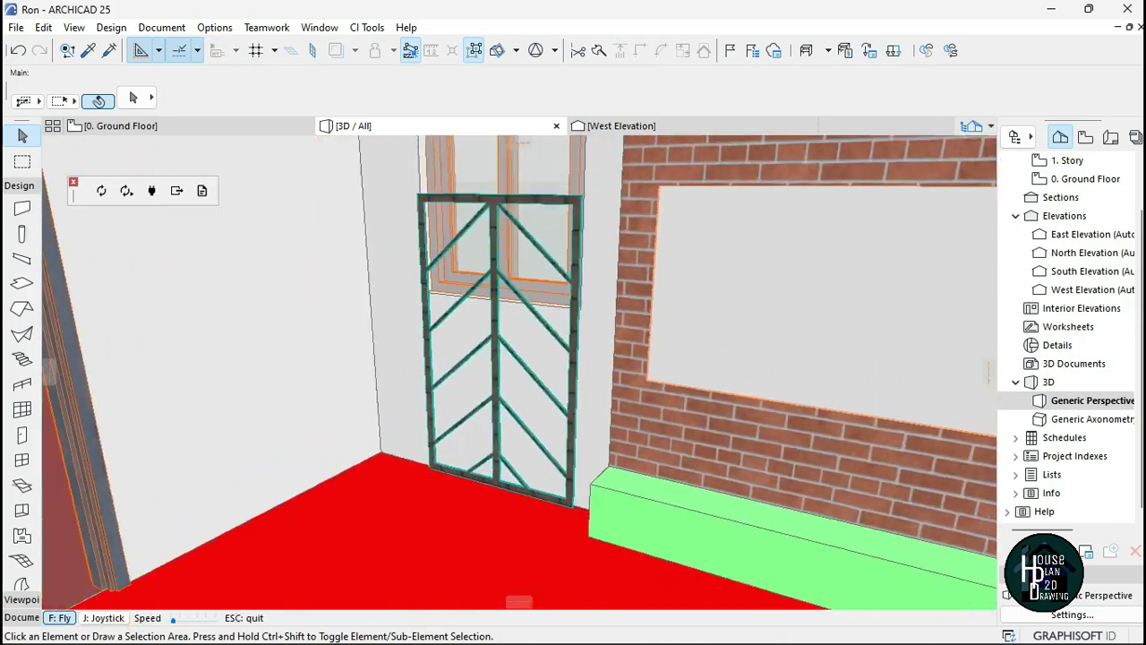
key("Escape")
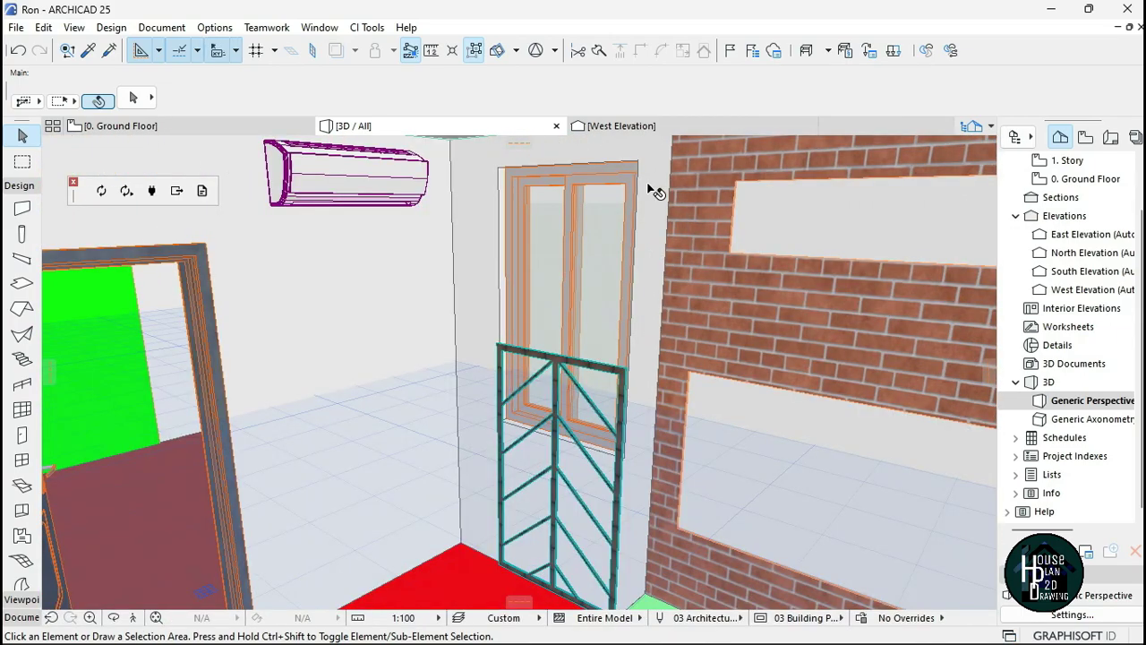
left_click(135, 618)
key("Up")
key("Escape")
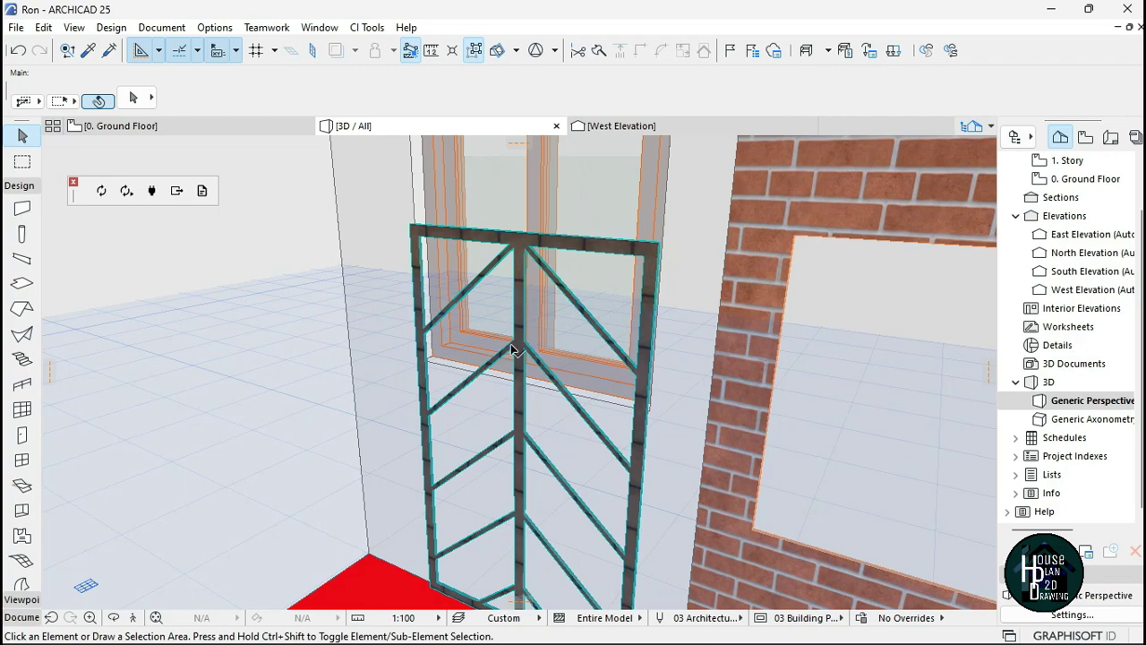
Override the burglary-bar beam's segment surfaces with Metal - Steel, linking the overrides so all faces match
left_click(521, 255)
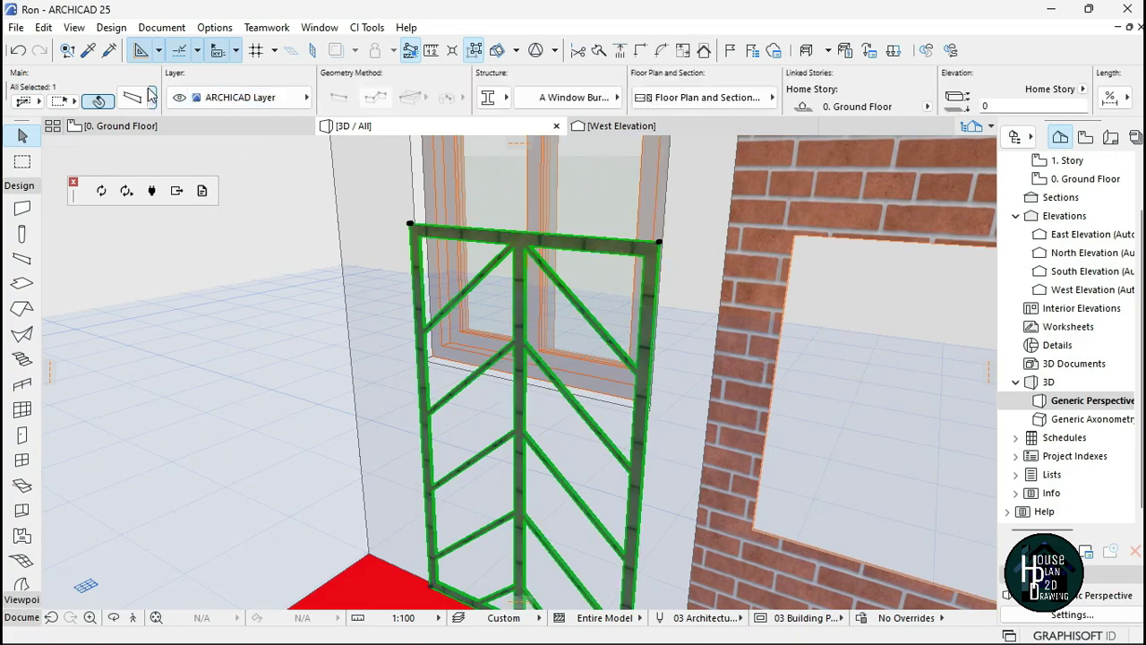
left_click(131, 101)
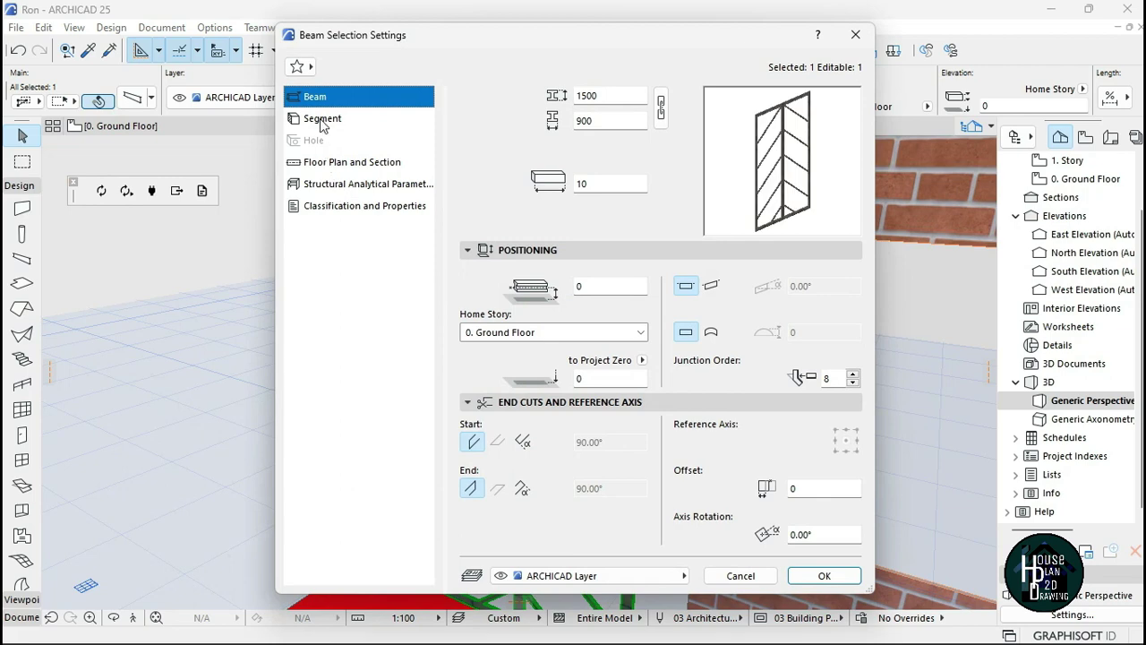
left_click(351, 120)
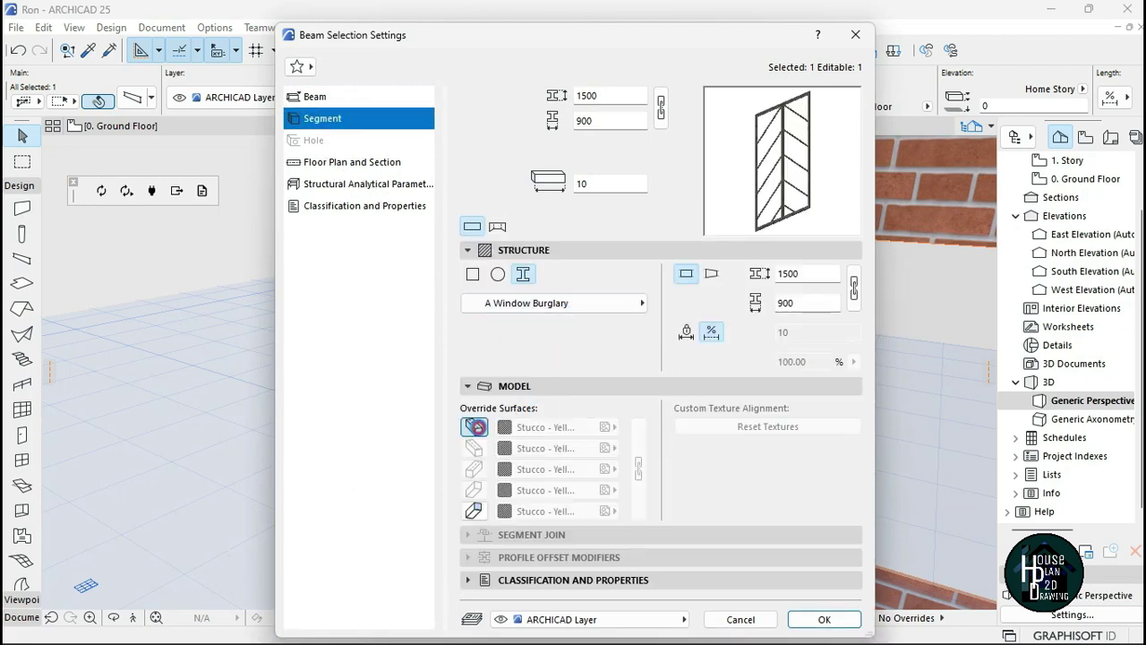
left_click(474, 512)
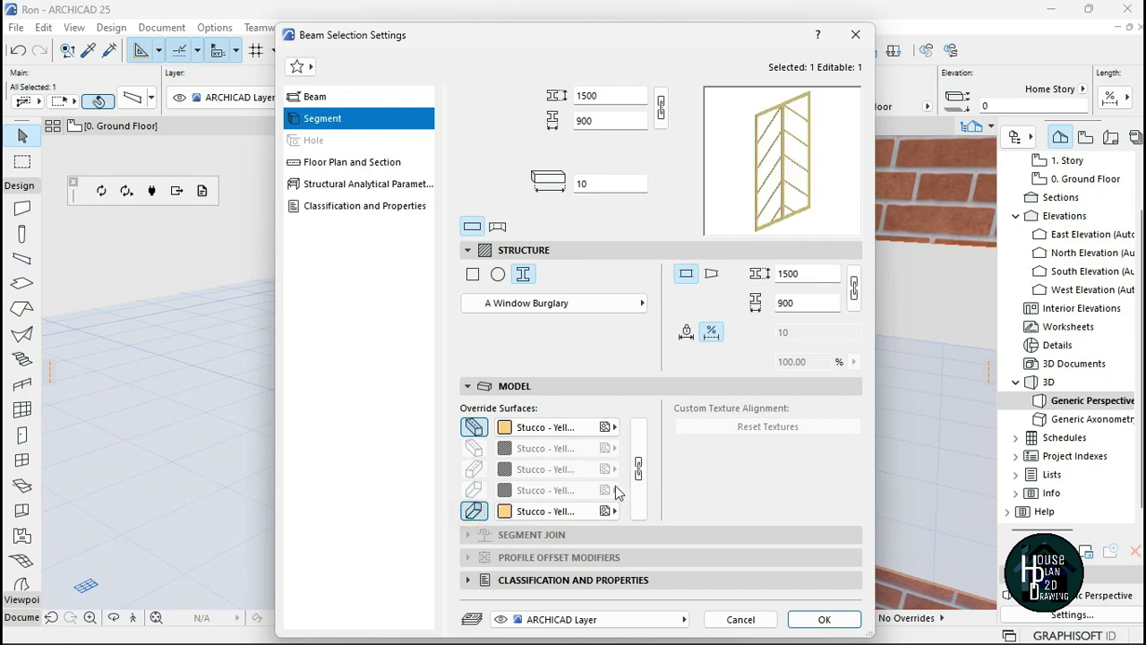
left_click(546, 427)
scroll(714, 235, "up", 2)
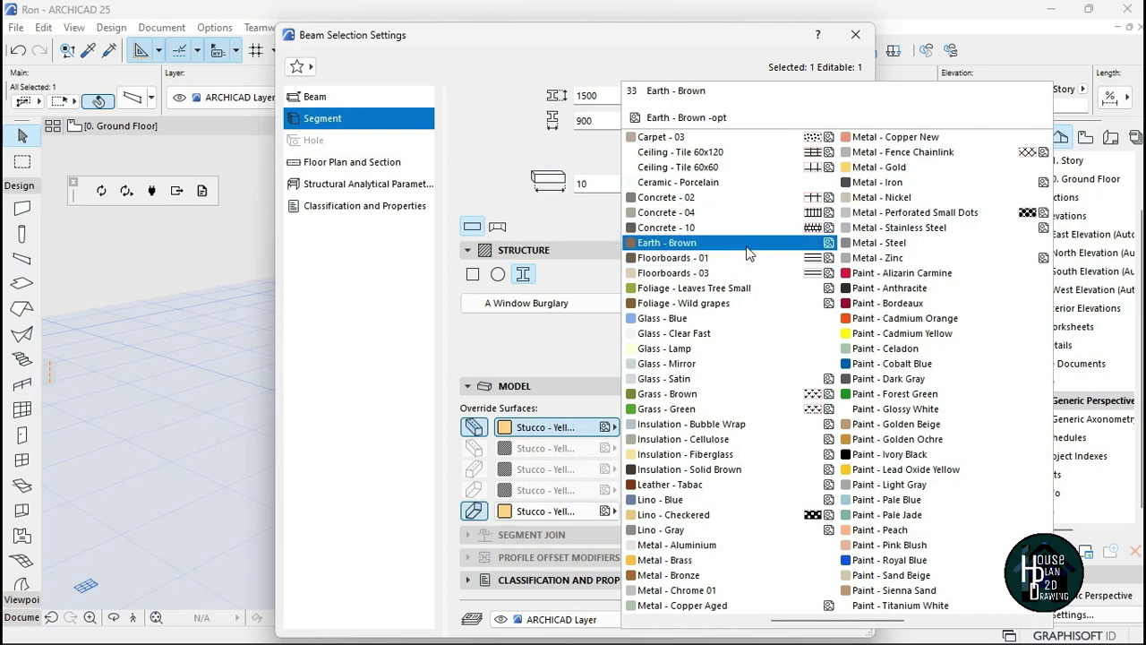
left_click(915, 243)
left_click(638, 465)
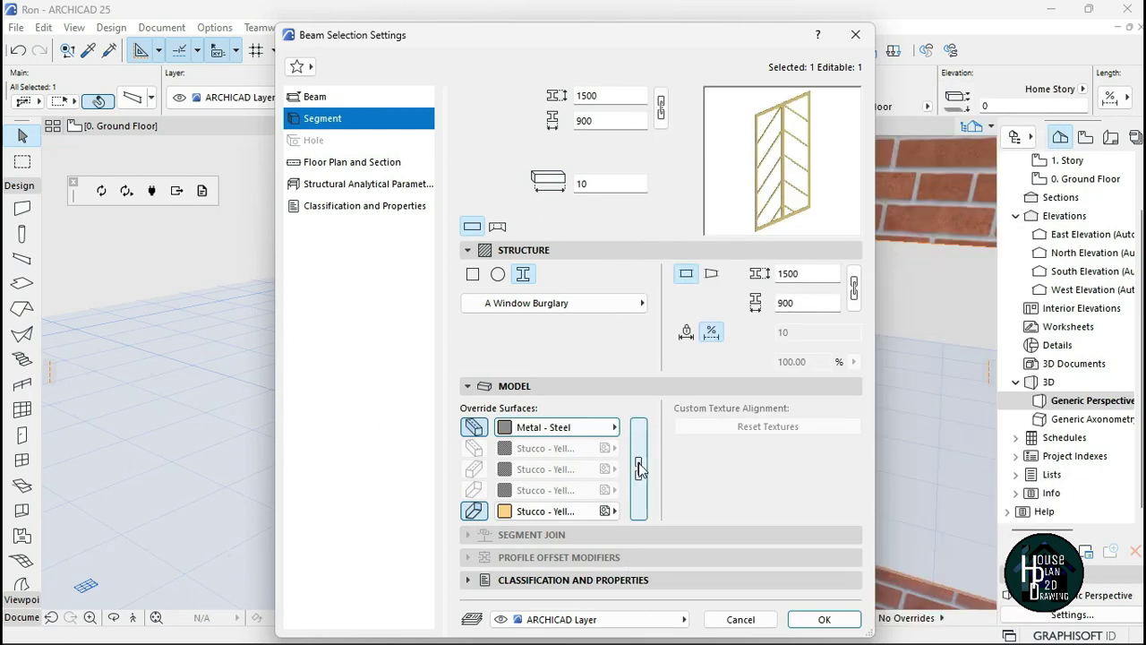
left_click(793, 620)
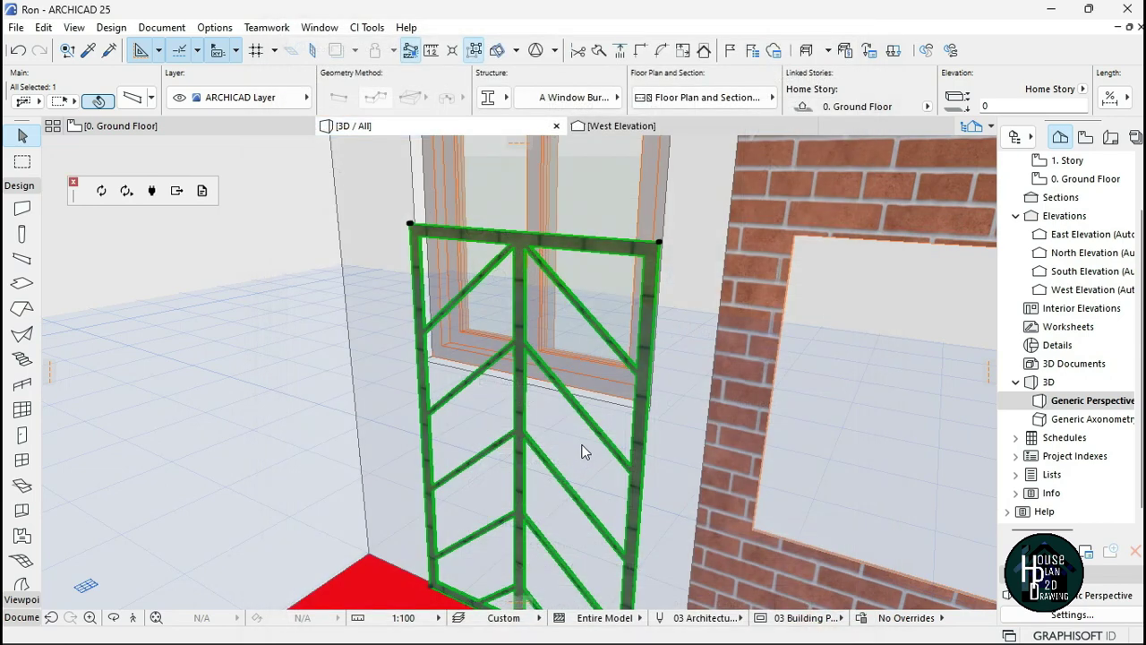
key("Escape")
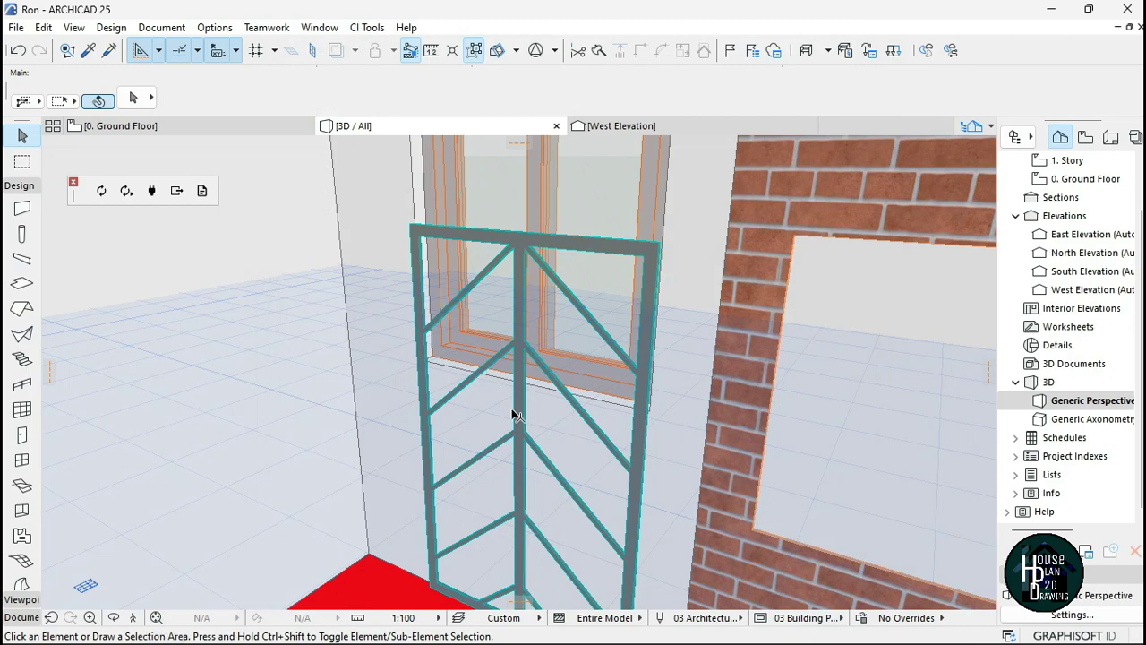
In the West Elevation, move the burglary-bar beam up by its upper corner onto the window's matching upper corner
left_click(627, 125)
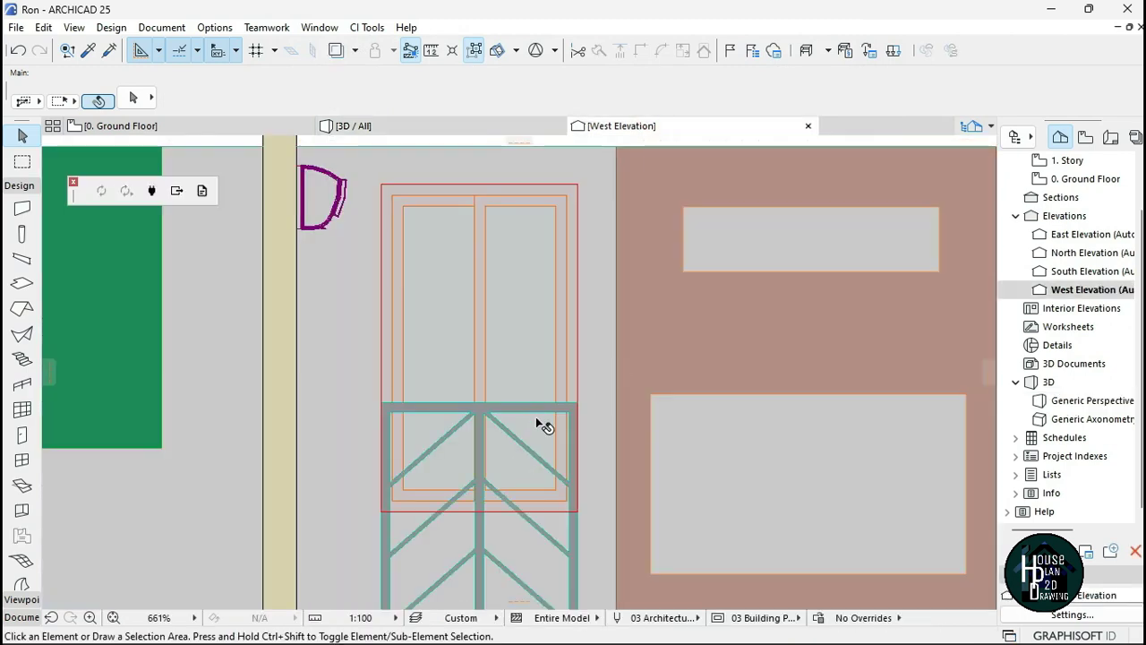
left_click(533, 414)
scroll(577, 421, "up", 5)
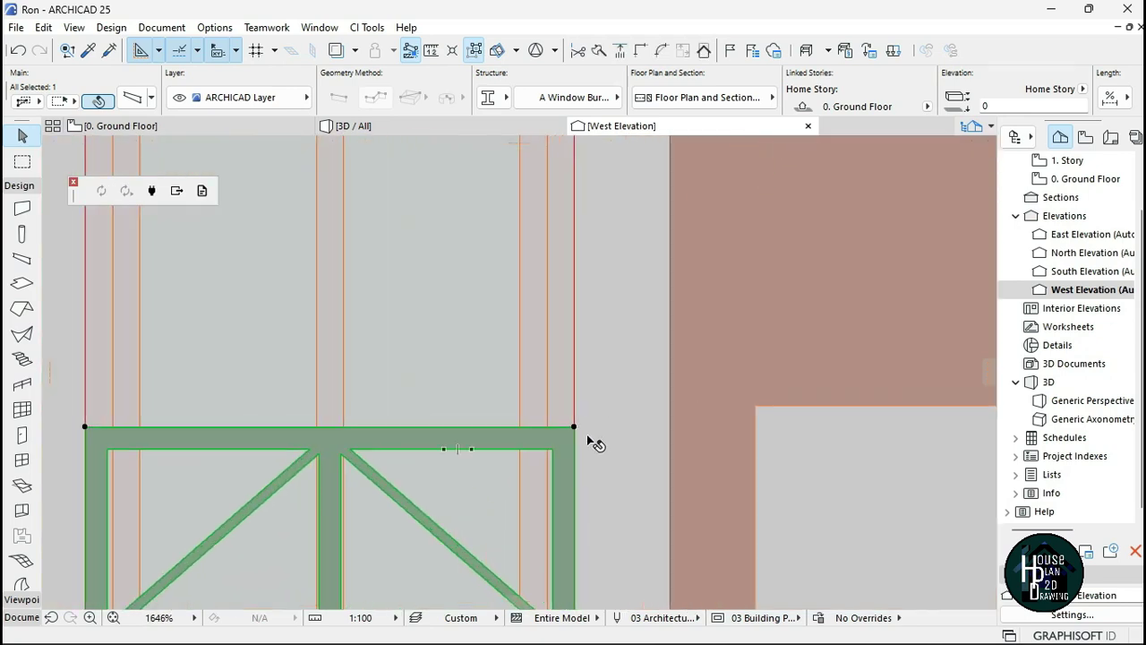
key("ctrl+d")
left_click(573, 427)
scroll(575, 427, "down", 5)
scroll(578, 209, "up", 5)
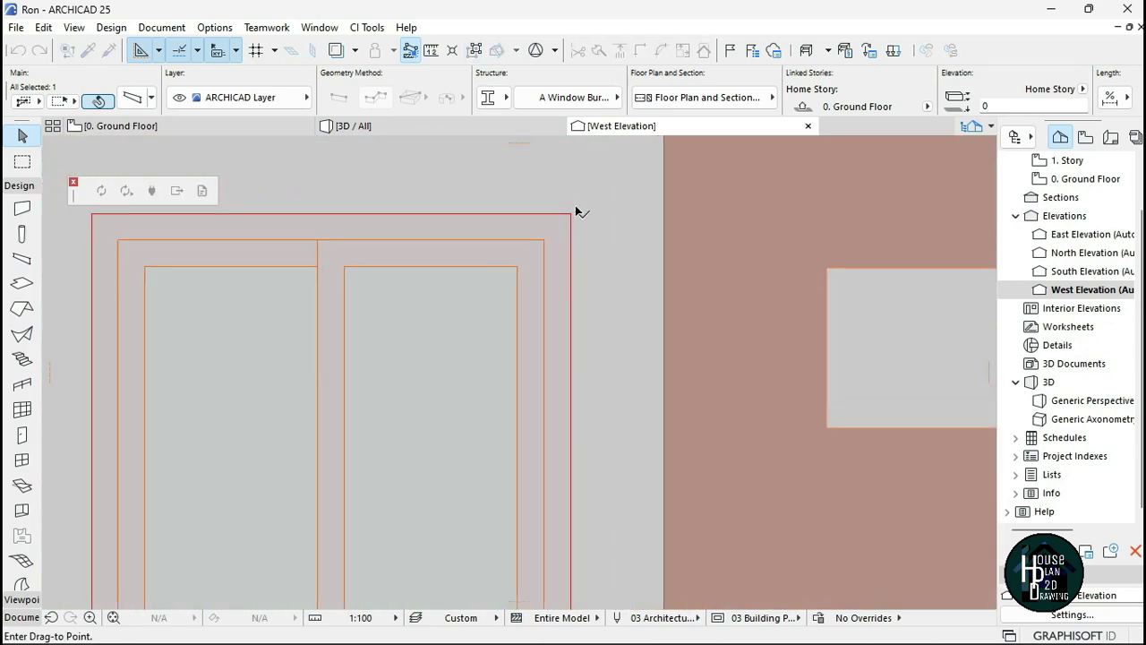
left_click(571, 218)
scroll(605, 309, "down", 5)
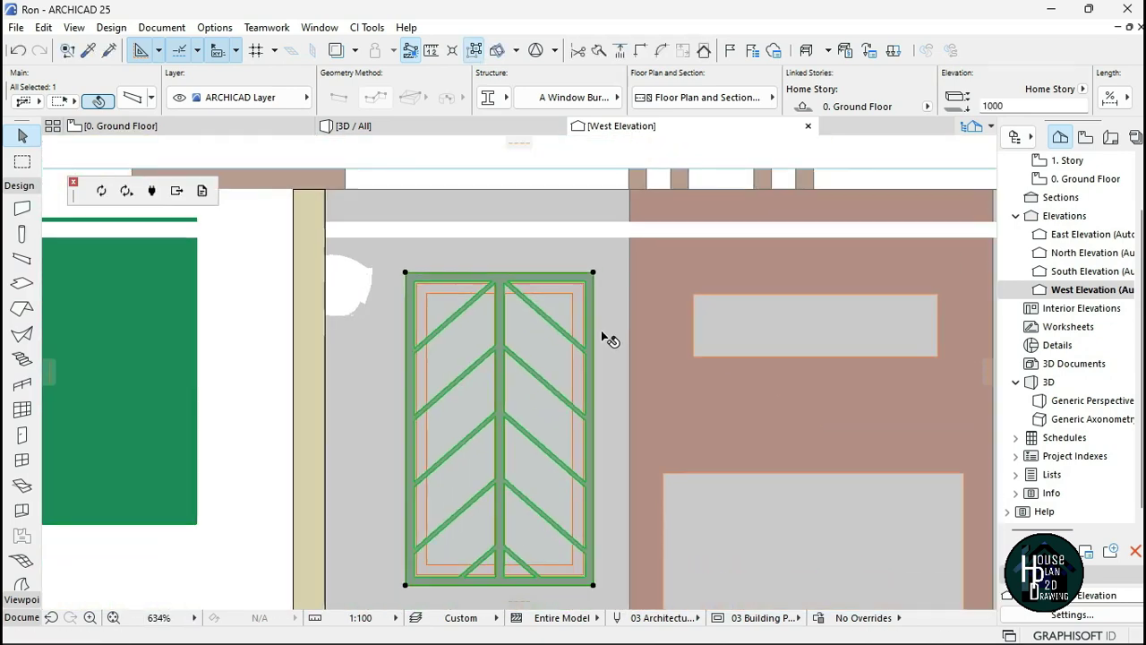
scroll(589, 354, "up", 2)
key("Escape")
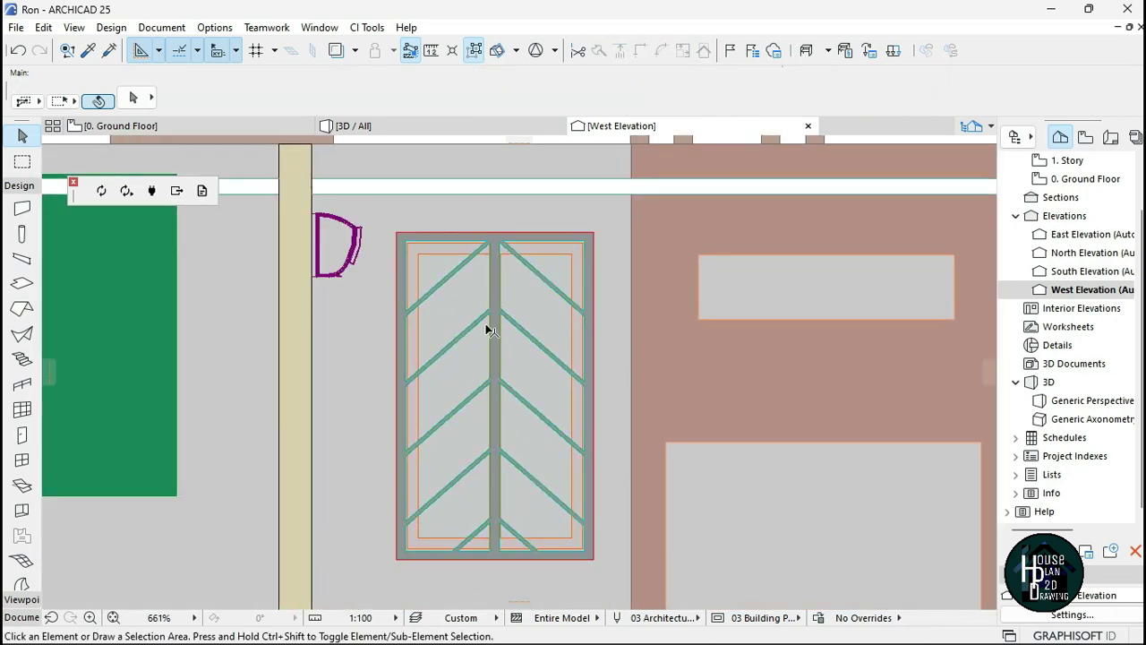
Inspect the repositioned burglary bars over the window from several angles in the 3D perspective
left_click(414, 127)
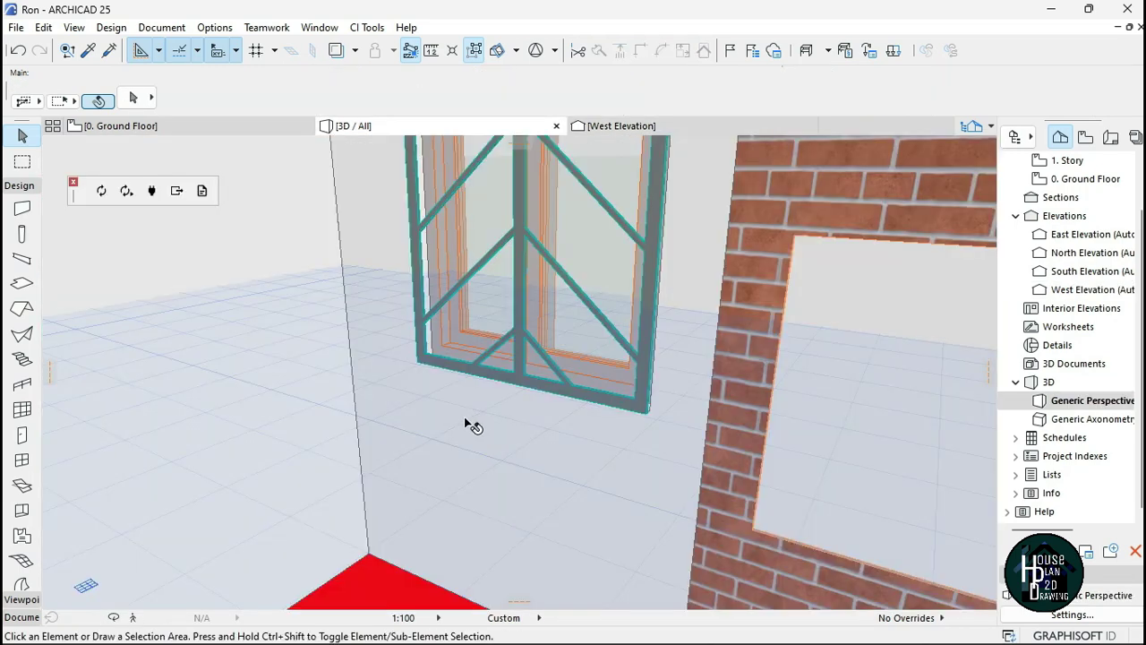
left_click(133, 616)
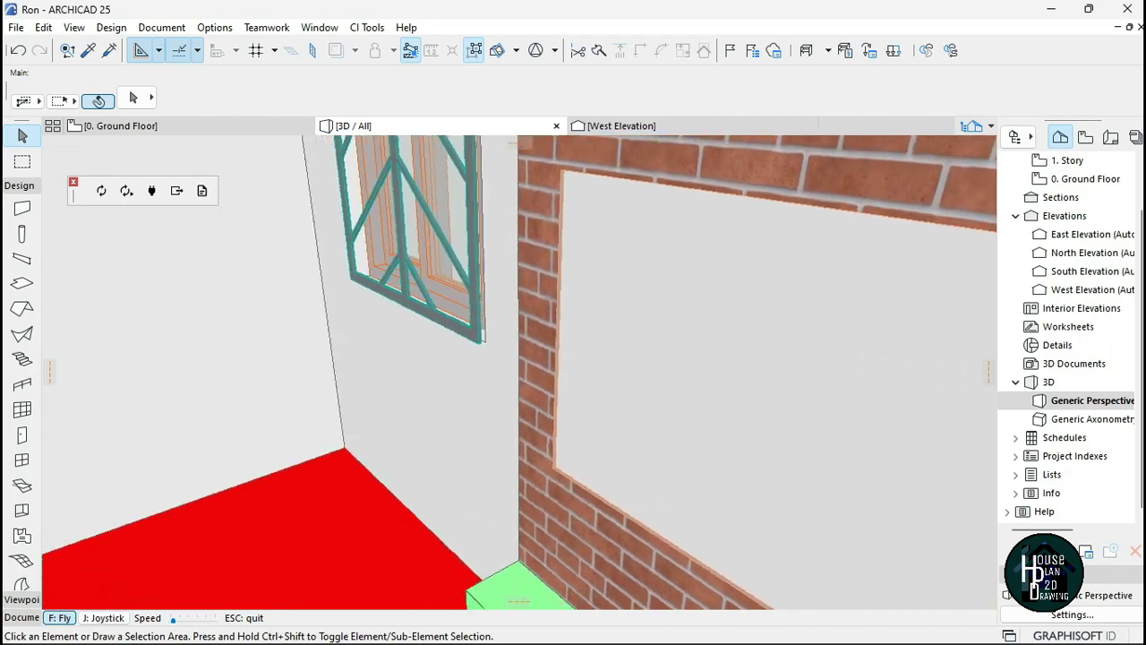
key("Up")
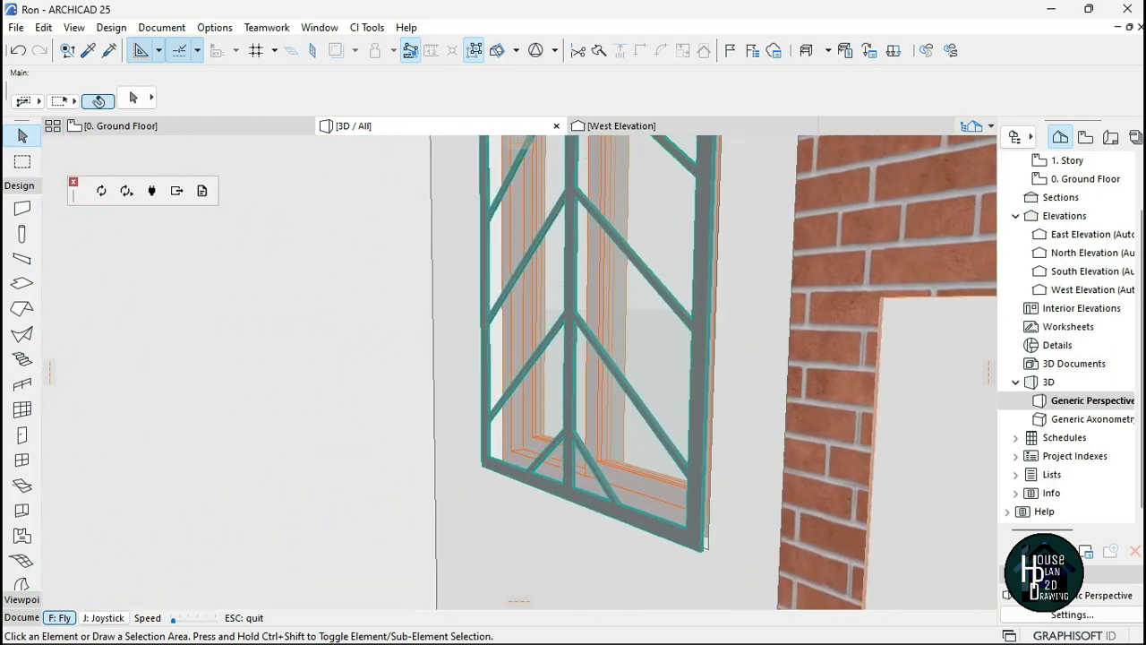
key("Down")
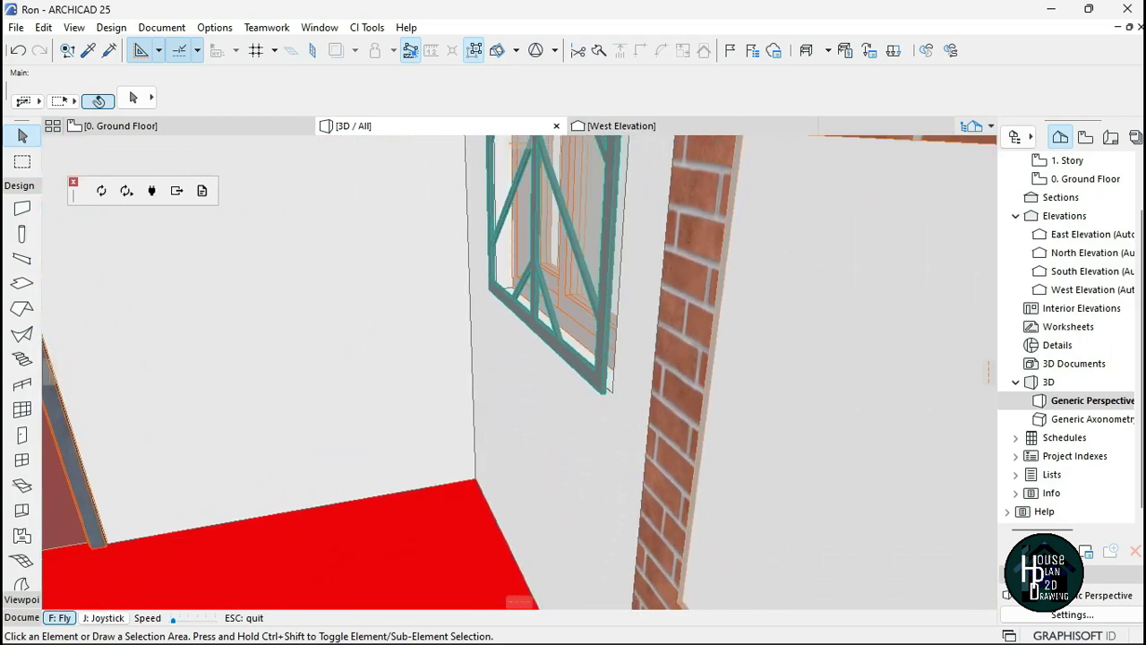
key("Down")
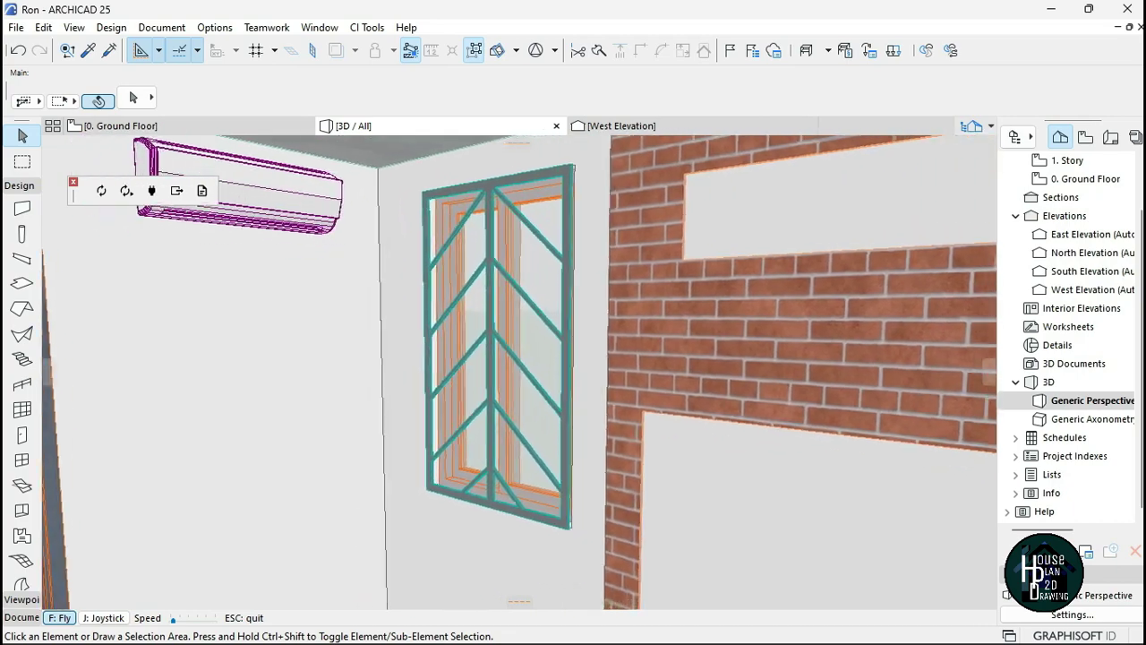
key("Down")
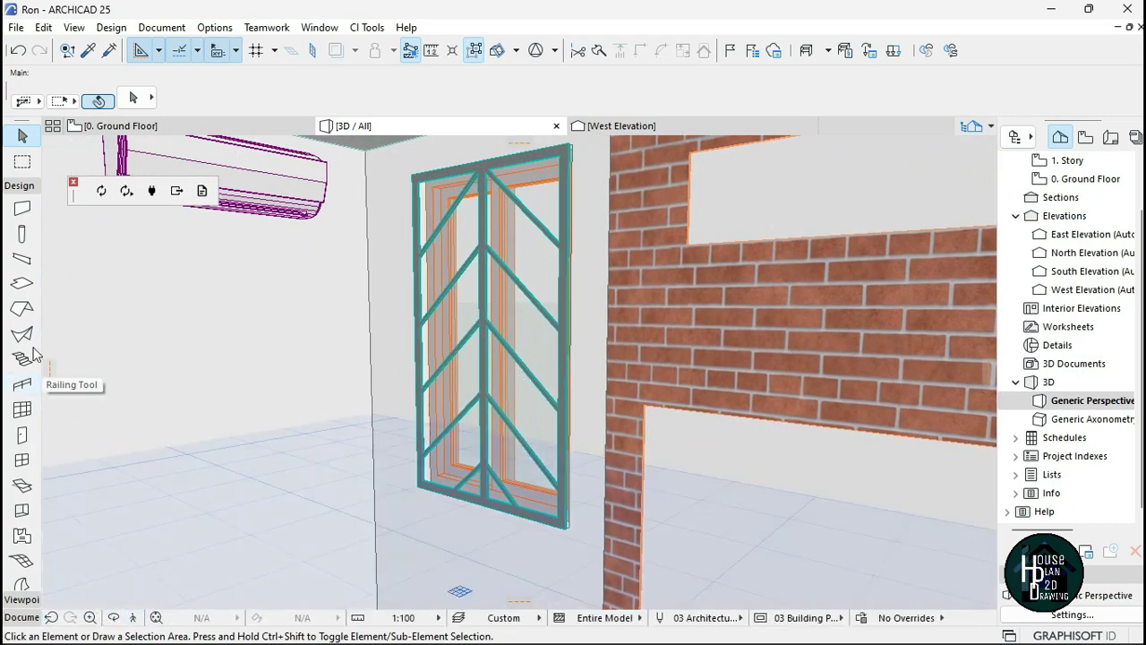
left_click(19, 185)
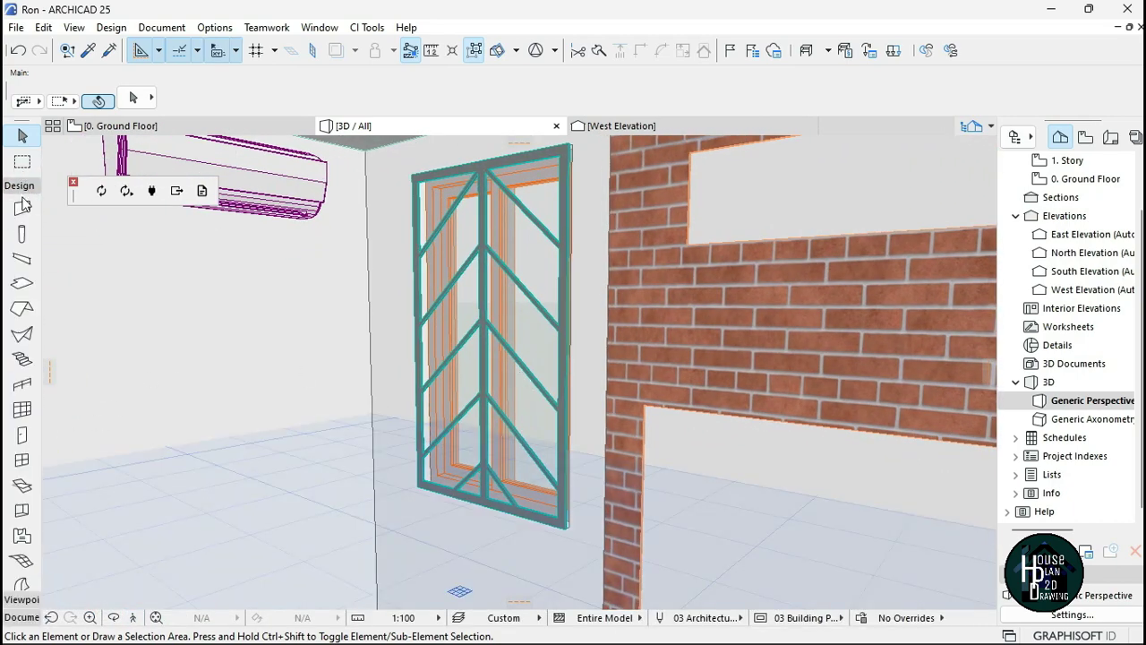
Place a 300 × 300 rectangular opening in the wall below the window and open the West Elevation
scroll(22, 412, "down", 3)
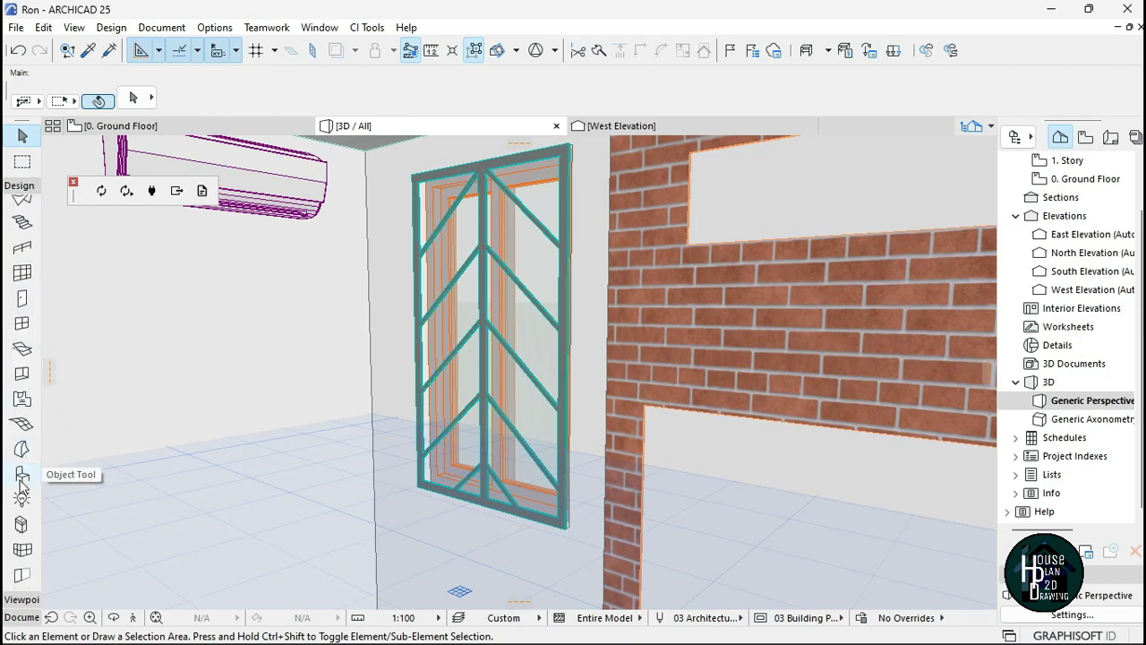
left_click(23, 376)
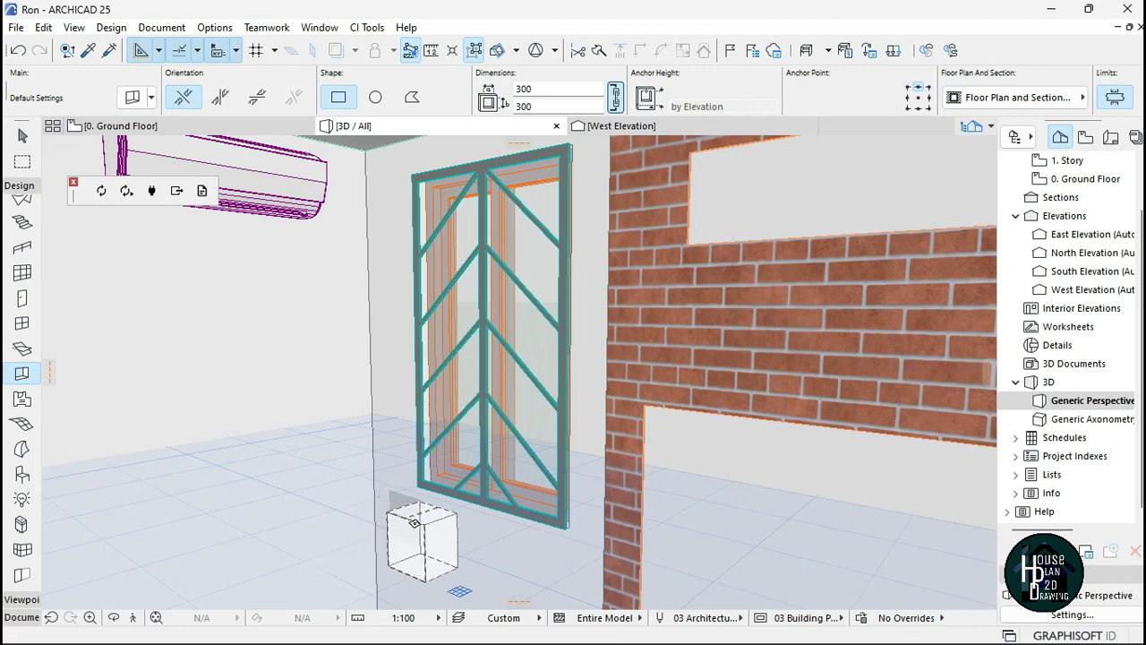
left_click(437, 532)
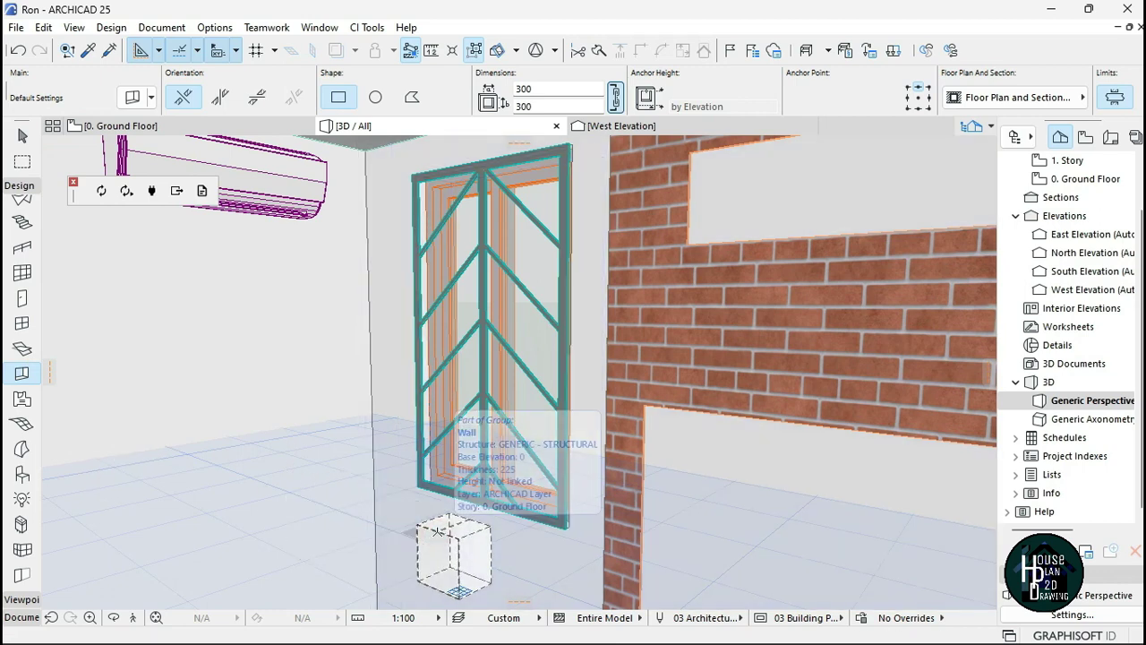
key("Escape")
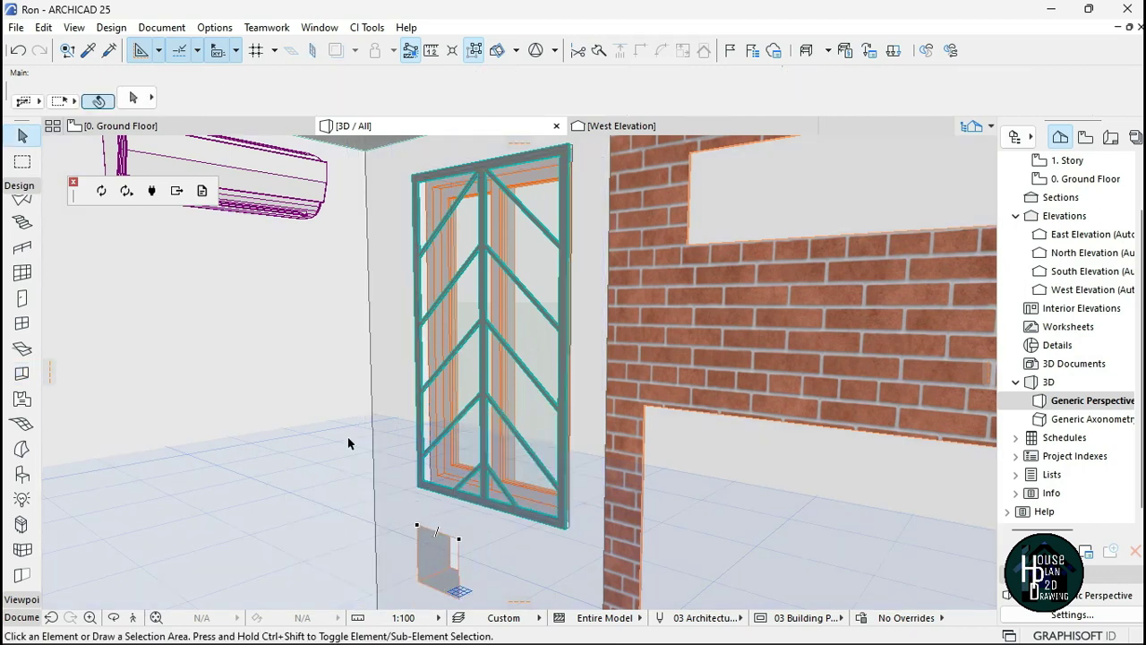
left_click(687, 129)
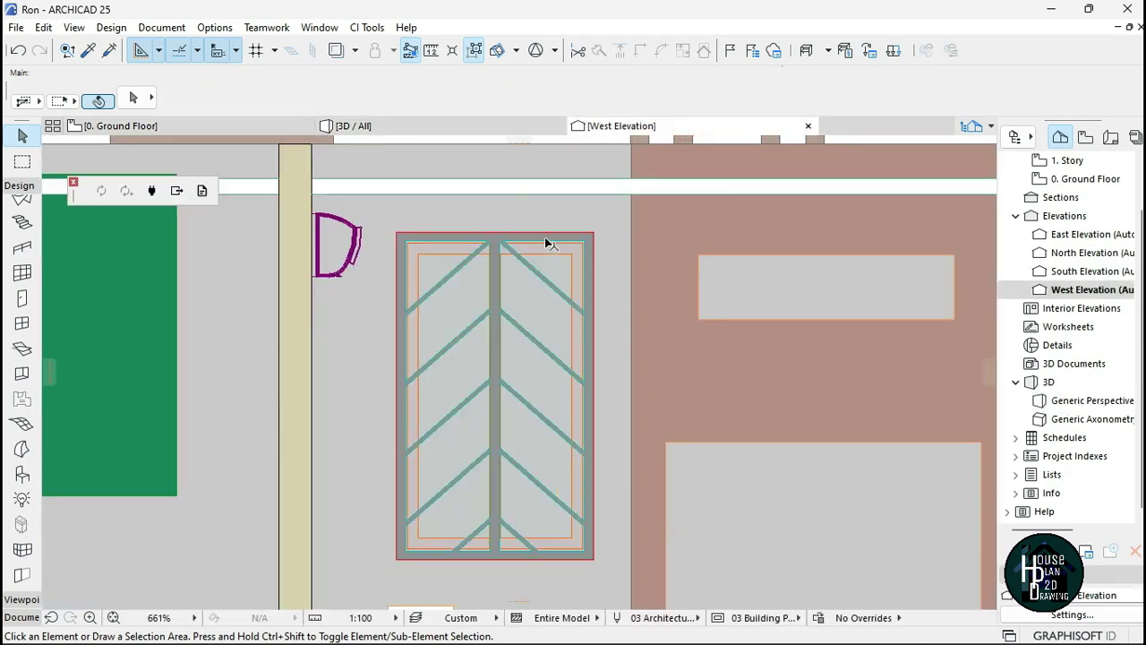
scroll(543, 260, "down", 3)
scroll(501, 376, "up", 5)
left_click(494, 367)
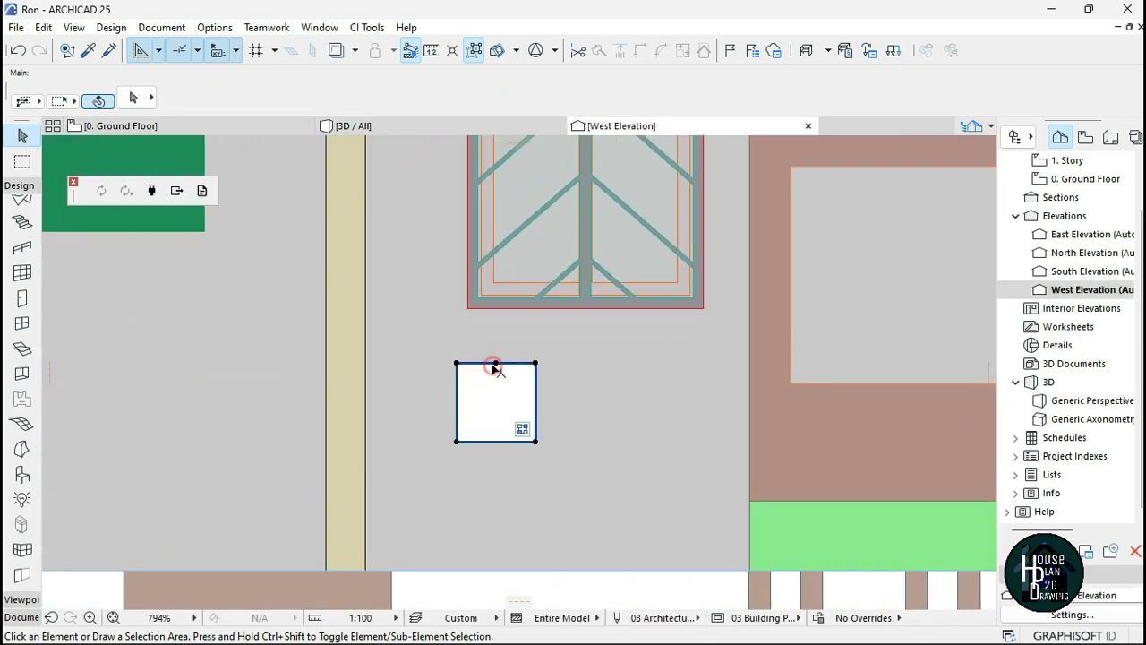
left_click(463, 407)
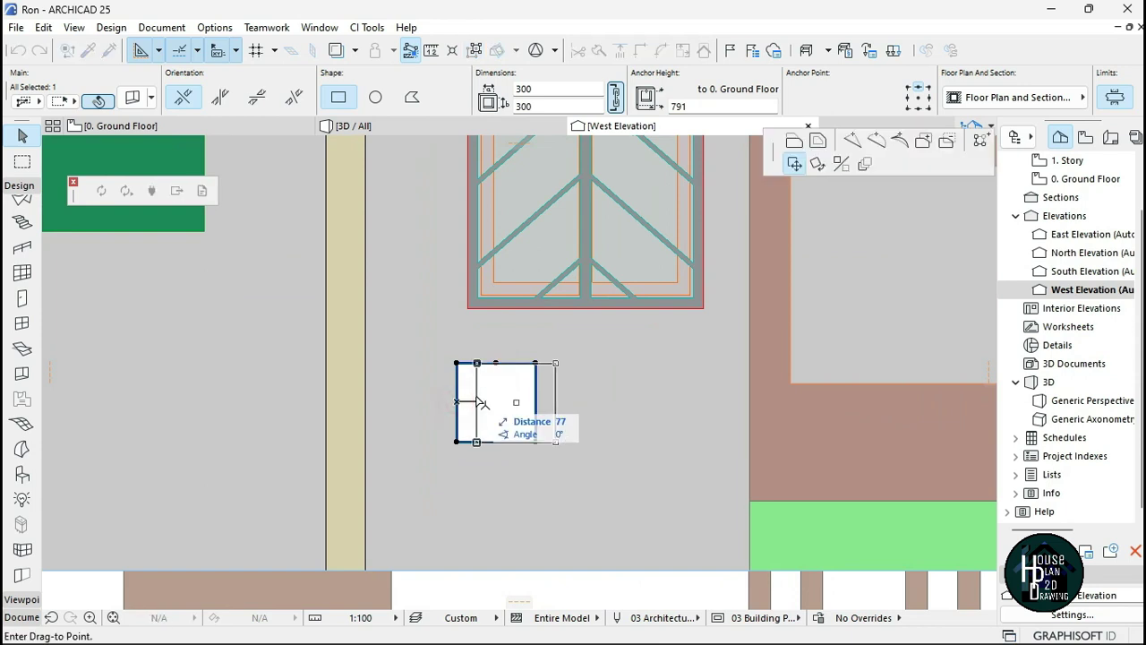
key("Escape")
Move the burglary-bar beam horizontally off the window and over the adjacent brick wall
scroll(567, 302, "up", 5)
left_click(612, 265)
scroll(584, 373, "down", 8)
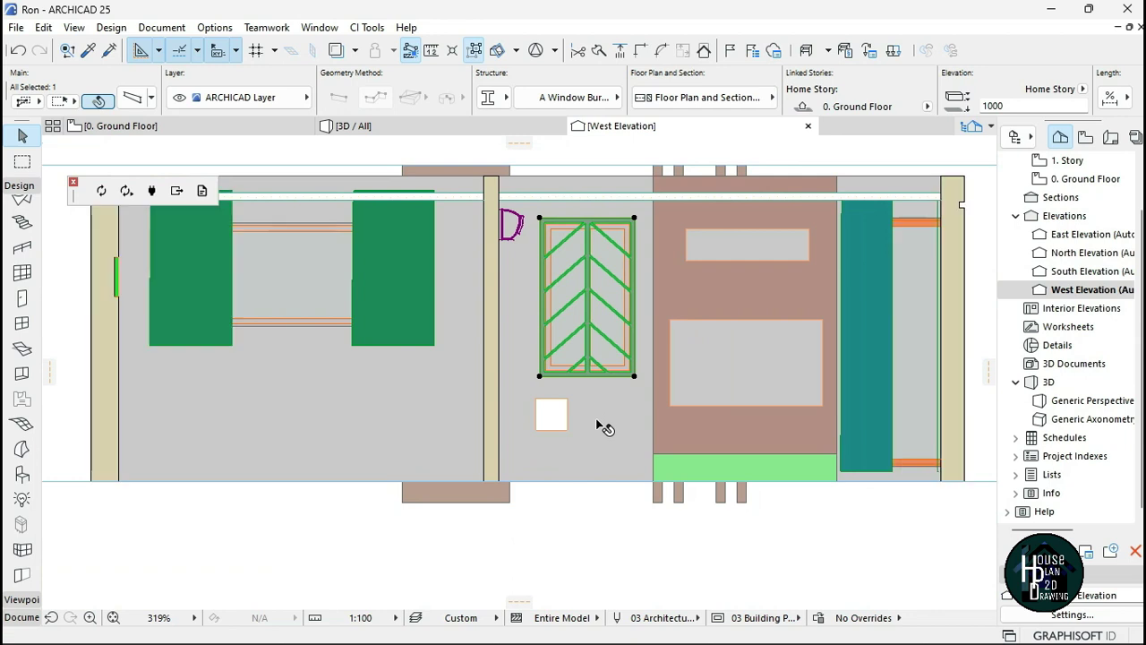
key("ctrl+d")
left_click(596, 422)
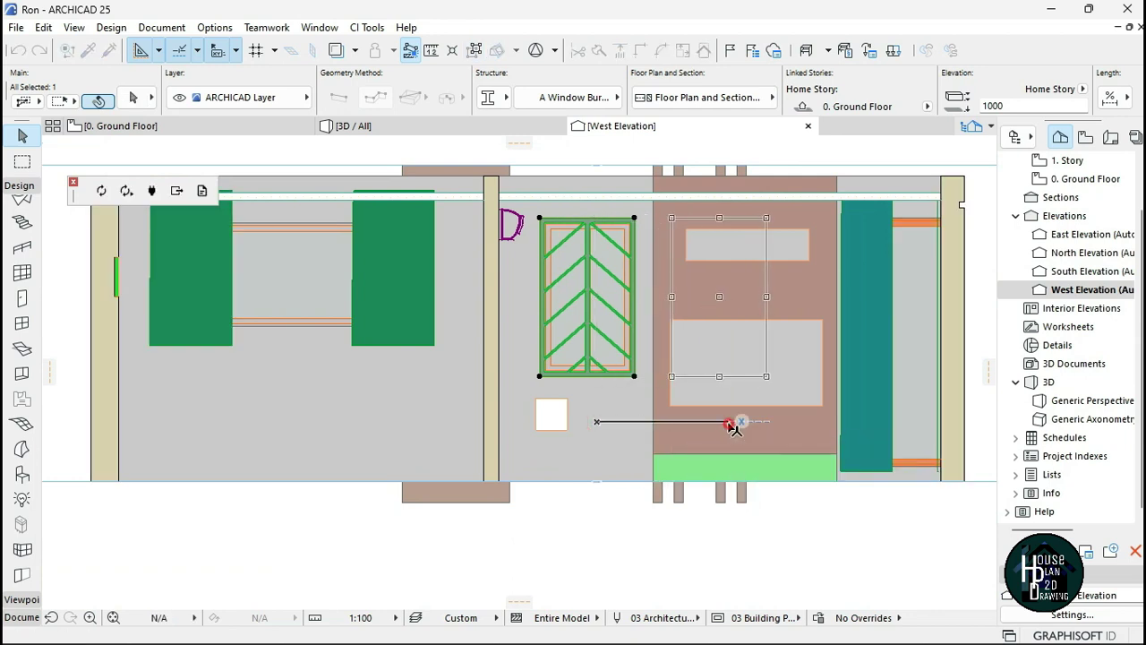
left_click(596, 371)
scroll(586, 358, "up", 4)
key("Escape")
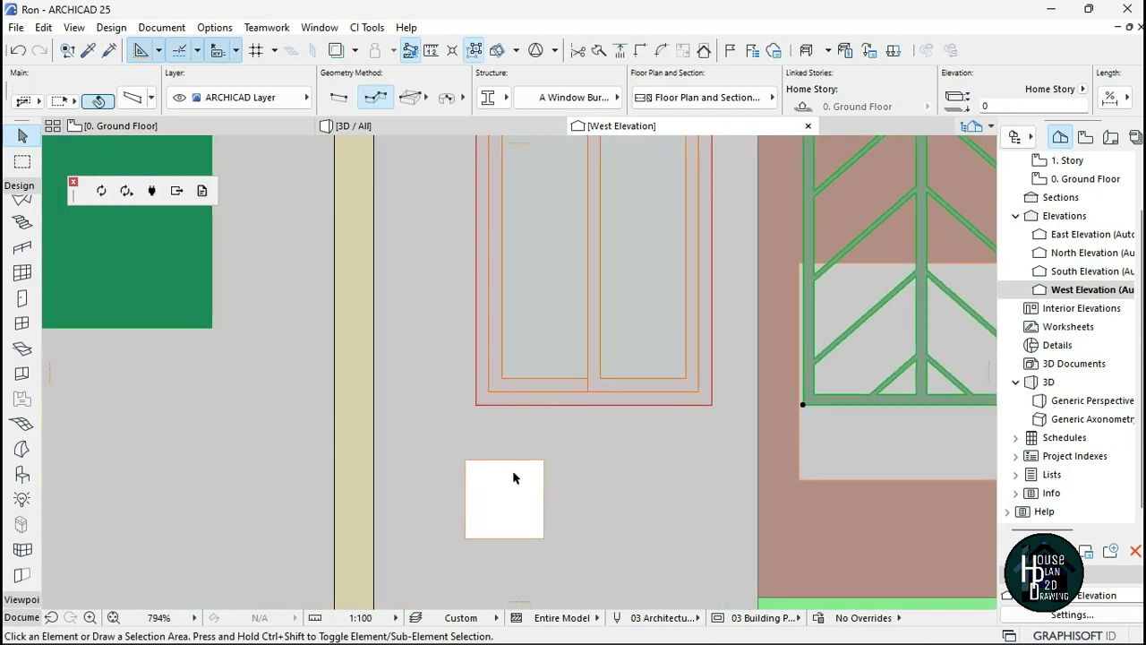
Inspect the small opening below the window up close in the 3D perspective
left_click(512, 465)
key("Escape")
left_click(430, 126)
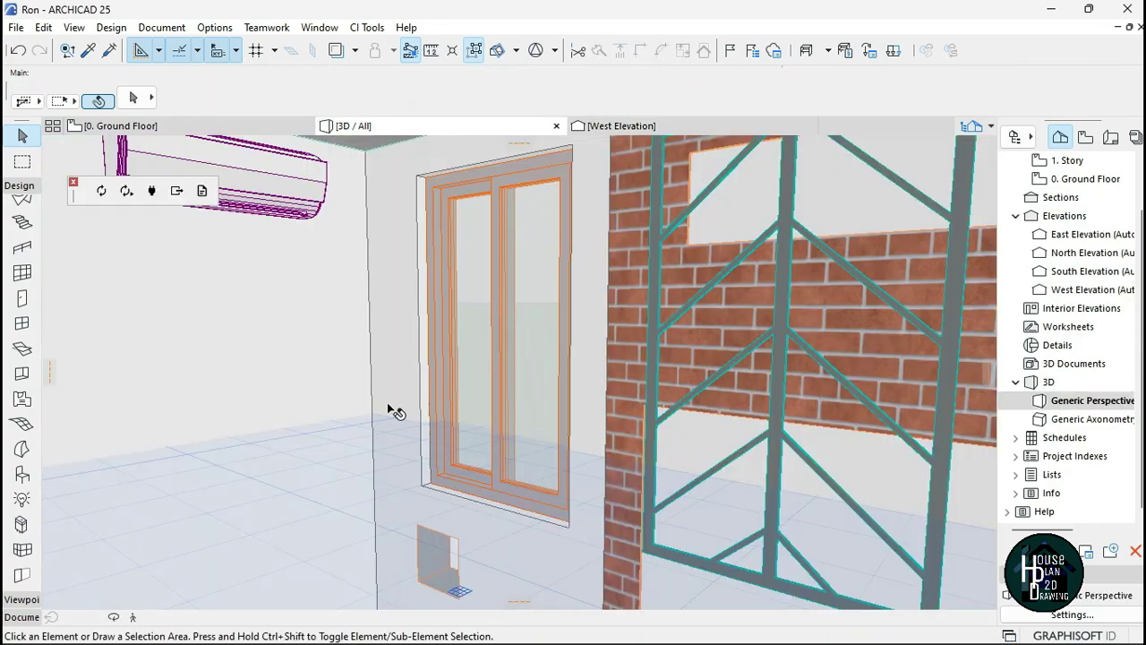
left_click(135, 615)
key("Up")
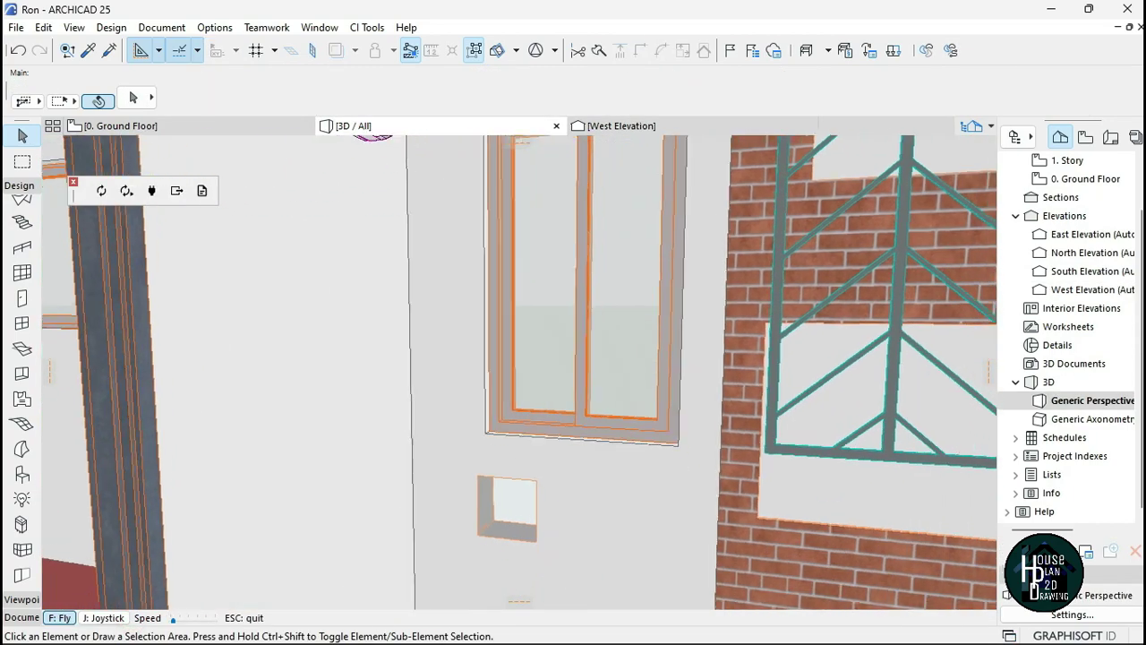
key("Up")
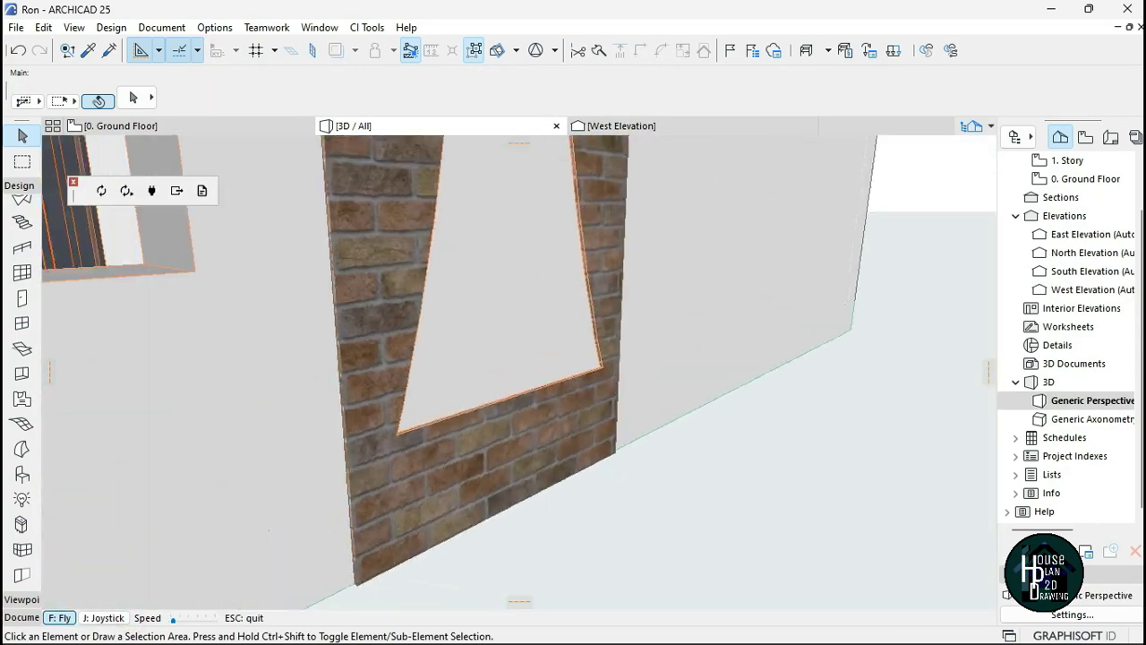
key("Up")
key("Down")
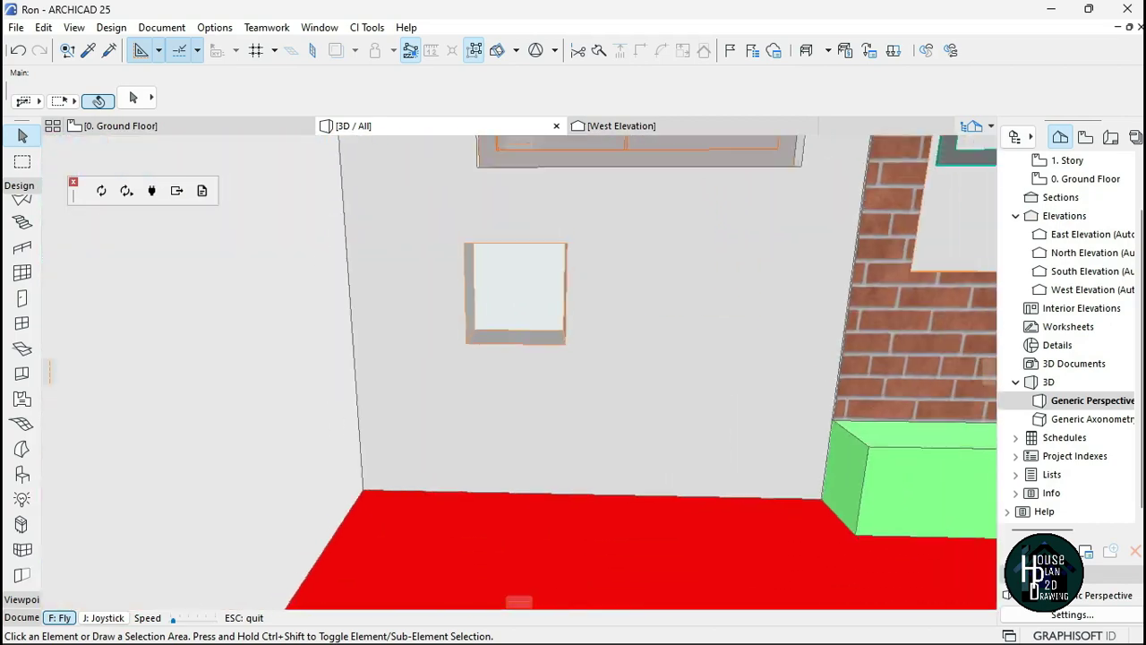
key("Escape")
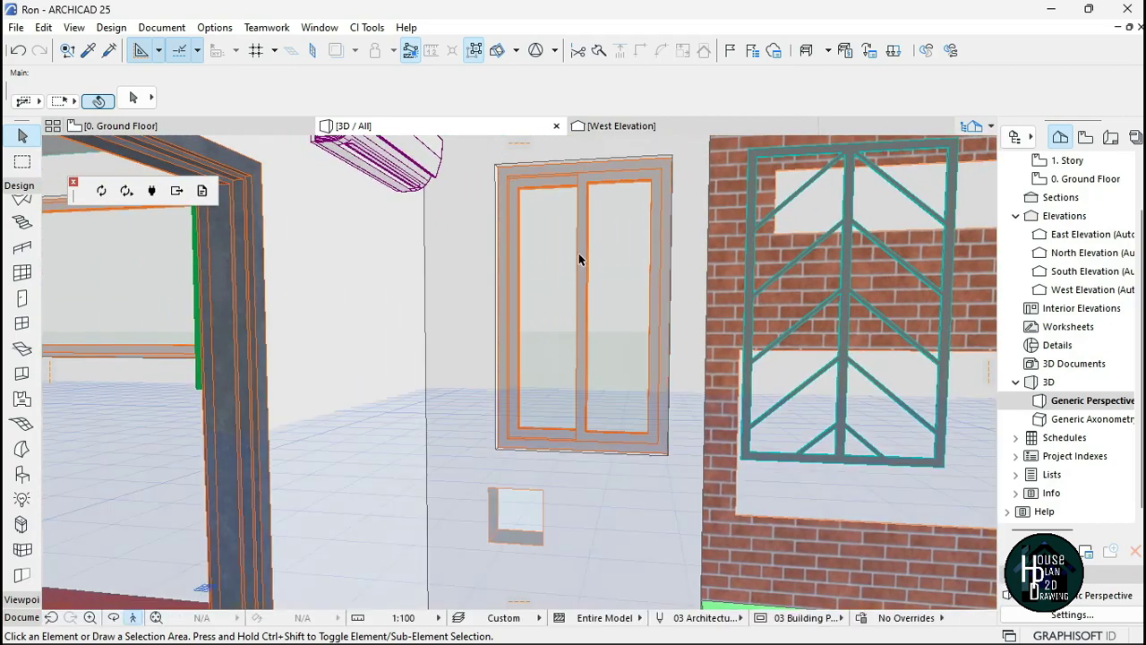
In the West Elevation, stretch the opening's left edge into line with the window's left edge, for a width of 258
left_click(652, 126)
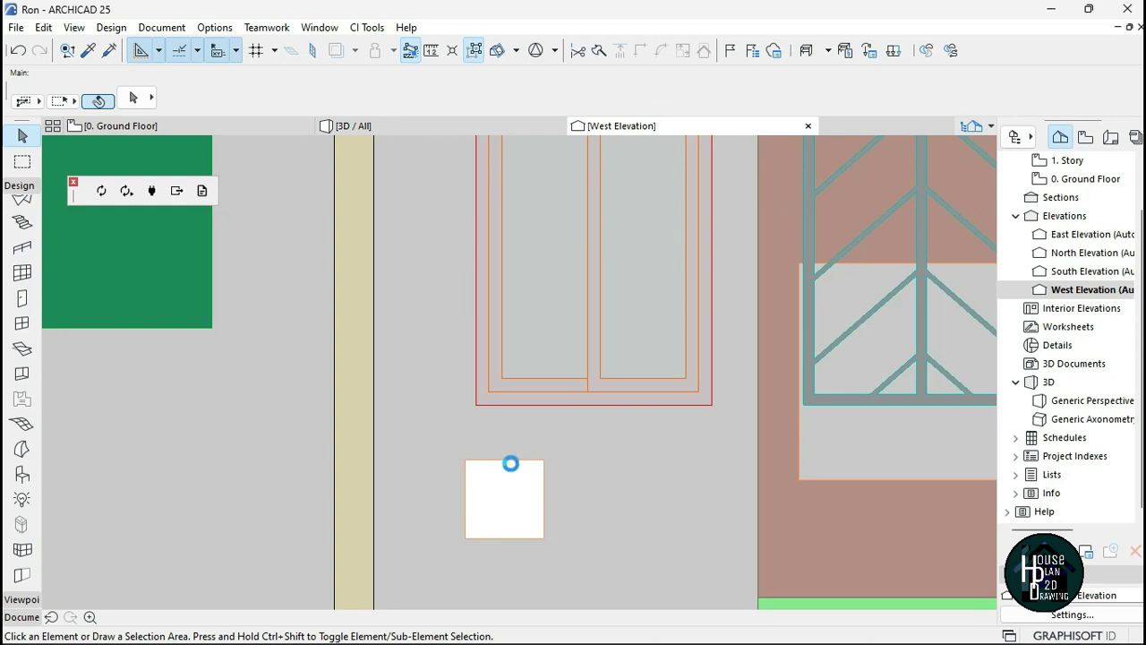
left_click(502, 466)
left_click(465, 499)
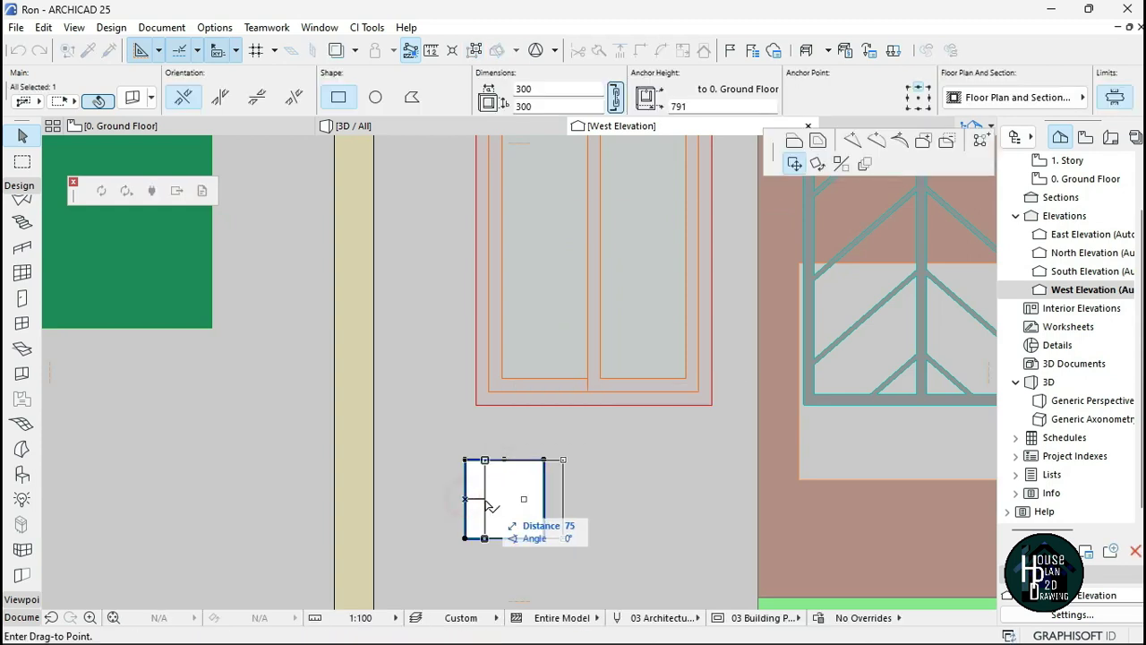
left_click(799, 143)
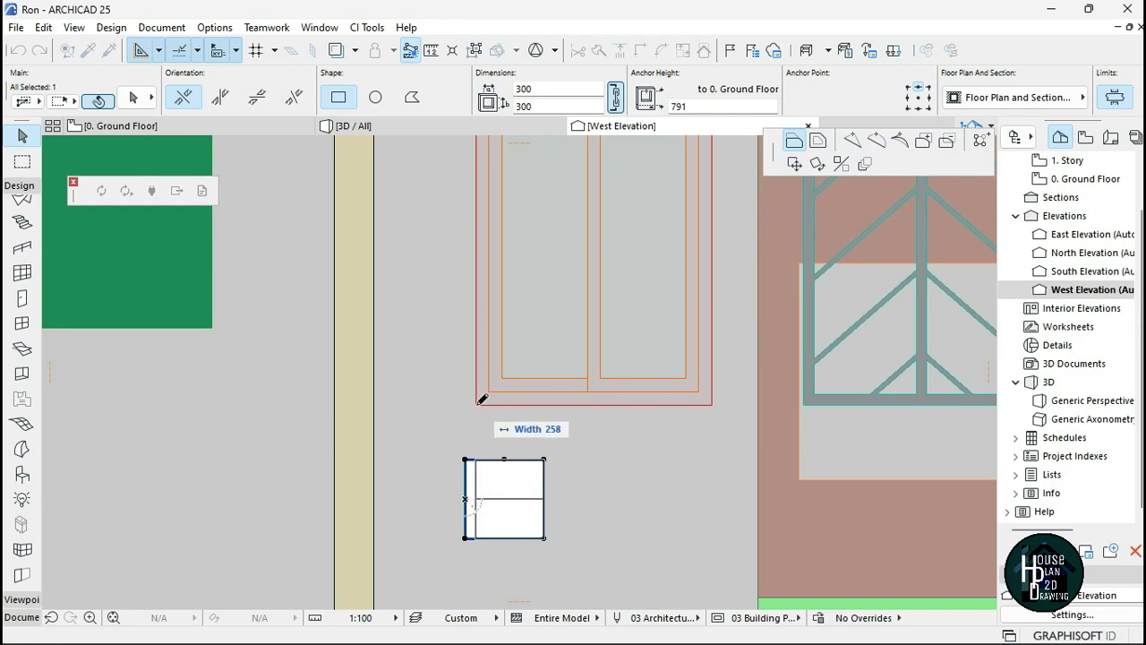
left_click(535, 509)
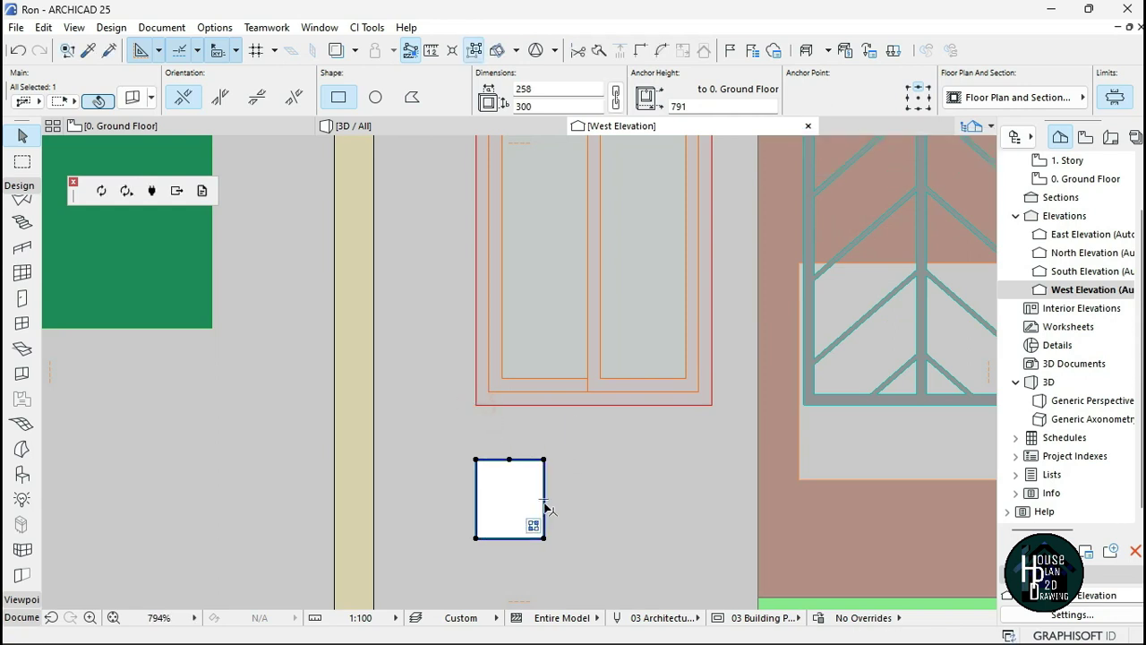
left_click(545, 506)
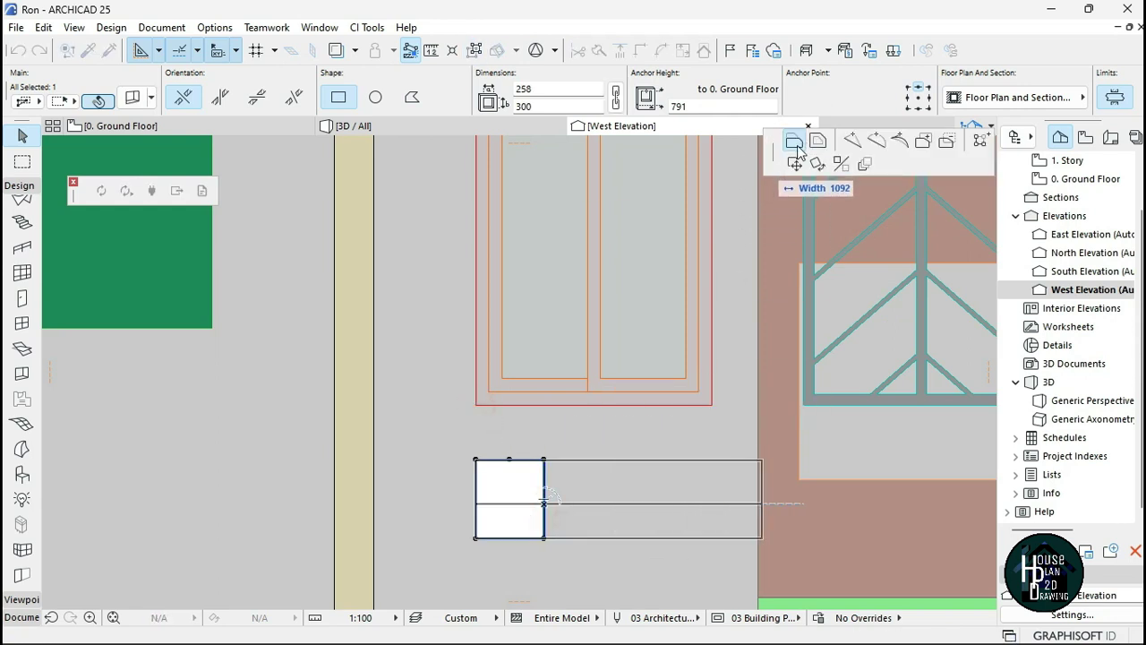
key("Escape")
key("Escape")
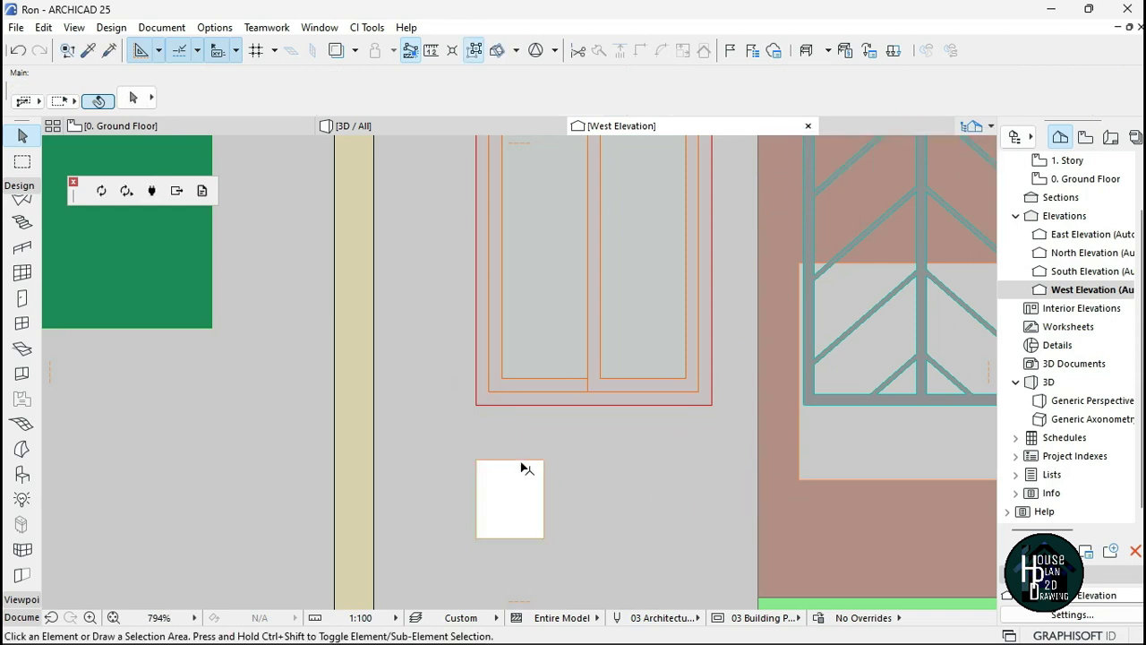
left_click(529, 514)
left_click(544, 506)
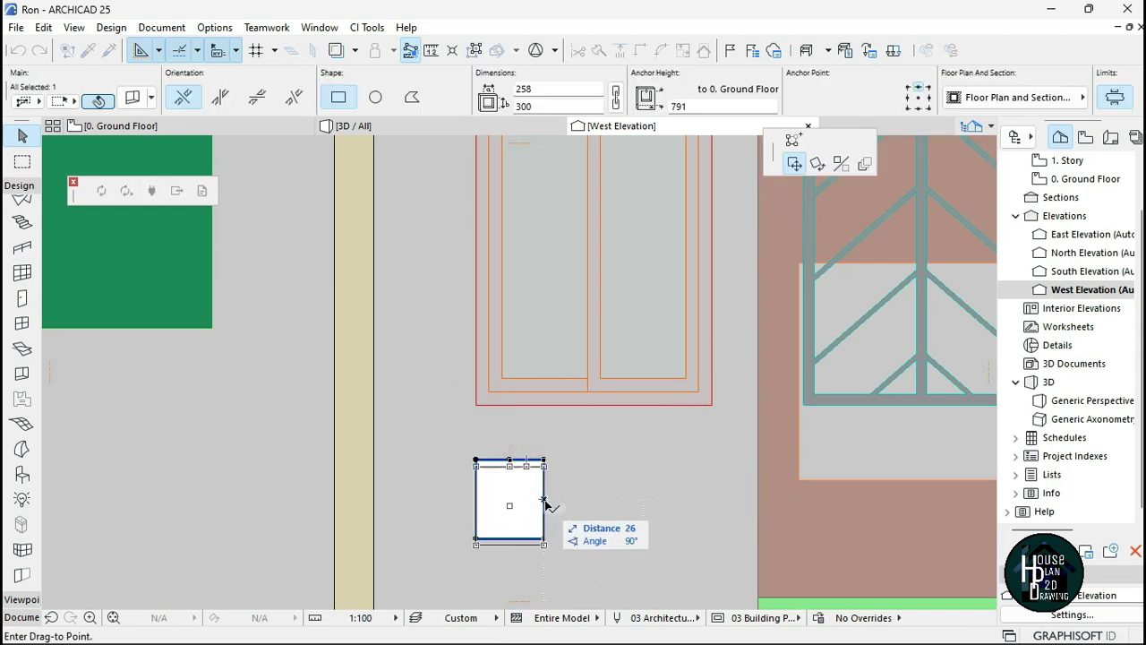
key("Escape")
Stretch the opening's right edge to the window's right edge for a width of 900, and move the opening up onto the window's lower corner
left_click(544, 476)
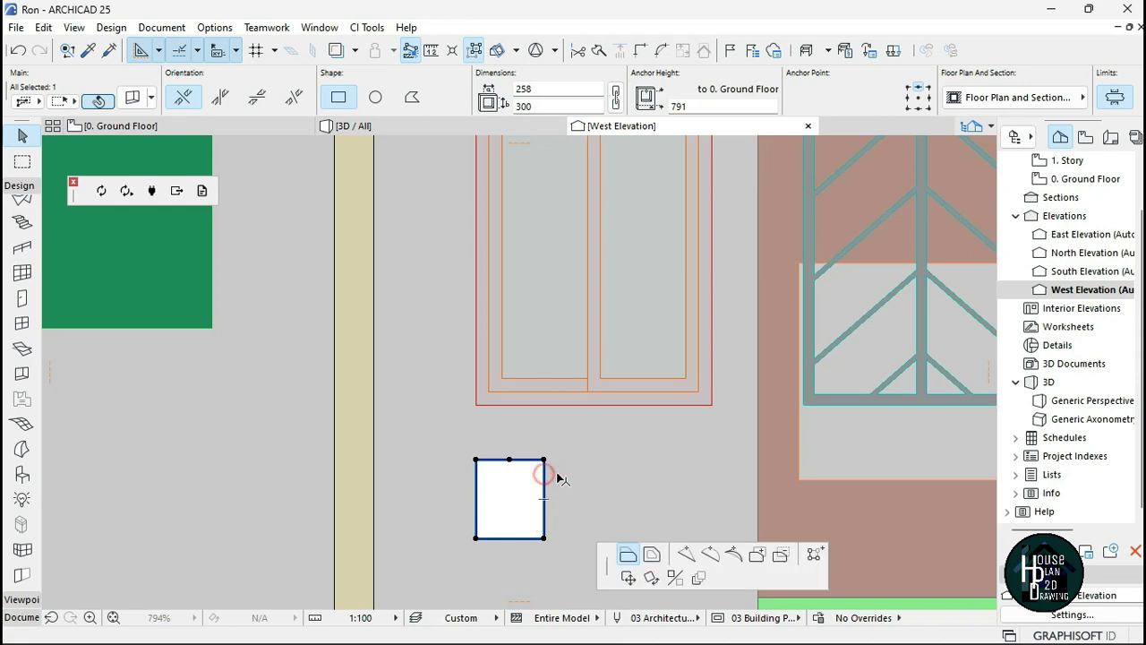
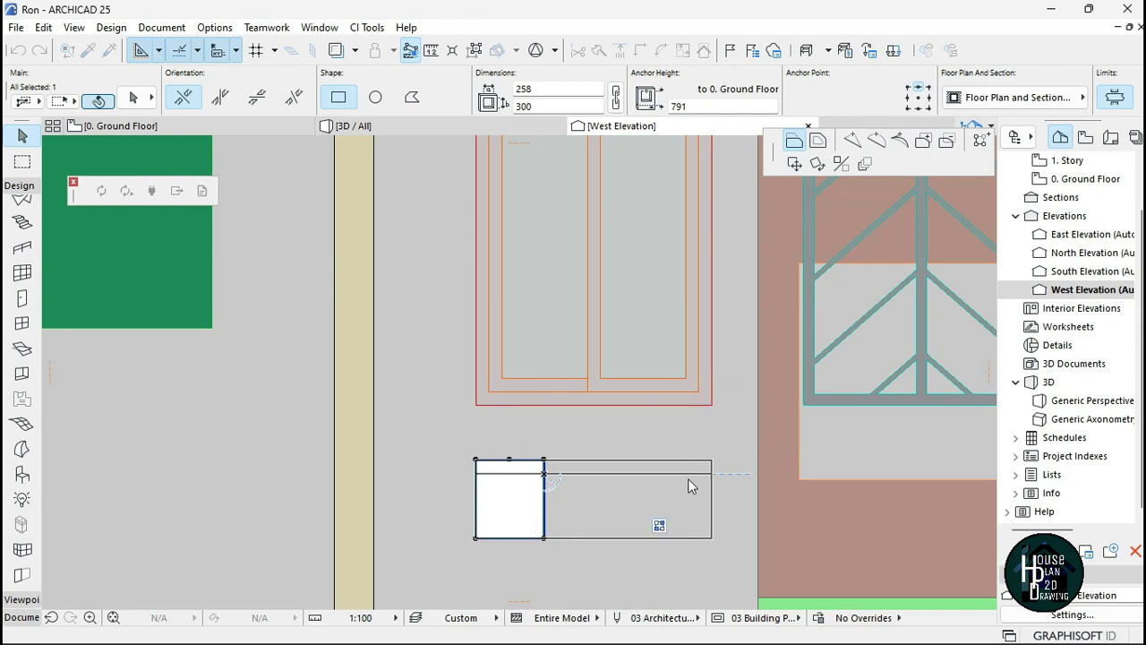
left_click(694, 485)
key("ctrl+d")
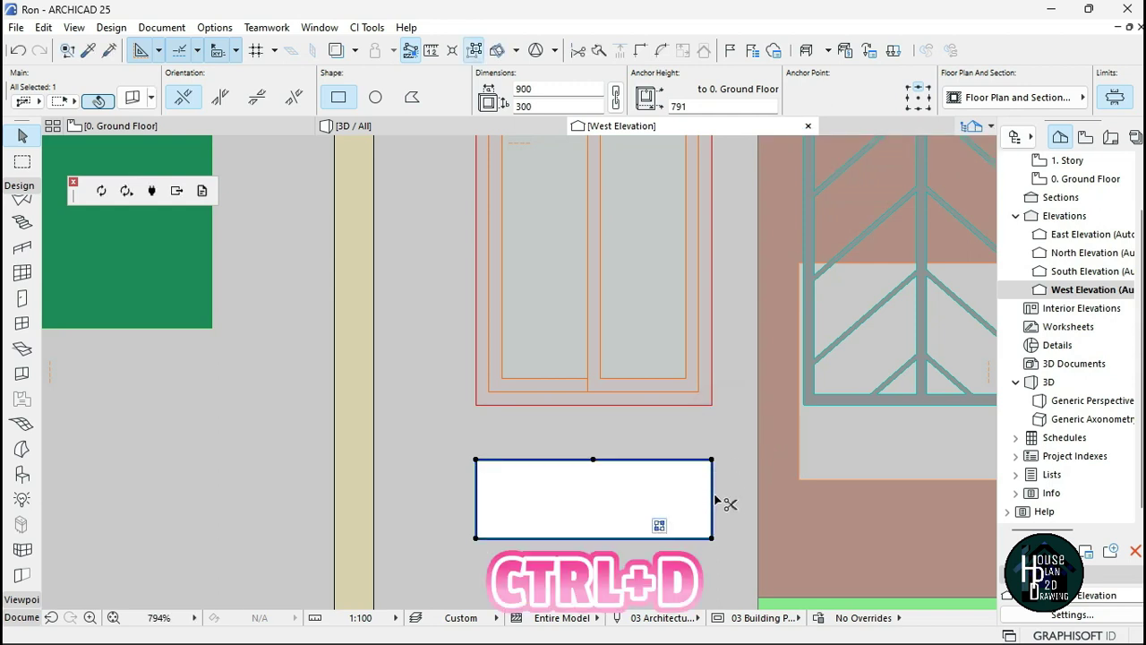
left_click(712, 539)
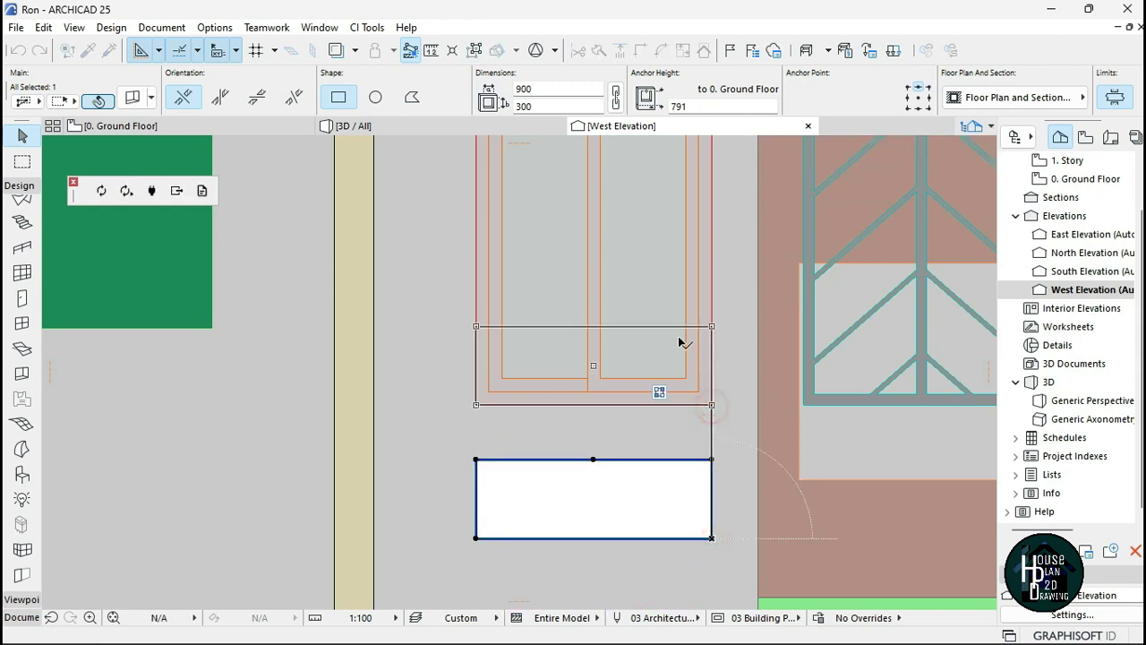
left_click(673, 338)
Stretch the opening's upper edge to the top of the window, for a height of 1500
left_click(672, 325)
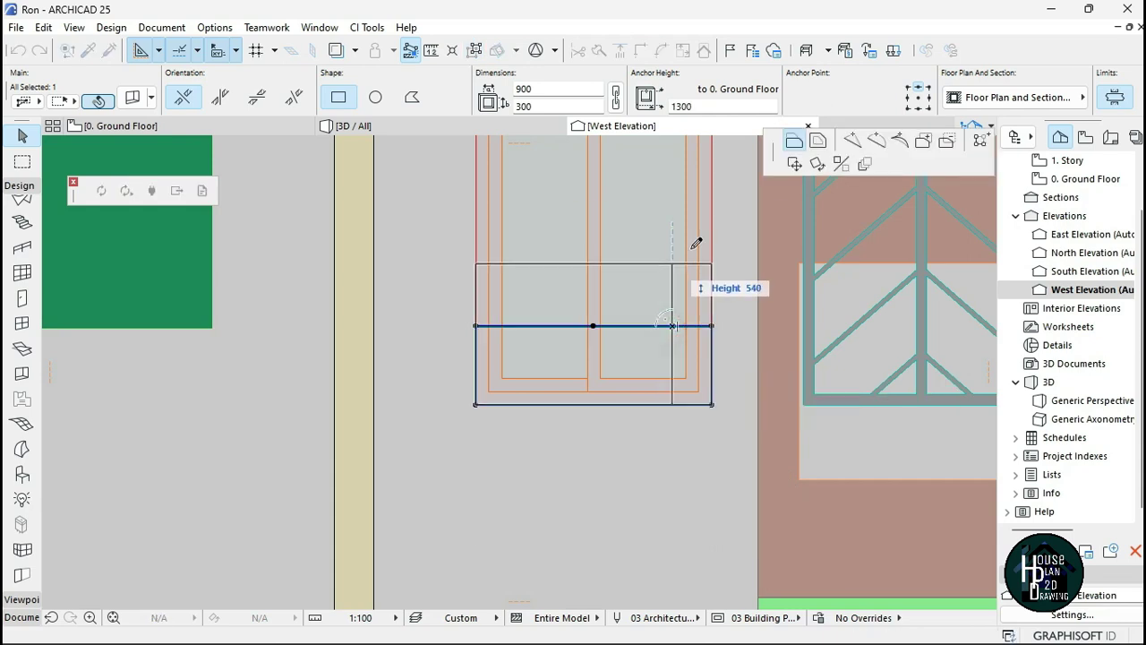
scroll(708, 263, "down", 3)
scroll(710, 286, "up", 4)
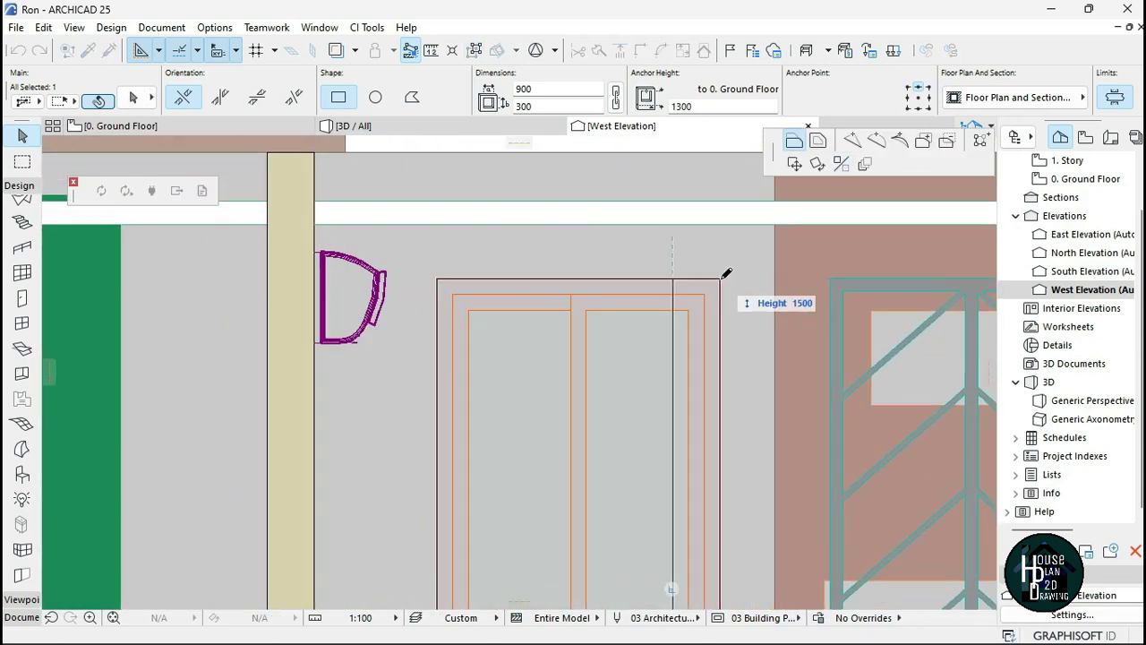
left_click(589, 305)
scroll(600, 358, "down", 3)
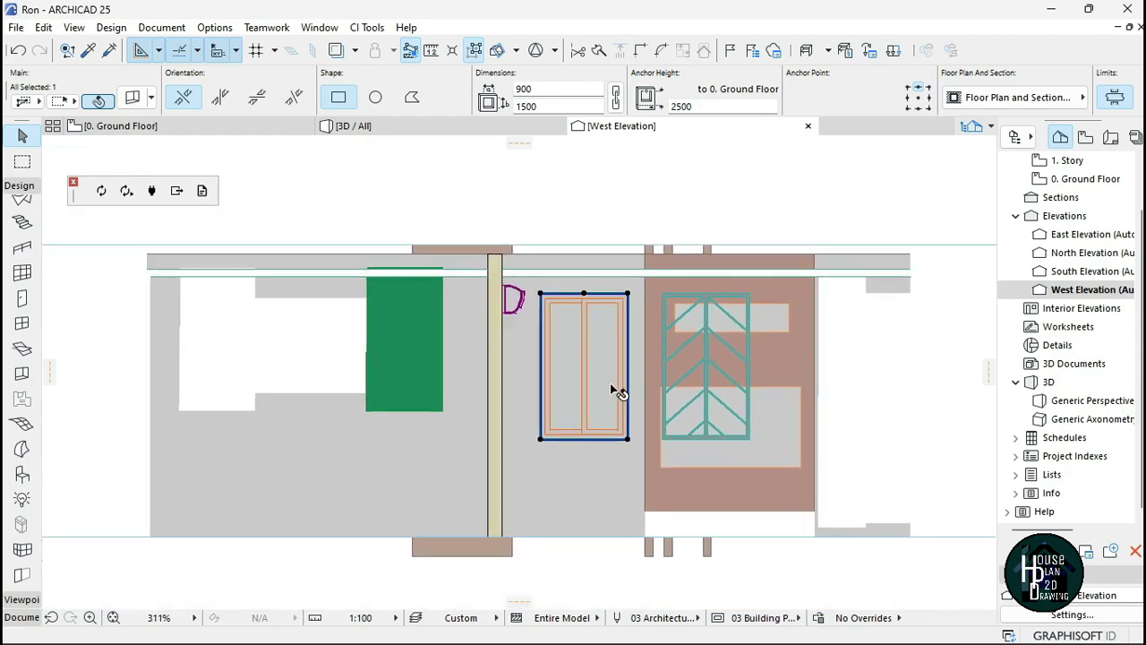
scroll(617, 349, "up", 4)
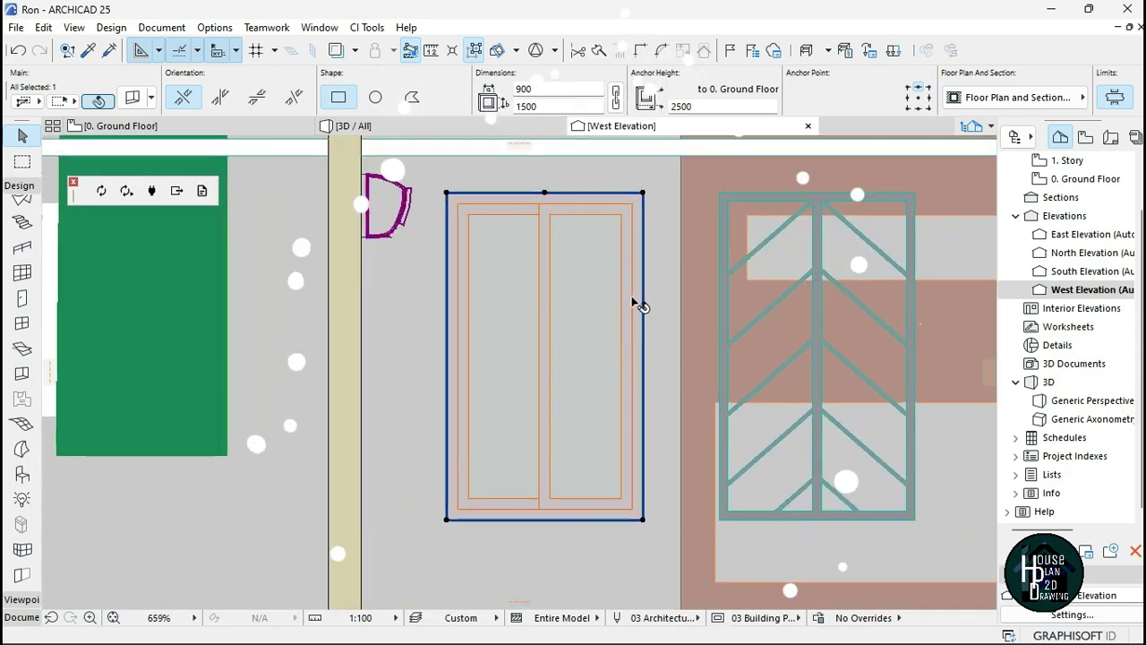
Inspect the enlarged opening around the window up close in the 3D perspective, and select the surrounding wall
left_click(452, 128)
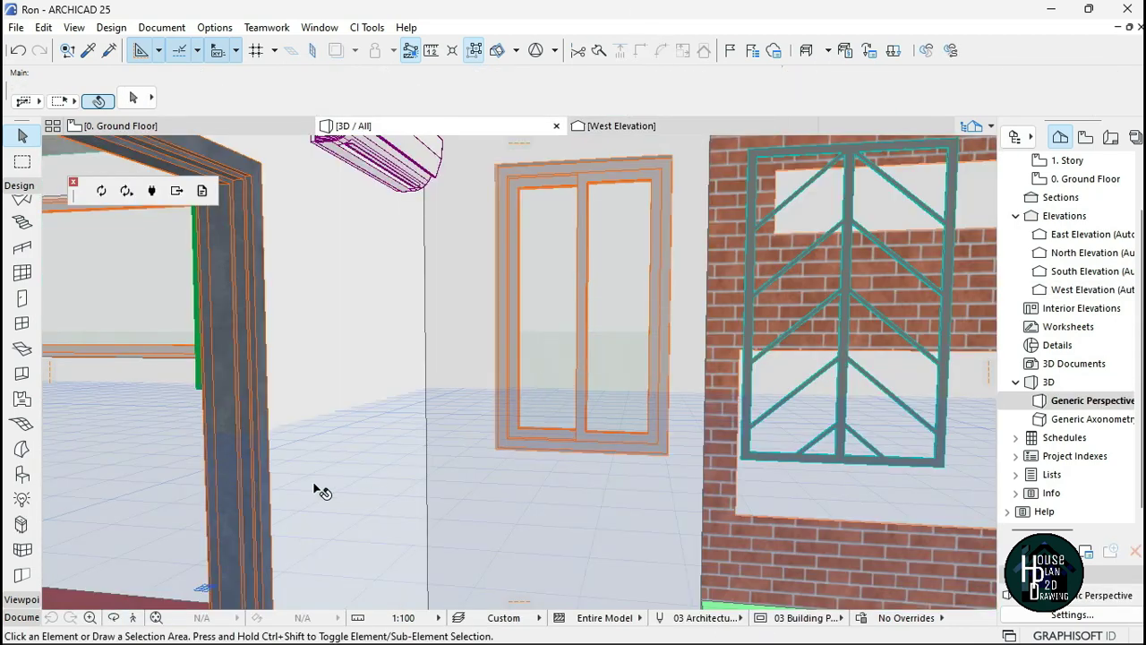
left_click(134, 617)
key("Up")
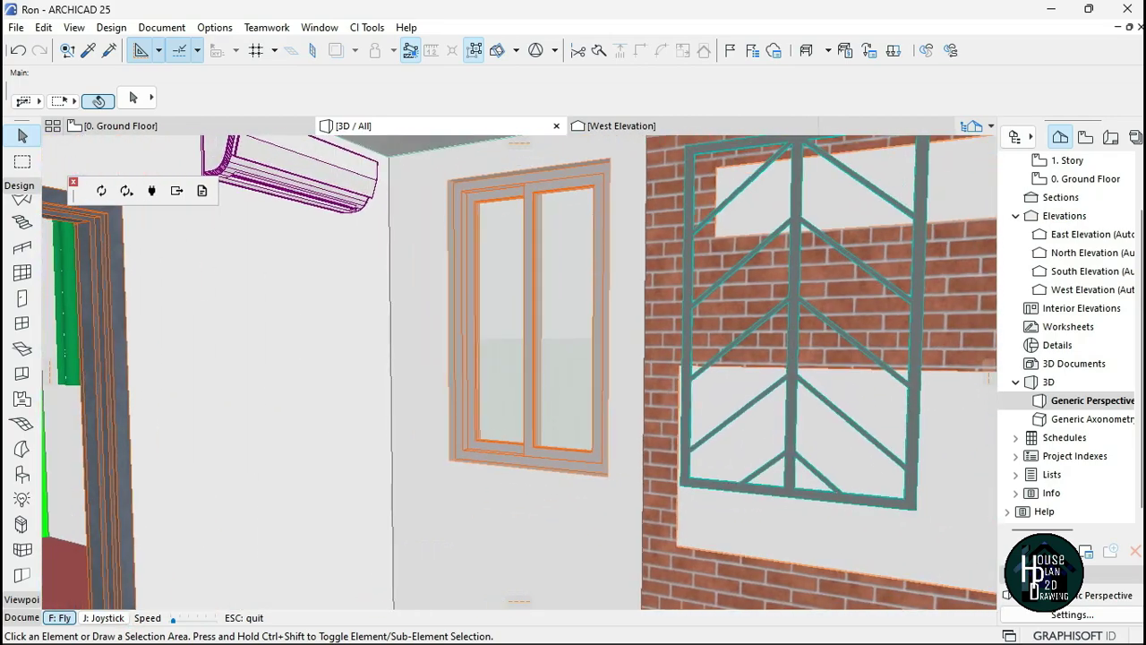
key("Up")
key("Down")
key("Up")
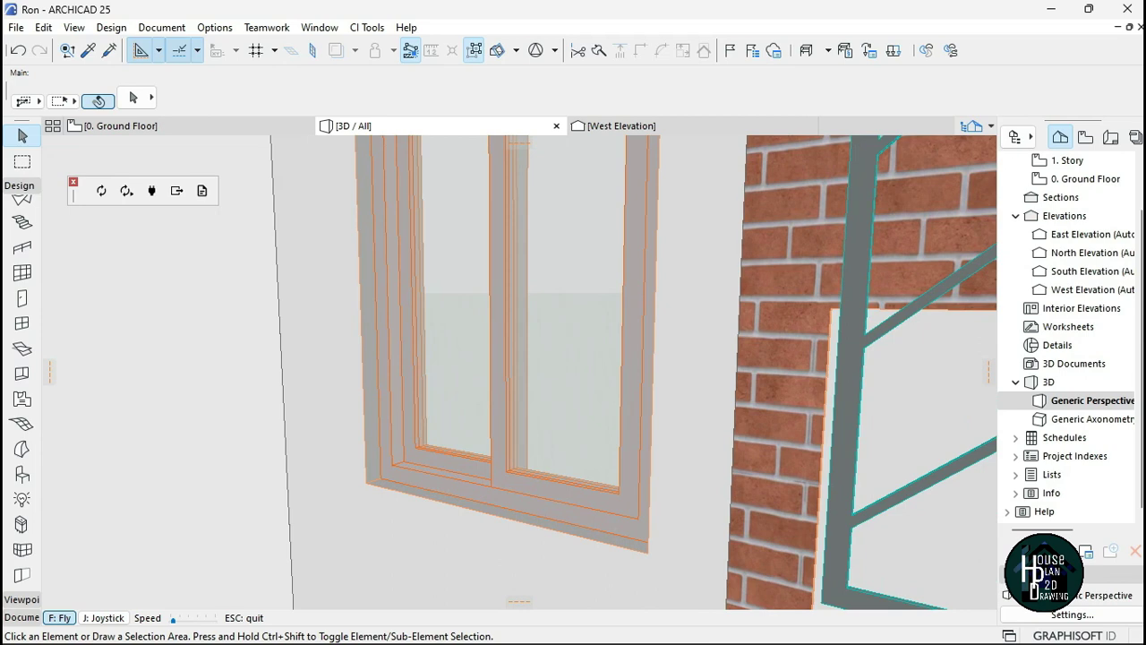
key("Down")
key("Up")
key("Escape")
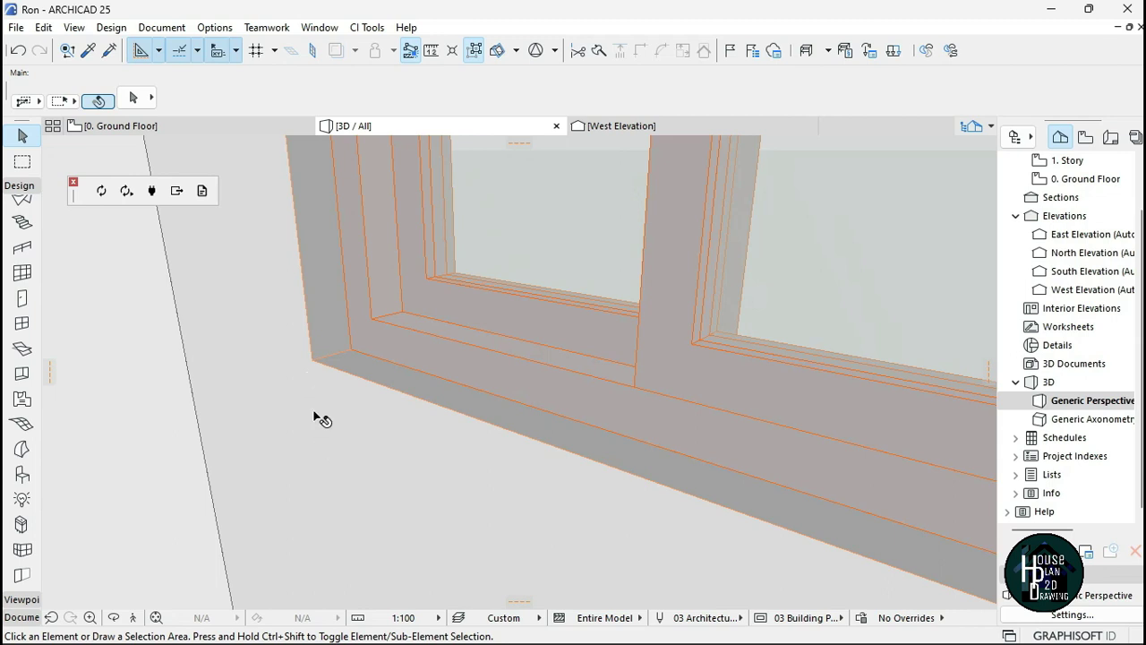
left_click(384, 412)
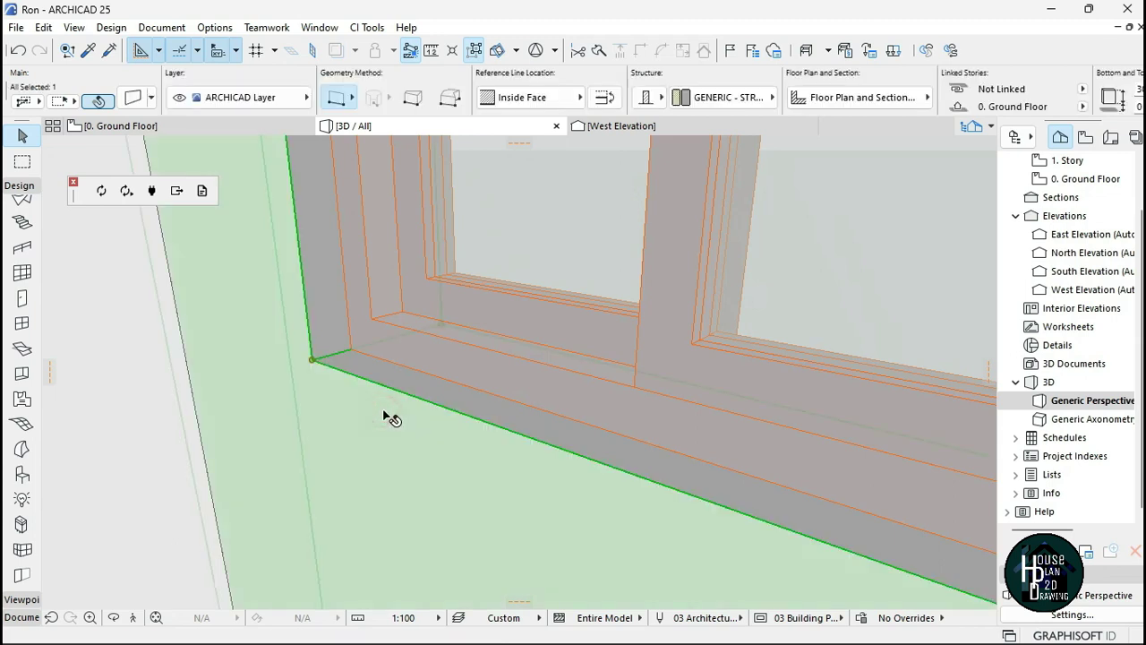
Override the selected wall's edge surface with Paint - Glossy White and view the window reveals in 3D
left_click(132, 98)
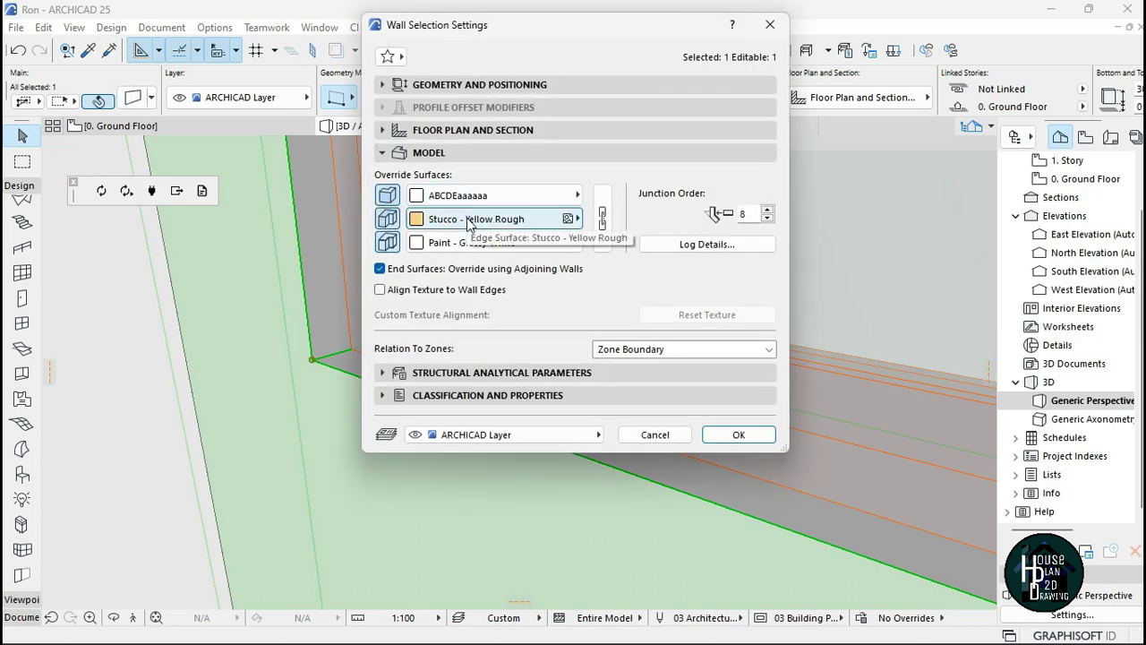
left_click(468, 222)
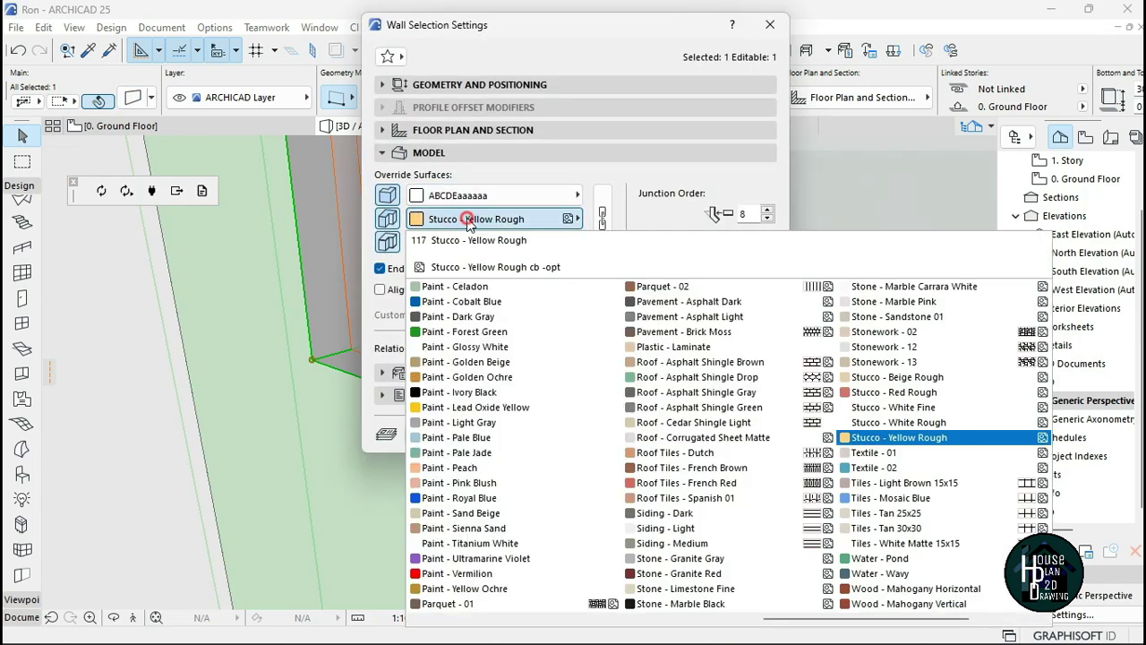
left_click(512, 348)
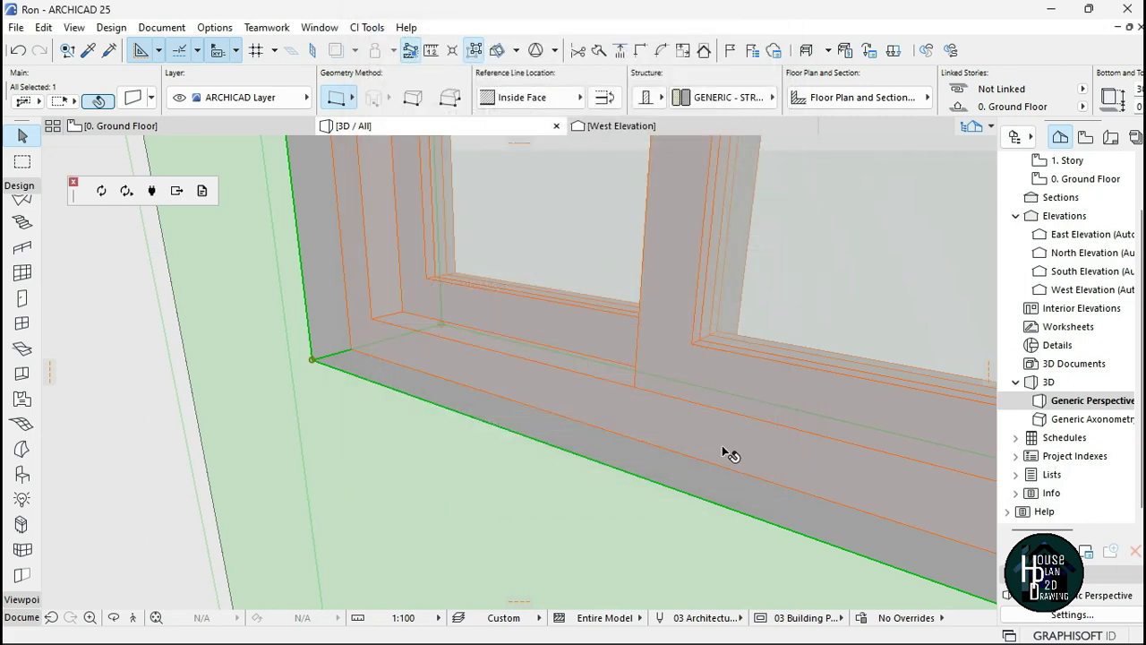
key("Escape")
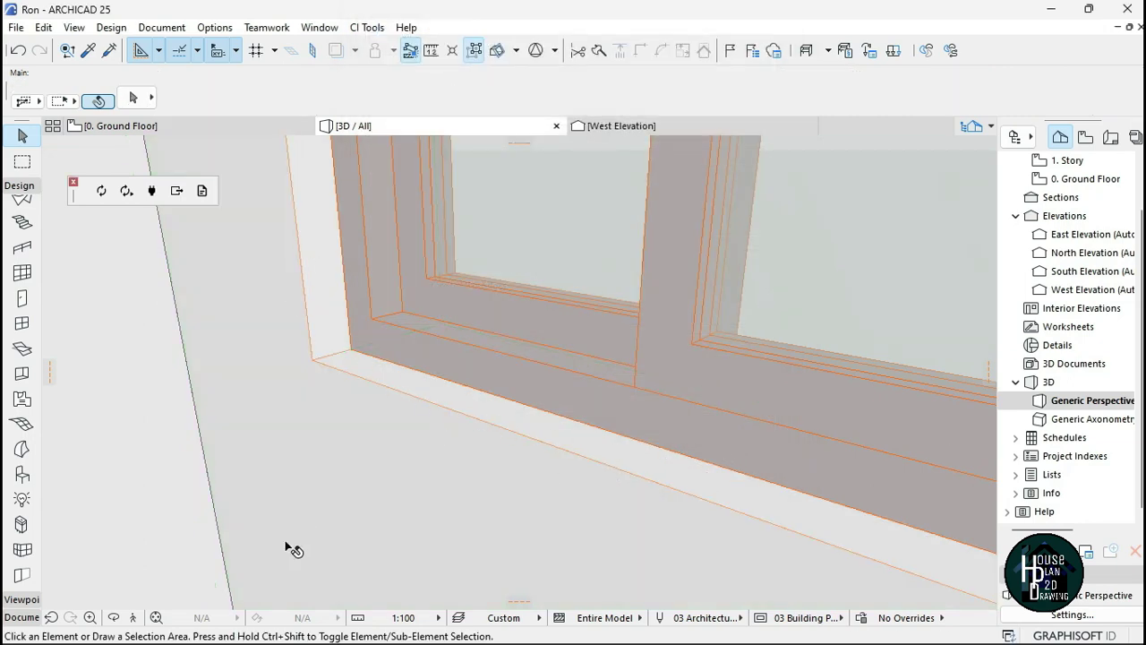
left_click(156, 617)
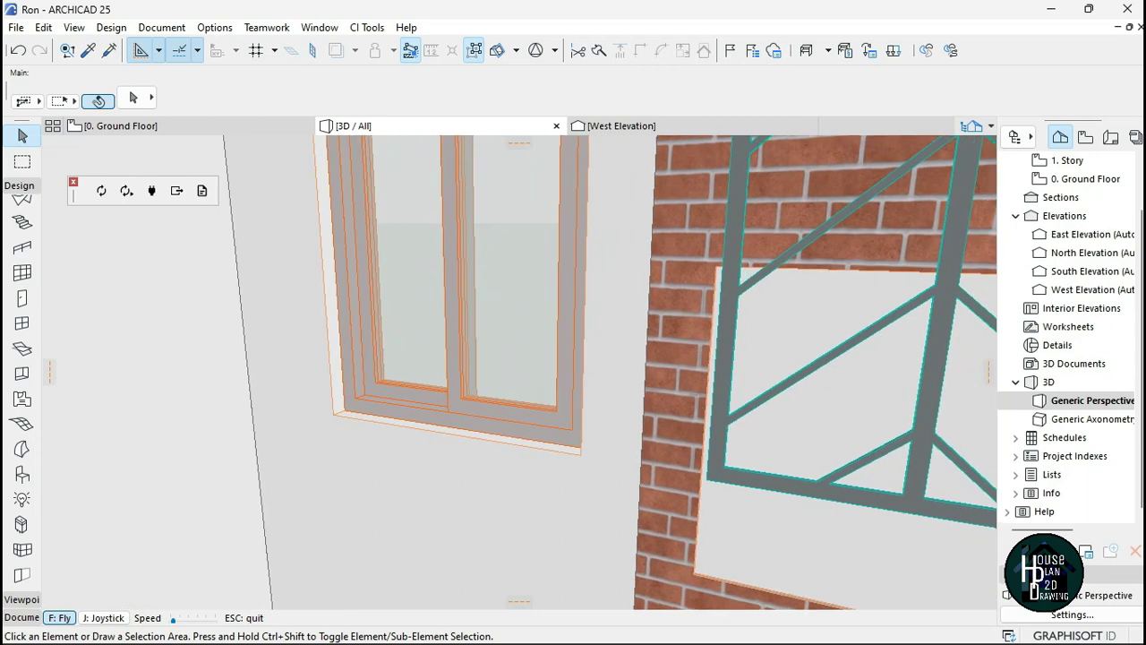
key("Escape")
In the West Elevation, move the burglary bars over the window, matching their lower-right corner to the opening's lower-right corner
left_click(627, 125)
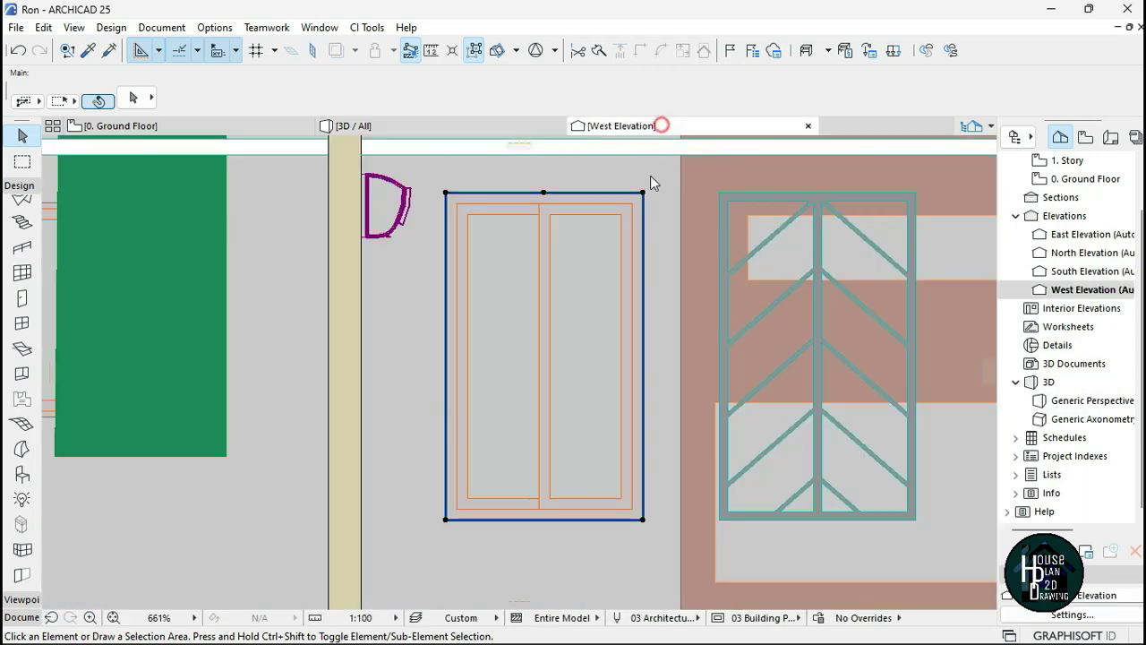
scroll(821, 297, "up", 6)
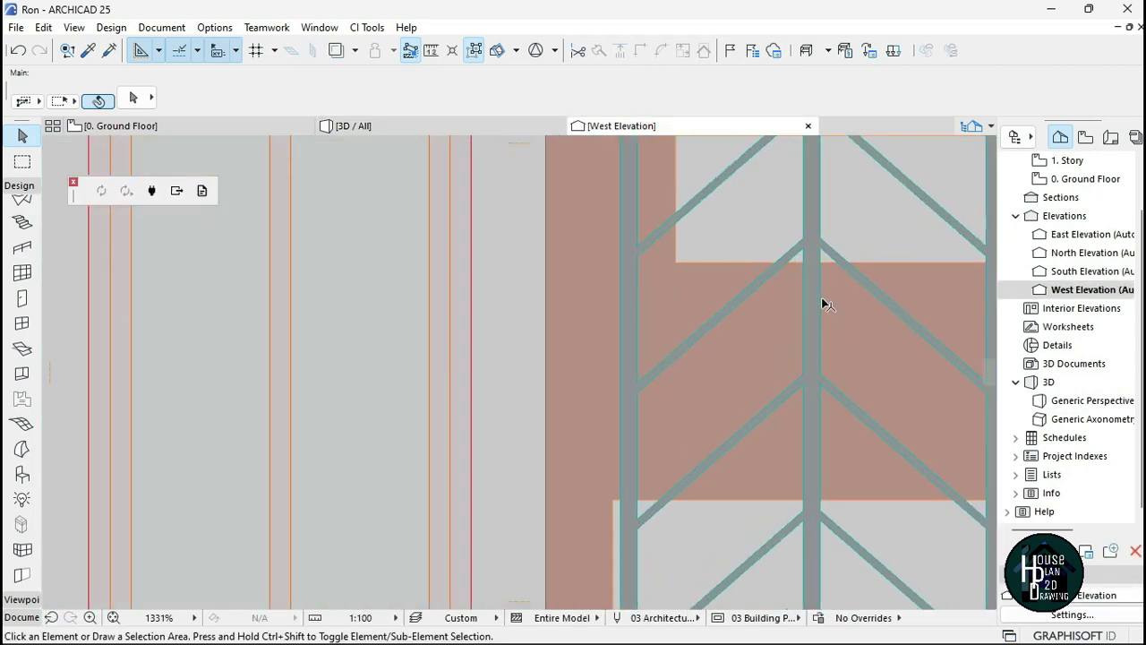
left_click(783, 364)
scroll(783, 358, "down", 5)
key("ctrl+d")
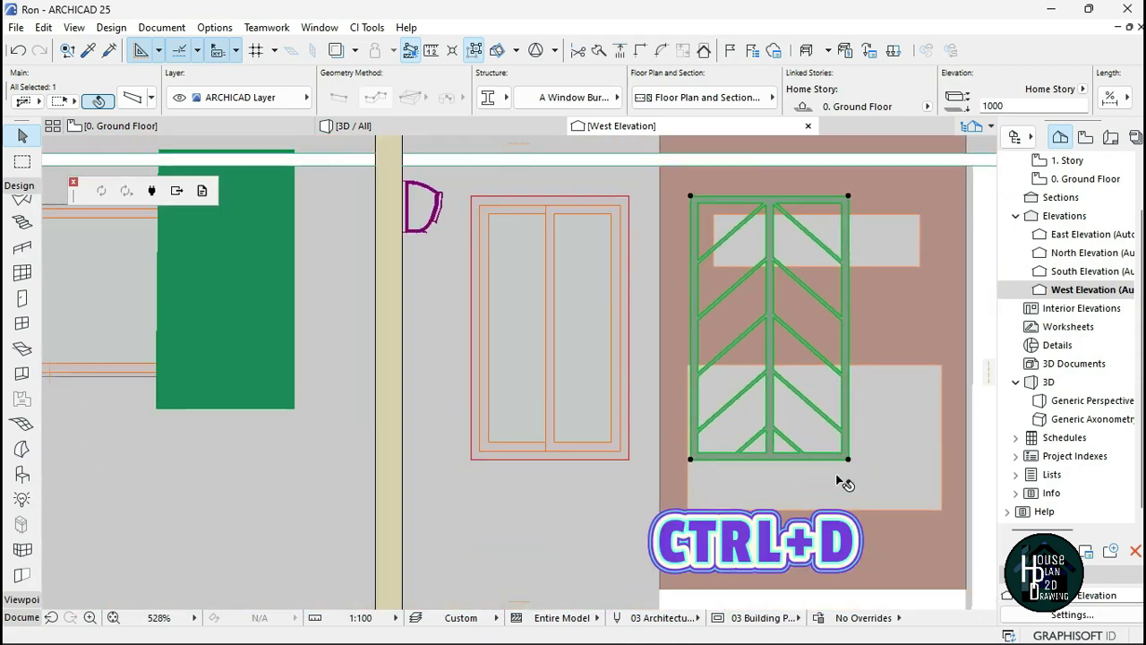
scroll(864, 470, "up", 3)
left_click(850, 451)
left_click(459, 456)
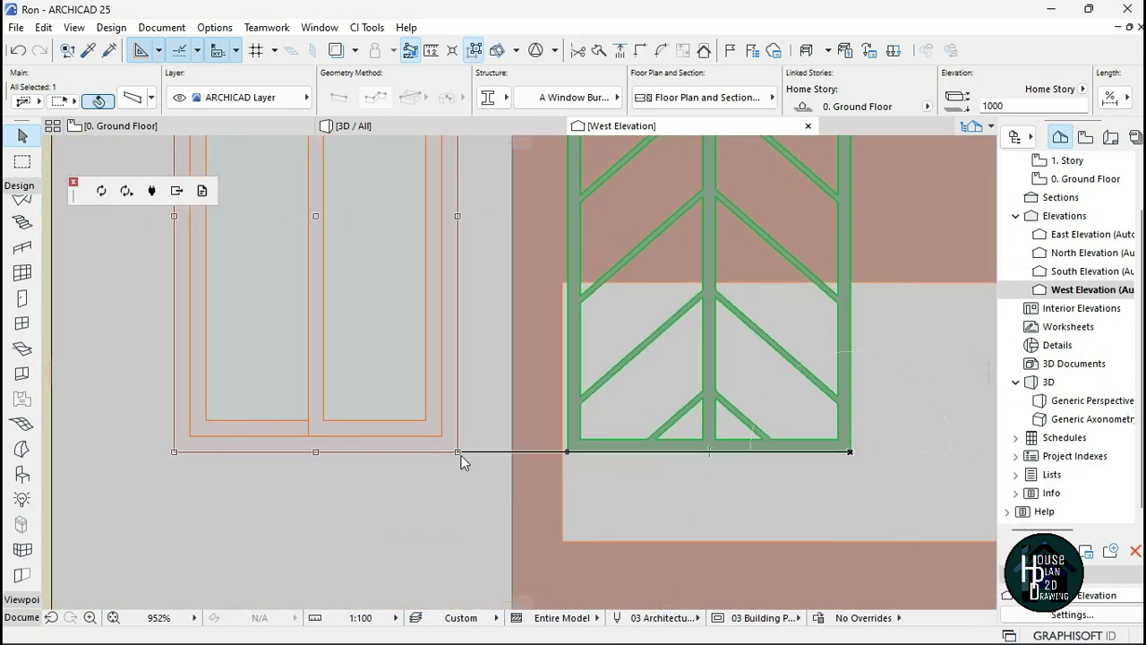
scroll(466, 459, "down", 2)
scroll(466, 451, "down", 1)
key("Escape")
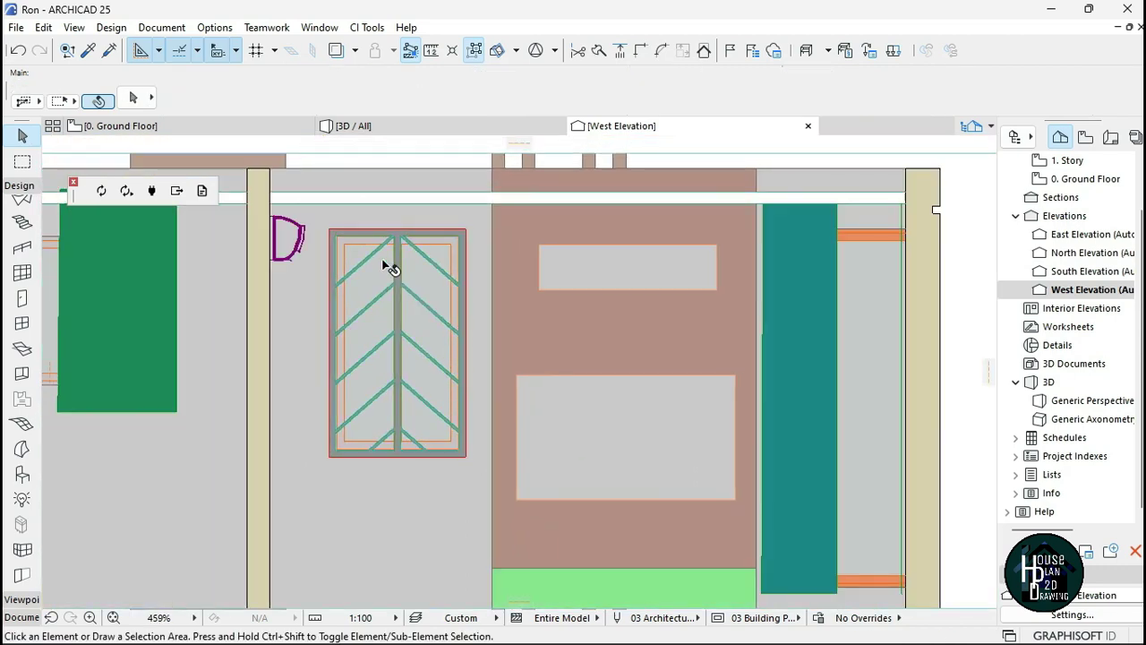
scroll(388, 269, "up", 3)
In the 3D perspective, try to move the burglary bars back to the wall by their lower corner, and undo the move
left_click(423, 130)
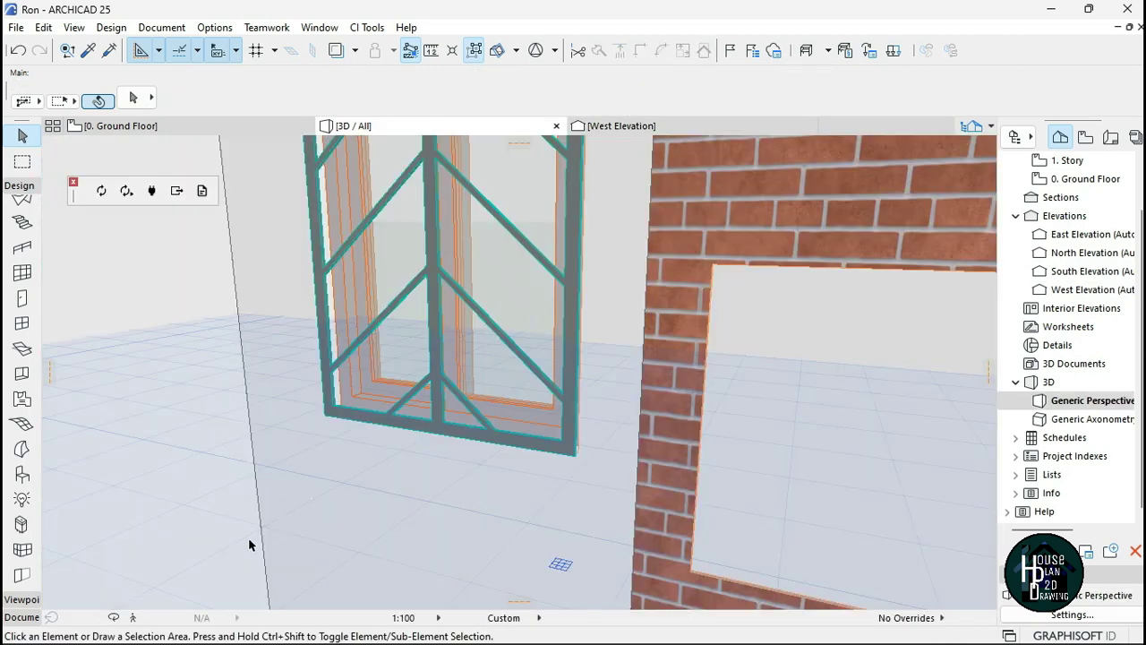
left_click(135, 618)
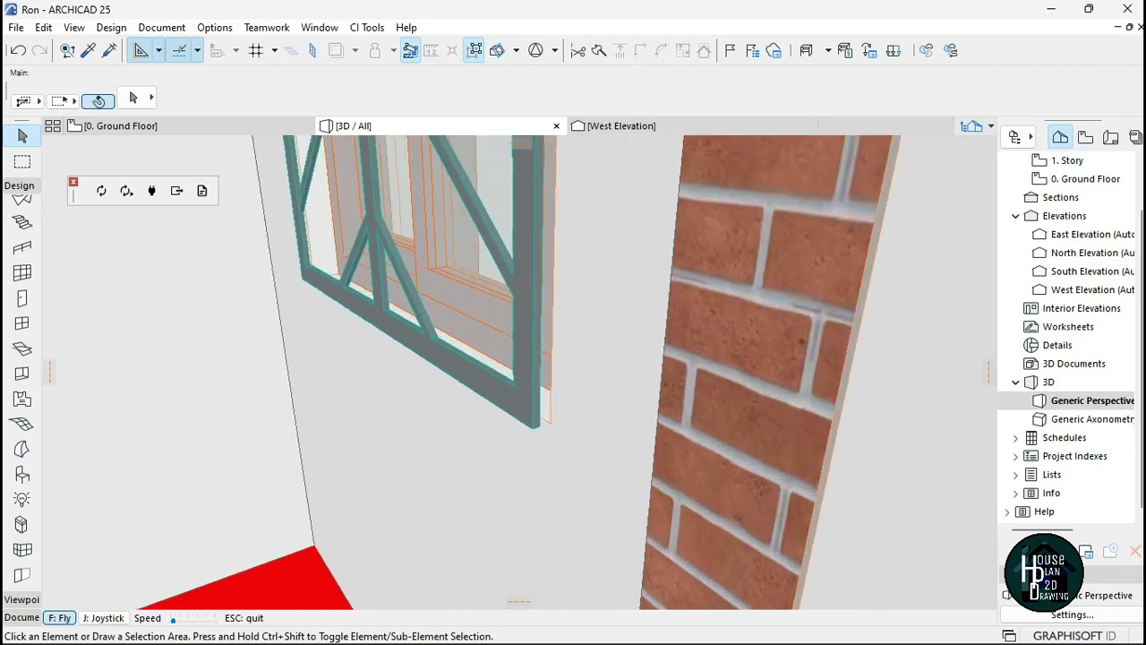
key("Escape")
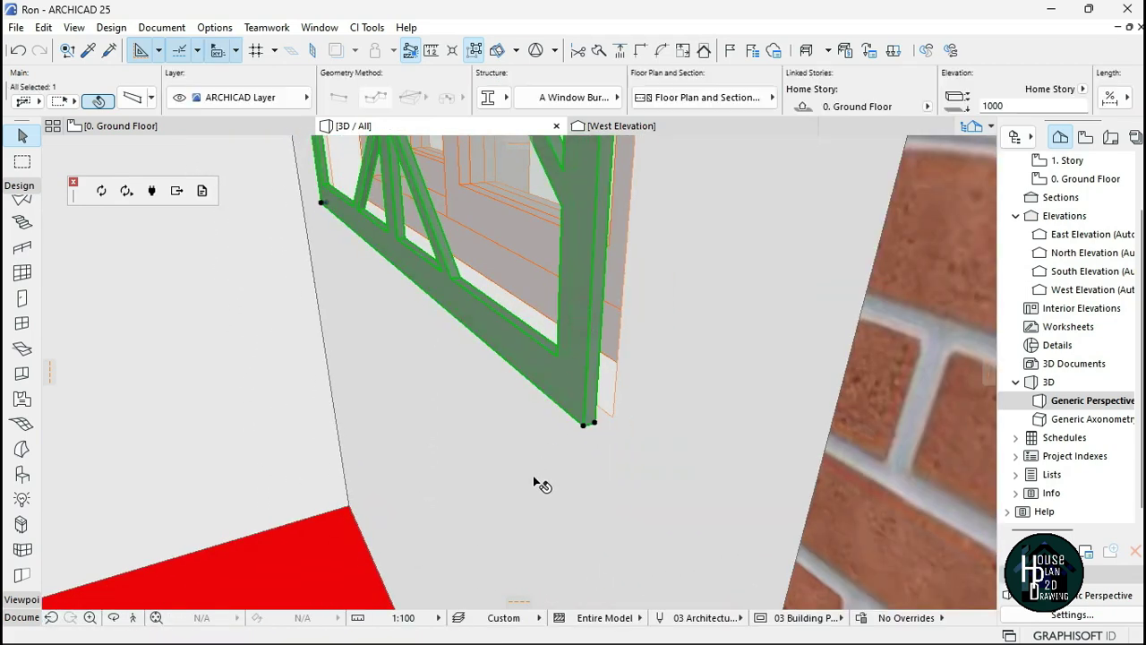
key("ctrl+d")
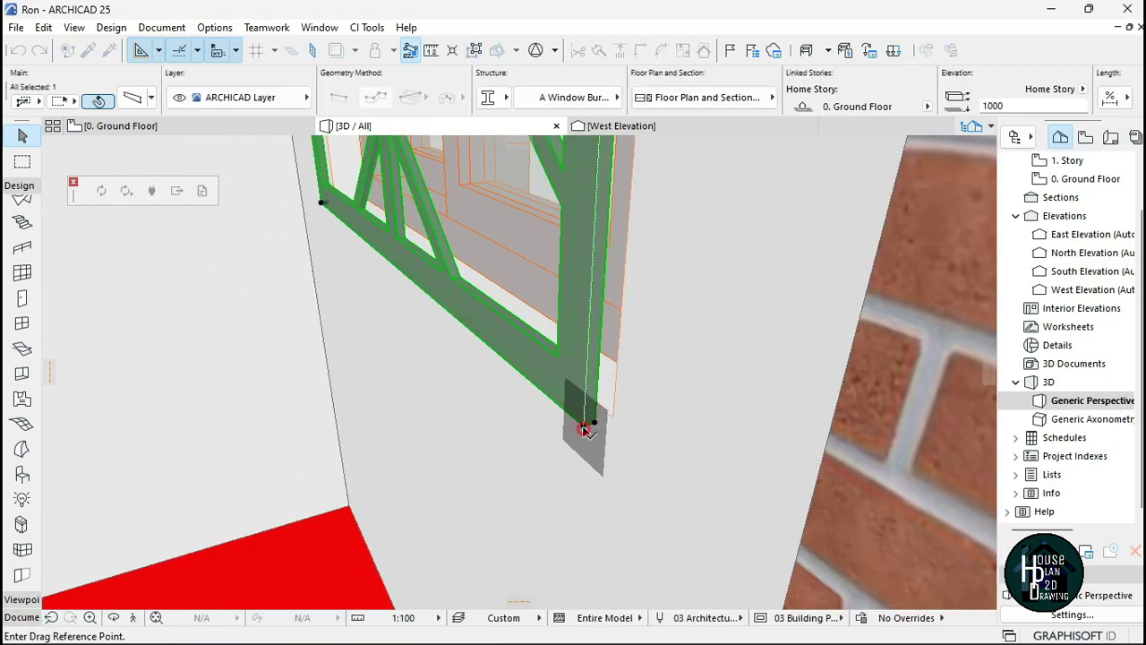
left_click(583, 430)
left_click(601, 428)
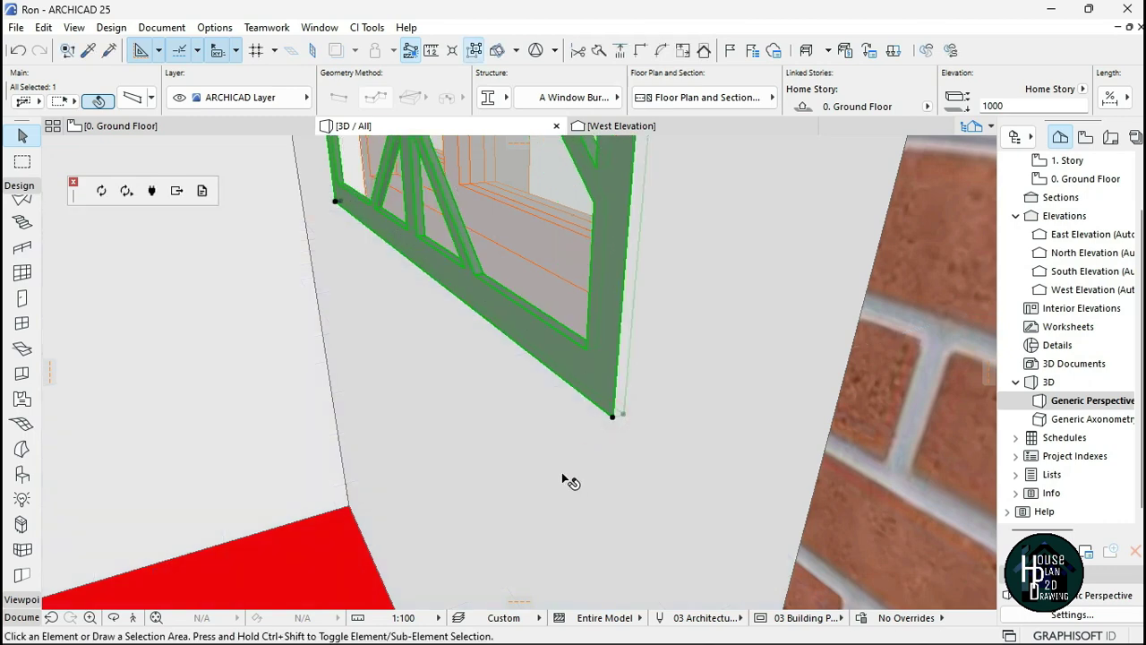
key("Escape")
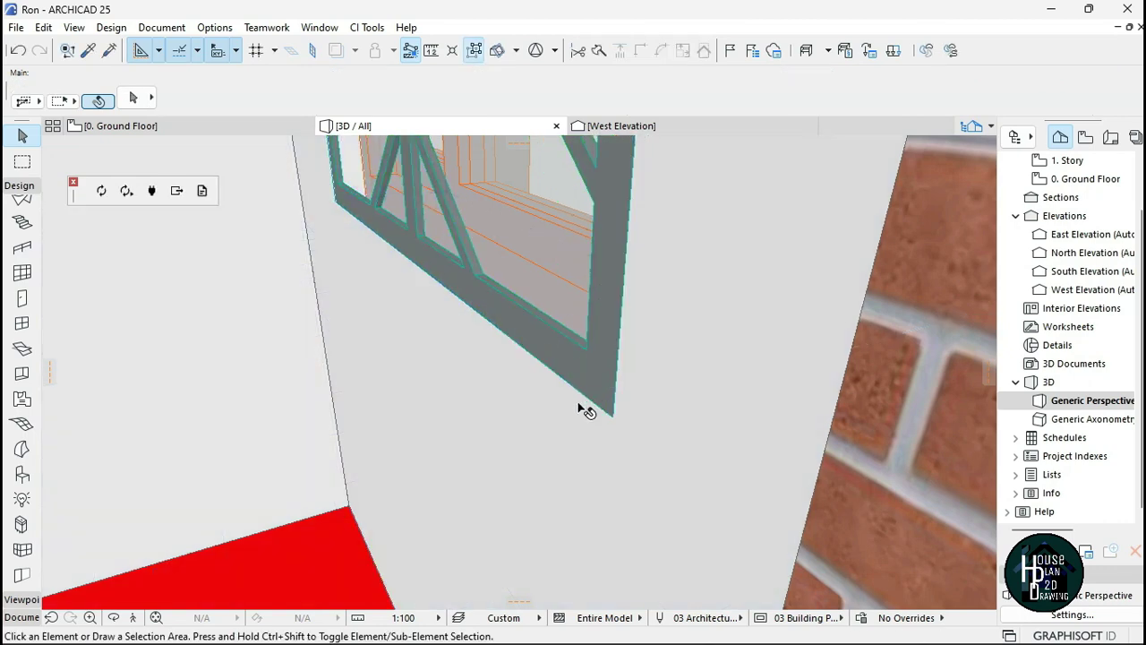
key("ctrl+z")
key("Escape")
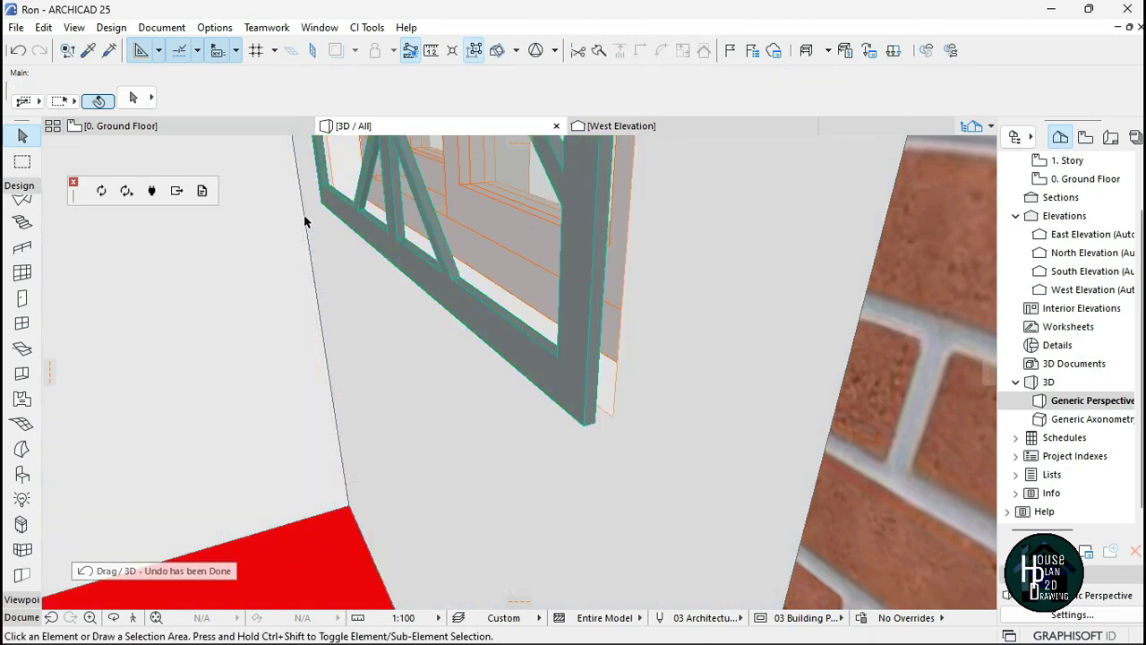
In the Ground Floor plan, examine the burglary bars' position relative to the wall opening
left_click(183, 127)
scroll(519, 267, "down", 12)
scroll(482, 473, "up", 13)
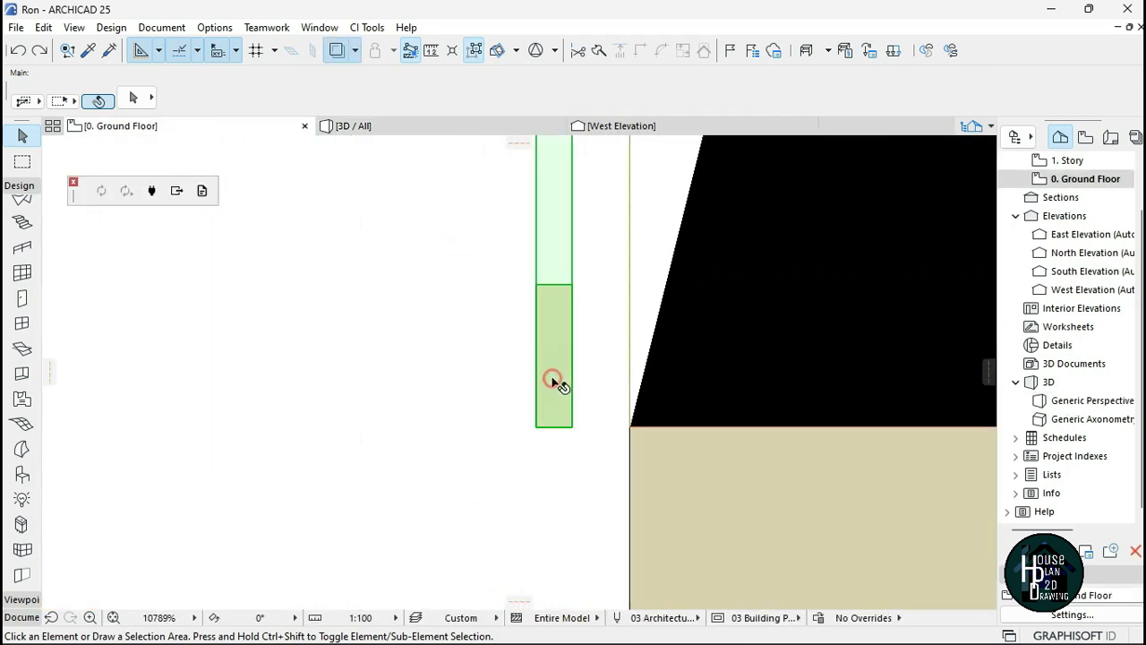
left_click(552, 385)
scroll(534, 422, "down", 5)
scroll(584, 390, "up", 1)
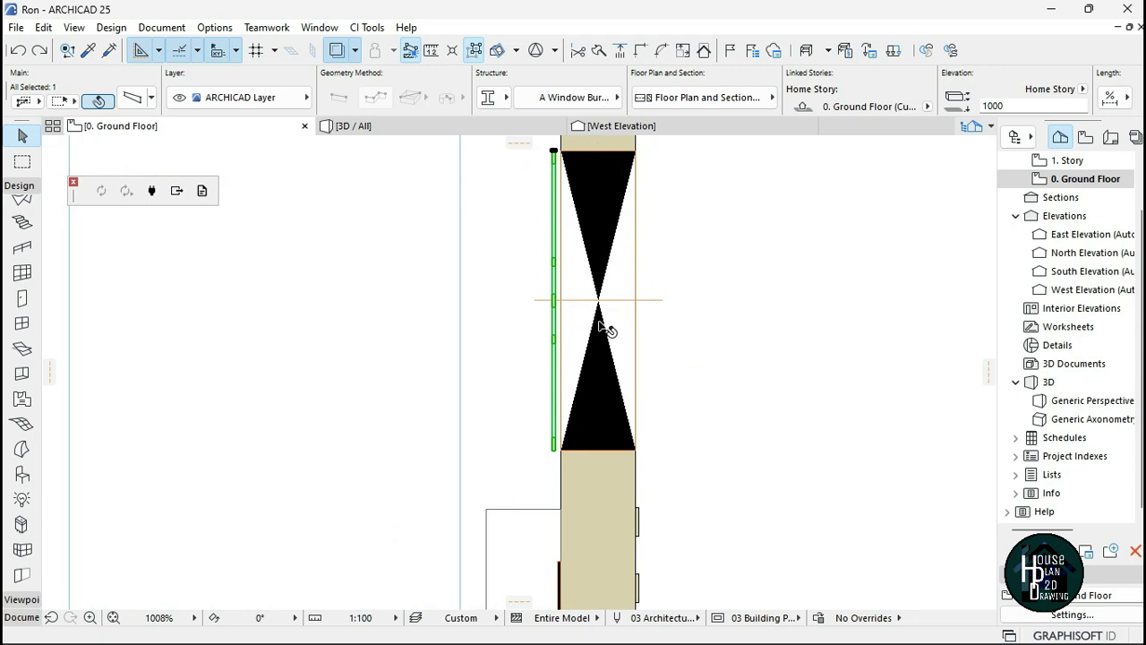
left_click(609, 245)
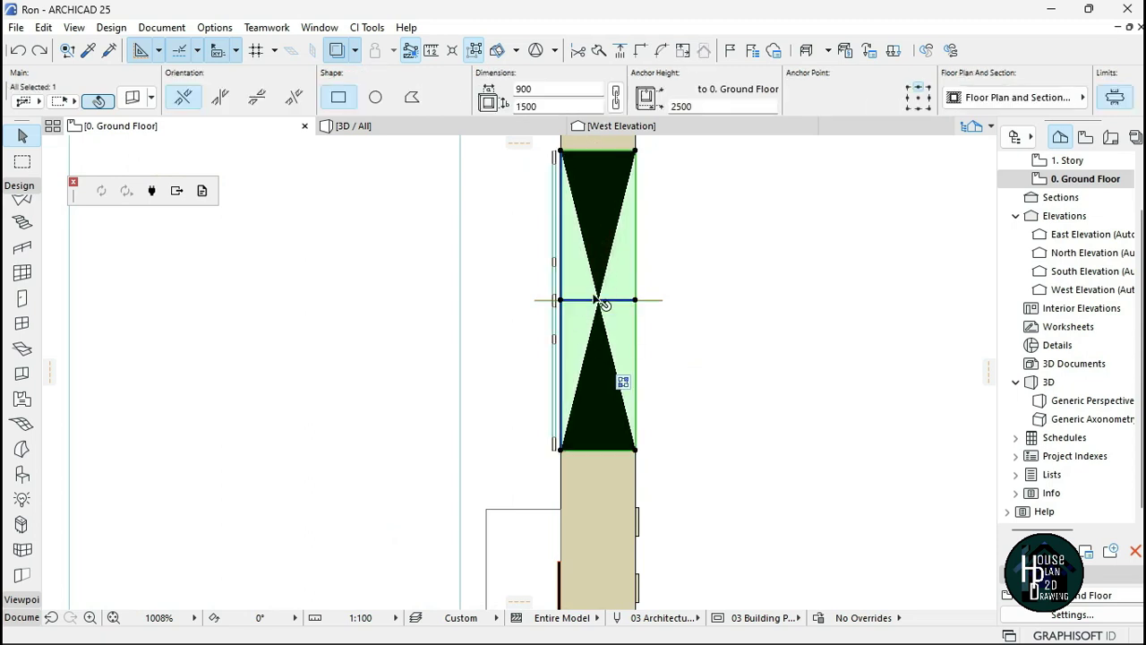
key("Escape")
Move the burglary bars in plan sideways into the wall opening, just inside the wall face they stand in front of
scroll(596, 379, "up", 8)
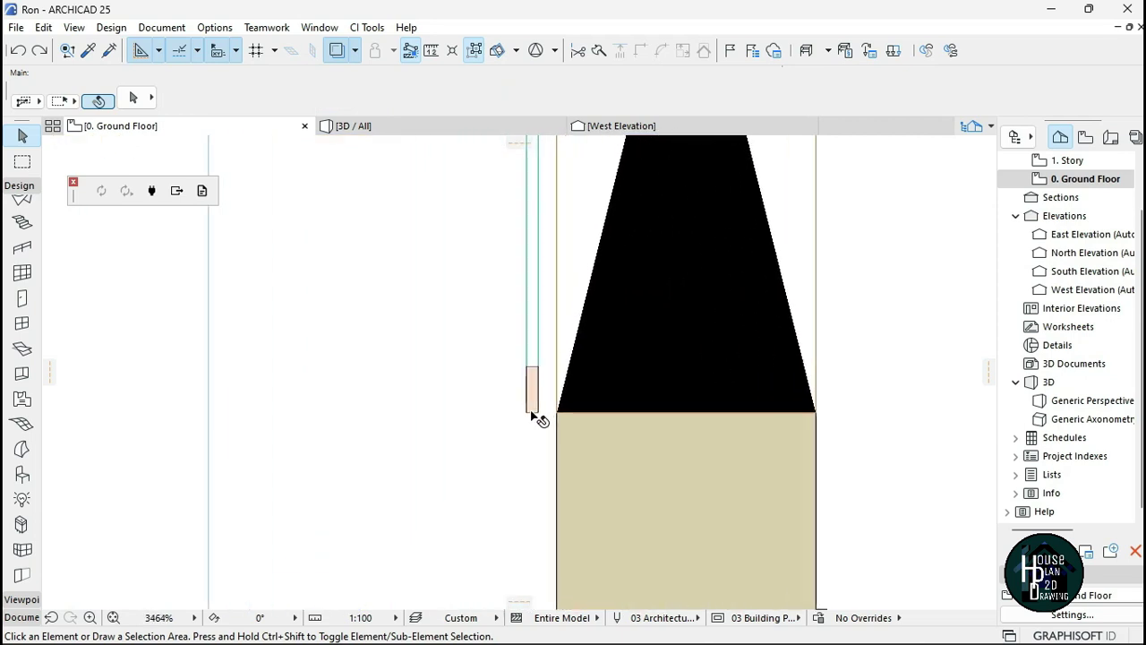
left_click(528, 374)
scroll(551, 441, "up", 1)
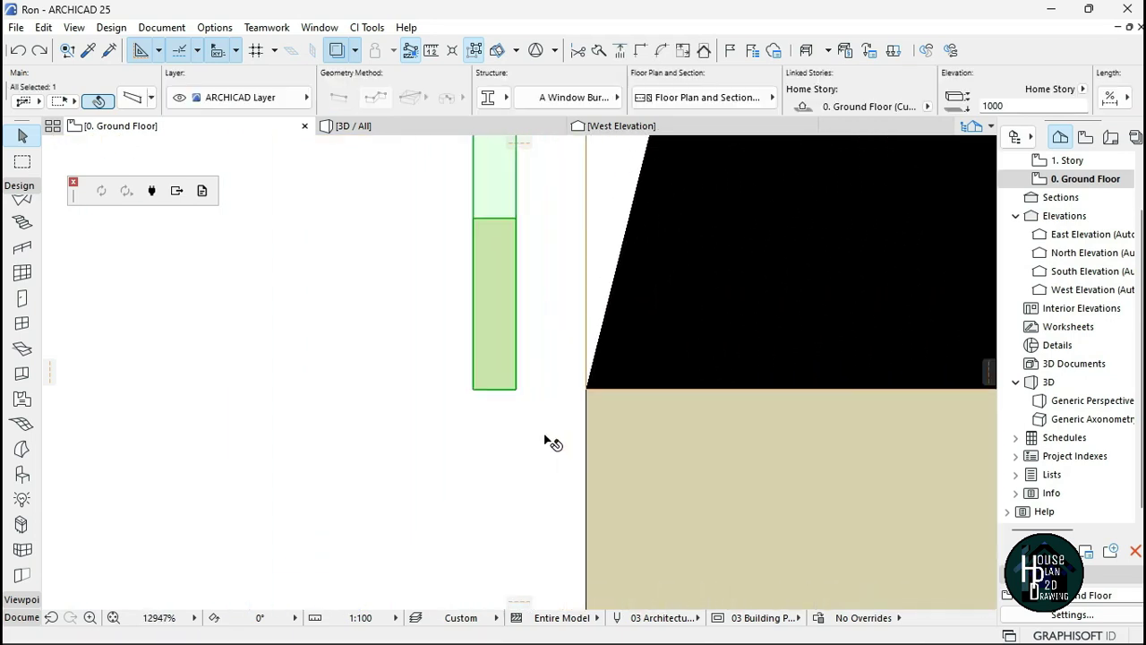
left_click(600, 389)
key("Escape")
scroll(614, 418, "down", 1)
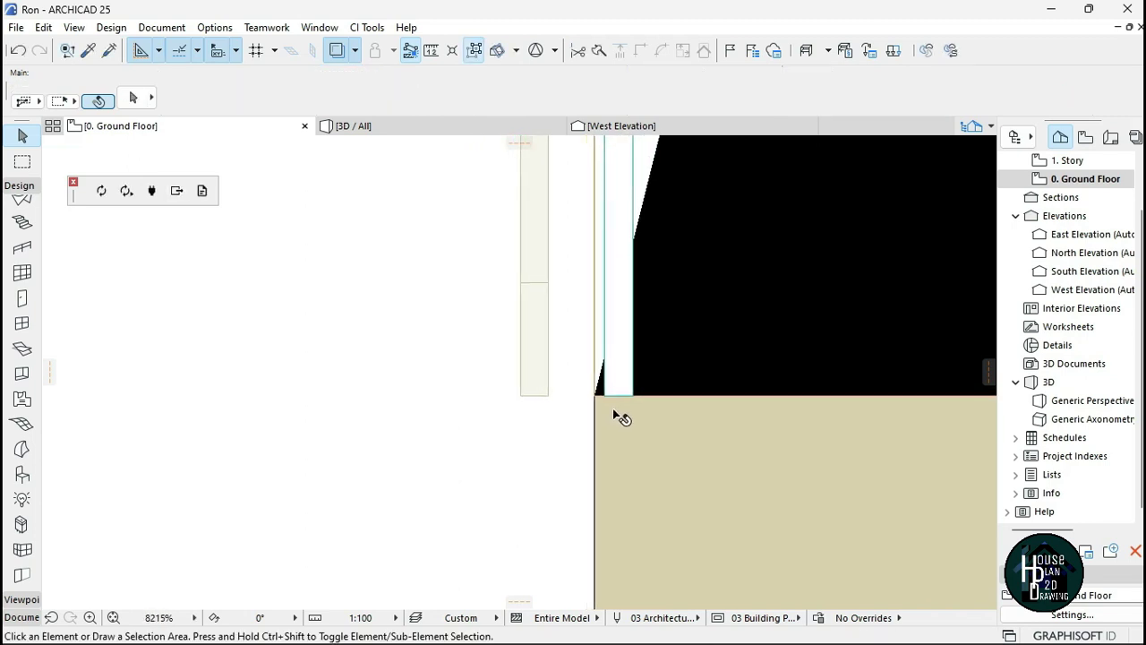
scroll(614, 417, "down", 7)
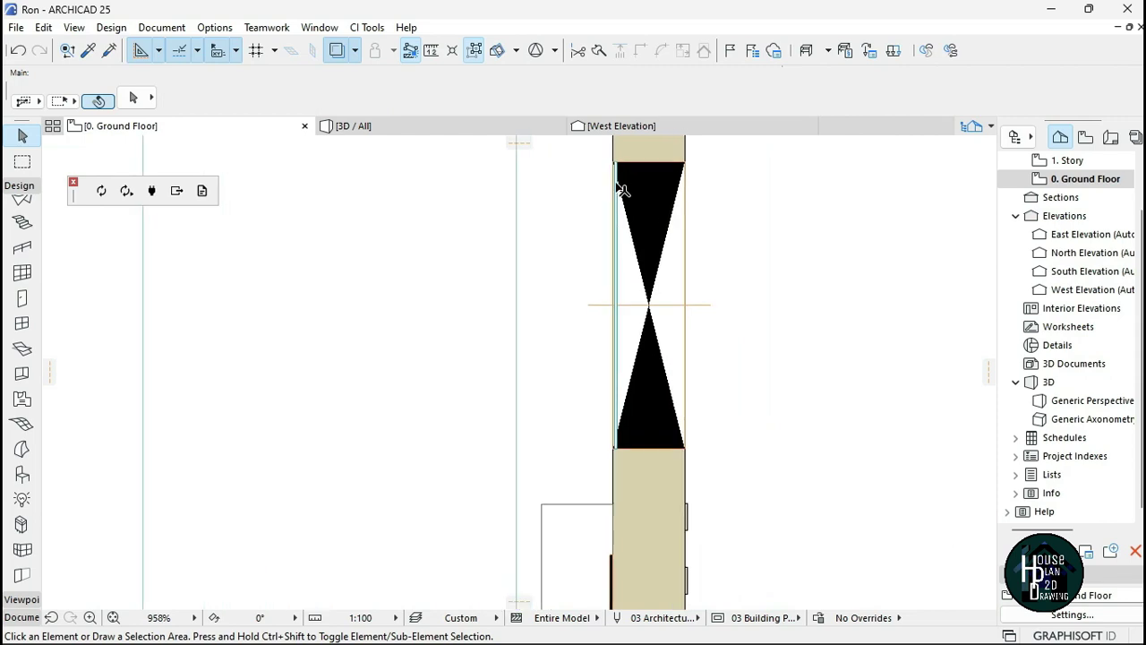
Fly around the window in the 3D perspective and examine how the burglary bars sit in the opening
left_click(434, 130)
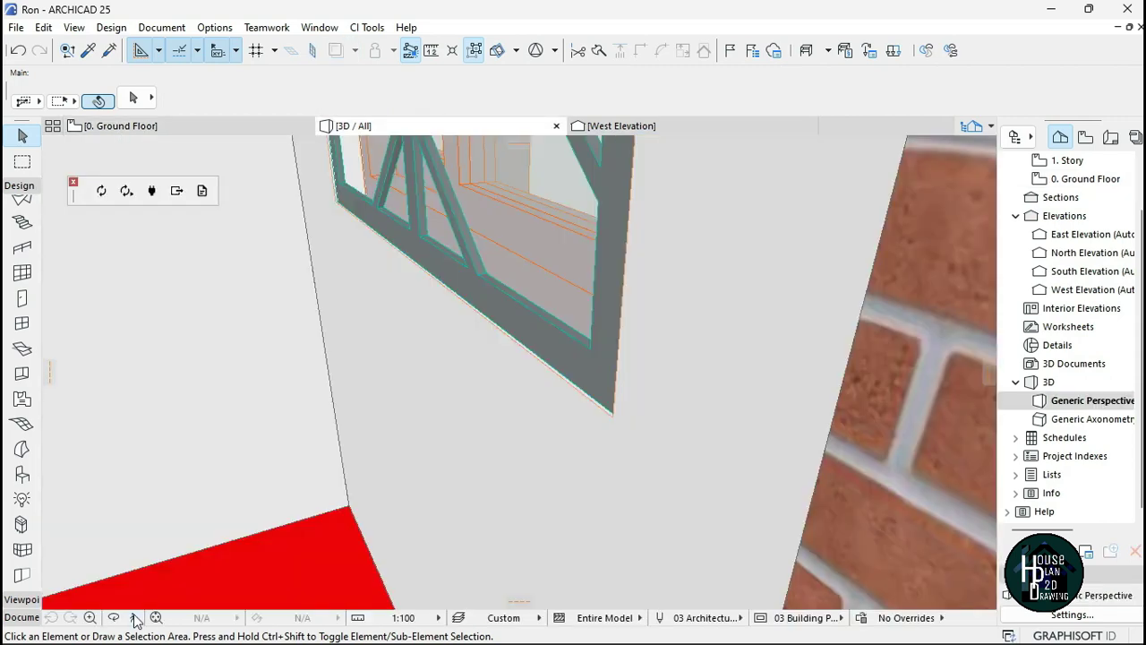
left_click(135, 618)
key("Down")
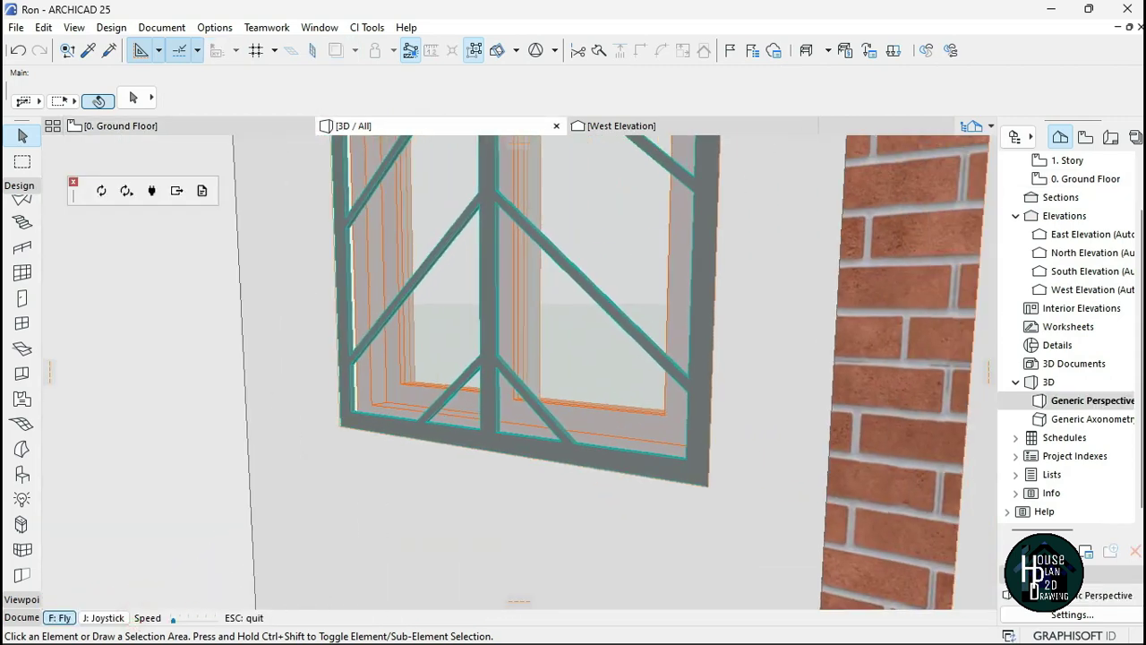
key("Up")
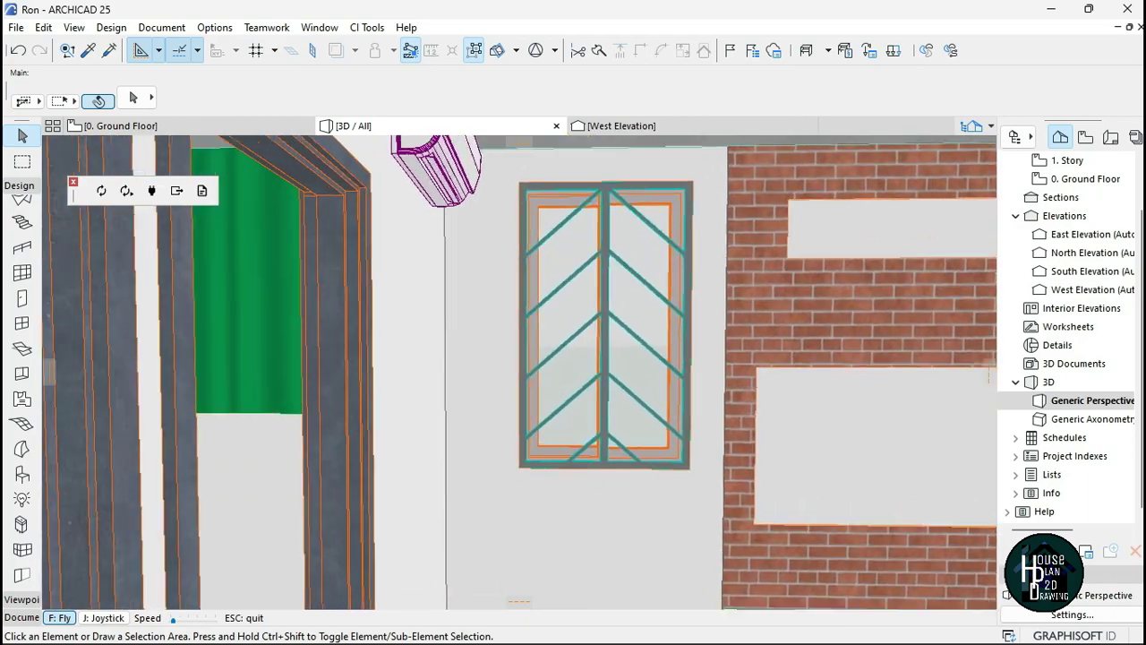
key("Down")
key("Up")
key("Down")
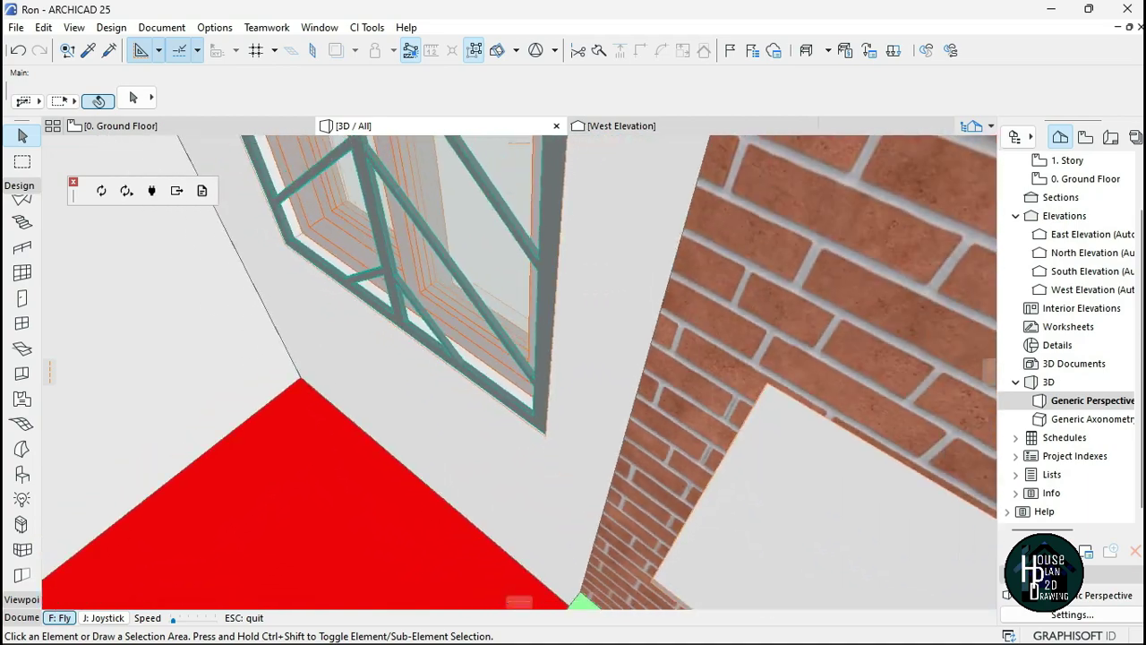
key("Up")
key("Escape")
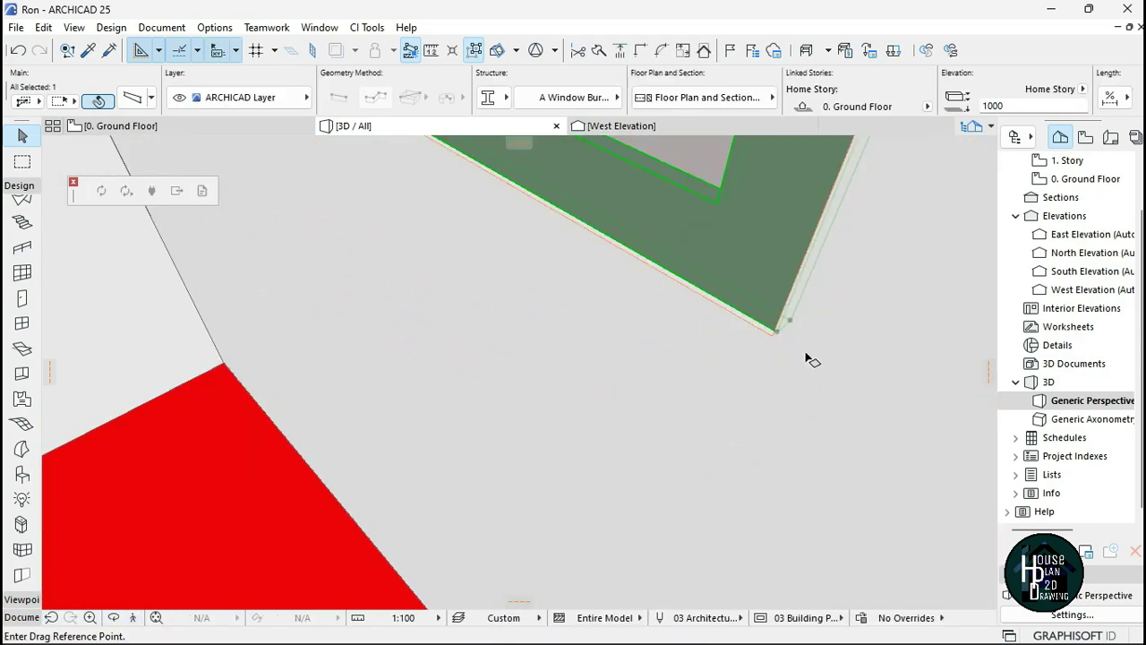
Shift the burglary bars about 5 deeper into the wall opening, using their lower corner as the reference point
left_click(781, 331)
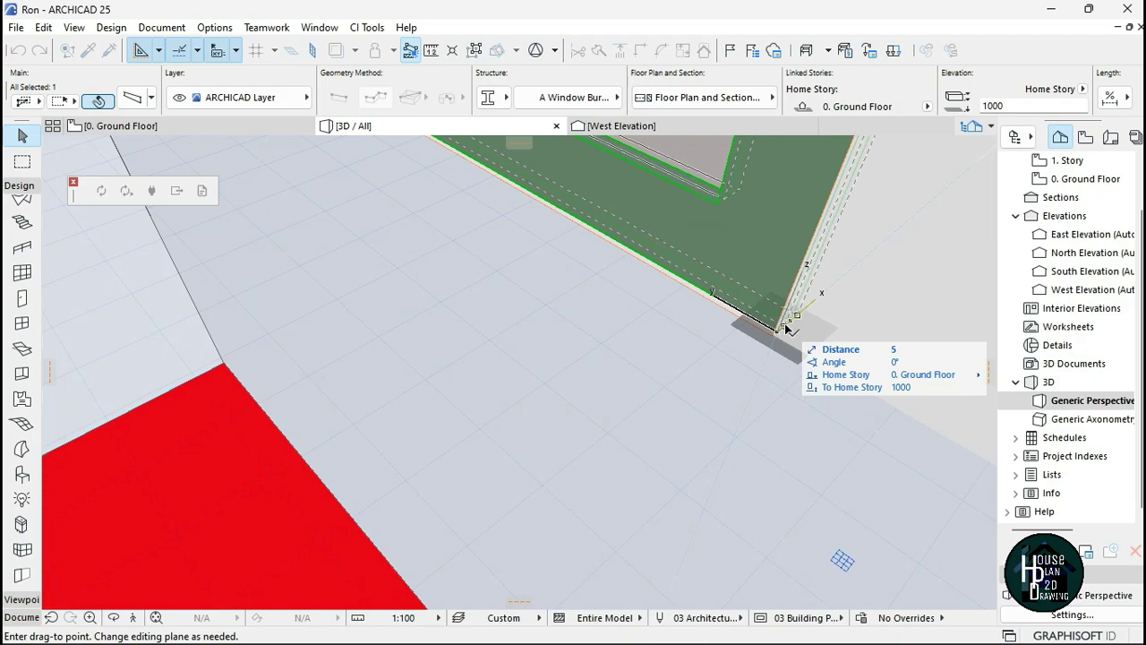
key("Escape")
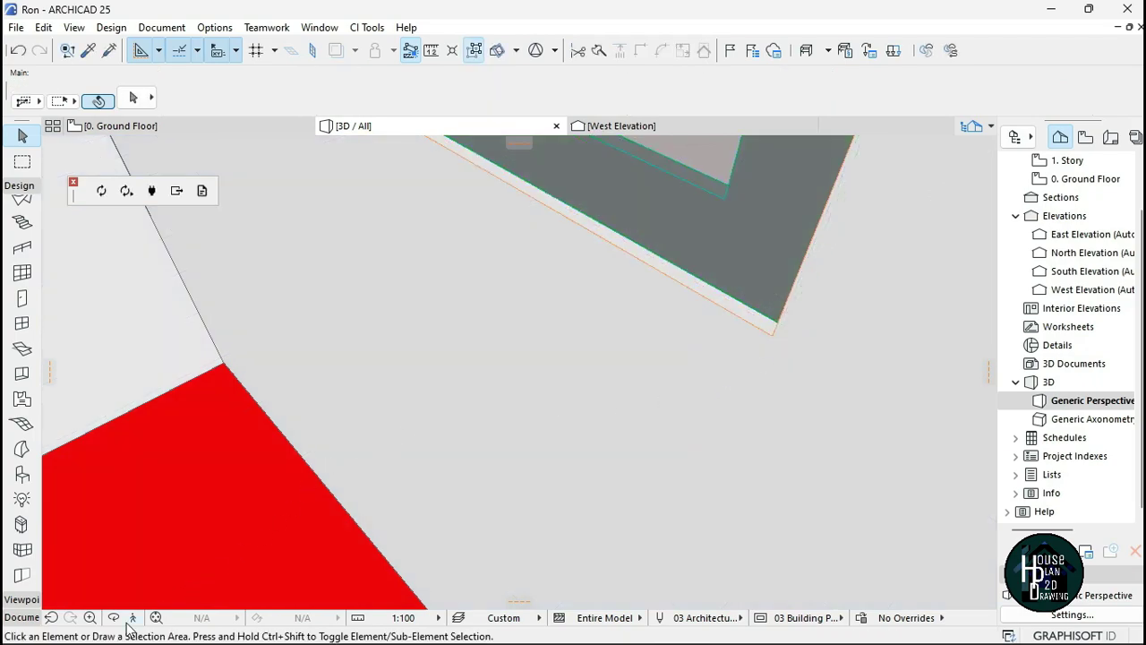
Fly through the 3D perspective from the fitted burglary bars through the doorway to examine the wide curtained window
left_click(134, 620)
key("Down")
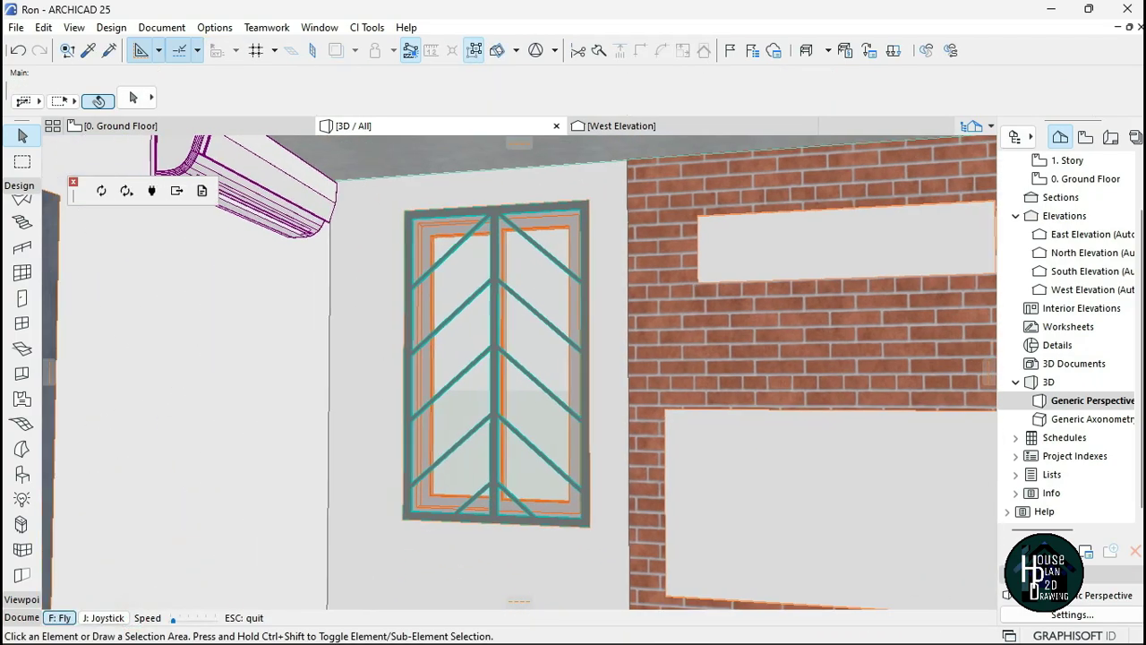
key("Up")
key("Down")
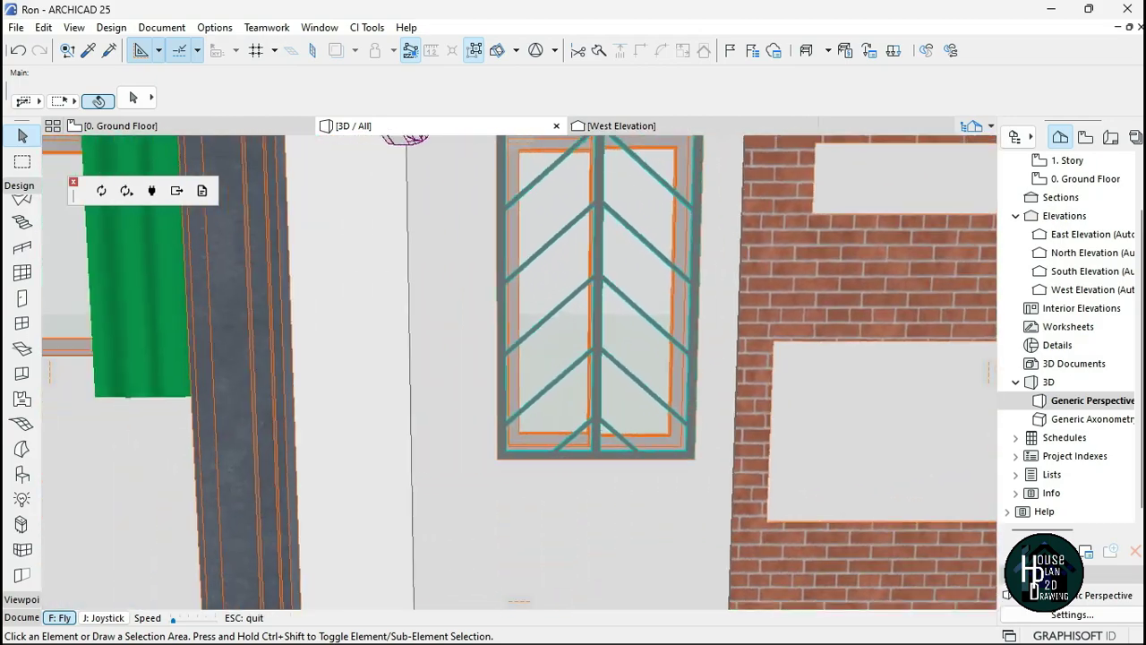
key("Up")
key("Down")
key("Up")
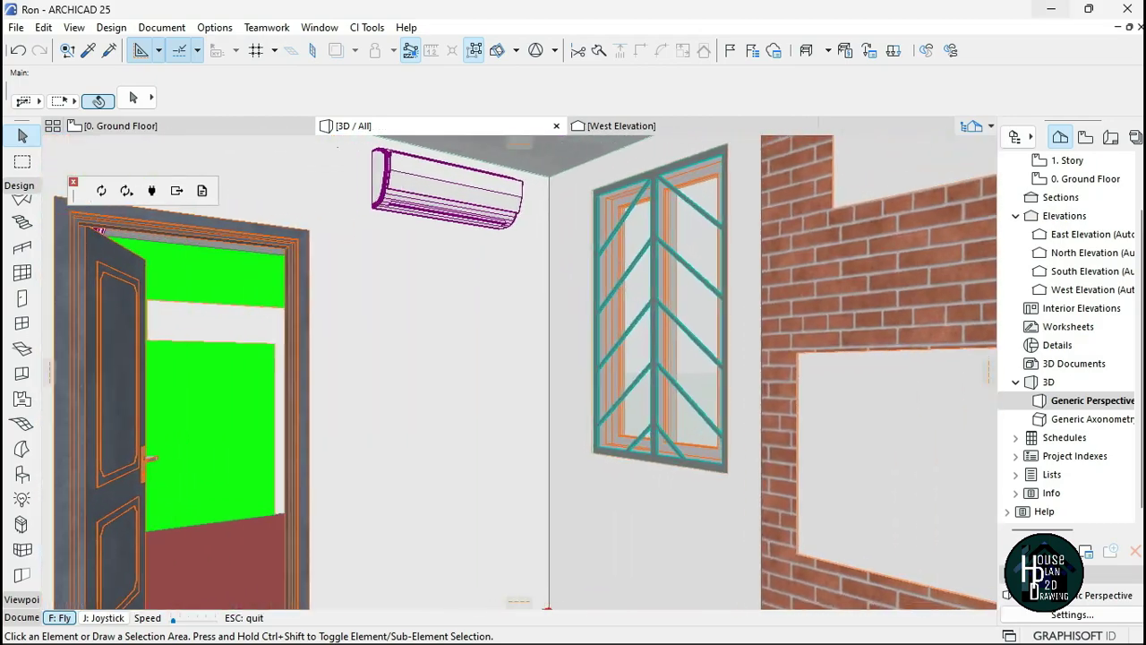
key("Left")
key("Up")
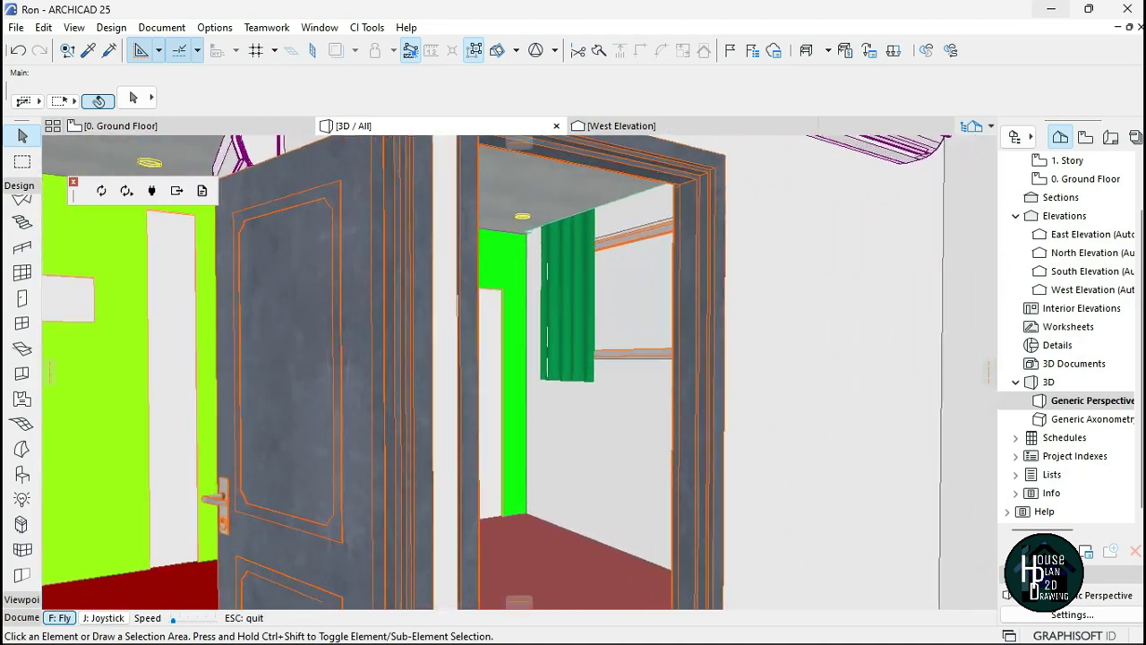
key("Up")
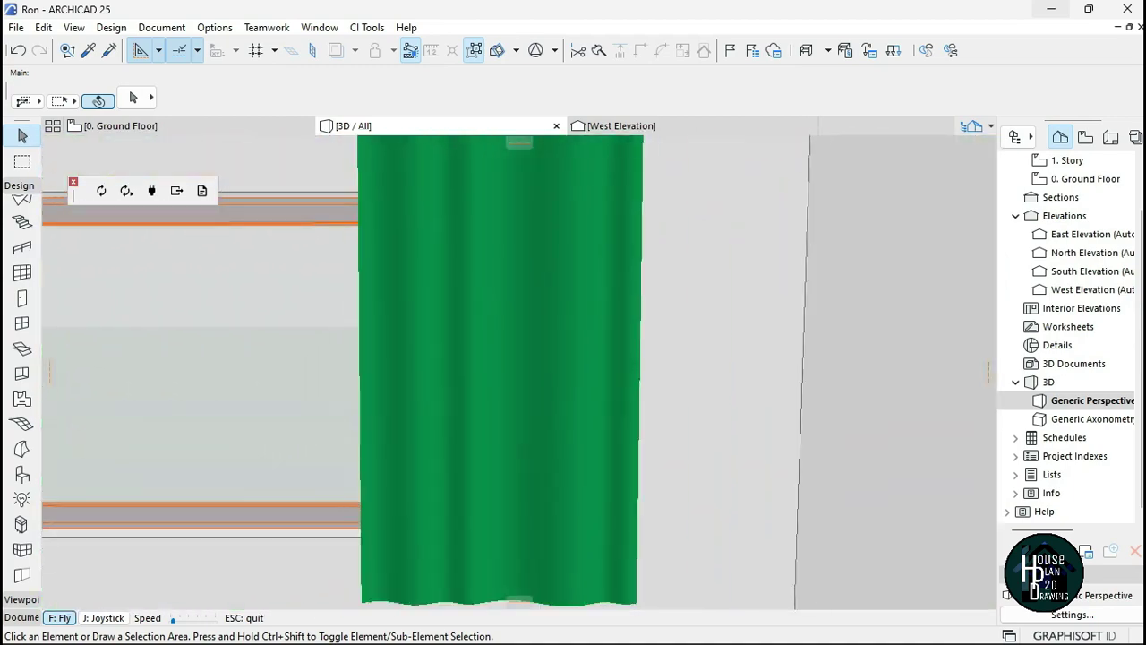
key("Down")
key("Escape")
Hide the Objects layer and assign both curtains beside the wide window to it
key("ctrl+l")
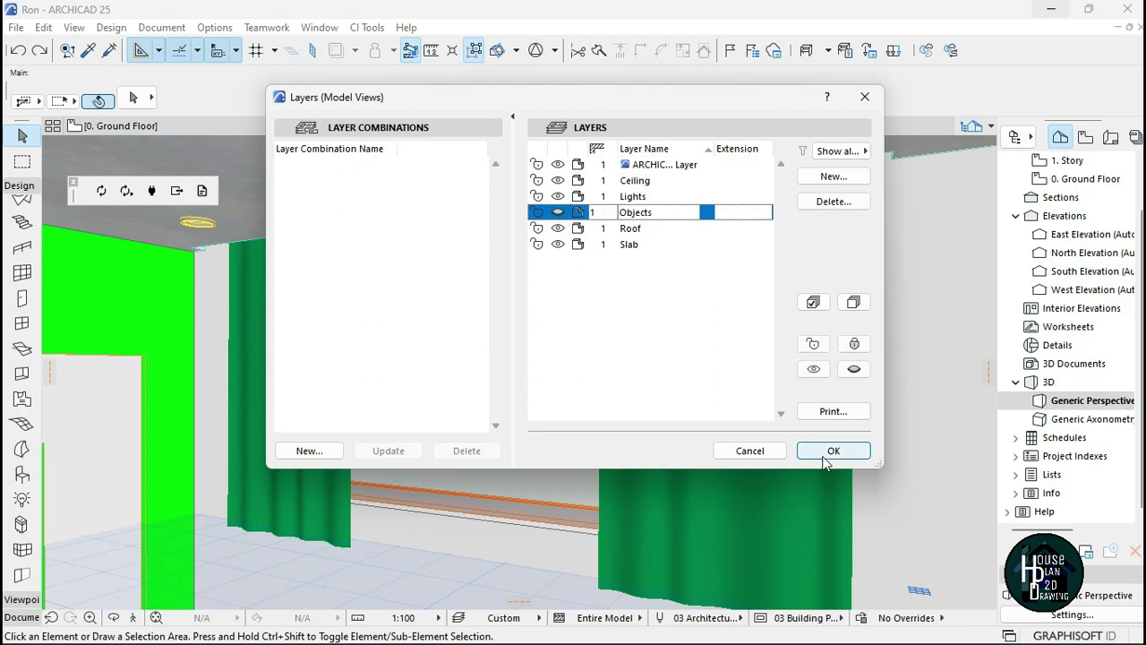
left_click(817, 458)
left_click(135, 99)
left_click(705, 456)
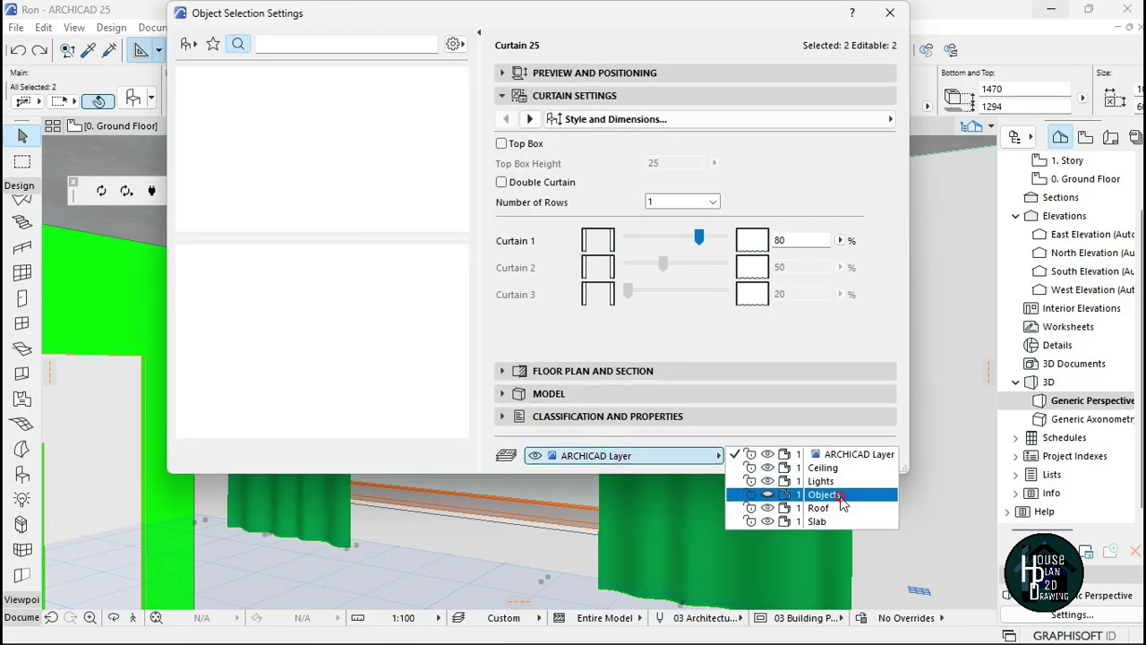
left_click(842, 497)
left_click(858, 456)
In the Ground Floor plan, place a second set of burglary bars along the wide window's wall face, reusing the fitted bars' settings
left_click(133, 618)
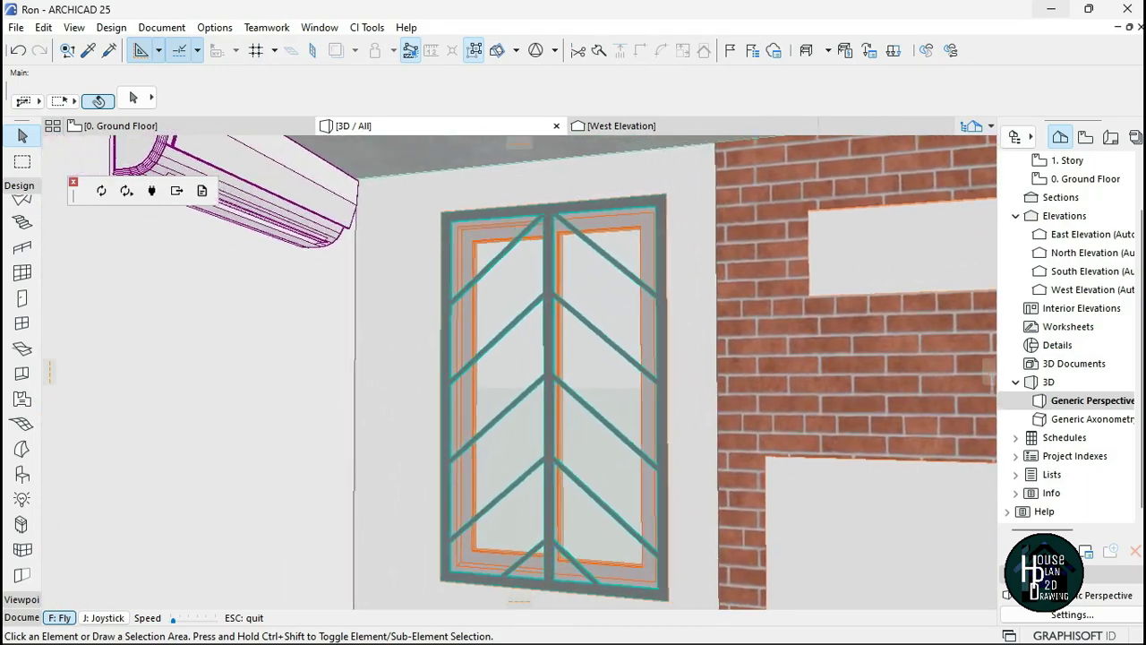
key("Up")
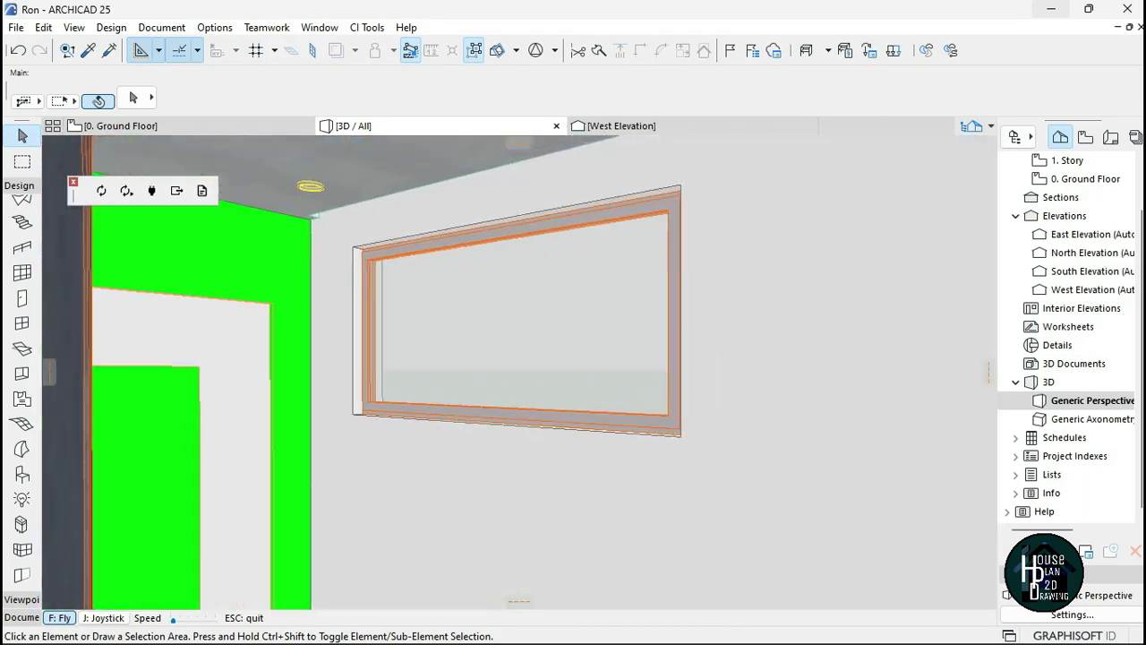
key("Escape")
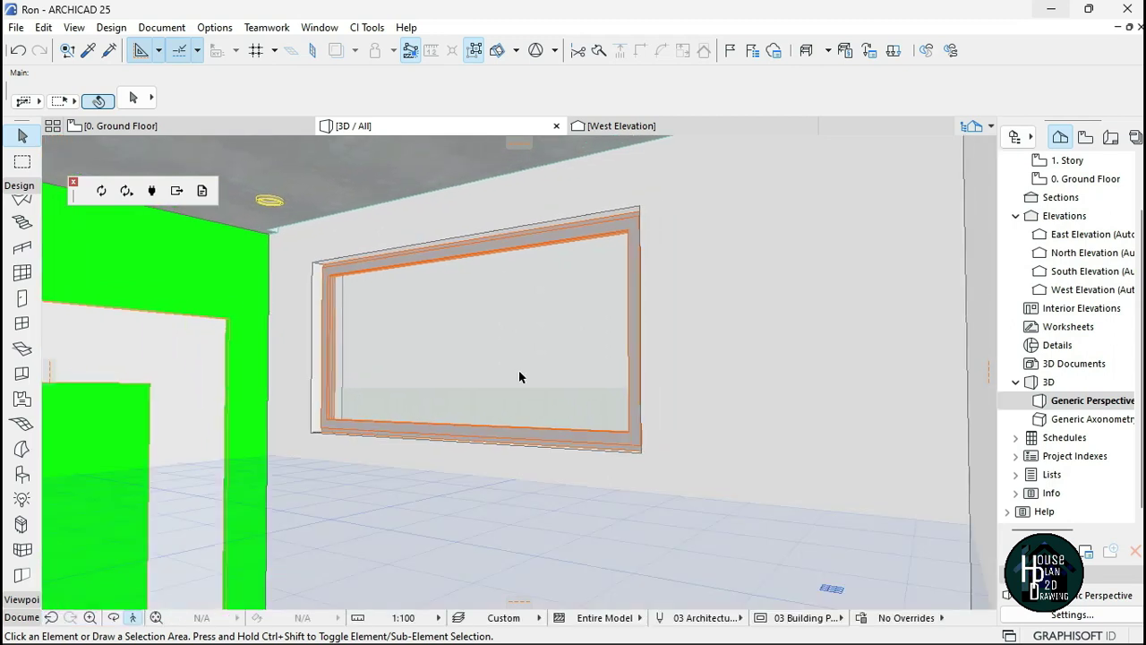
left_click(247, 130)
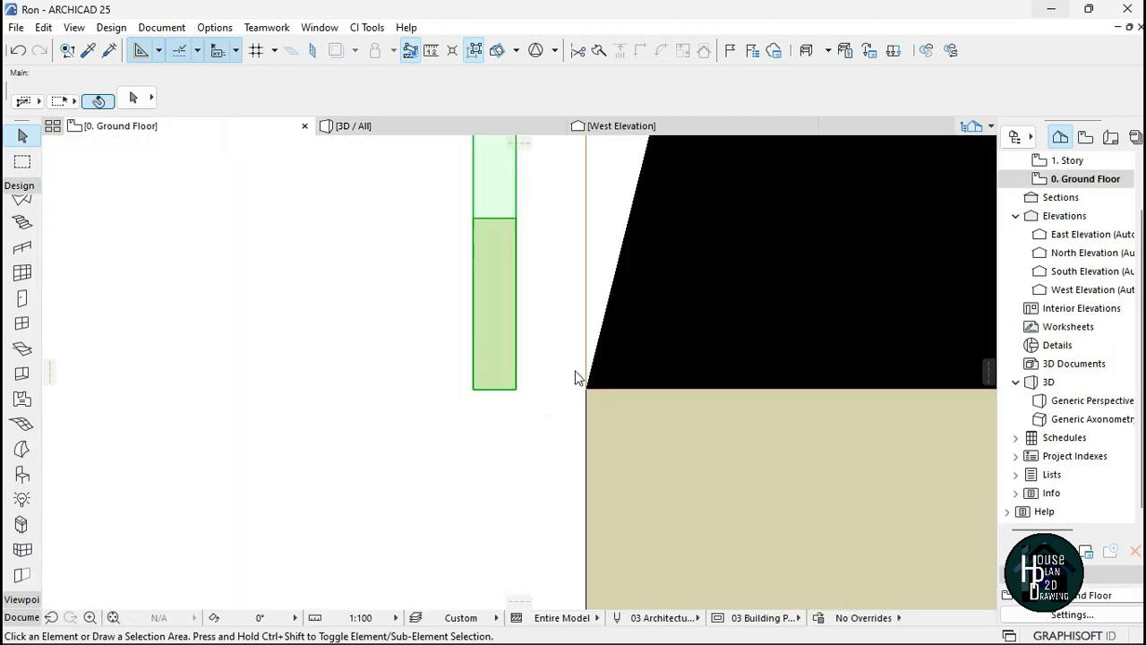
scroll(606, 310, "up", 10)
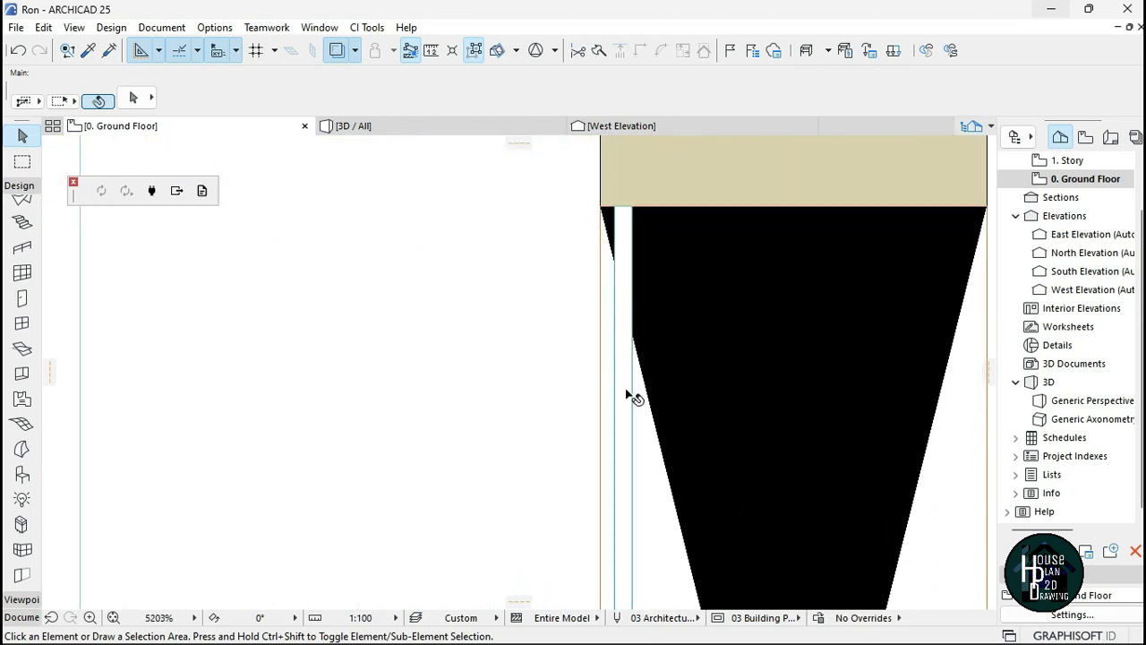
left_click(626, 392, "alt")
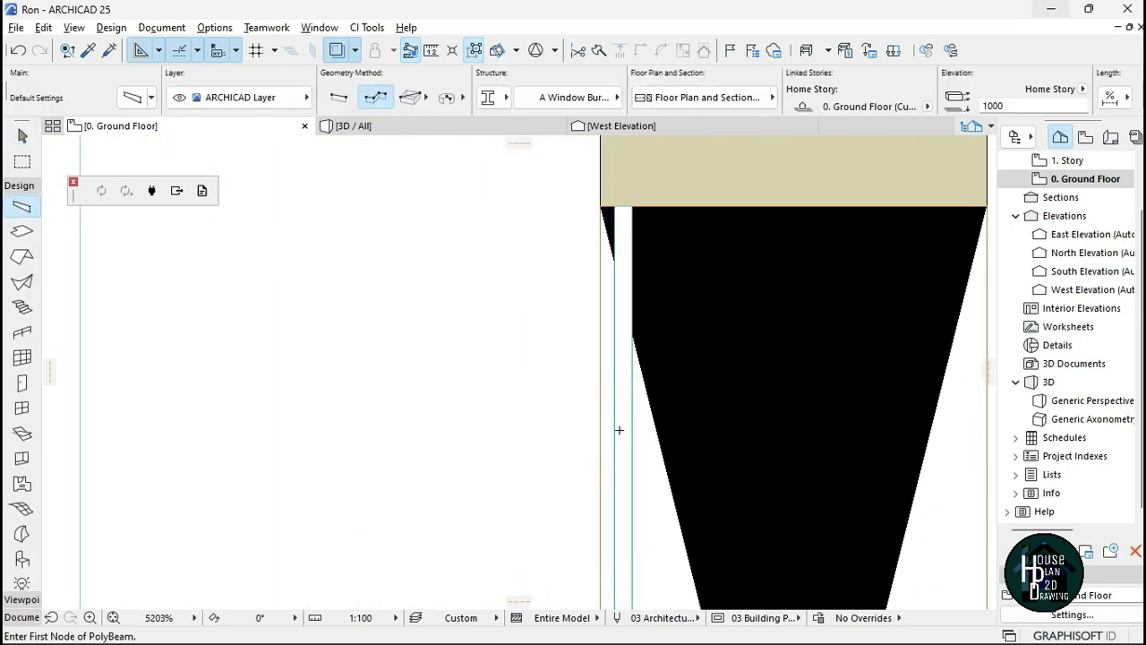
scroll(619, 429, "down", 10)
scroll(636, 231, "down", 2)
scroll(594, 168, "up", 10)
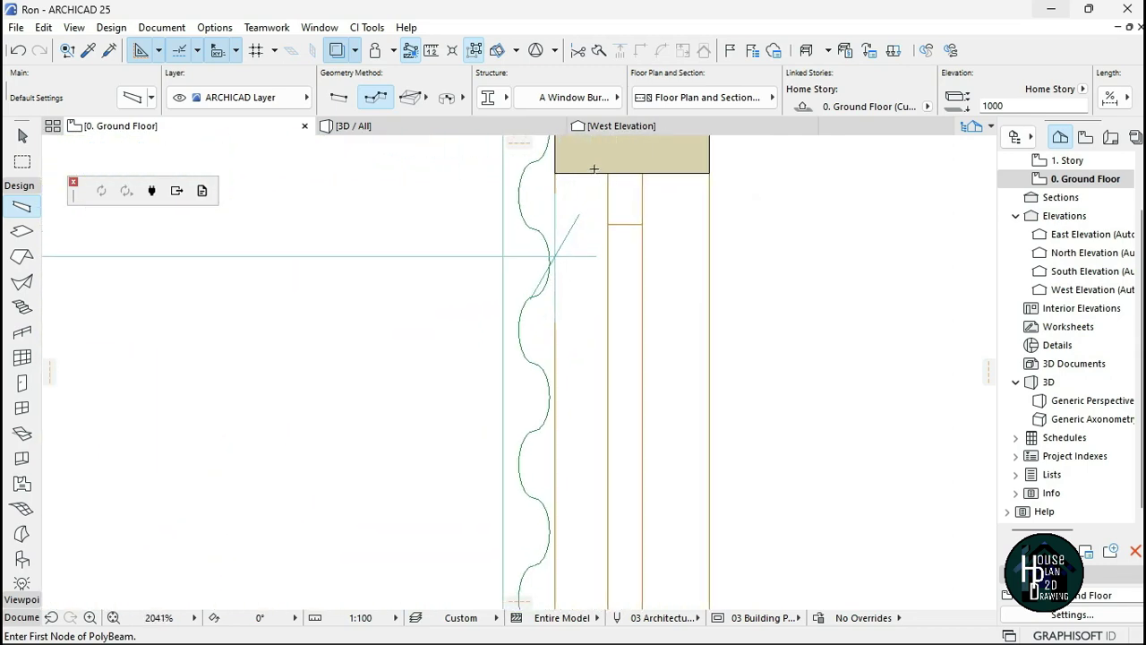
scroll(593, 169, "up", 2)
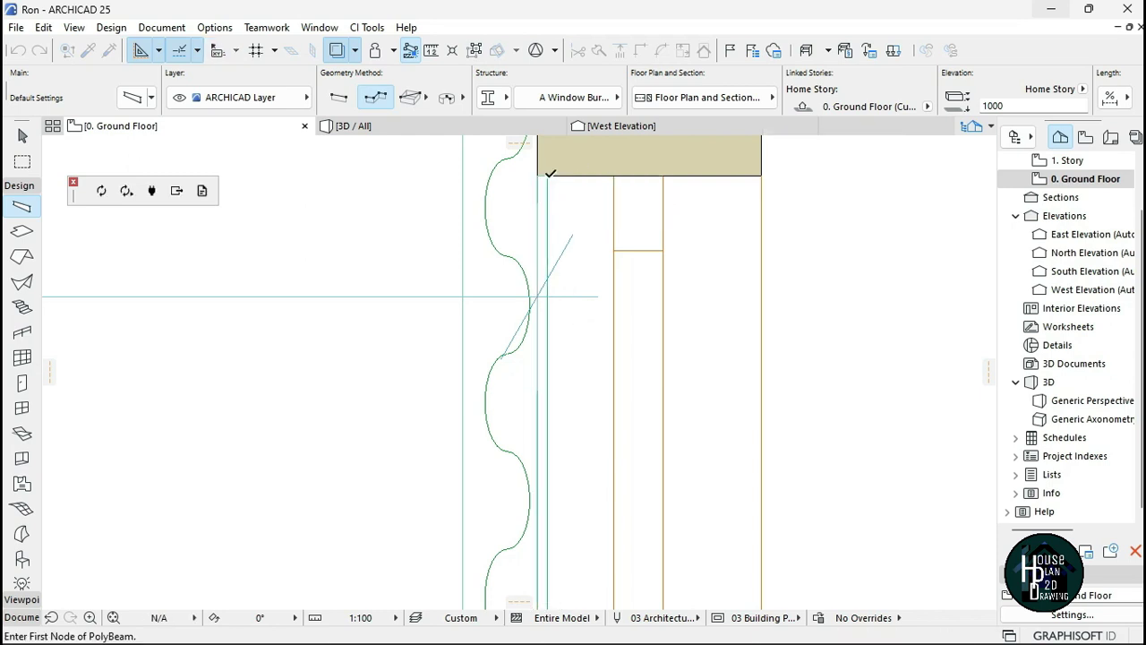
key("Escape")
scroll(606, 225, "down", 10)
scroll(594, 373, "up", 4)
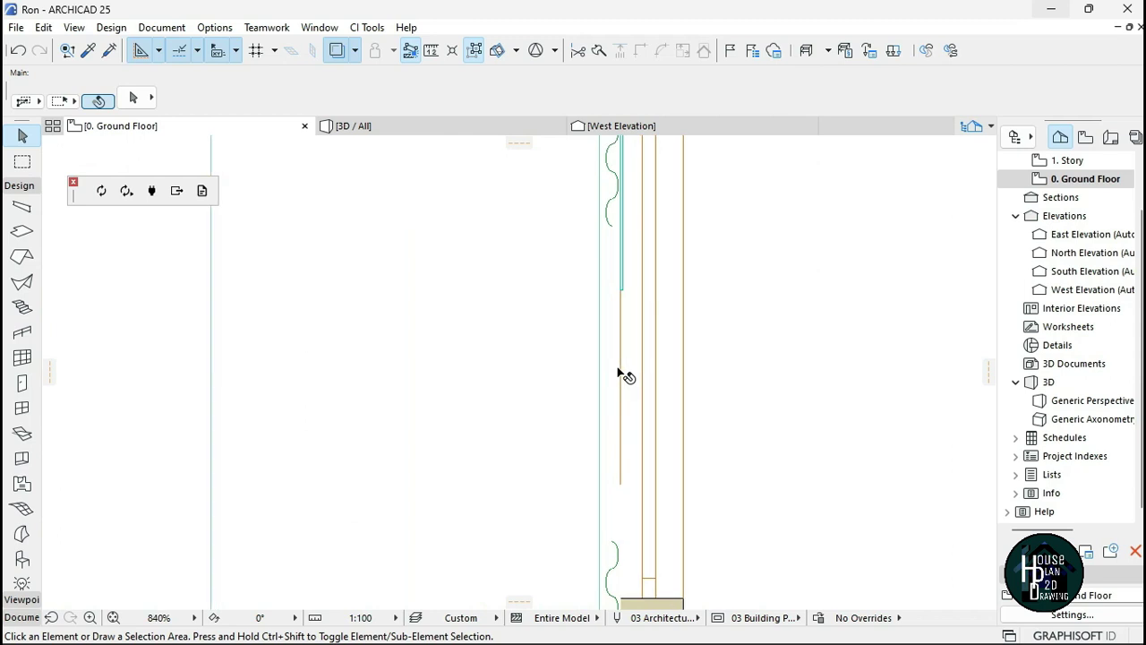
In the 3D view, place a 300 × 300 rectangular opening in the wall below the wide window
left_click(482, 129)
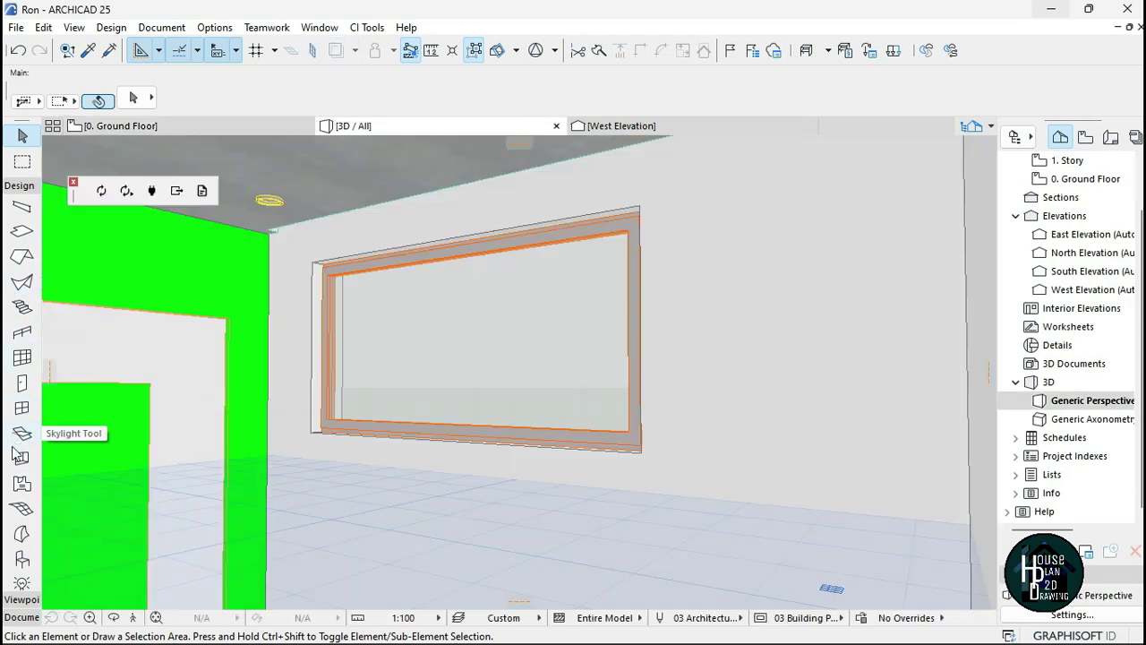
left_click(23, 459)
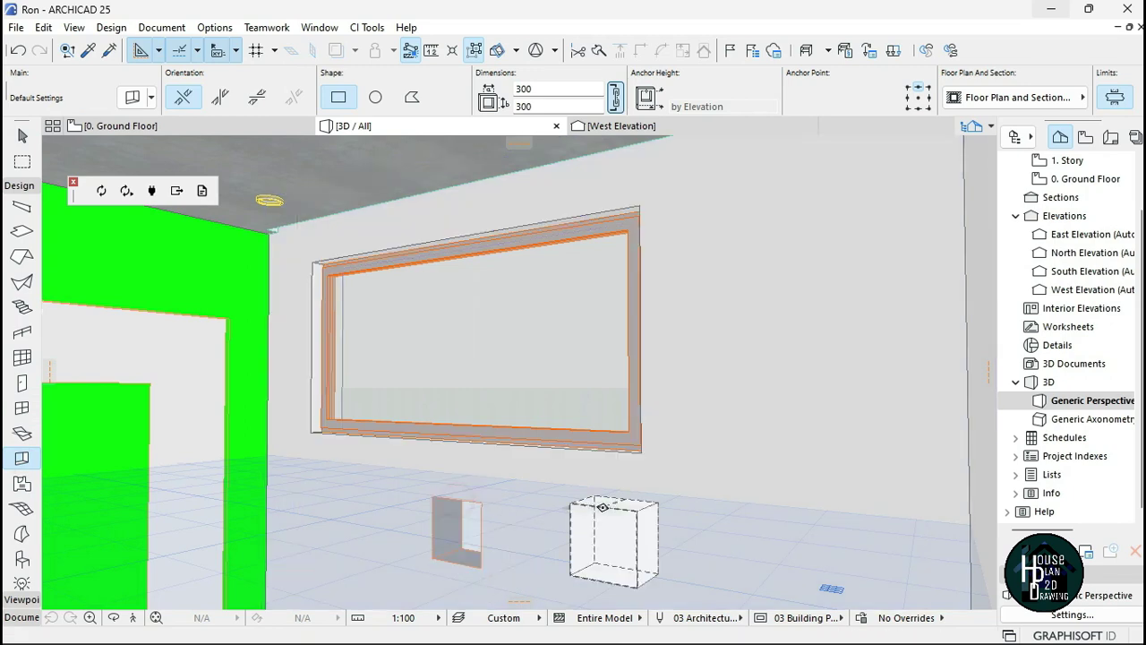
key("Escape")
In the West Elevation, hide the Objects layer to clear the curtains from the wide window
left_click(621, 125)
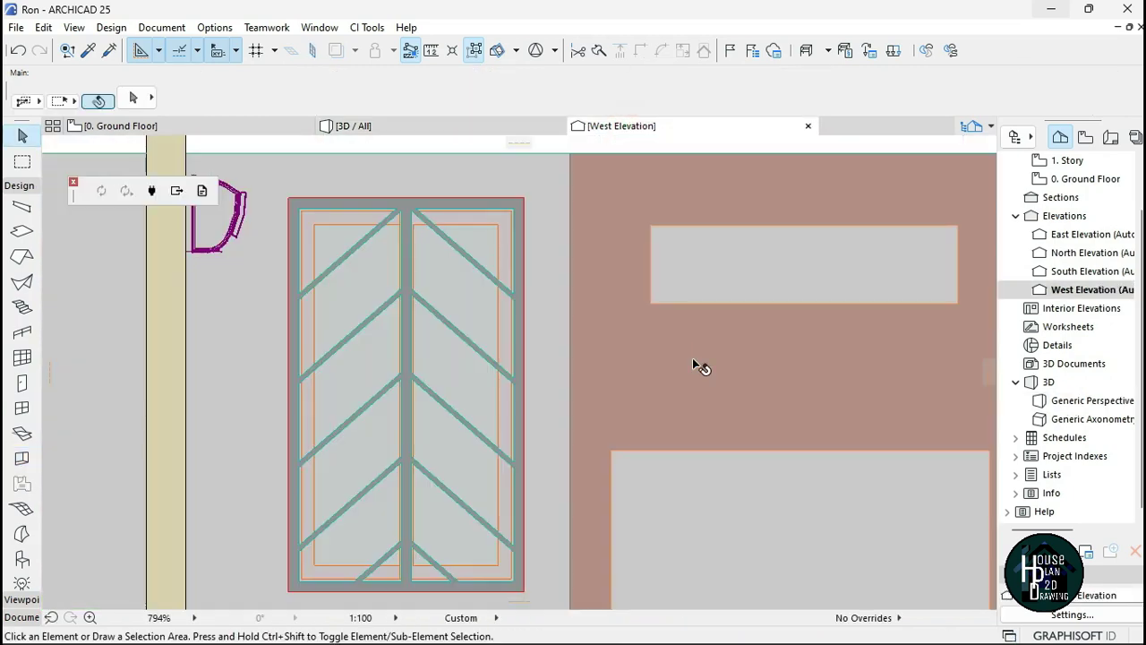
scroll(692, 358, "down", 8)
scroll(440, 491, "up", 5)
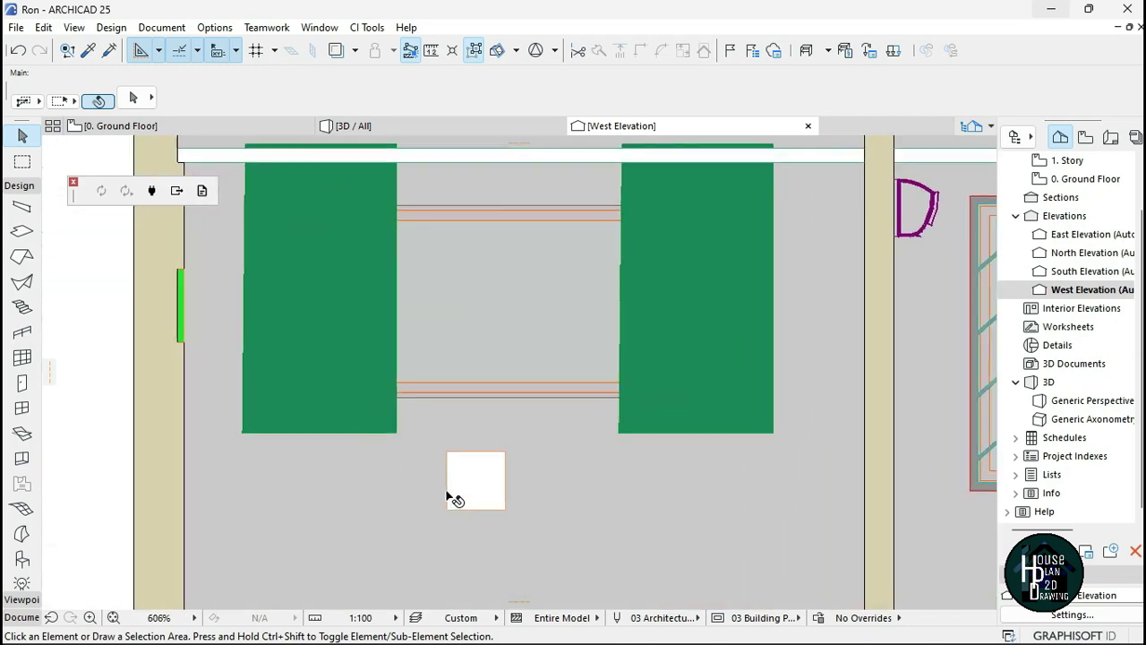
scroll(591, 441, "down", 3)
key("ctrl+l")
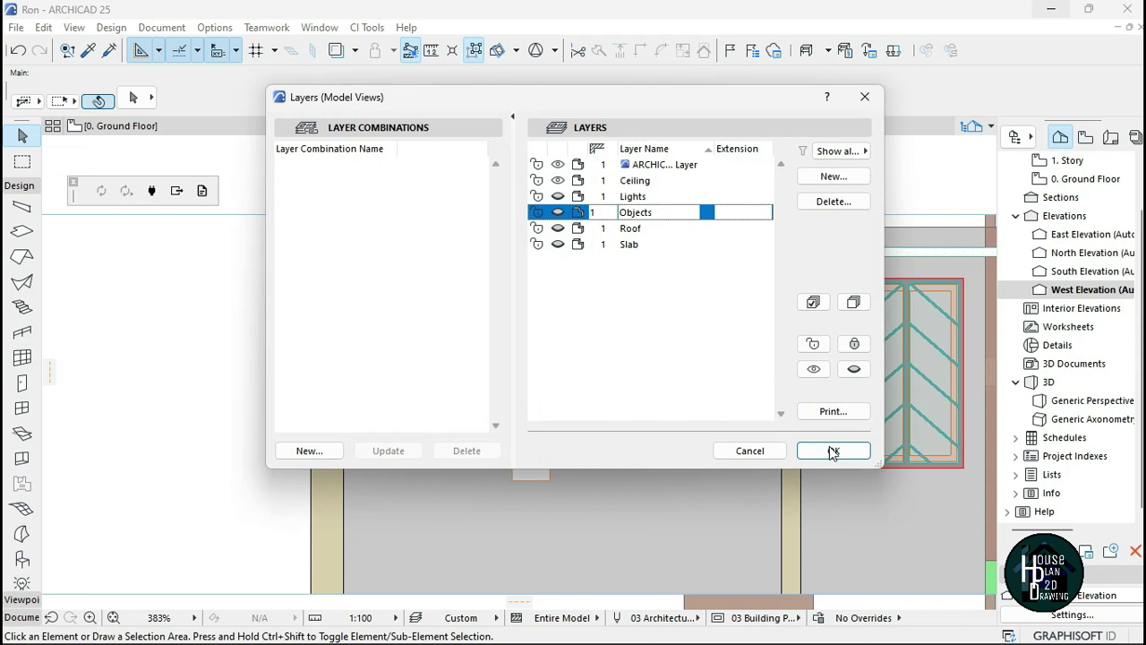
left_click(831, 451)
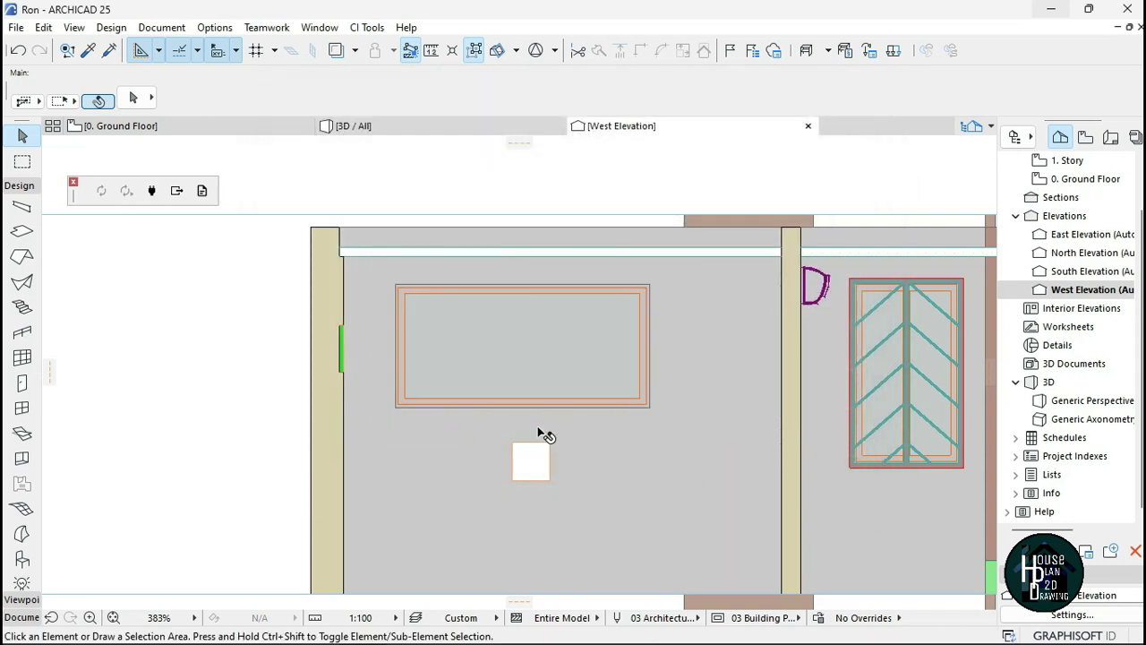
Move the 300 × 300 opening up so its upper edge lies on the wide window's upper edge
scroll(537, 436, "up", 3)
left_click(528, 464)
left_click(542, 457)
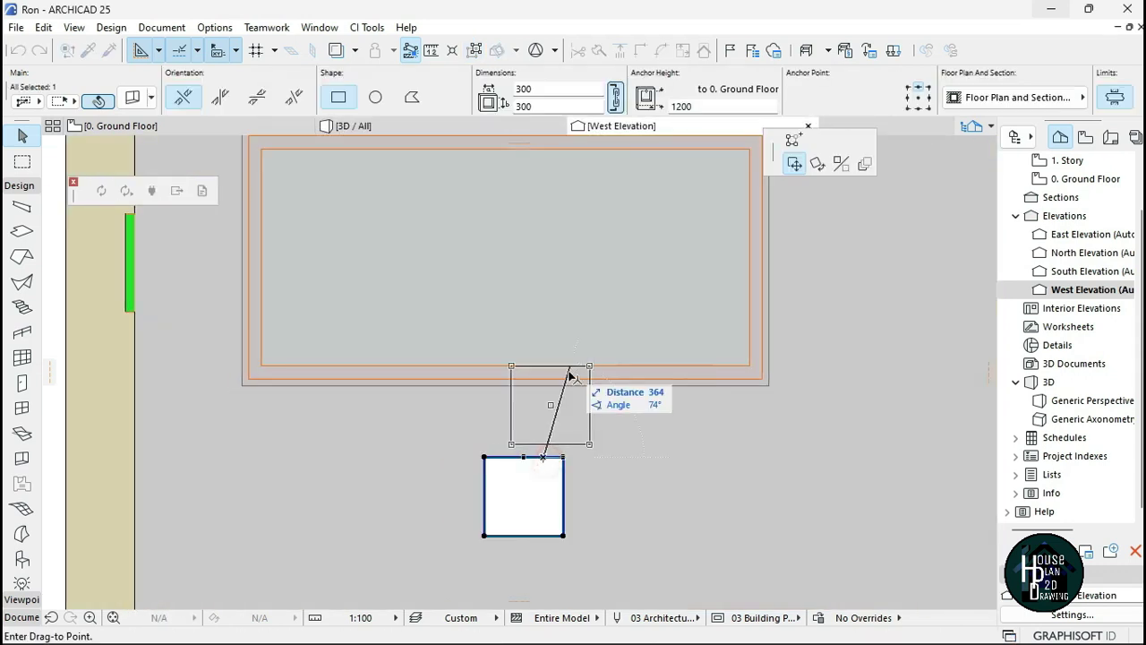
scroll(626, 296, "down", 3)
scroll(611, 312, "up", 3)
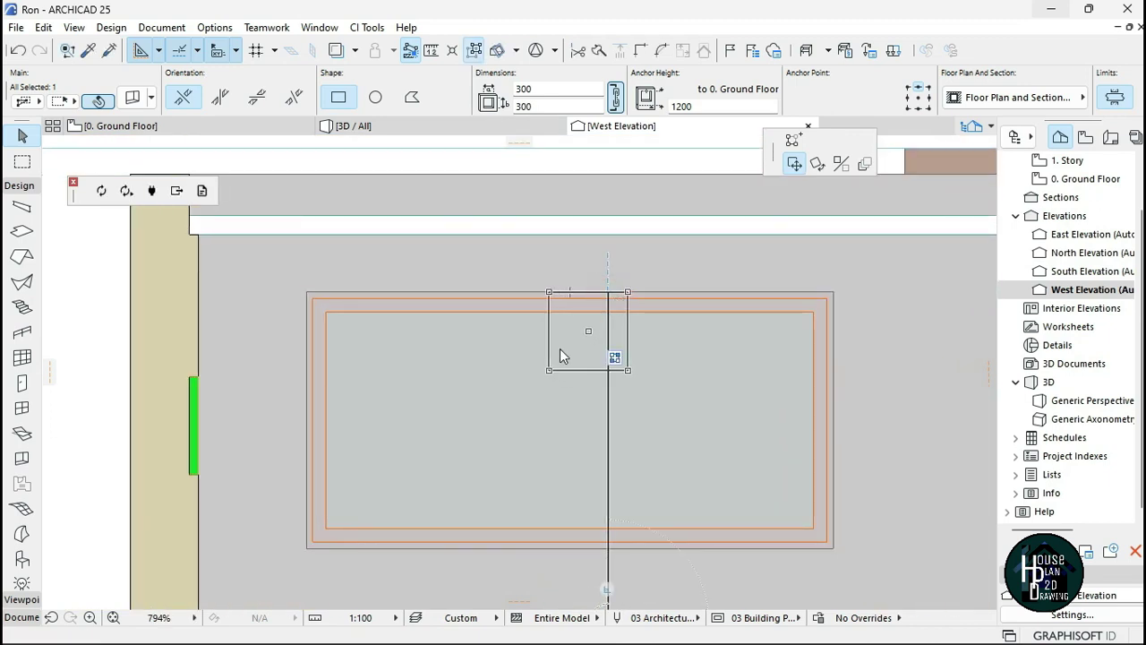
Stretch the opening's two sides and lower edge to the wide window's outer outline, making it 2010 wide
left_click(550, 352)
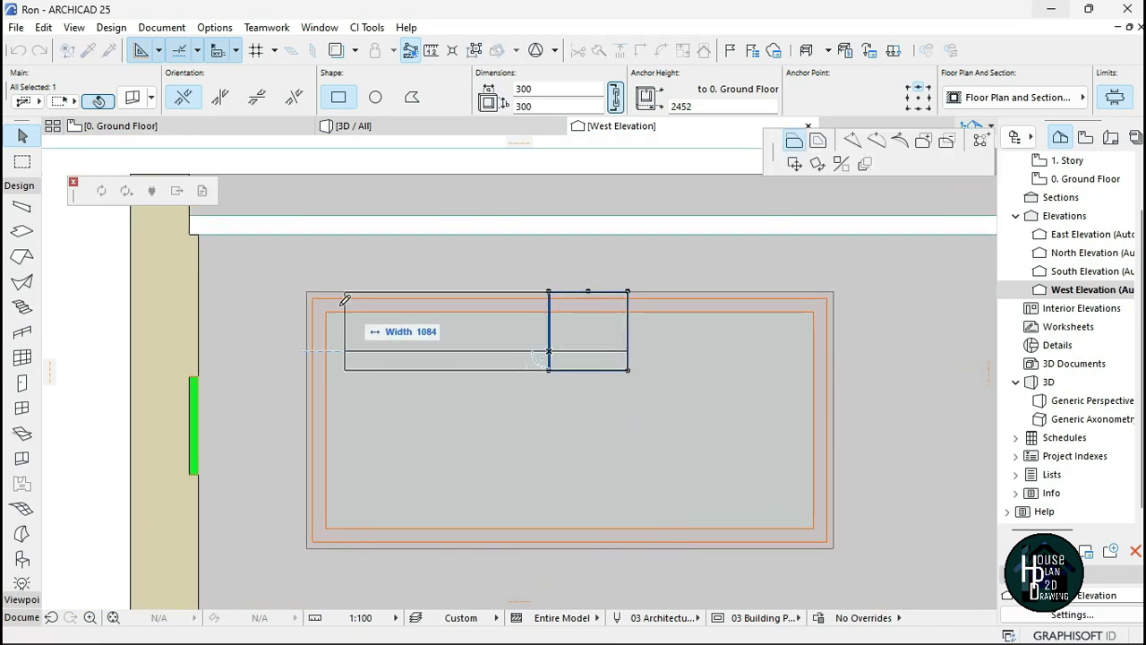
left_click(627, 351)
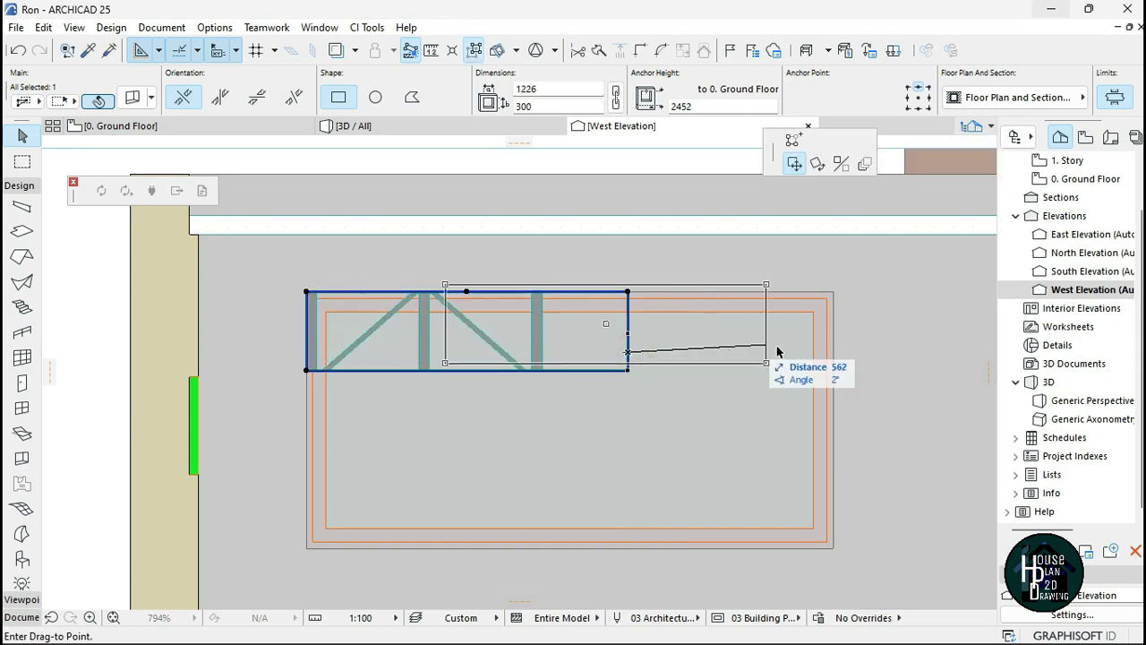
key("Escape")
left_click(628, 351)
left_click(834, 294)
left_click(767, 371)
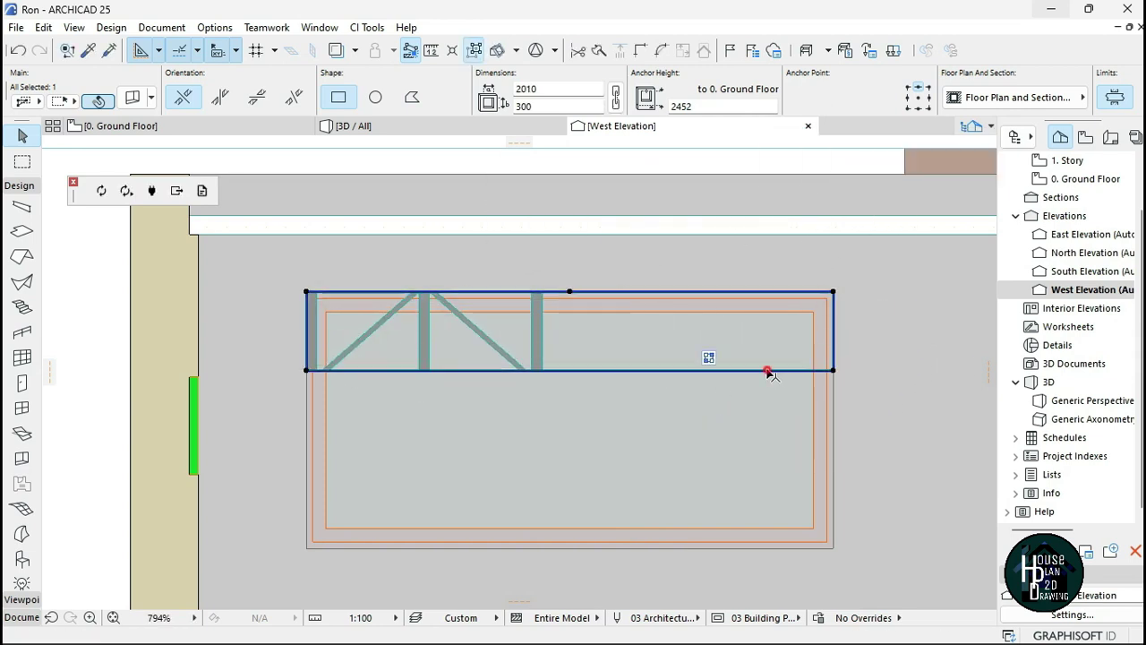
left_click(833, 547)
key("Escape")
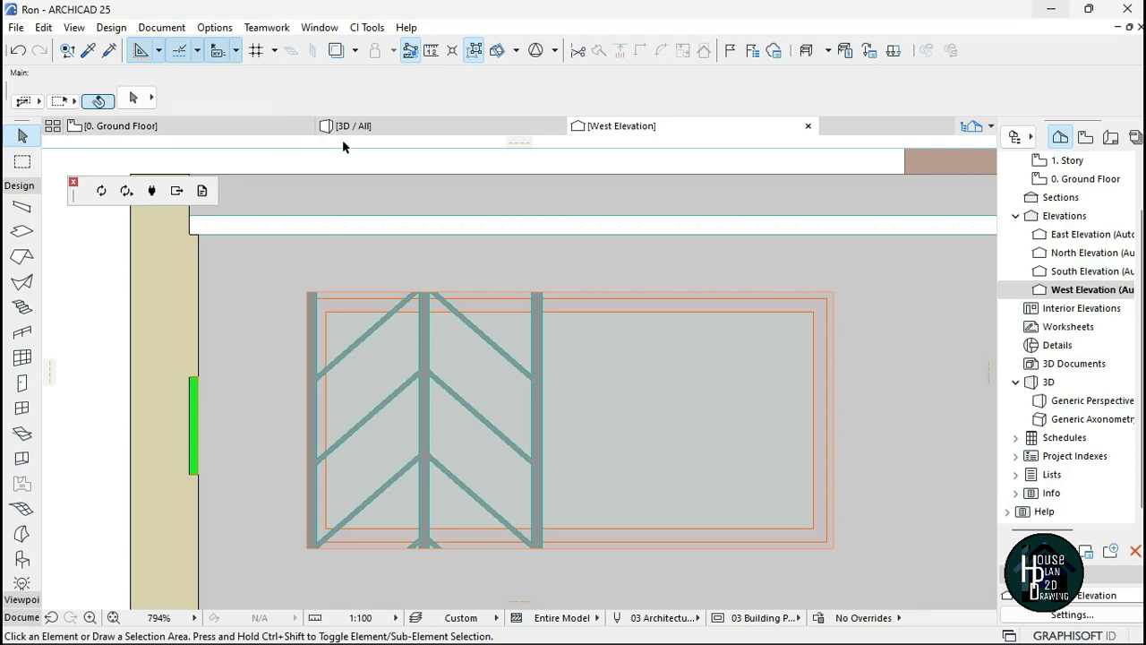
Examine the enlarged opening and the burglary bars at the wide window in the 3D view
left_click(347, 126)
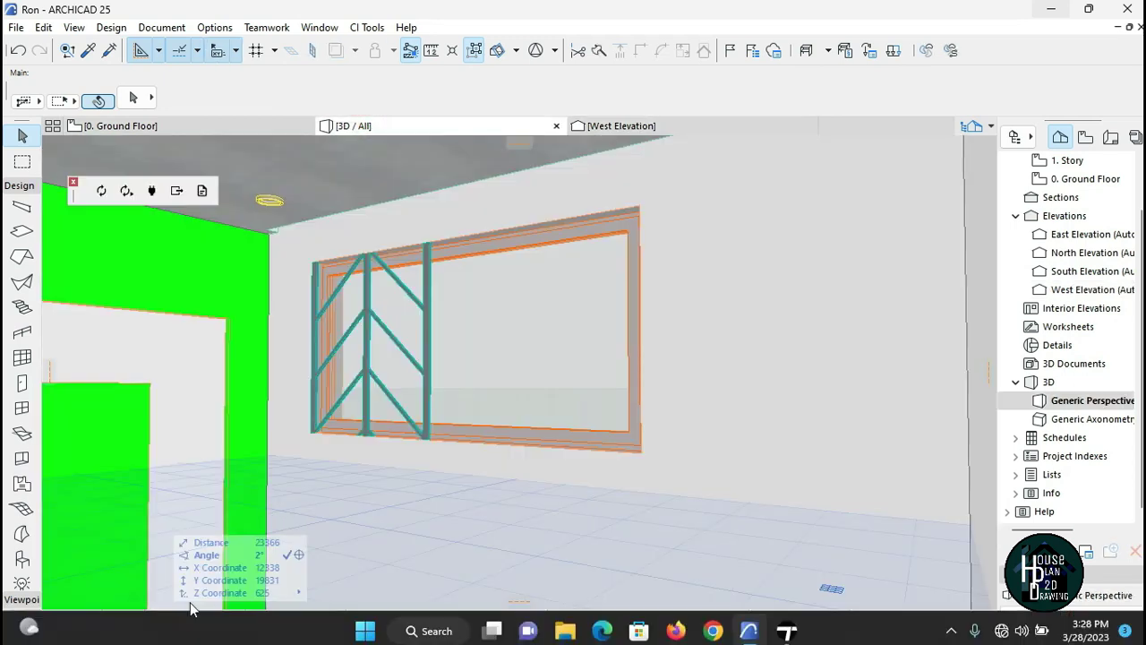
left_click(132, 618)
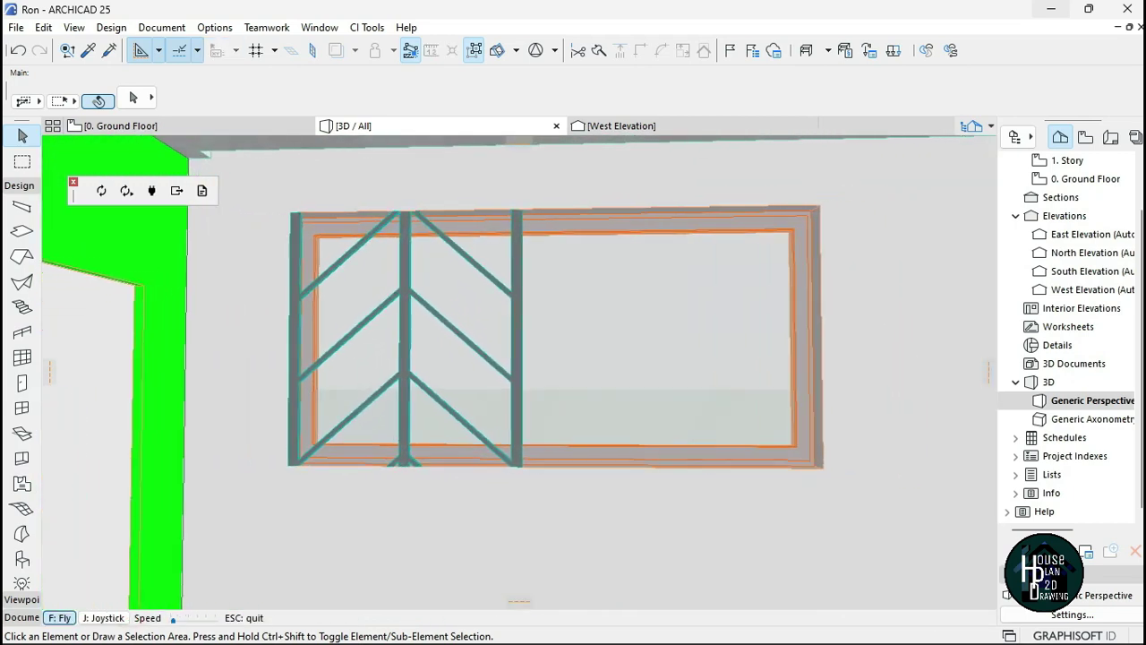
key("Escape")
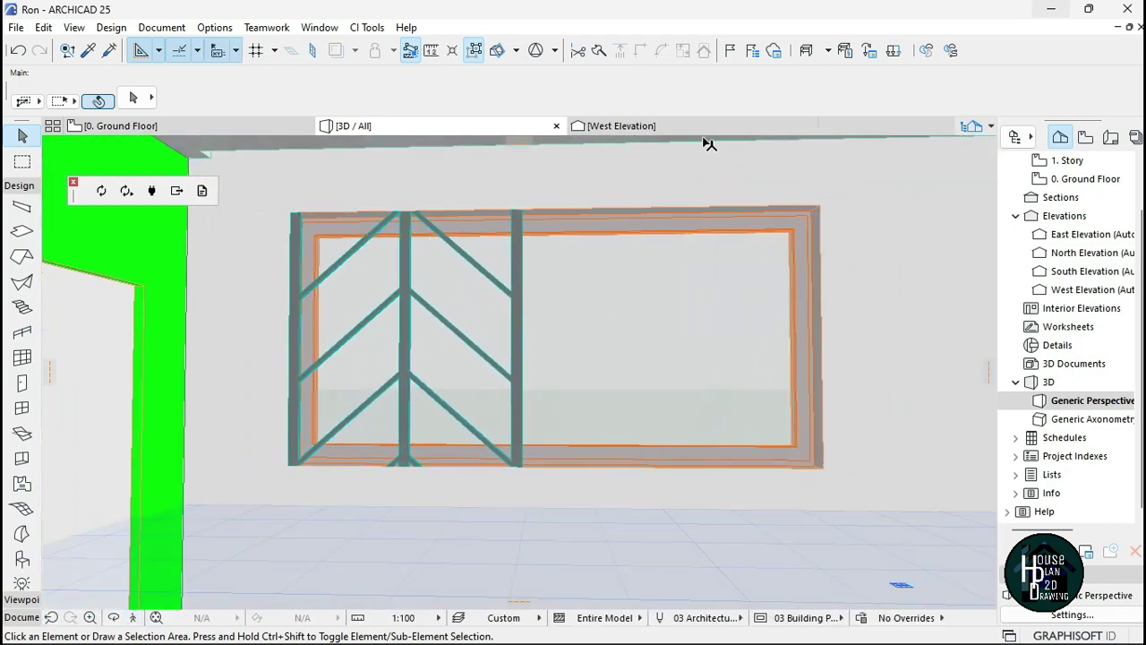
In the West Elevation, stretch the burglary bars' upper edge down to the wide window's upper outer edge
left_click(692, 130)
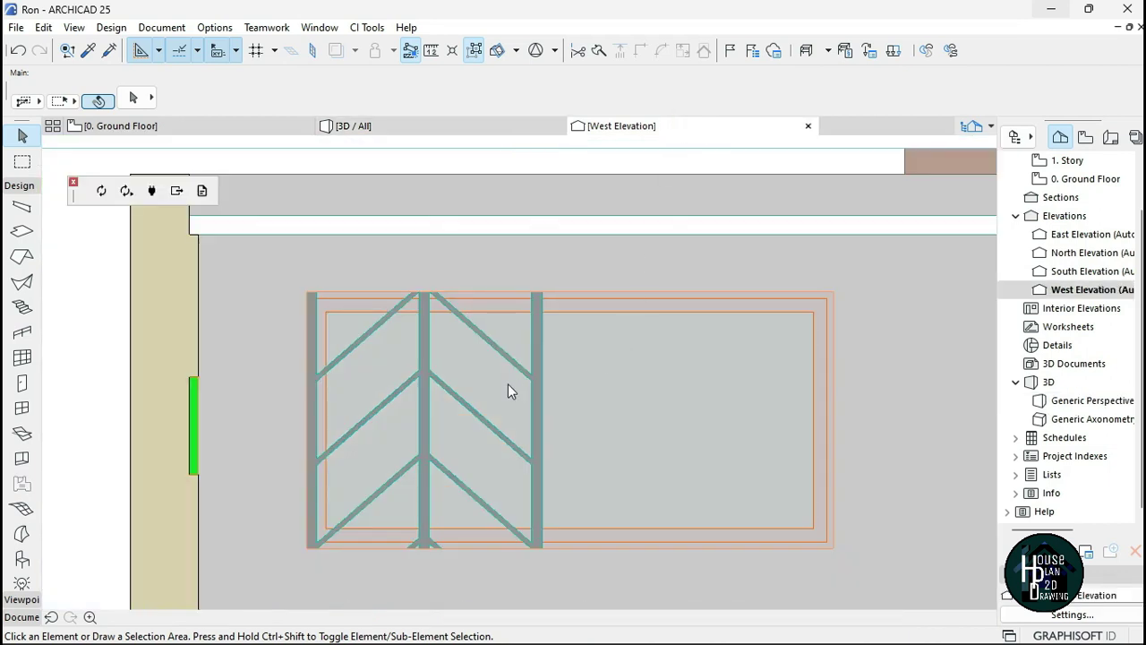
scroll(424, 366, "up", 4)
left_click(433, 318)
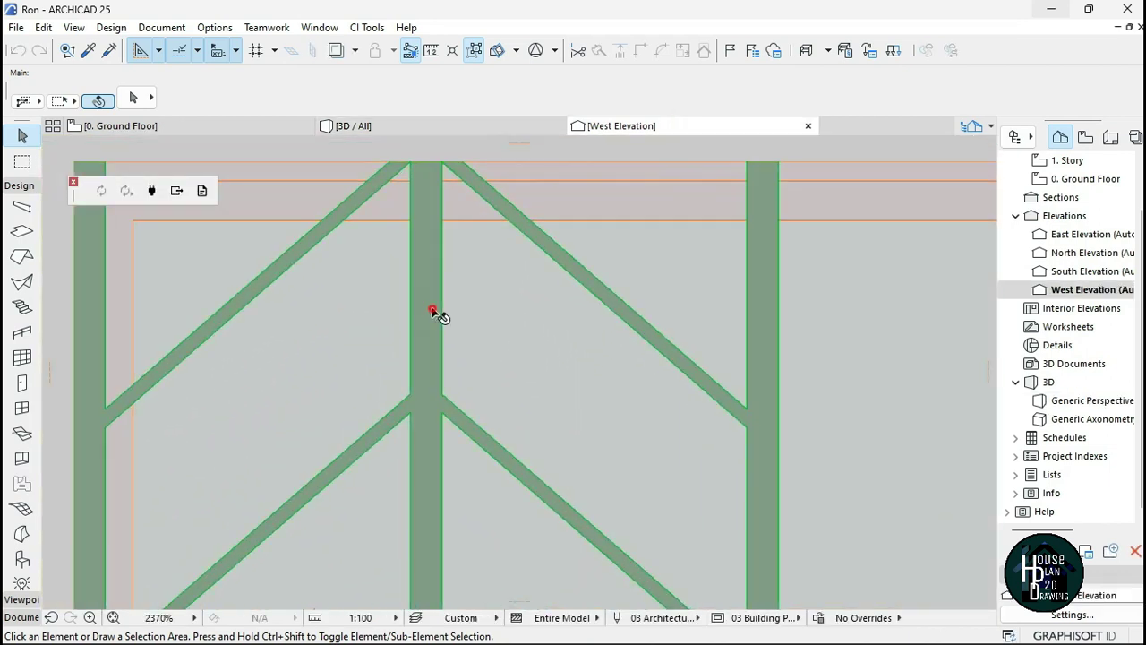
scroll(451, 463, "down", 4)
scroll(364, 370, "up", 2)
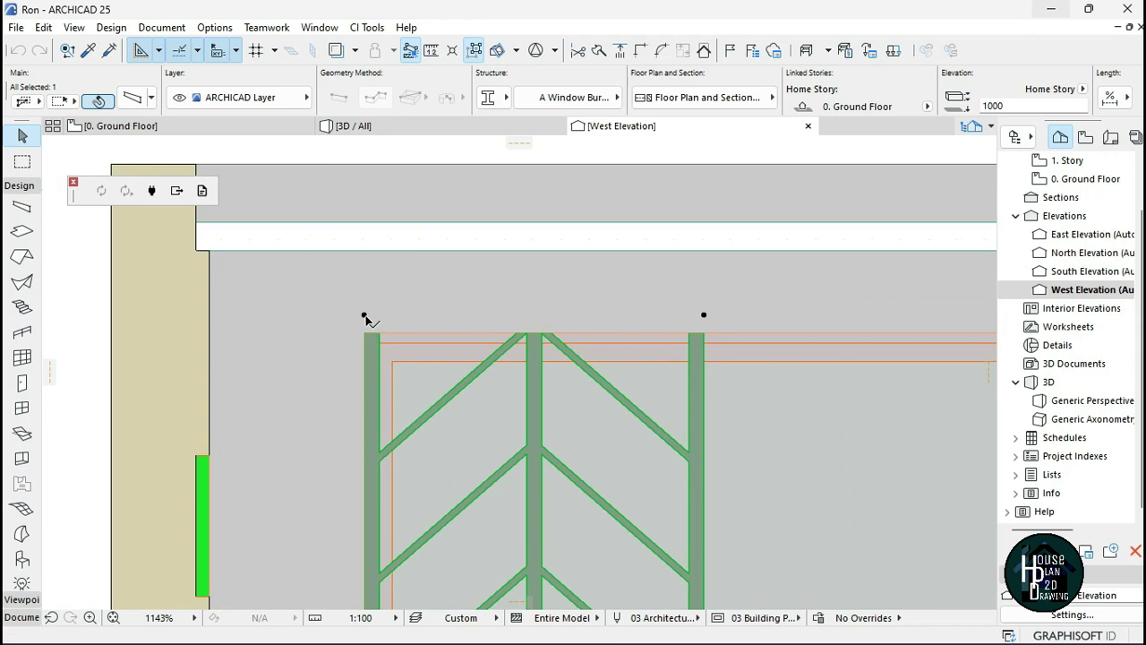
left_click_drag(364, 317, 784, 180)
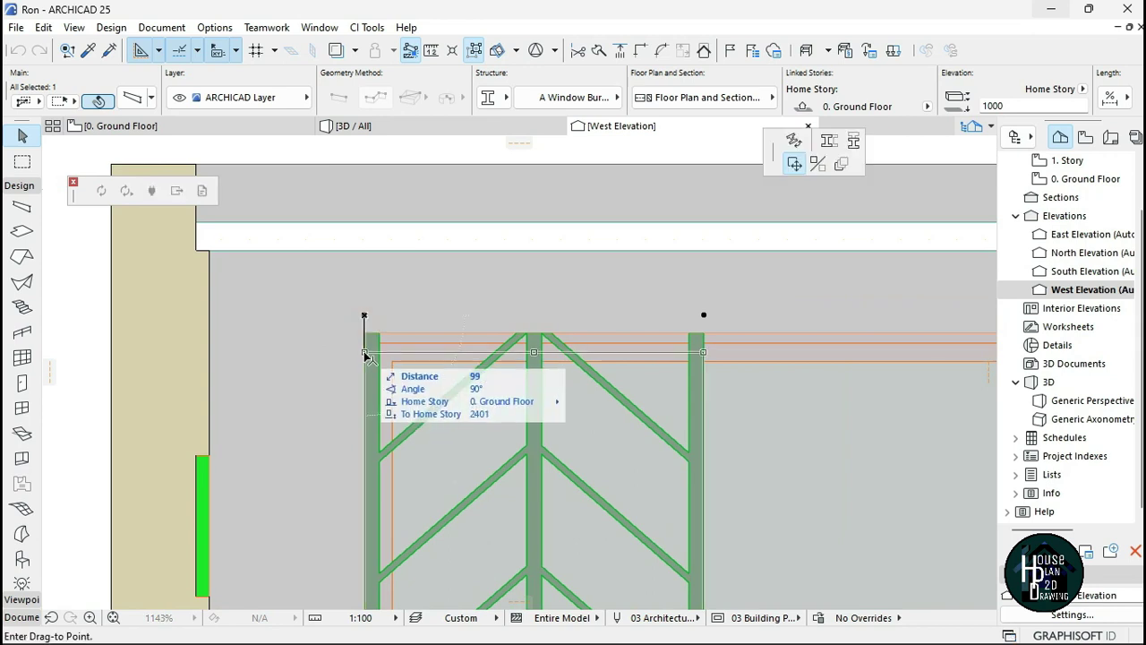
left_click(855, 141)
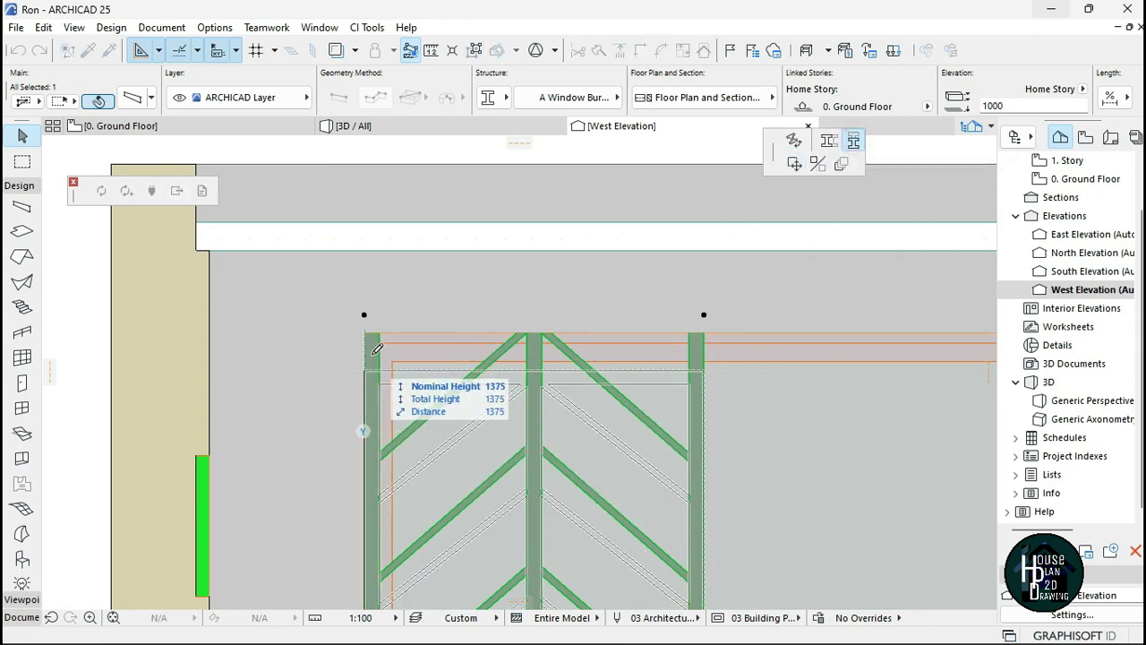
left_click(423, 423)
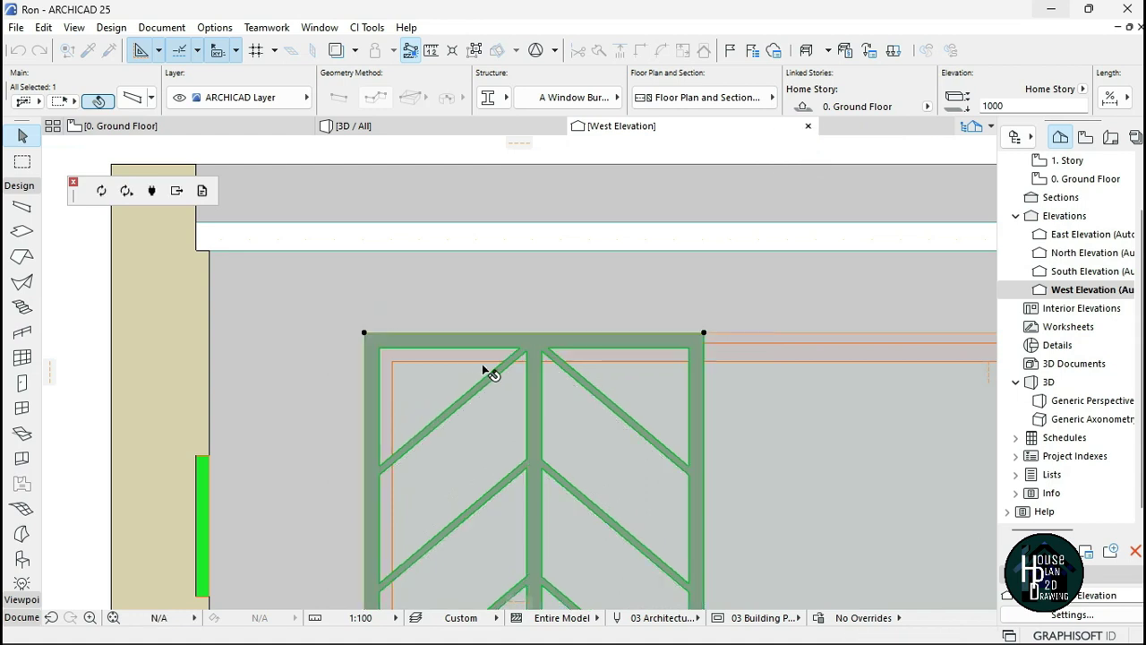
Stretch the burglary bars' lower edge up to the wide window's lower outer edge
scroll(522, 321, "down", 3)
scroll(448, 530, "up", 2)
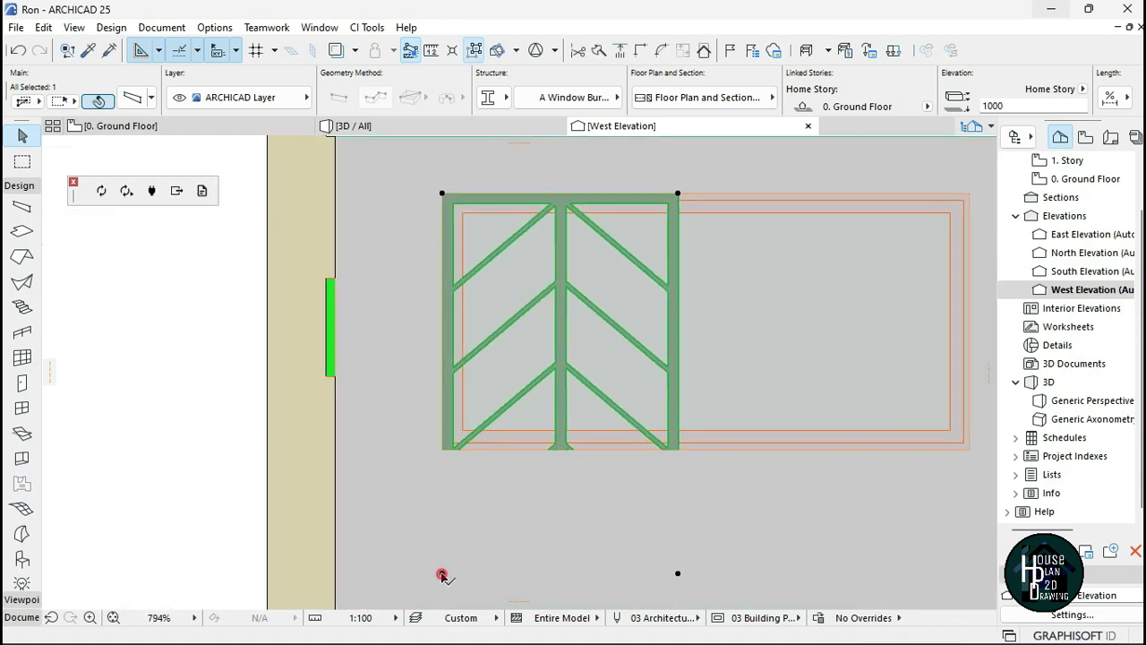
left_click(442, 445)
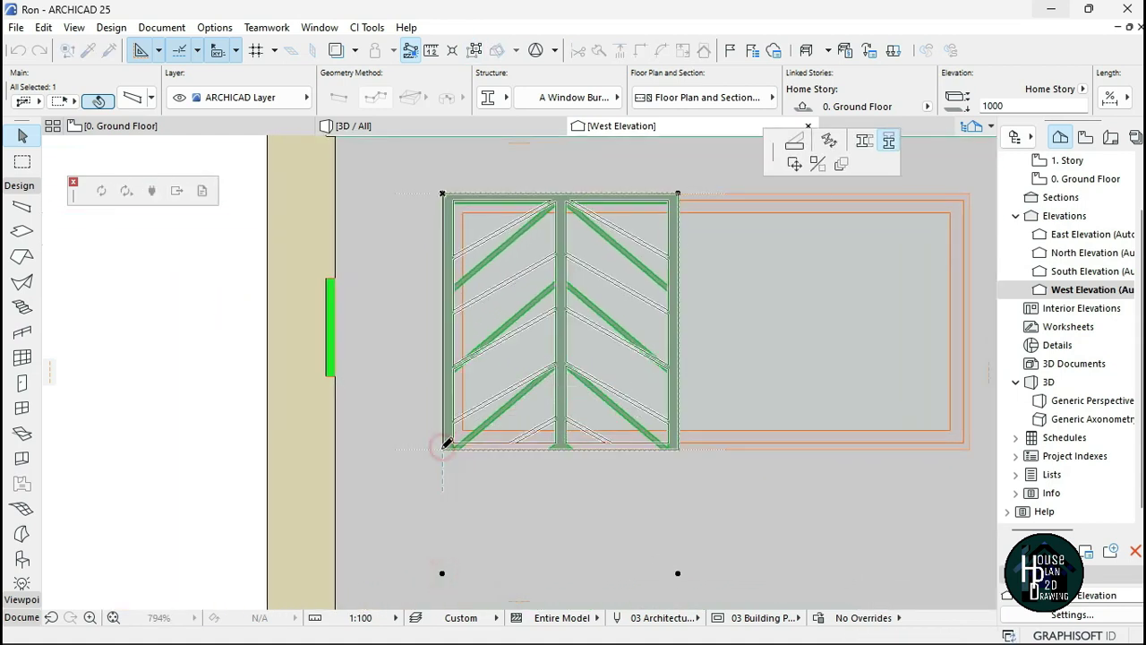
left_click(434, 376)
Stretch the burglary bars' width across to the far side of the wide window's outer outline, then deselect them
scroll(665, 337, "down", 2)
scroll(533, 282, "up", 2)
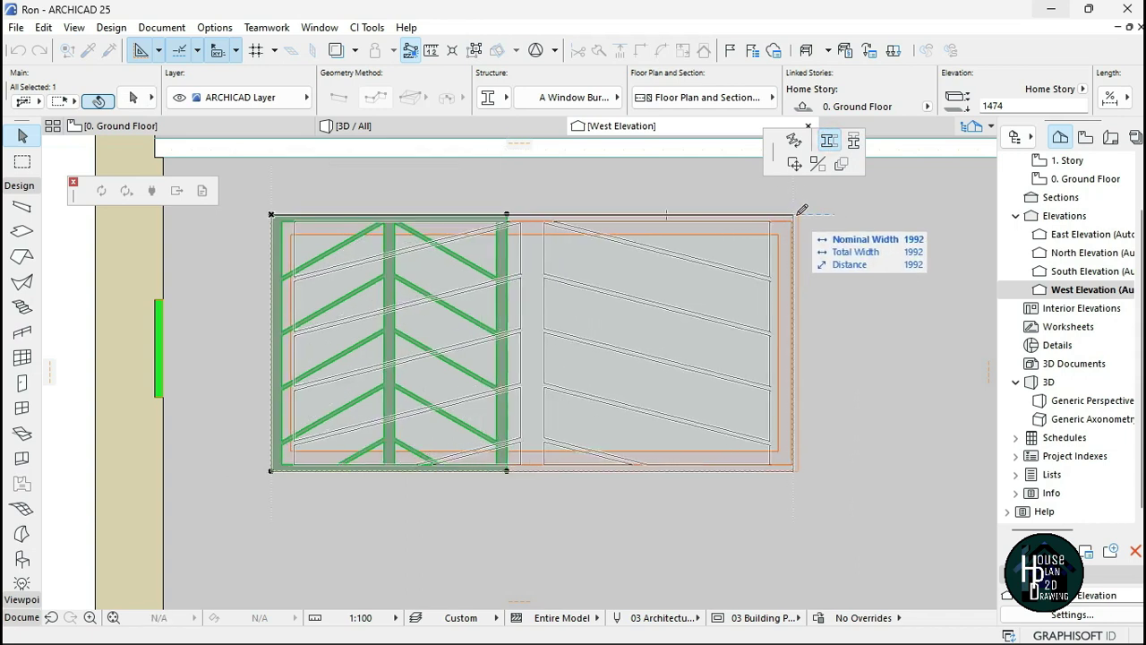
left_click(589, 388)
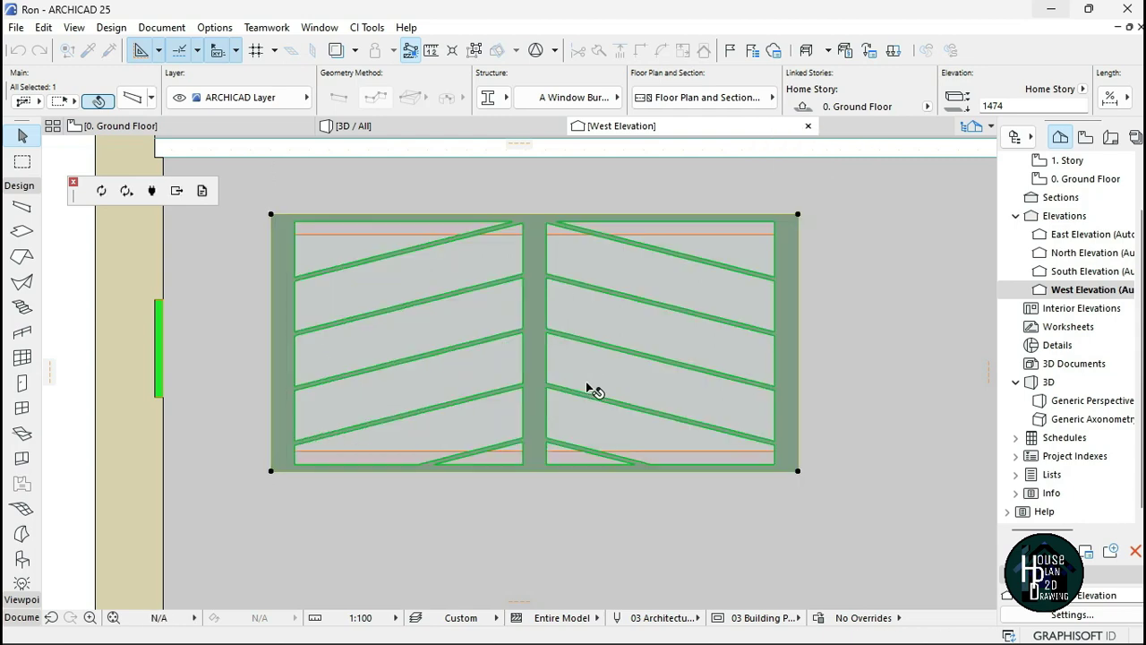
key("Escape")
Fly through the 3D view to examine the wide window's burglary bars from inside the room and from outside the building
left_click(432, 127)
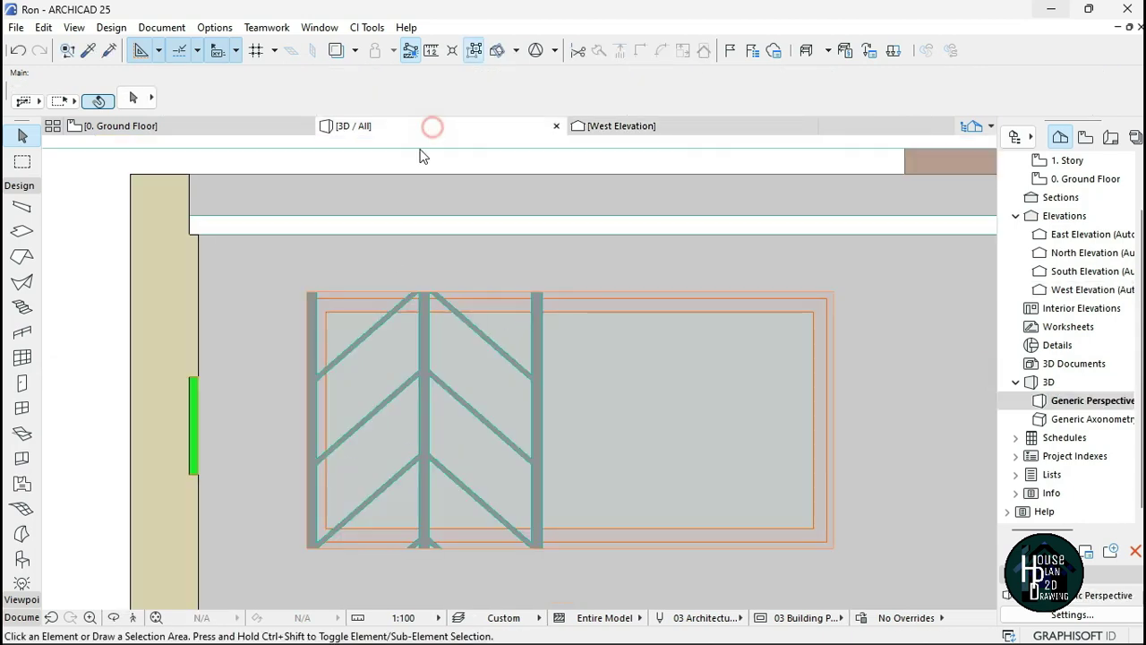
left_click(137, 617)
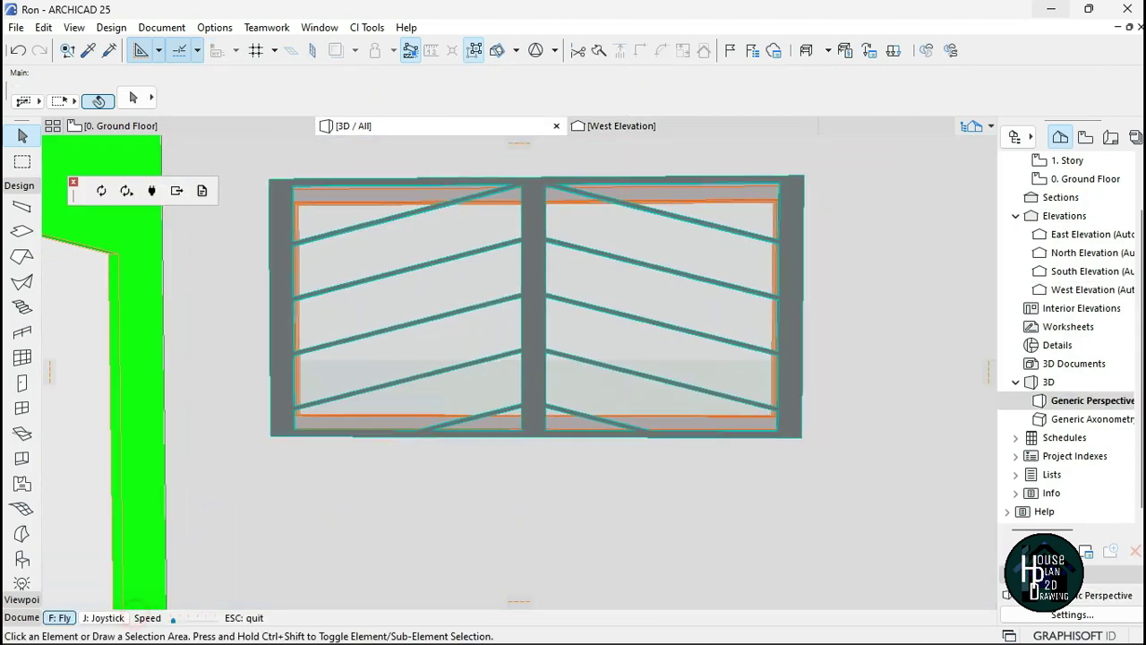
key("Up")
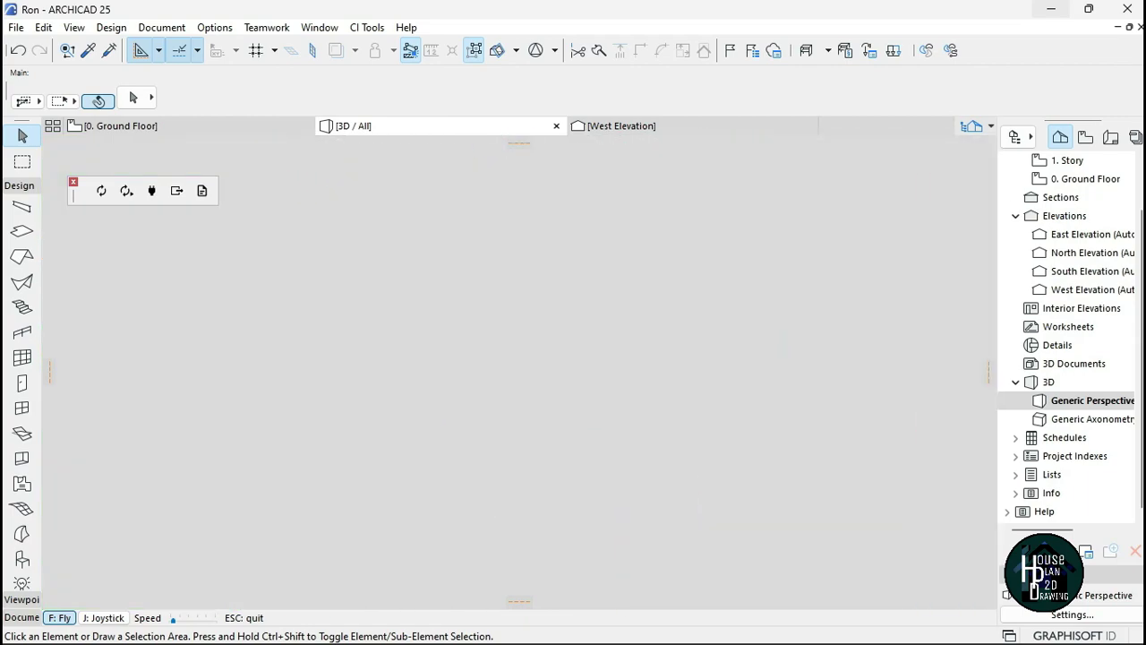
key("Down")
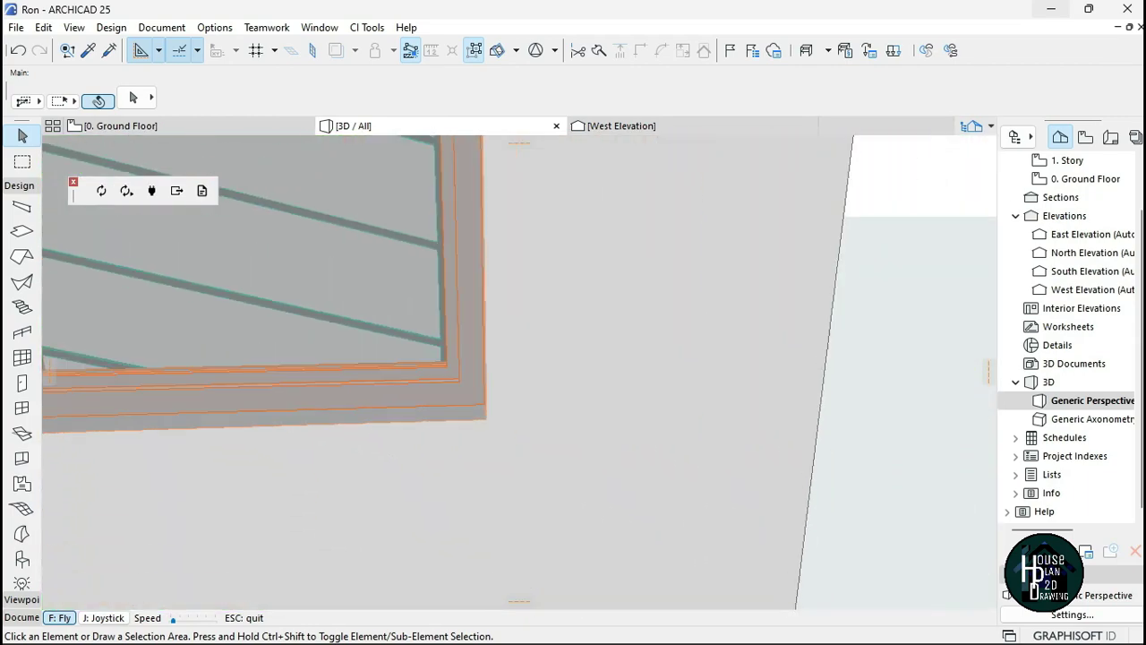
key("Up")
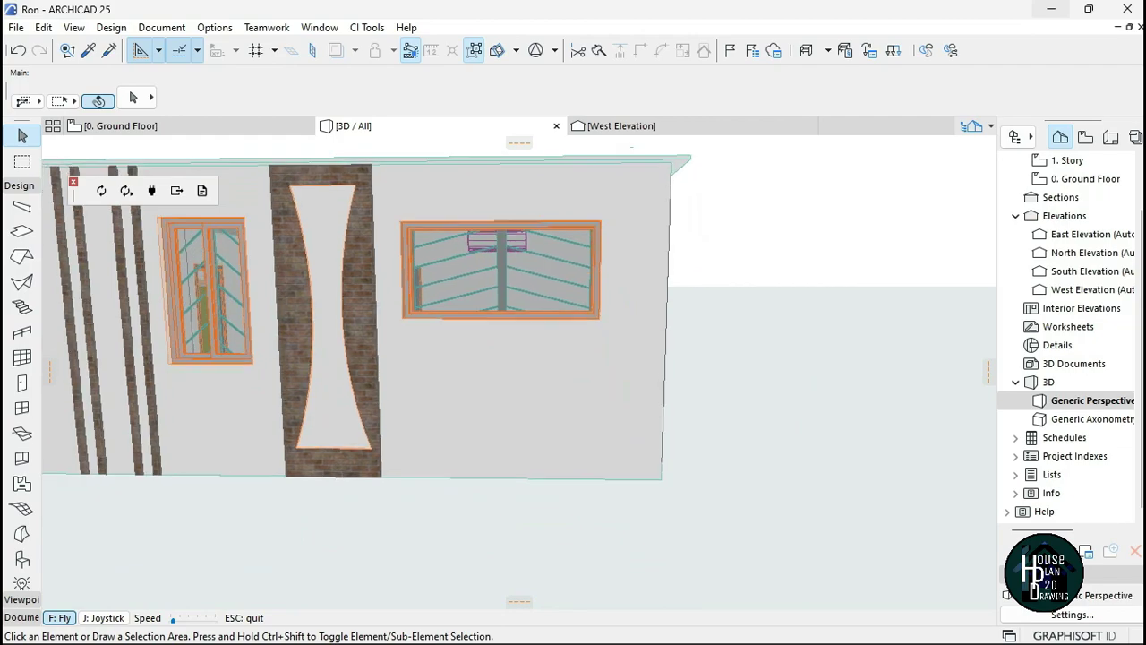
key("Right")
key("Left")
key("Up")
key("Up")
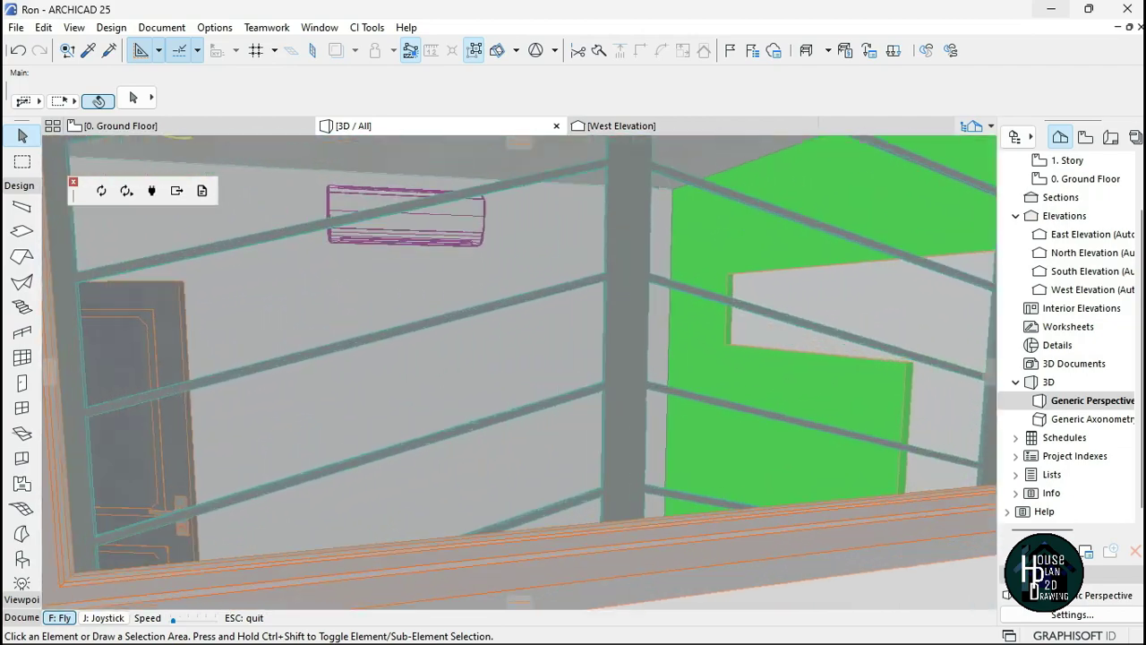
key("Down")
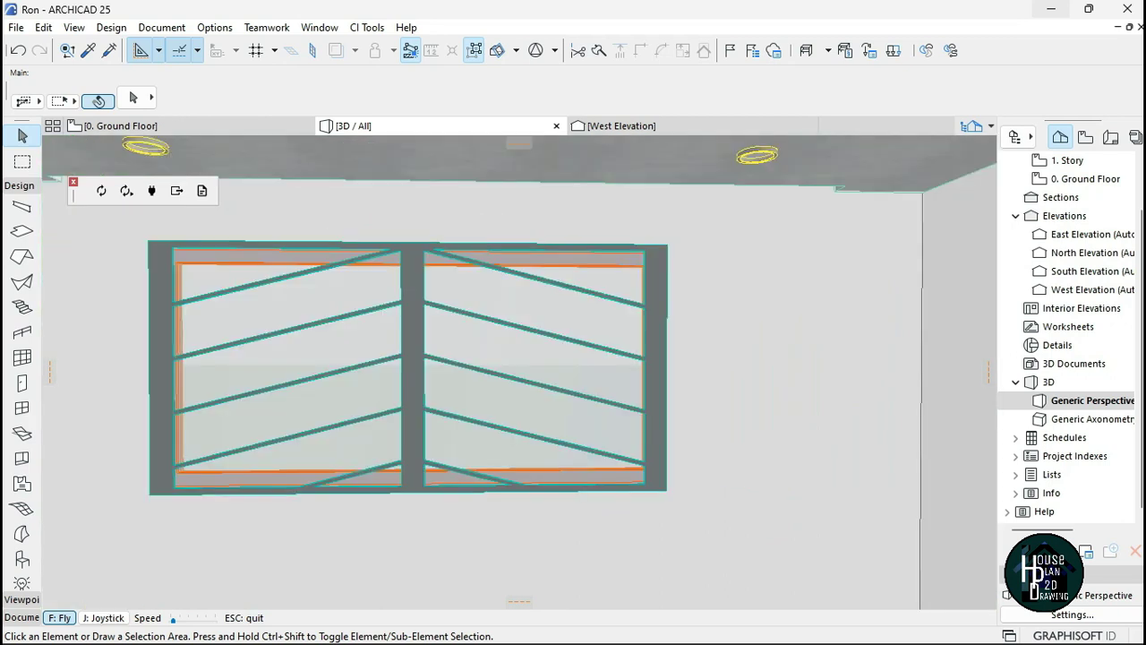
key("Escape")
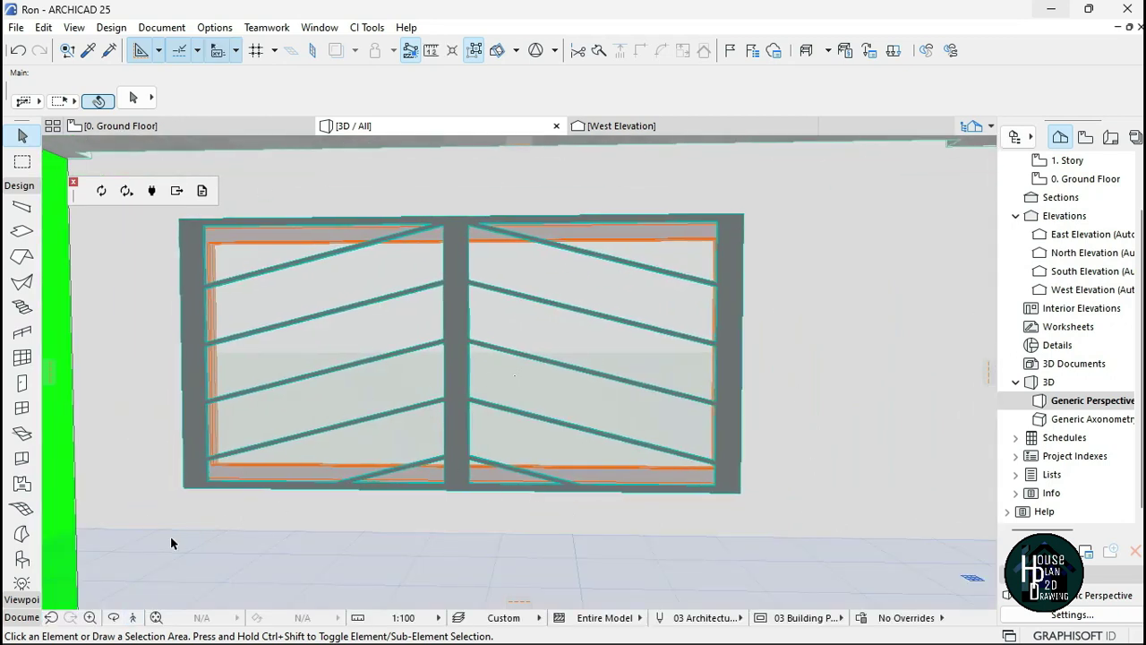
left_click(136, 618)
key("Left")
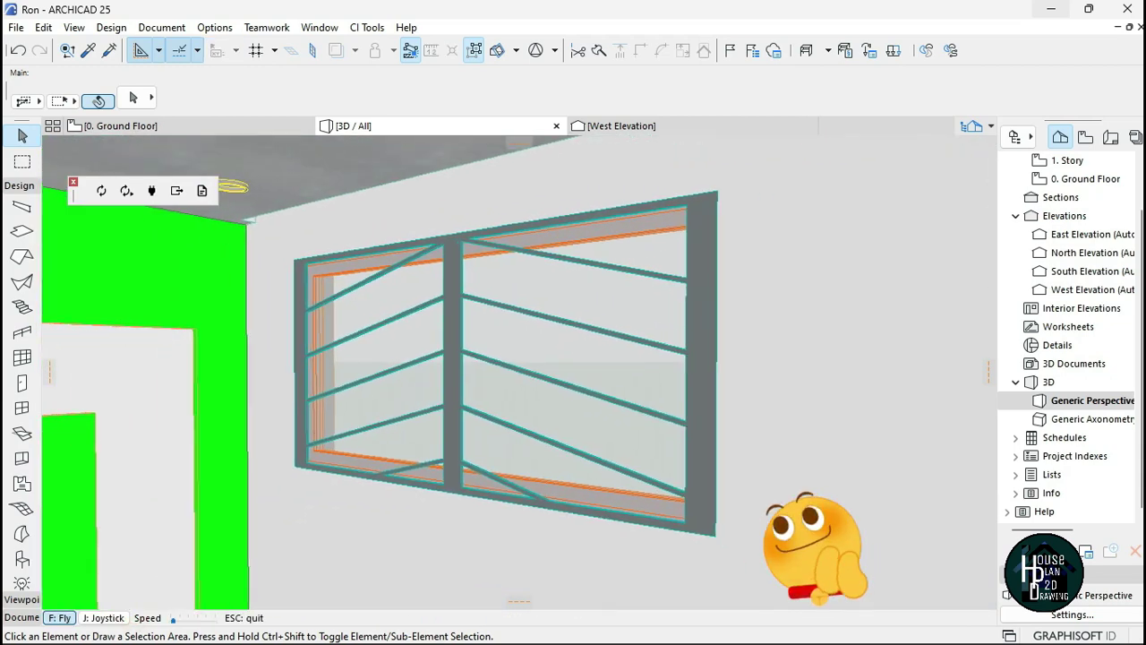
key("Down")
key("Up")
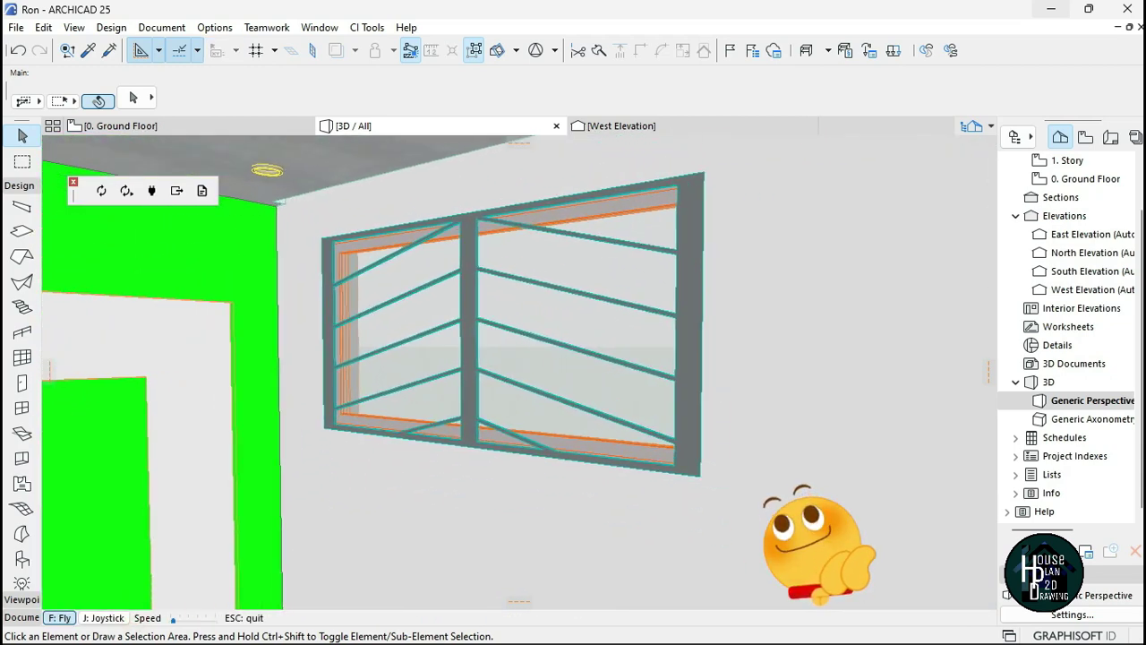
key("Escape")
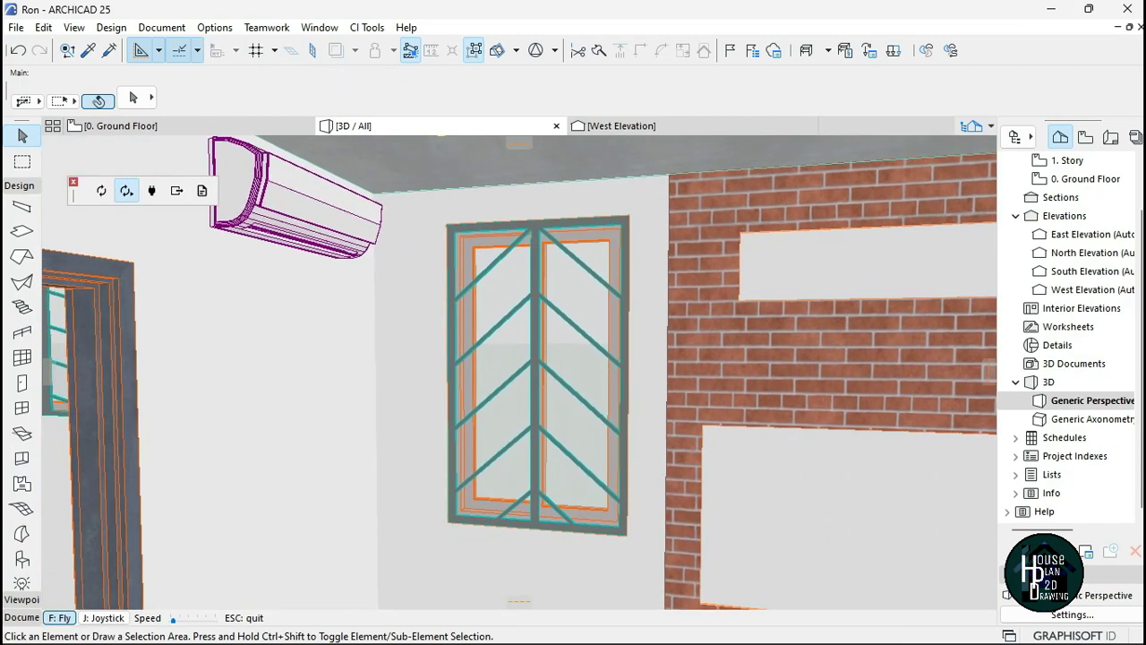
Fly around the tall window beside the brick wall to examine its burglary bars from the interior and the exterior
key("Up")
key("Down")
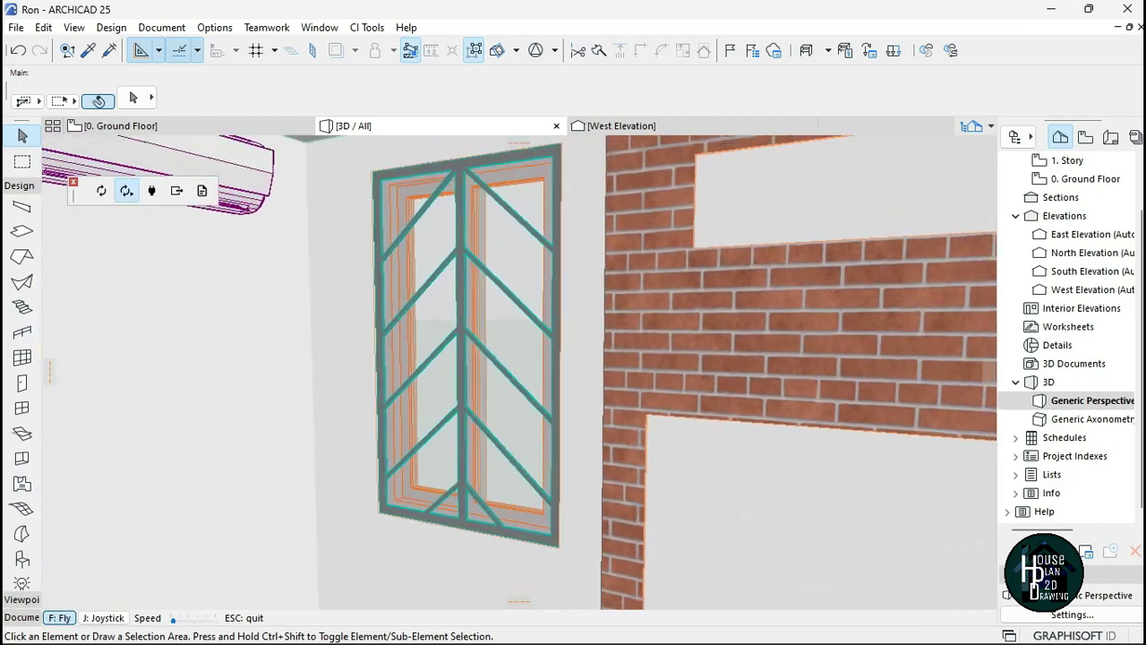
key("Up")
key("Down")
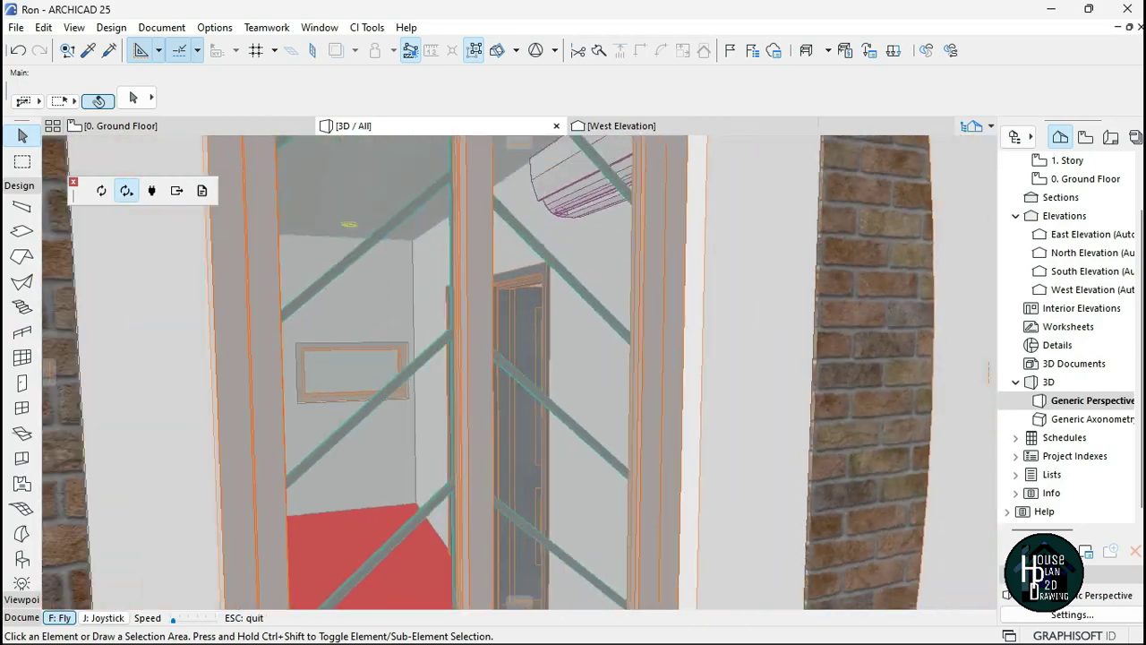
key("Up")
key("Down")
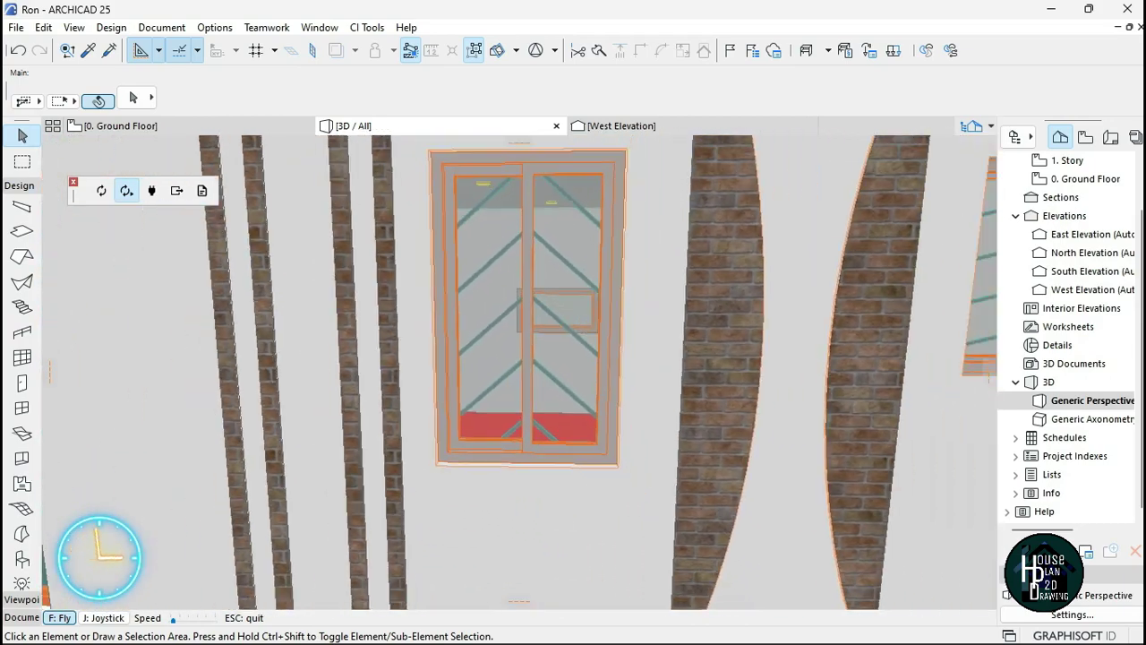
key("Up")
key("Up")
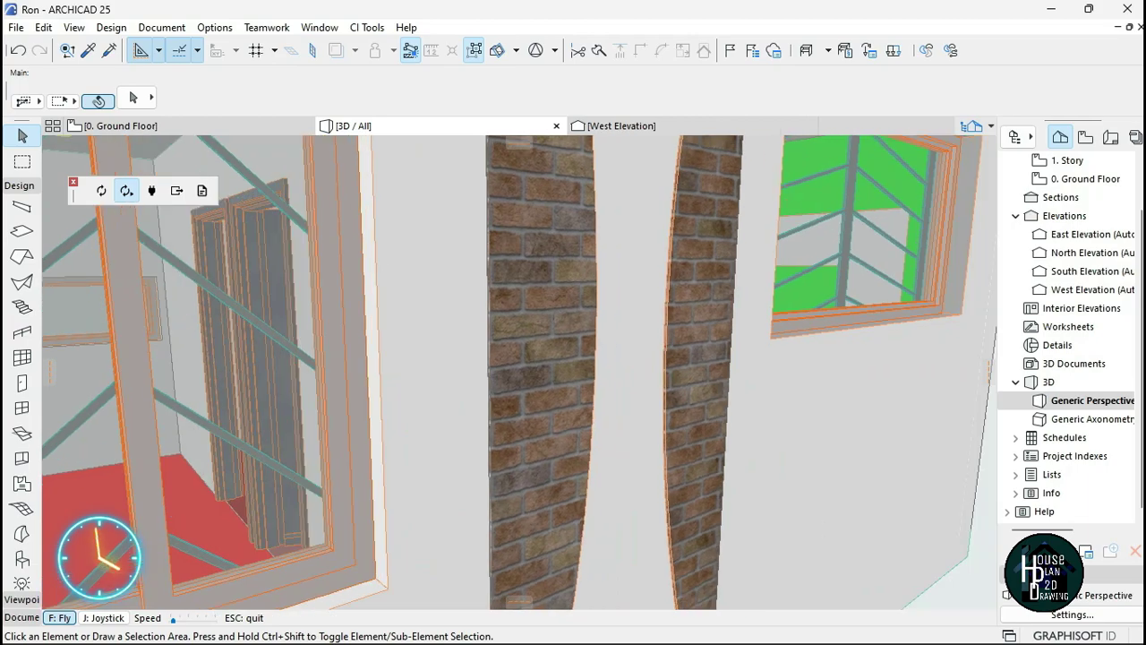
key("Down")
key("Down")
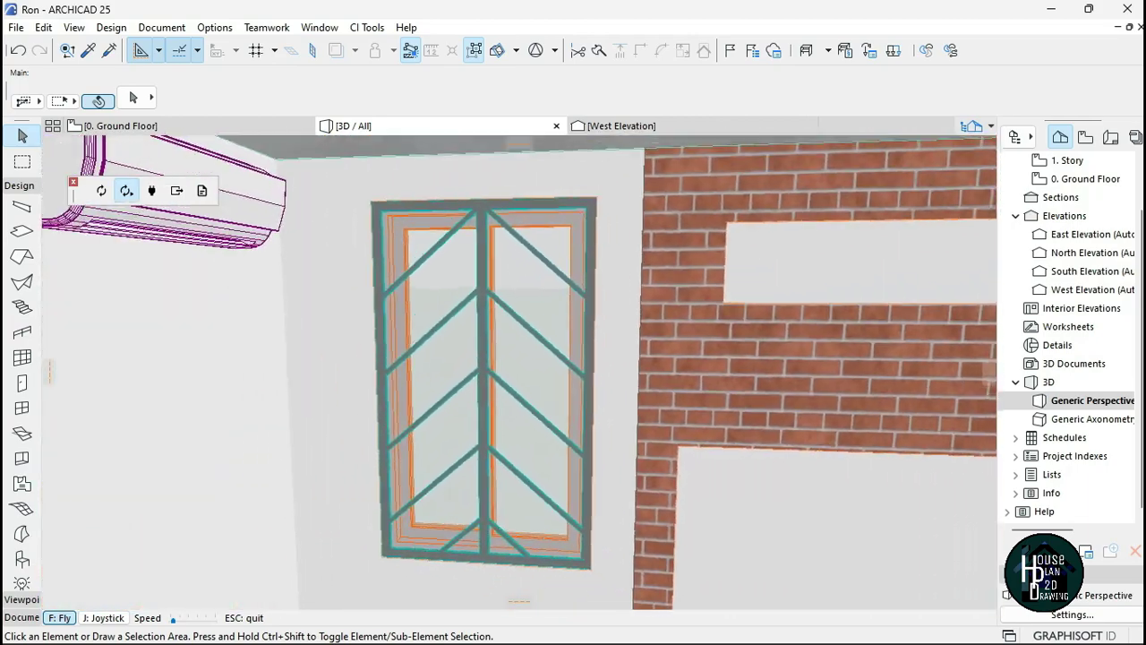
key("Up")
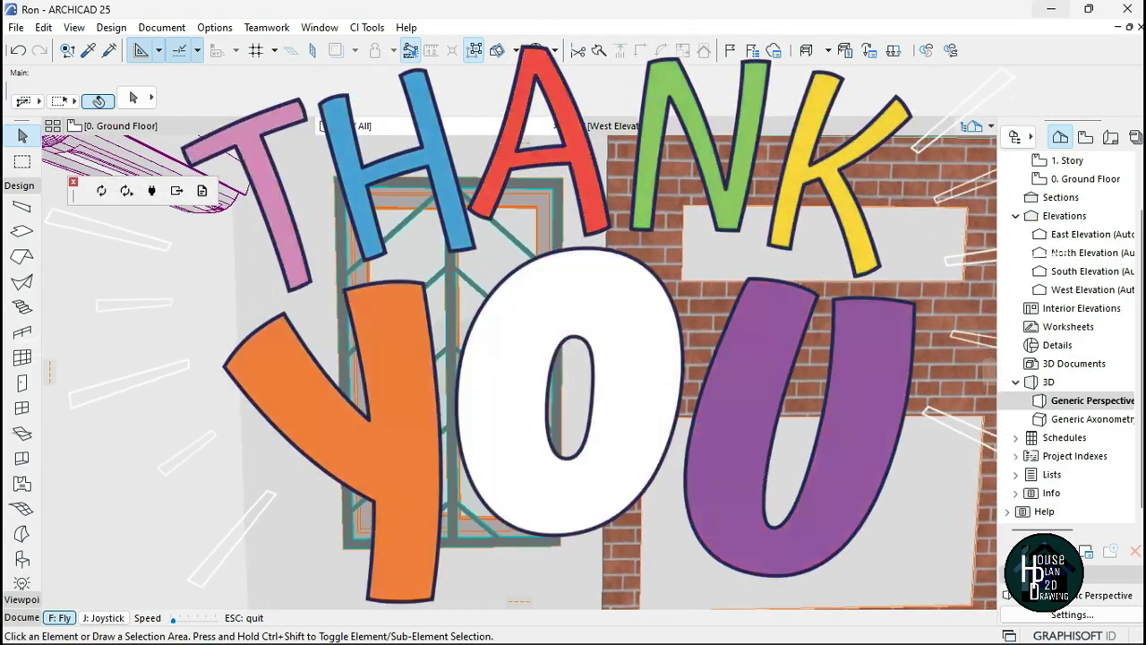
key("Down")
key("Left")
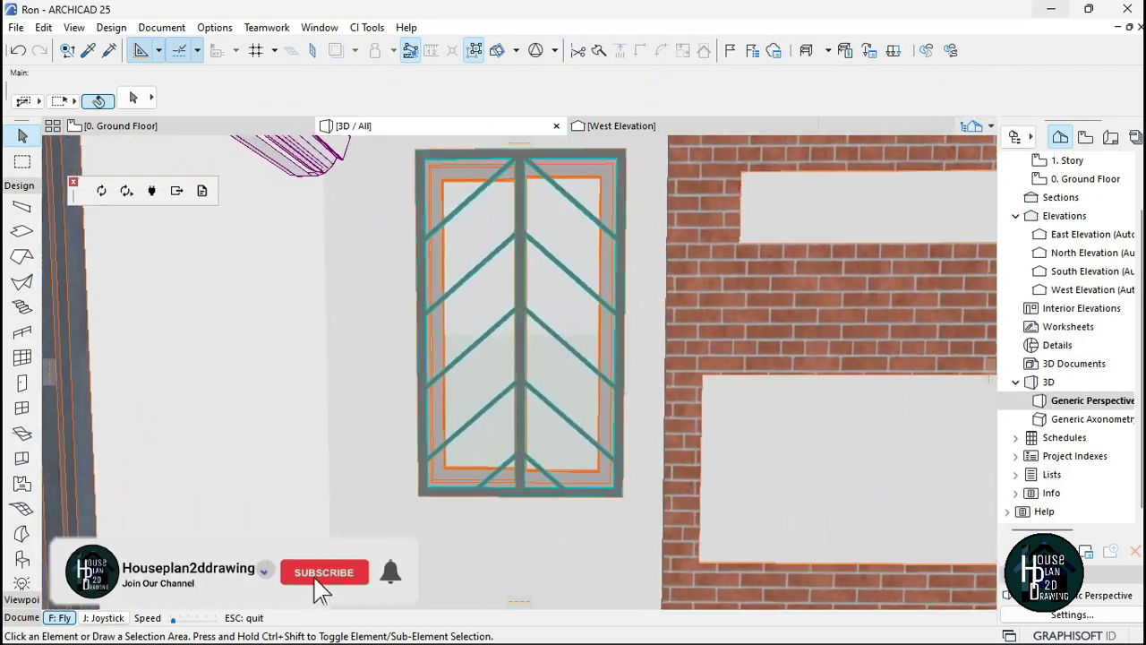